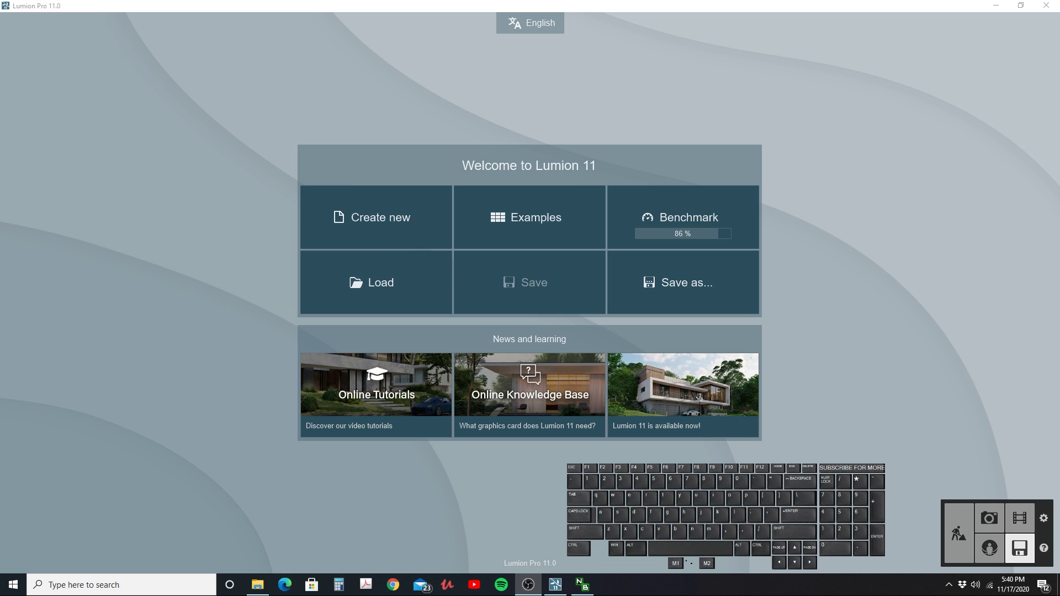
# - Open the Downtown development example scene
pyautogui.click(531, 221)
pyautogui.moveTo(681, 203)
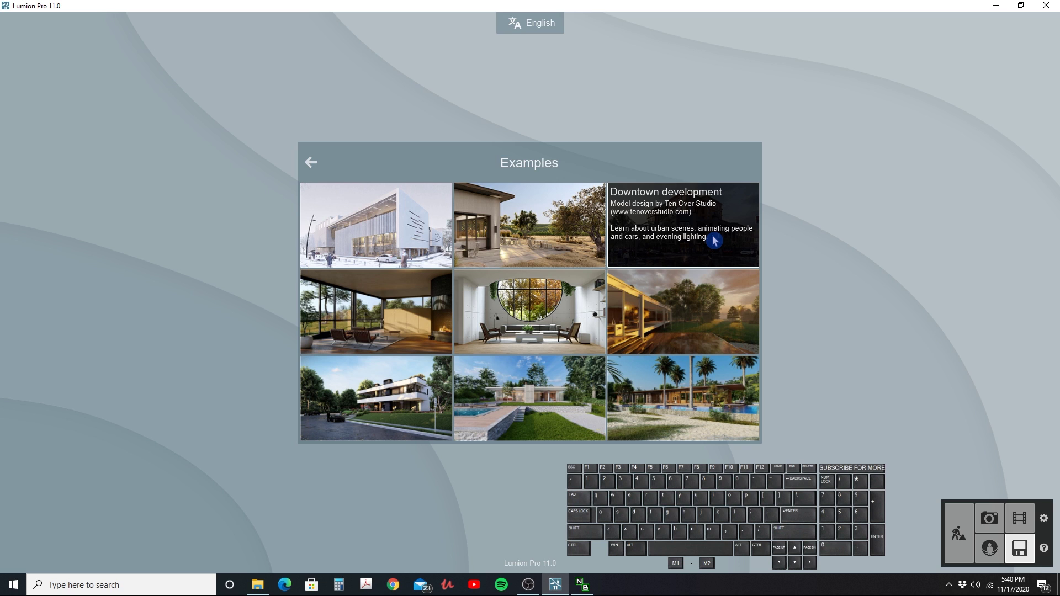
pyautogui.click(753, 234)
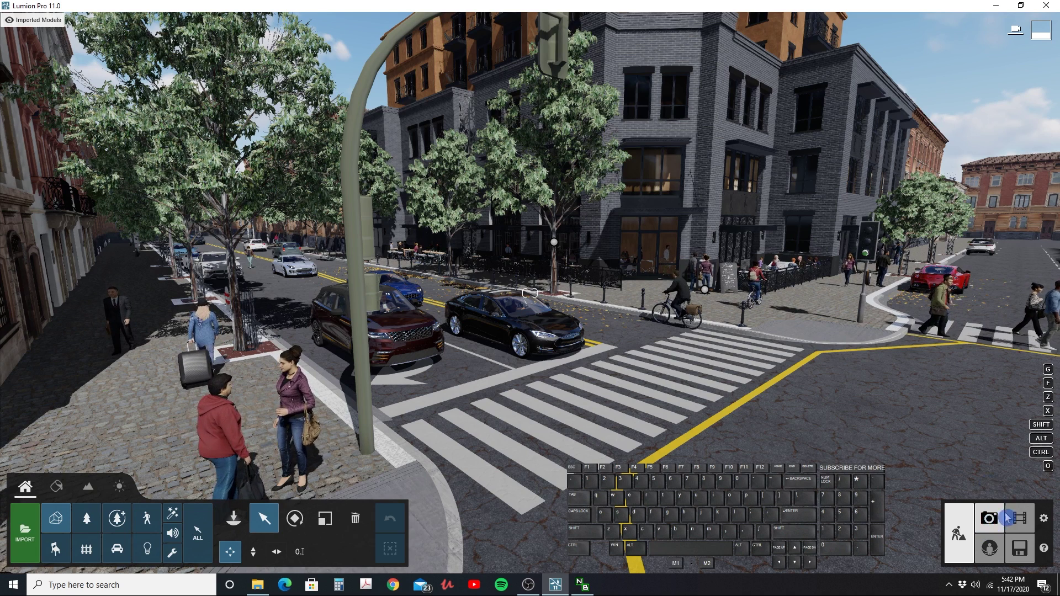
# - Switch to Photo mode, open the 7 - Elevation photo and update its preview
pyautogui.click(989, 515)
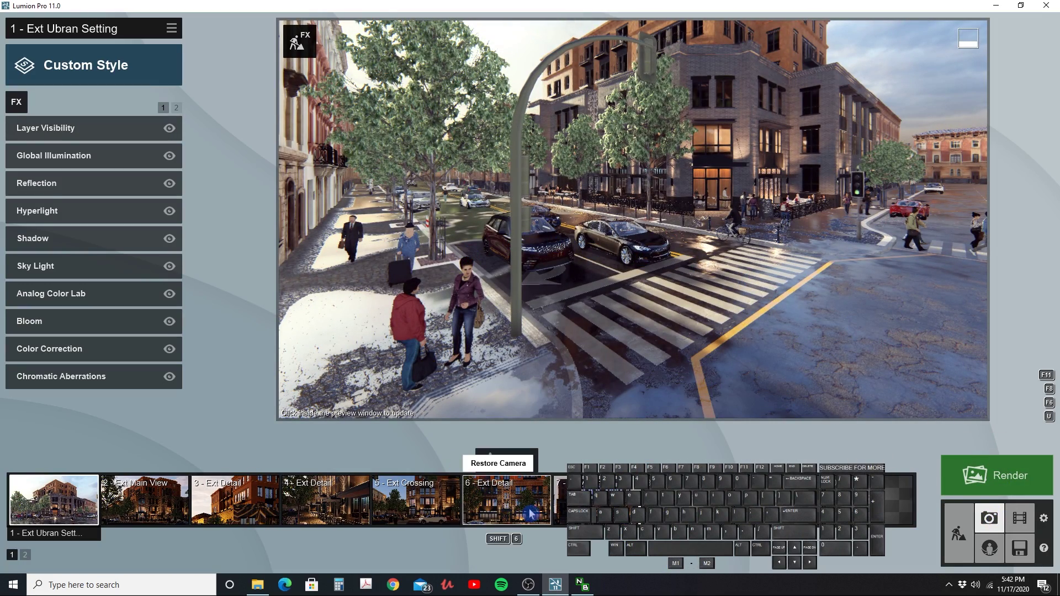
pyautogui.click(561, 504)
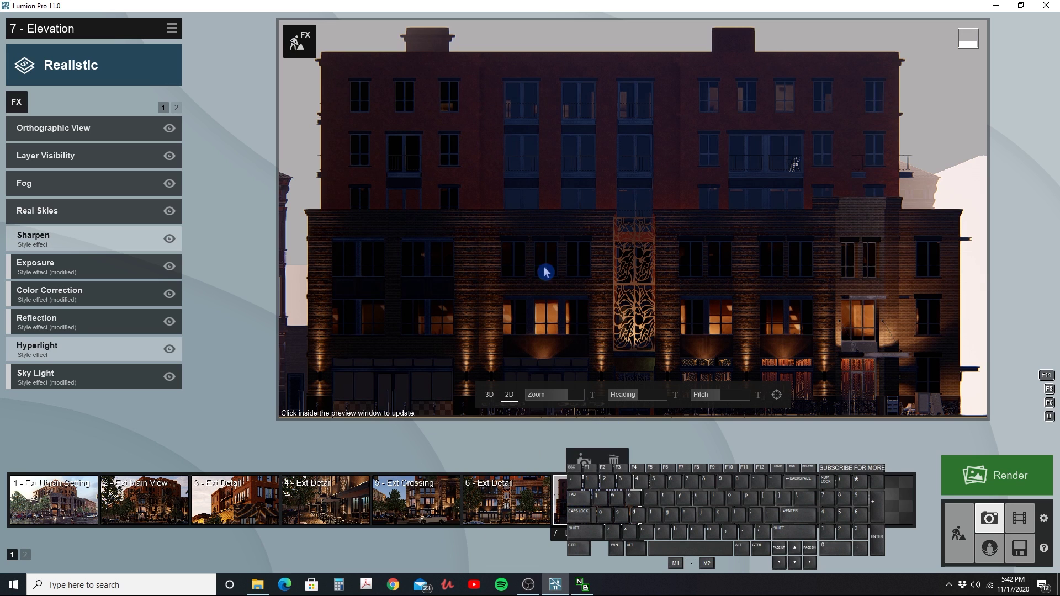
pyautogui.click(468, 251)
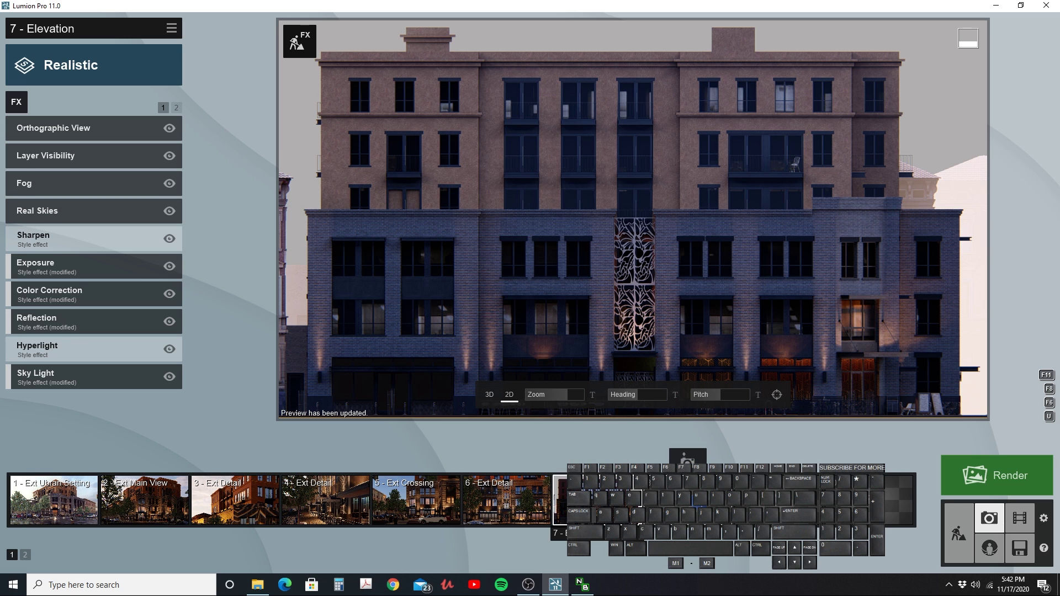
# - Frame the street facade with the garage door and two trees in photo slot 8 and store the camera
pyautogui.click(687, 489)
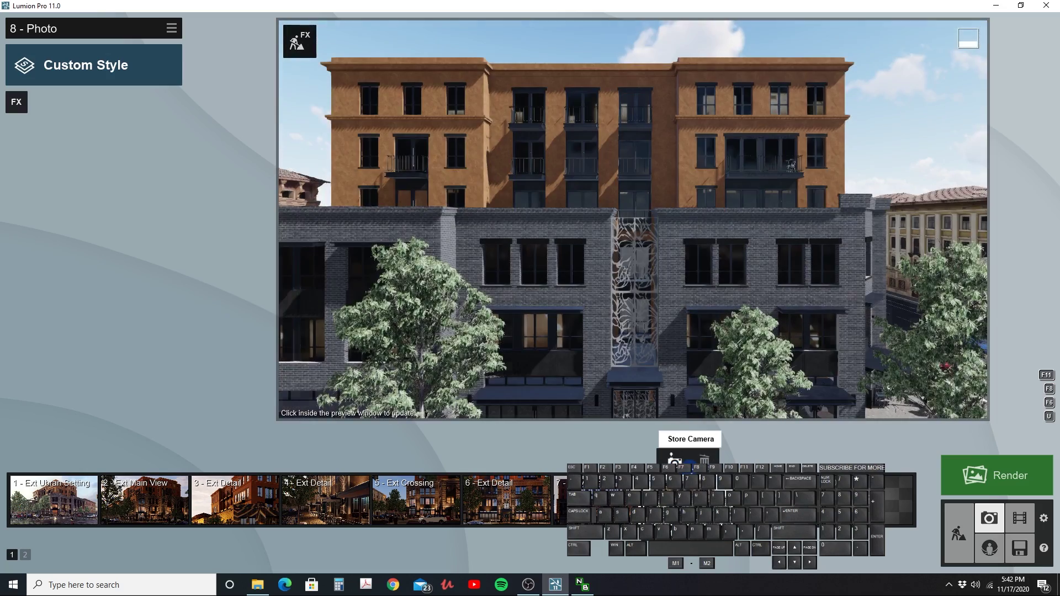
pyautogui.moveTo(670, 334); pyautogui.dragTo(541, 326, button='right')
pyautogui.press('f')
pyautogui.press('f')
pyautogui.press('e')
pyautogui.press('s')
pyautogui.press('d')
pyautogui.moveTo(630, 326); pyautogui.dragTo(577, 307, button='right')
pyautogui.press('s')
pyautogui.press('a')
pyautogui.press('s')
pyautogui.press('d')
pyautogui.press('d')
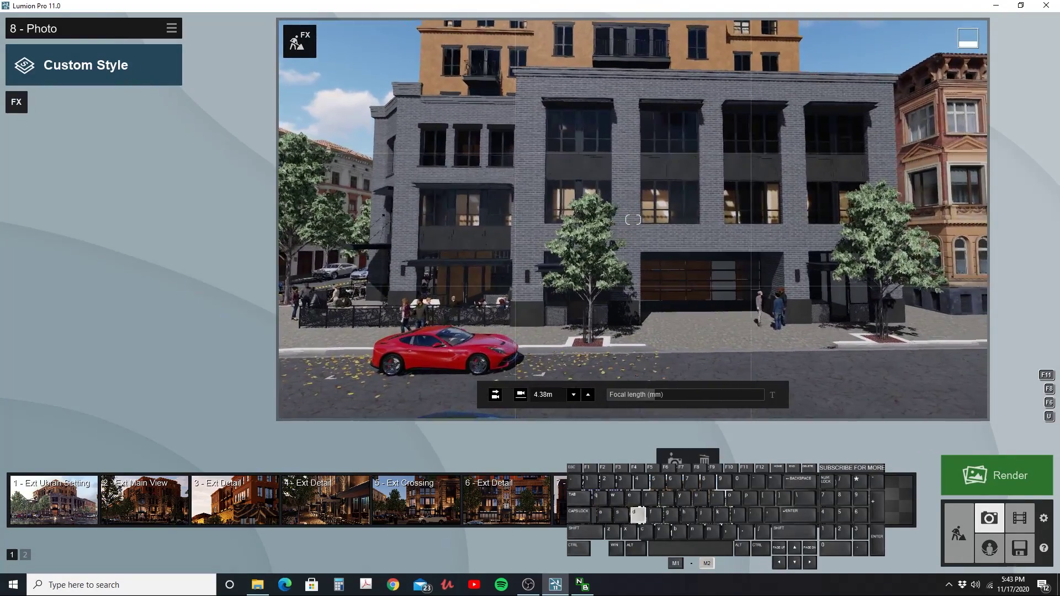
pyautogui.press('e')
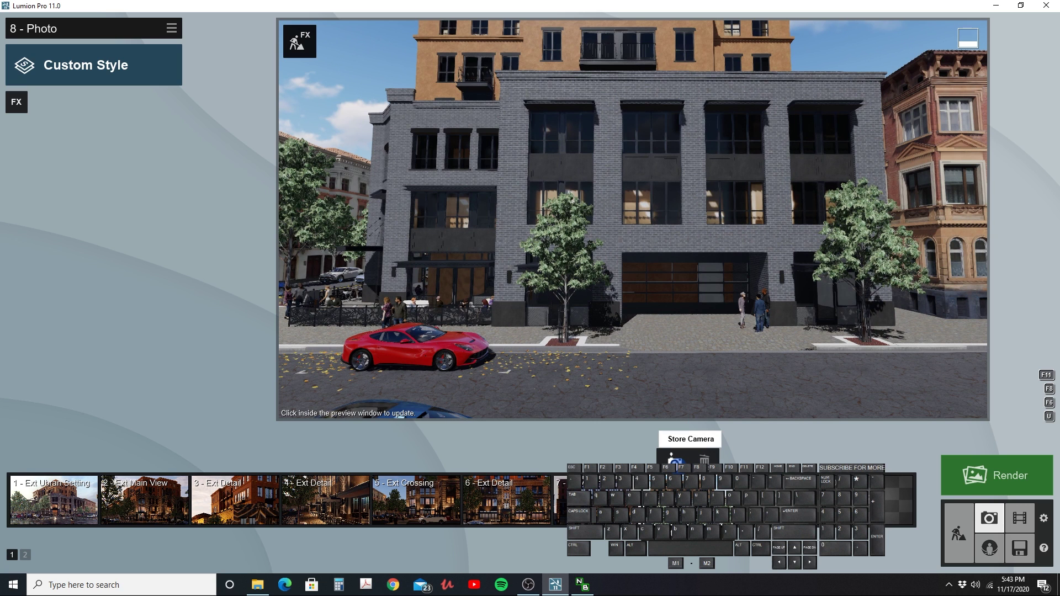
pyautogui.click(675, 459)
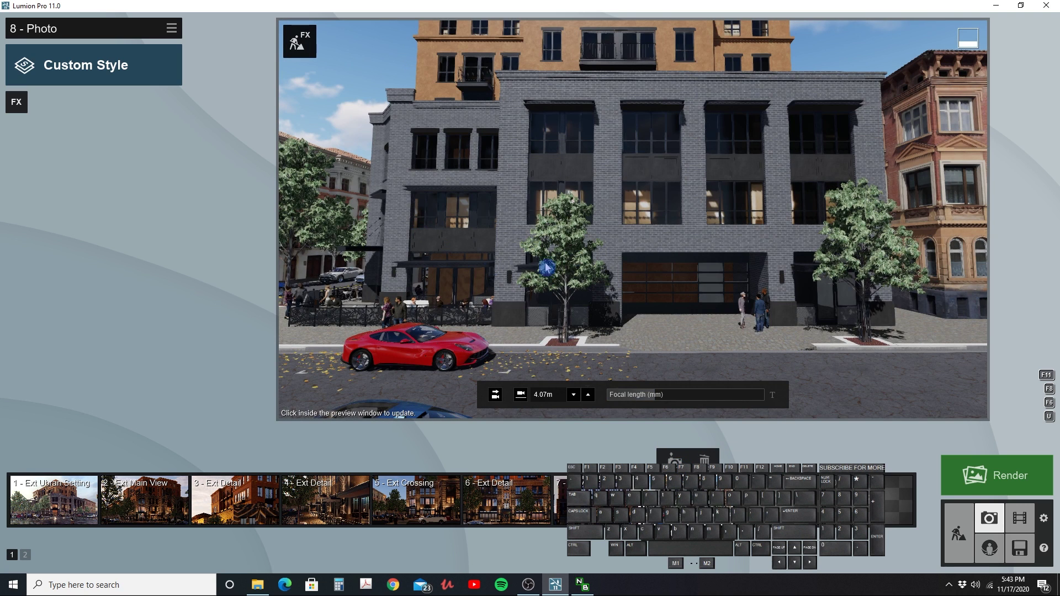
# - Add the Orthographic View effect to the photo and enable it
pyautogui.click(17, 102)
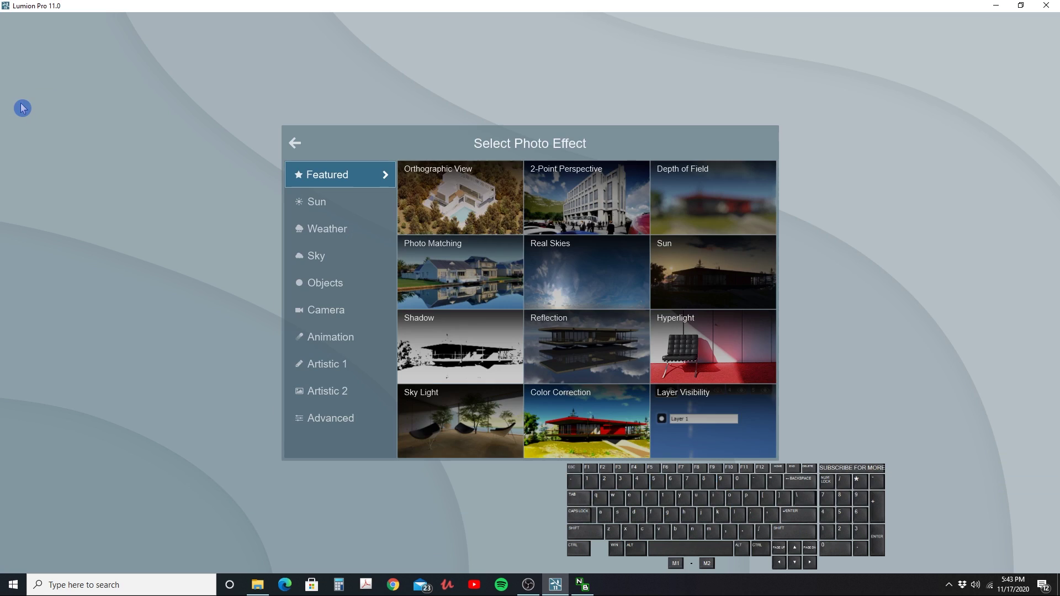
pyautogui.click(452, 216)
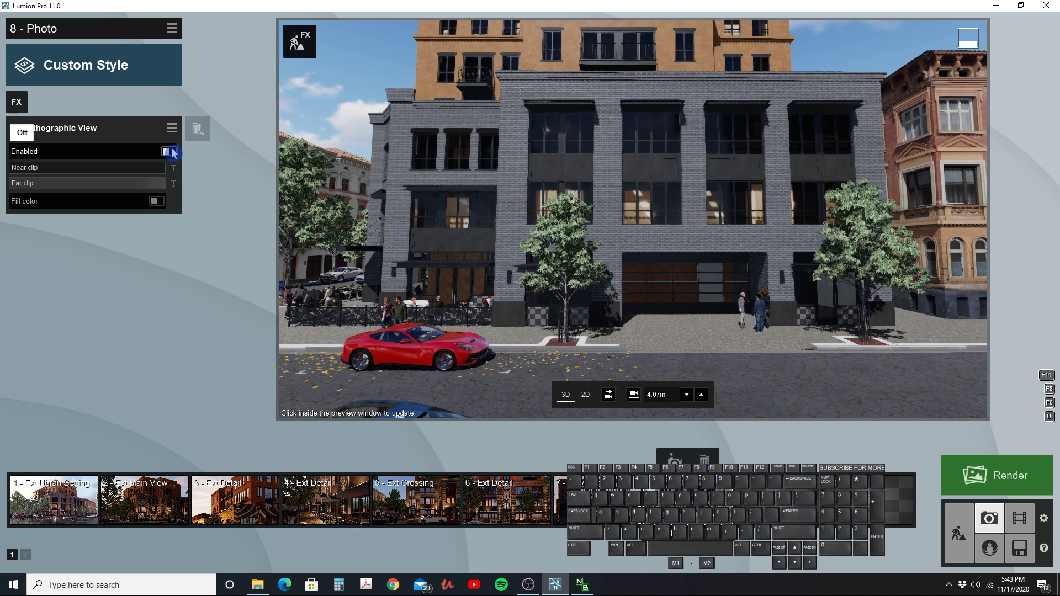
pyautogui.click(170, 153)
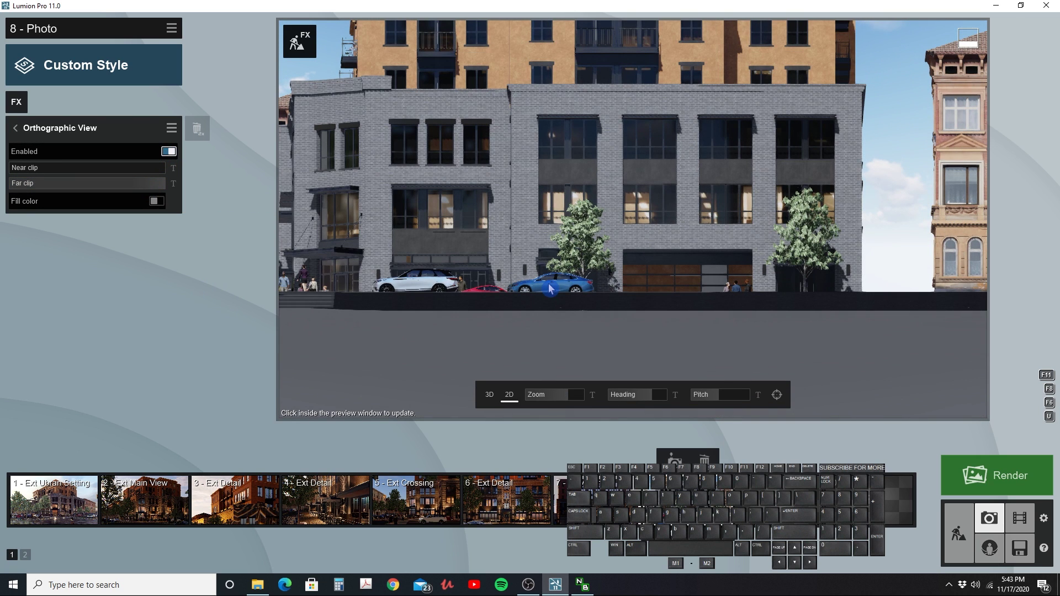
# - Reposition the orthographic camera along the facade, switching between the 3D and 2D views to compare them
pyautogui.moveTo(655, 196)
pyautogui.mouseDown(button='right')
pyautogui.moveTo(654, 210)
pyautogui.moveTo(652, 200)
pyautogui.mouseUp(button='right')
pyautogui.press('d')
pyautogui.press('w')
pyautogui.press('a')
pyautogui.press('q')
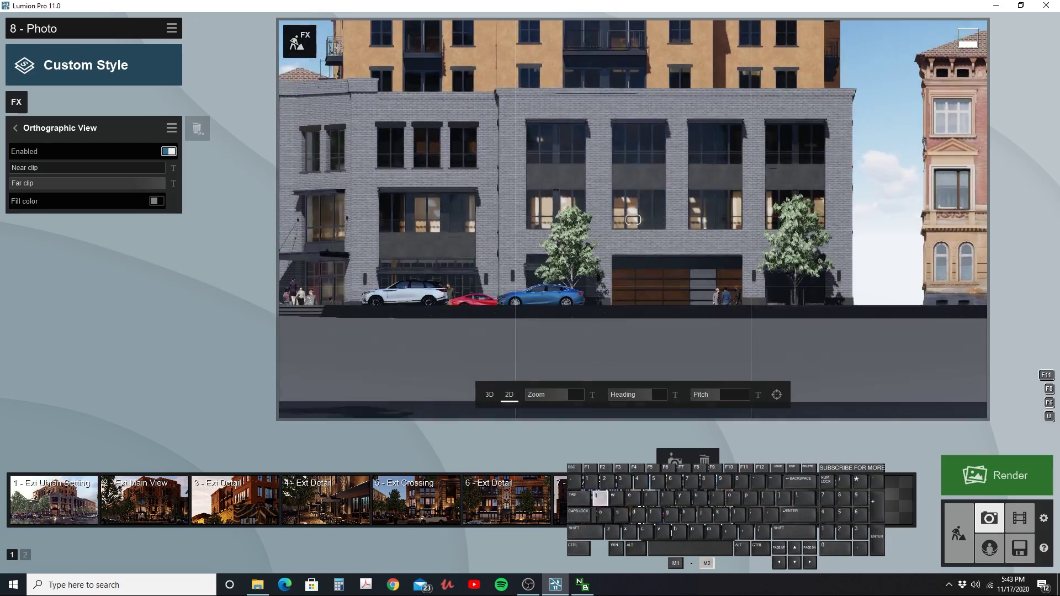
pyautogui.click(489, 398)
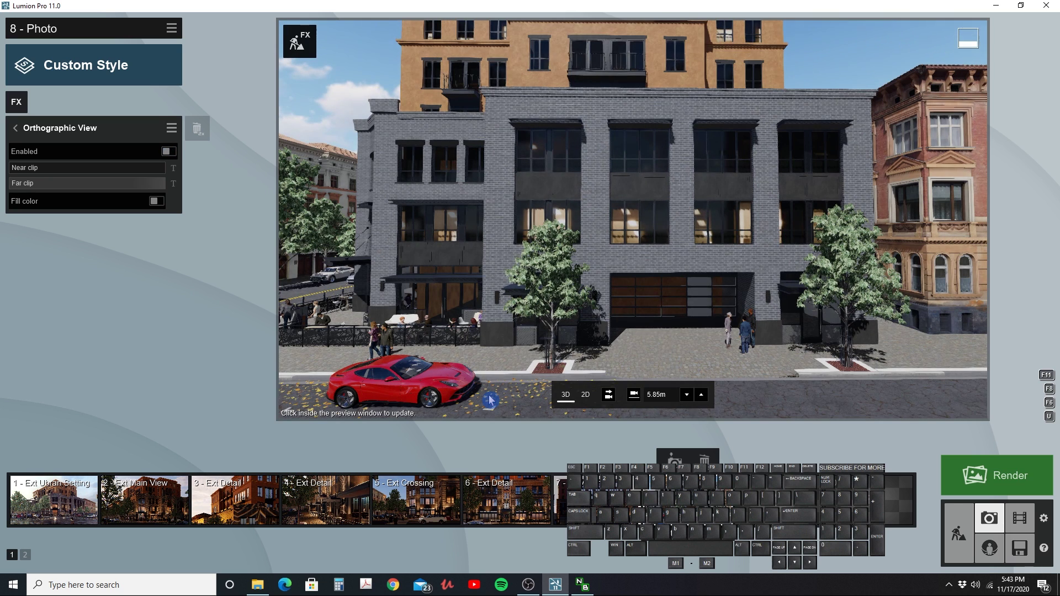
pyautogui.click(585, 397)
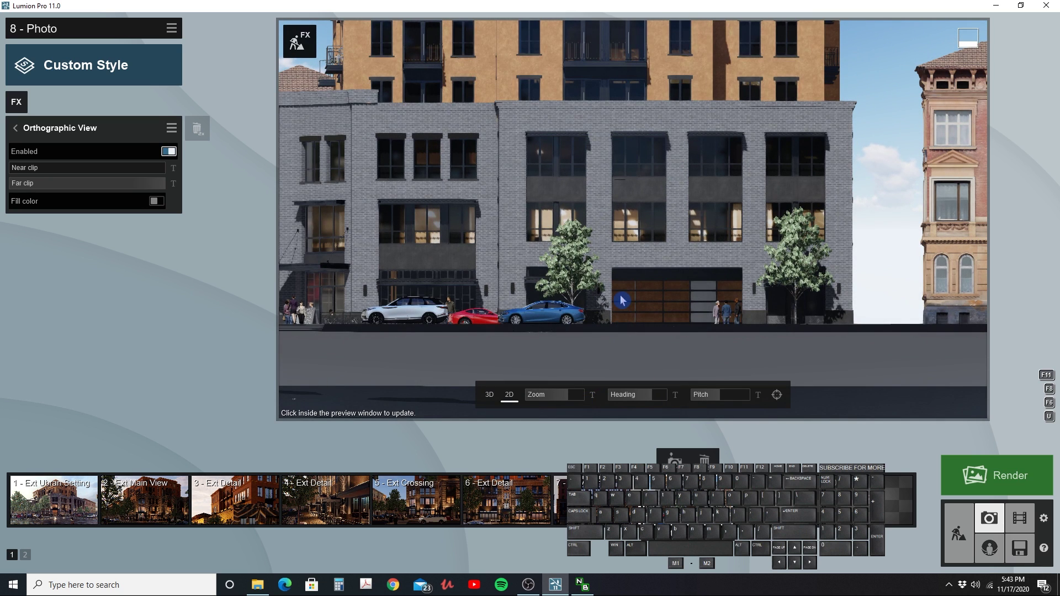
pyautogui.moveTo(626, 297); pyautogui.dragTo(628, 296, button='right')
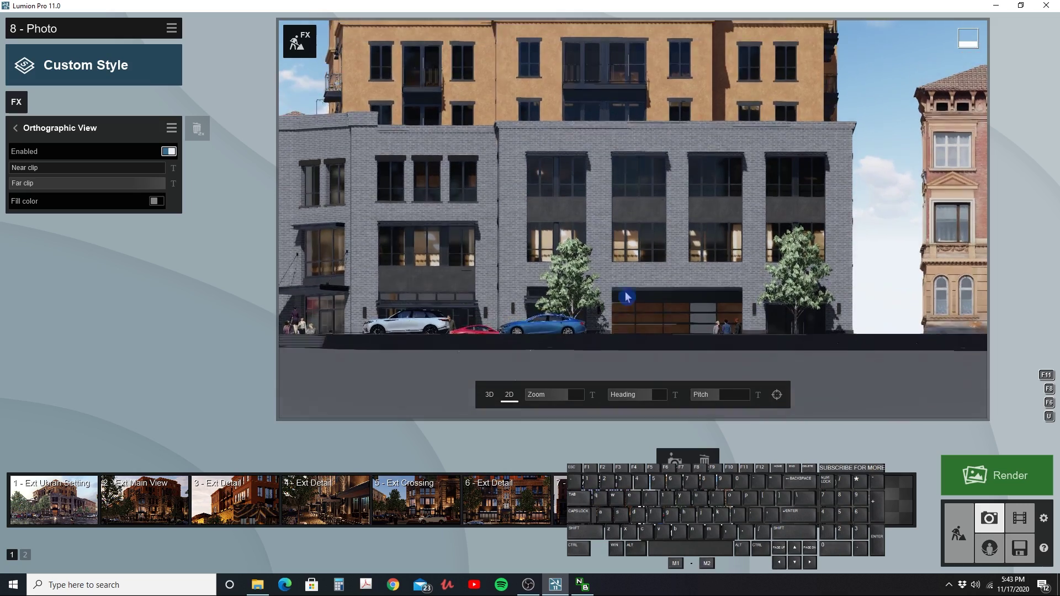
pyautogui.moveTo(570, 395); pyautogui.dragTo(600, 376, button='right')
pyautogui.press('a')
pyautogui.press('e')
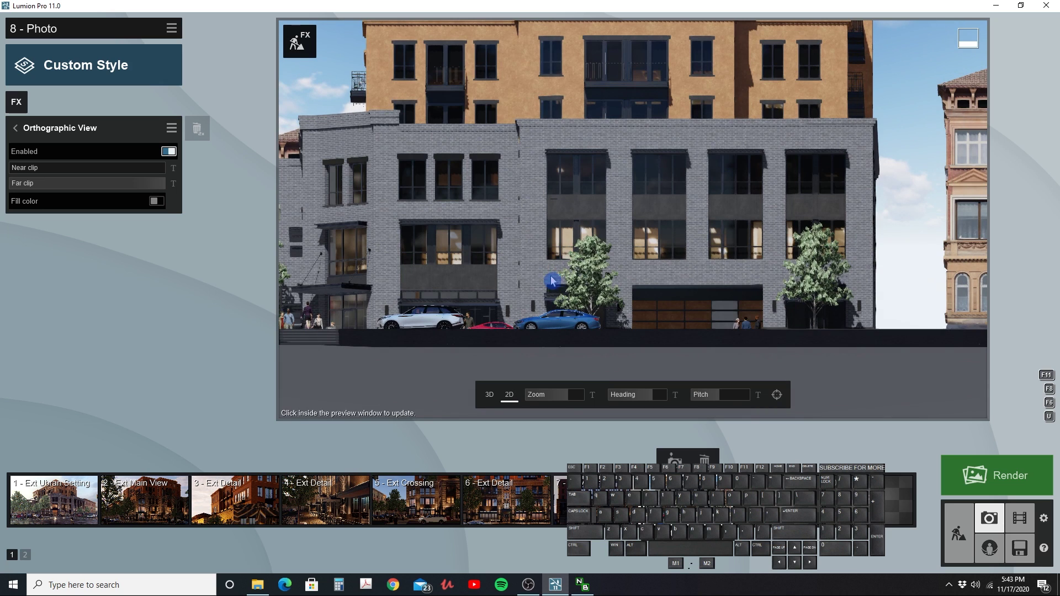
pyautogui.click(490, 395)
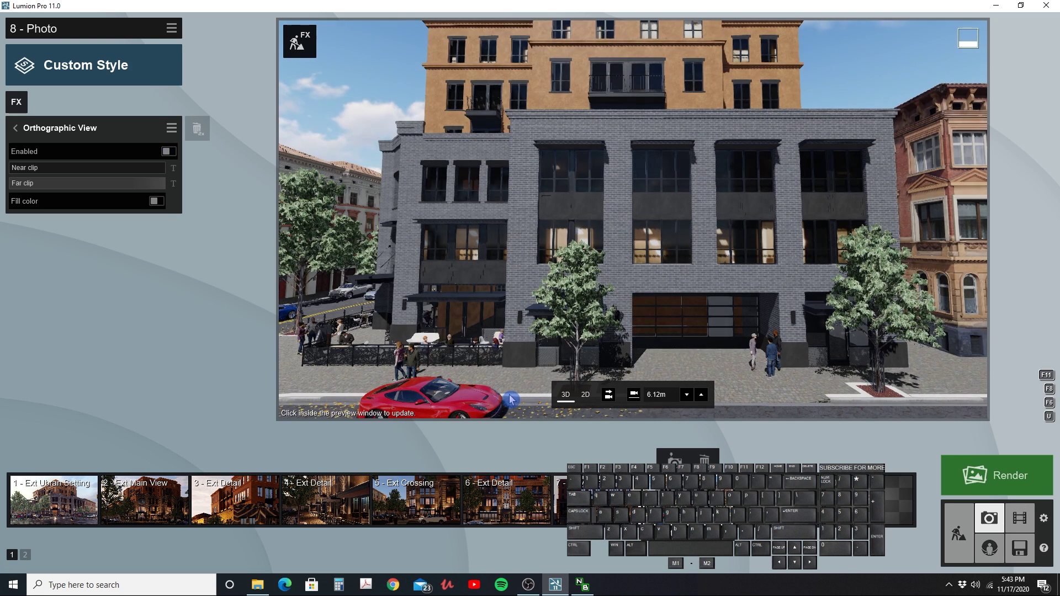
pyautogui.click(586, 401)
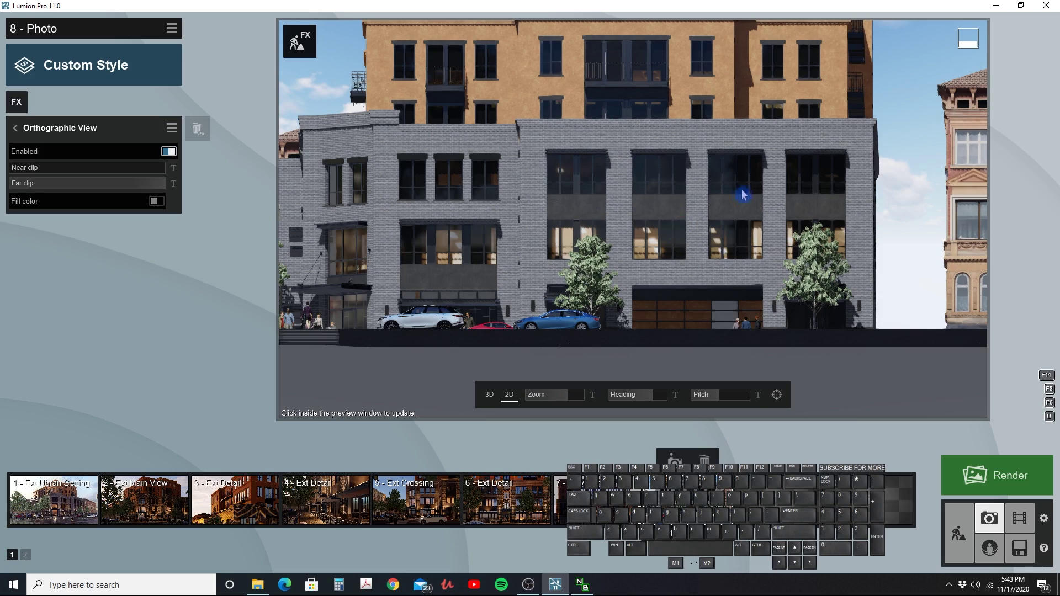
# - Square the orthographic view to the facade with a 0.0° pitch and zoom it out slightly
pyautogui.moveTo(742, 194); pyautogui.dragTo(757, 261, button='right')
pyautogui.moveTo(649, 396)
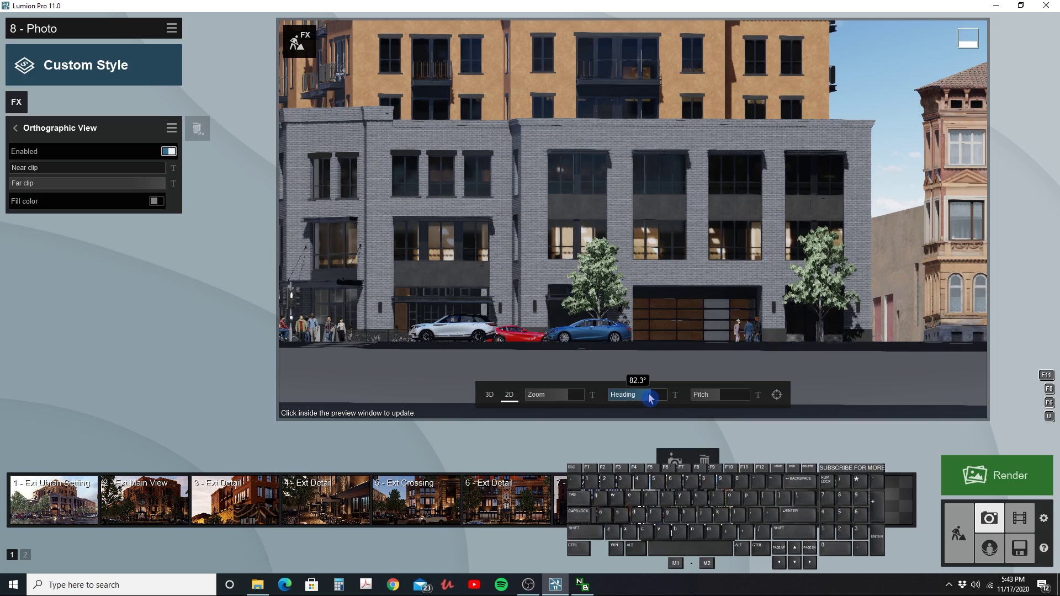
pyautogui.moveTo(650, 398)
pyautogui.mouseDown()
pyautogui.moveTo(639, 398)
pyautogui.moveTo(652, 398)
pyautogui.mouseUp()
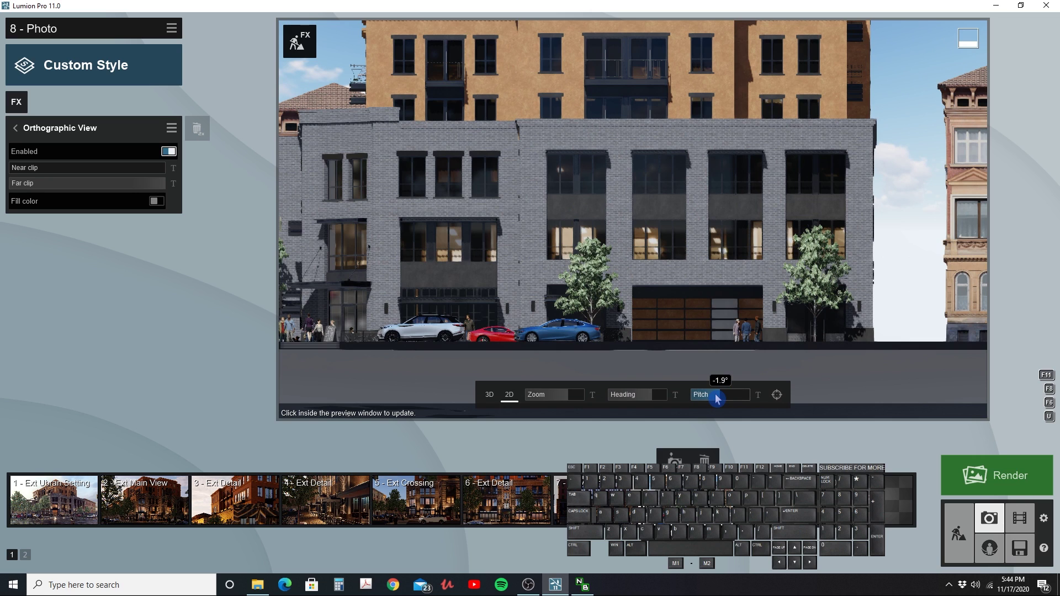
pyautogui.moveTo(717, 399)
pyautogui.mouseDown()
pyautogui.moveTo(734, 399)
pyautogui.moveTo(707, 397)
pyautogui.moveTo(738, 397)
pyautogui.moveTo(694, 395)
pyautogui.moveTo(755, 399)
pyautogui.moveTo(715, 398)
pyautogui.mouseUp()
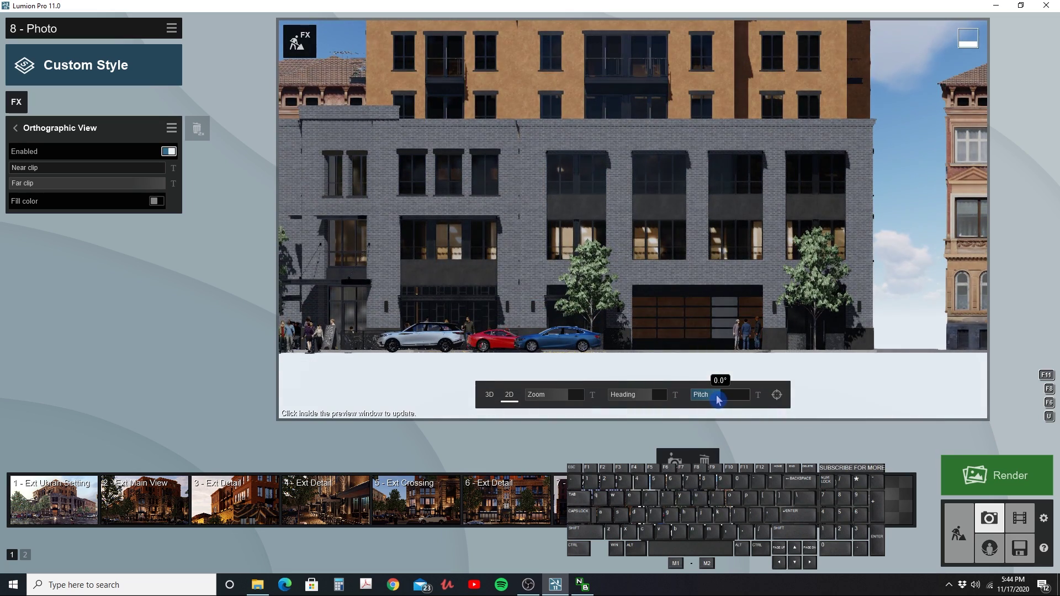
pyautogui.click(815, 256)
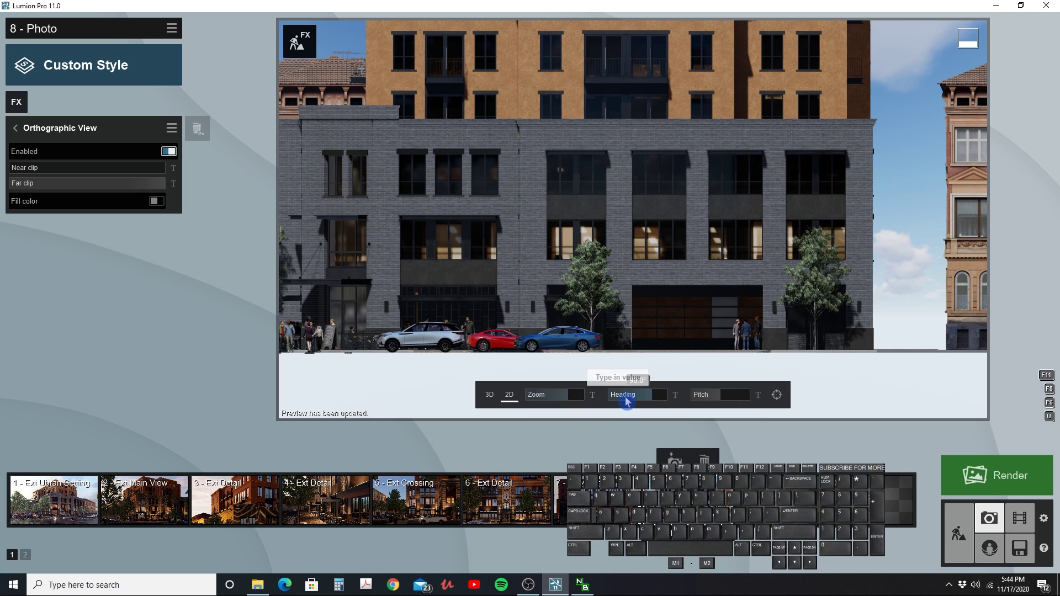
pyautogui.moveTo(641, 400)
pyautogui.moveTo(559, 396); pyautogui.dragTo(569, 394)
# - Set the far clip distance to about 134.1 m and enable the fill color behind the buildings
pyautogui.moveTo(84, 187)
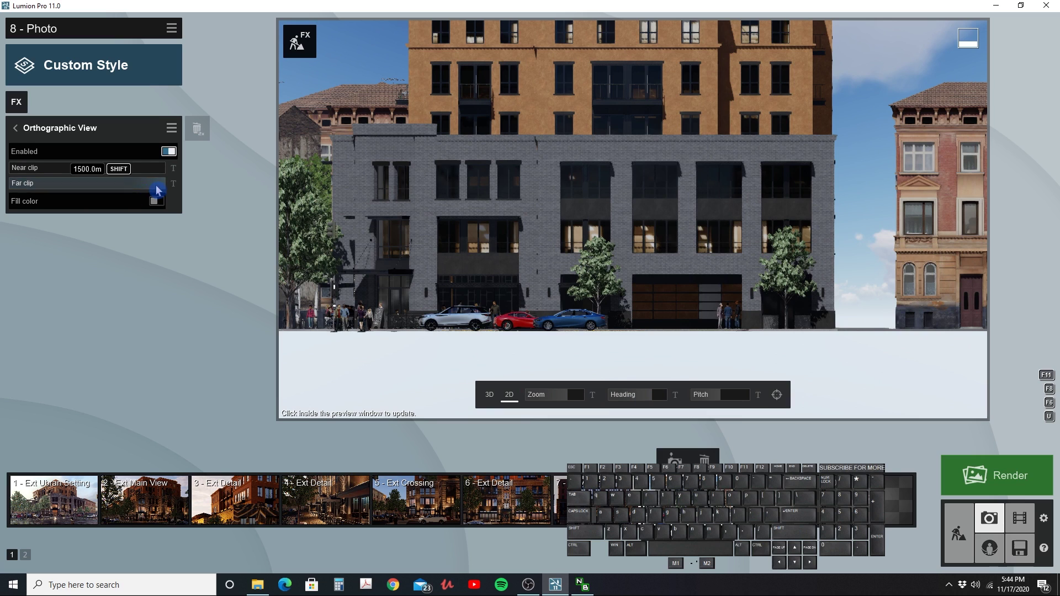
pyautogui.moveTo(159, 190)
pyautogui.mouseDown()
pyautogui.moveTo(148, 190)
pyautogui.moveTo(177, 194)
pyautogui.mouseUp()
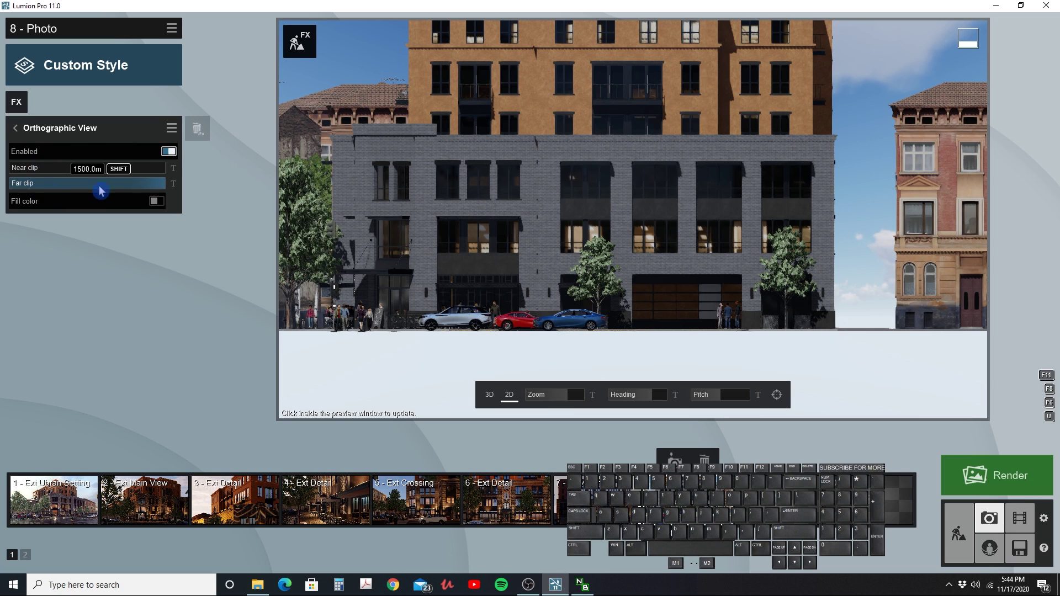
pyautogui.moveTo(157, 187); pyautogui.dragTo(64, 185)
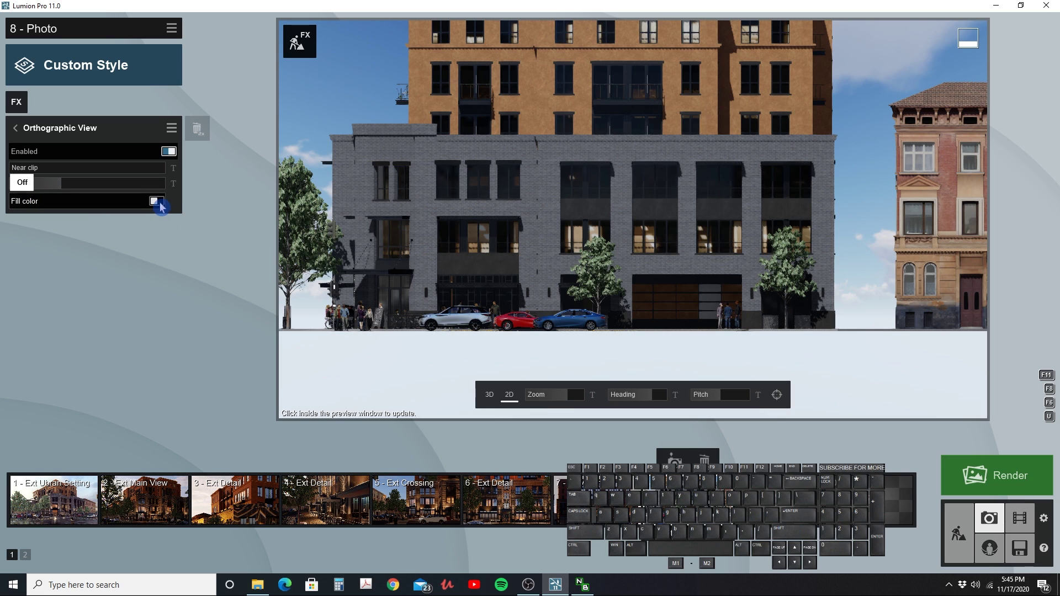
pyautogui.click(156, 202)
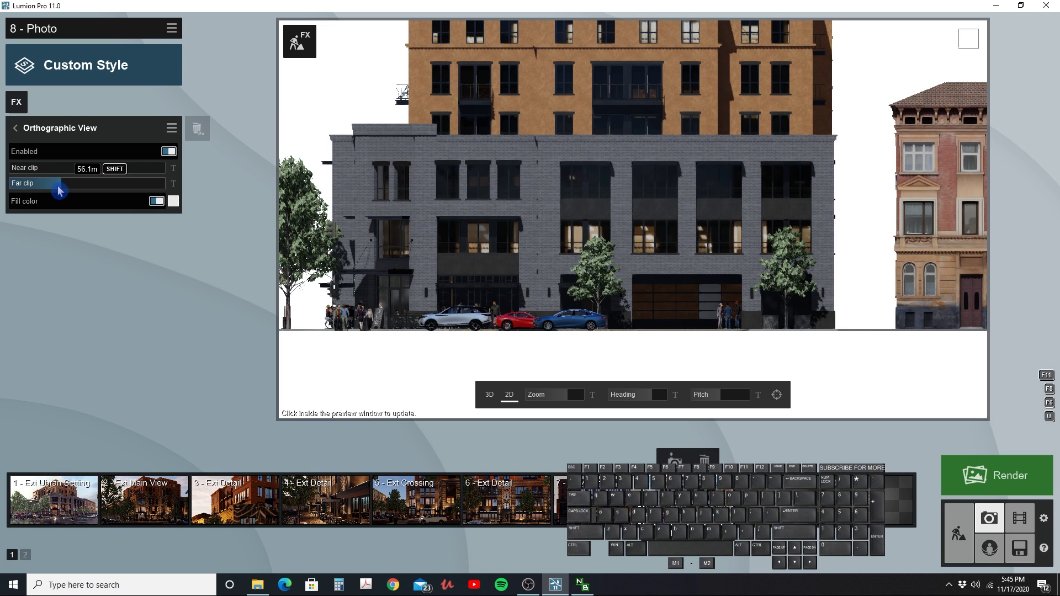
pyautogui.moveTo(60, 191); pyautogui.dragTo(79, 187)
# - Try dark red and dark green fill colors and set the fill color back to white
pyautogui.click(175, 204)
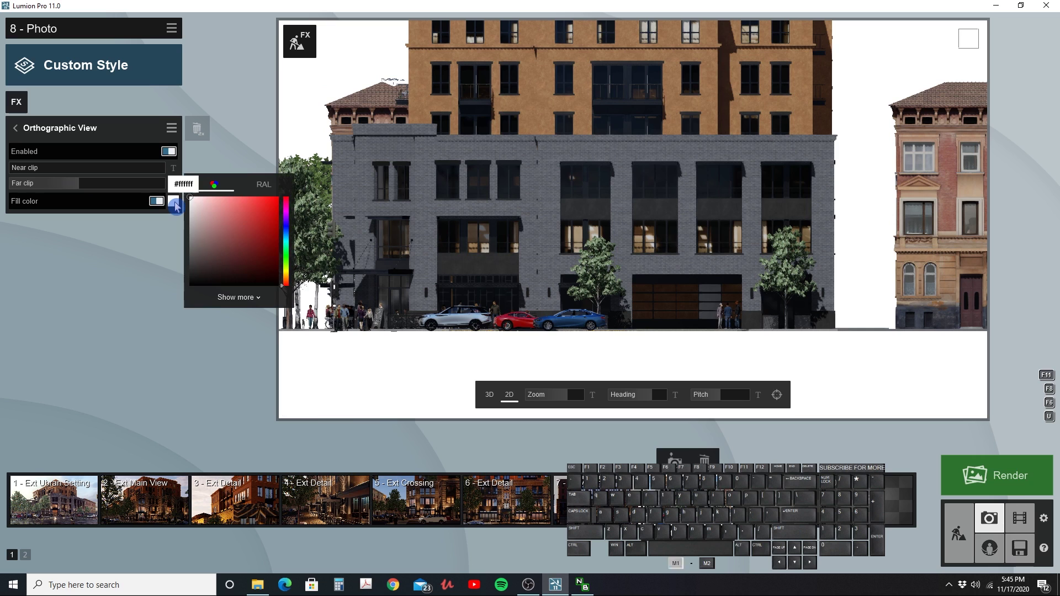
pyautogui.click(217, 237)
pyautogui.click(240, 228)
pyautogui.click(263, 266)
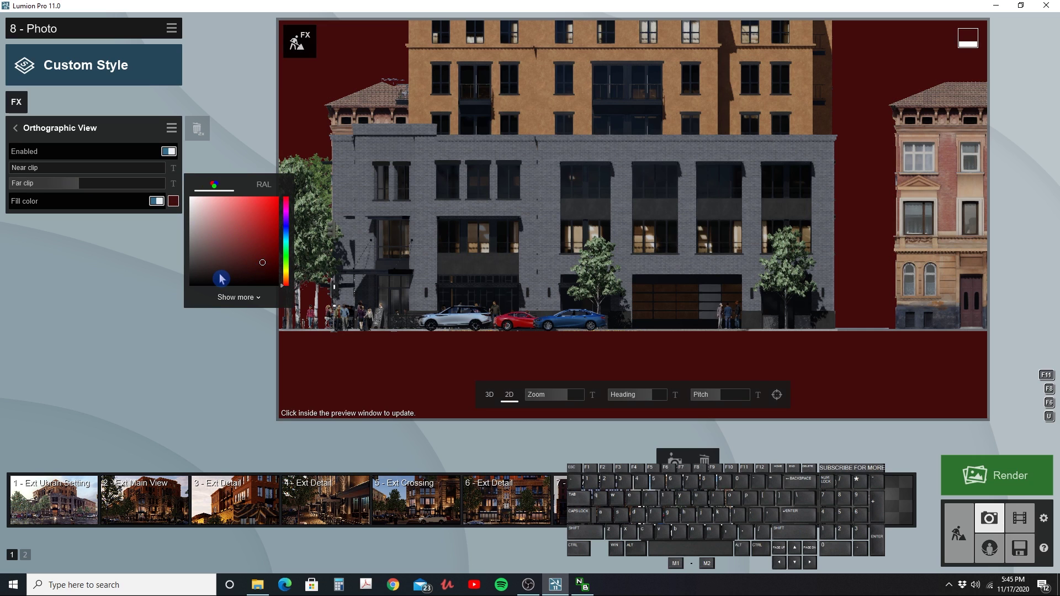
pyautogui.click(287, 239)
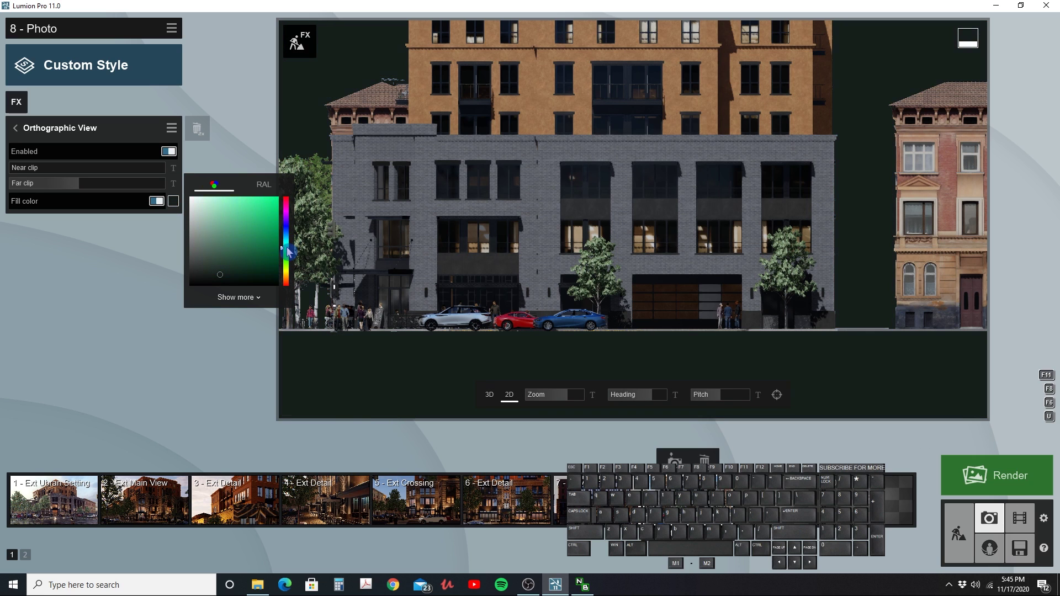
pyautogui.moveTo(288, 252)
pyautogui.mouseDown()
pyautogui.moveTo(283, 228)
pyautogui.moveTo(158, 198)
pyautogui.mouseUp()
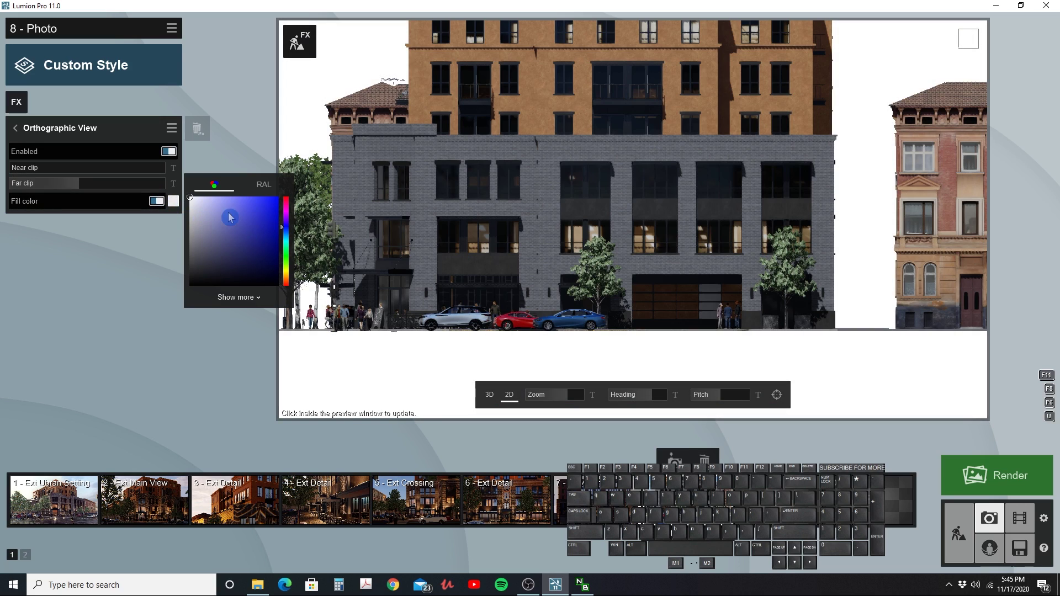
# - Reframe the orthographic view to show the whole building and set the near clip distance to about 9.2 m
pyautogui.press('s')
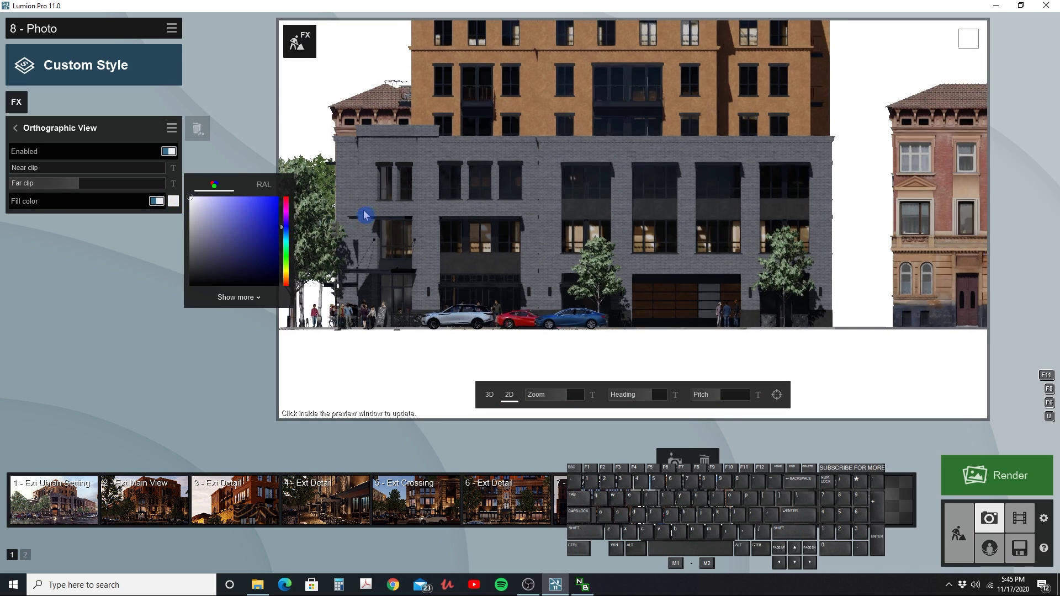
pyautogui.press('q')
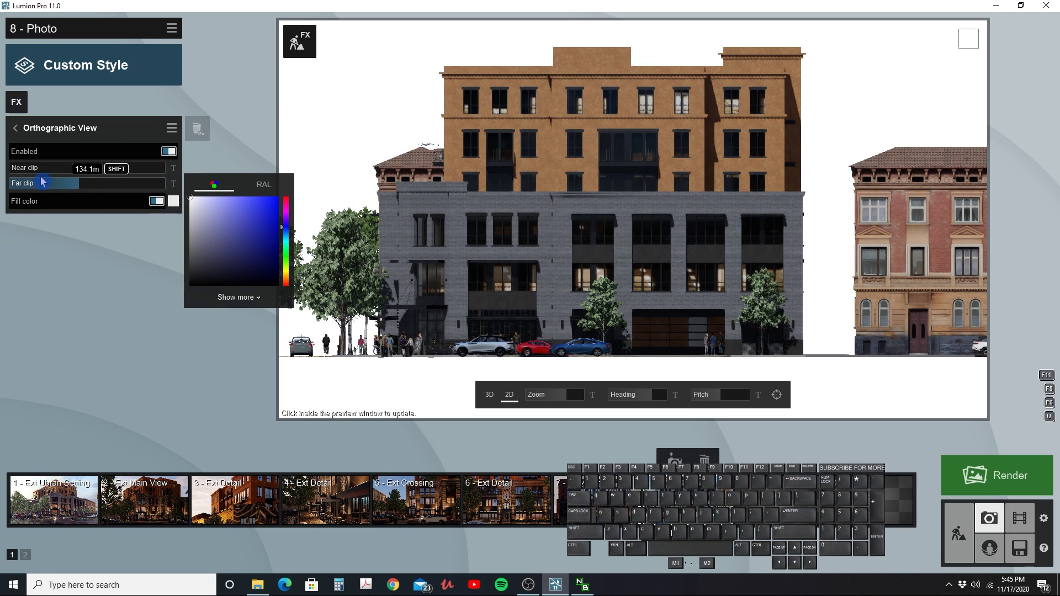
pyautogui.click(76, 190)
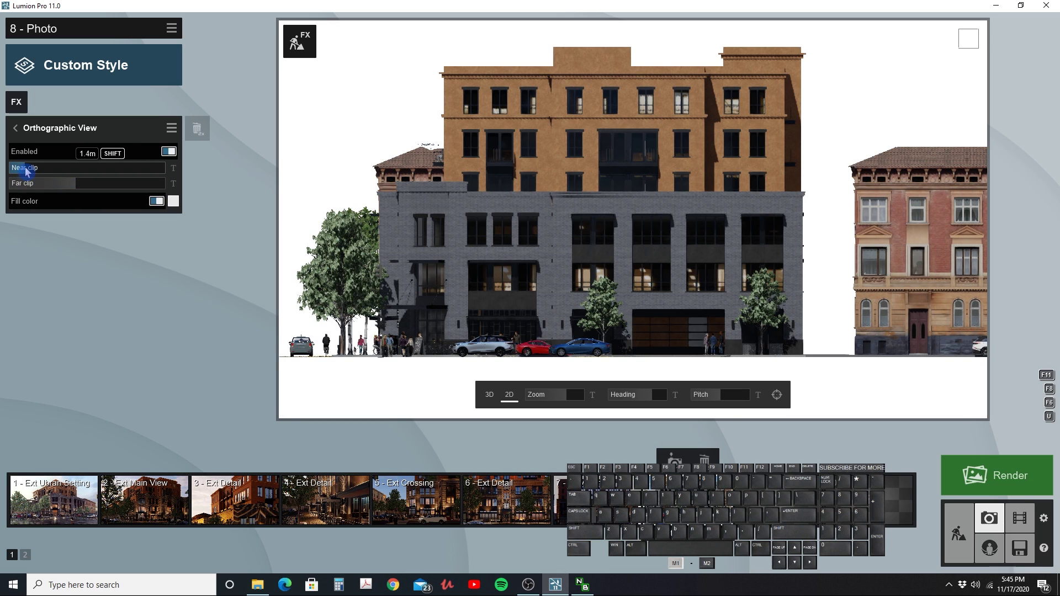
pyautogui.moveTo(32, 168); pyautogui.dragTo(35, 172)
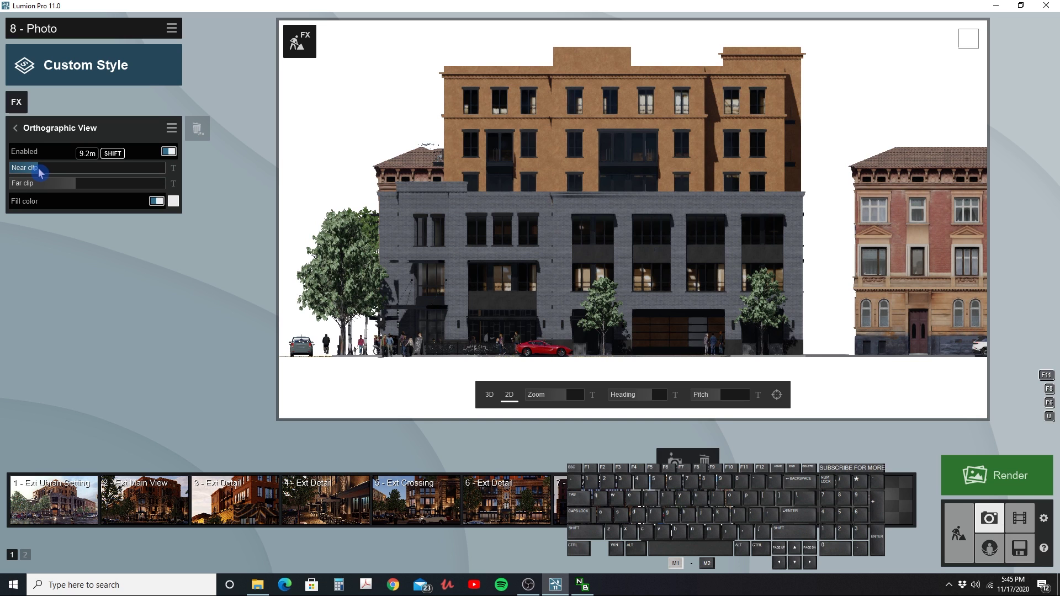
# - Lower the near clip distance of the Orthographic View effect
pyautogui.moveTo(43, 173); pyautogui.dragTo(8, 170)
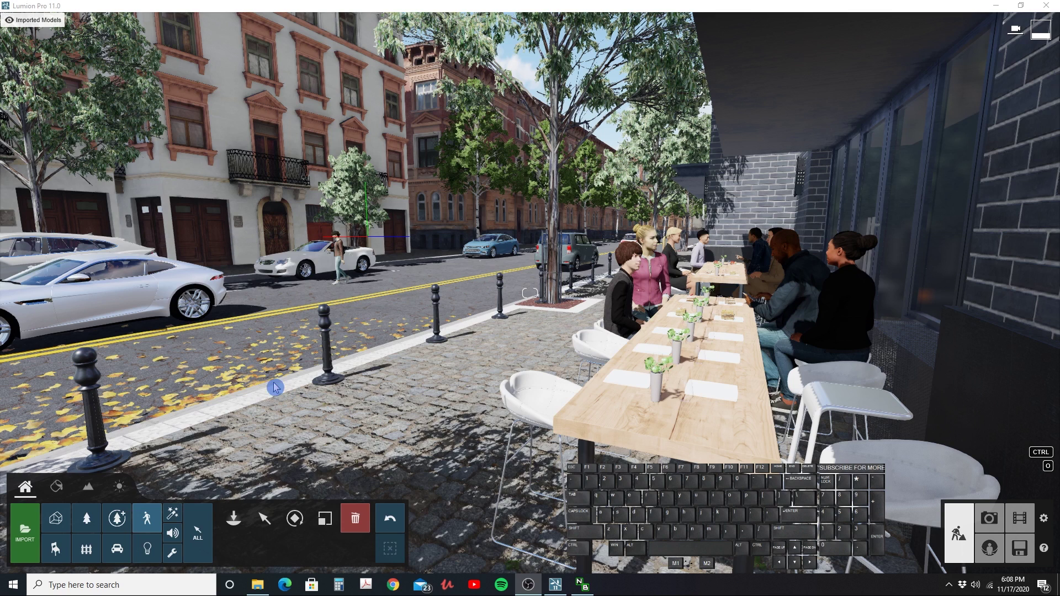
# - Place the man african 0007 bicycle model from the 3D men library on the street beside the curb
pyautogui.click(148, 522)
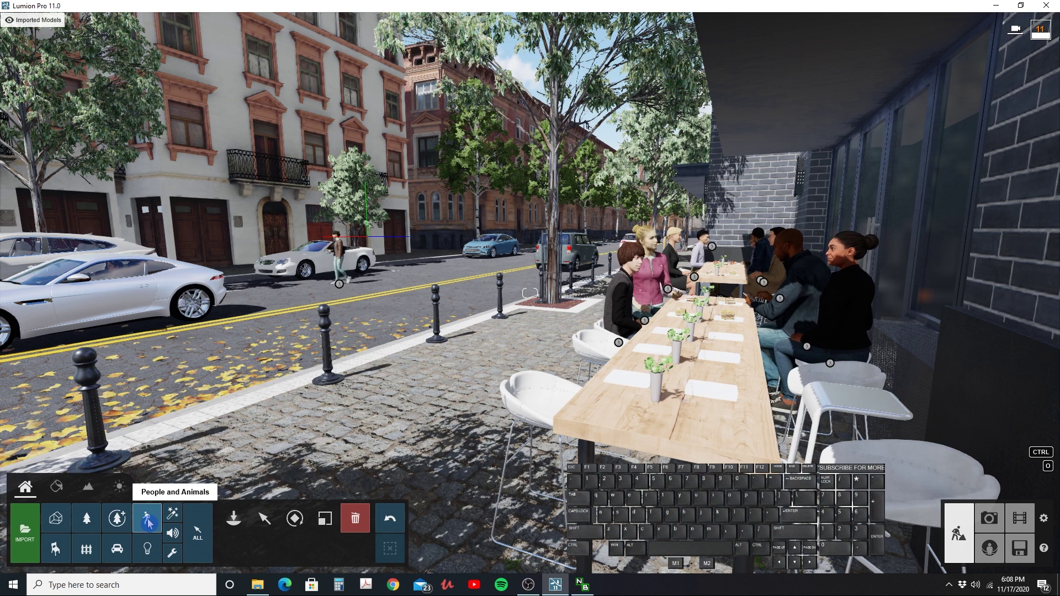
pyautogui.click(228, 523)
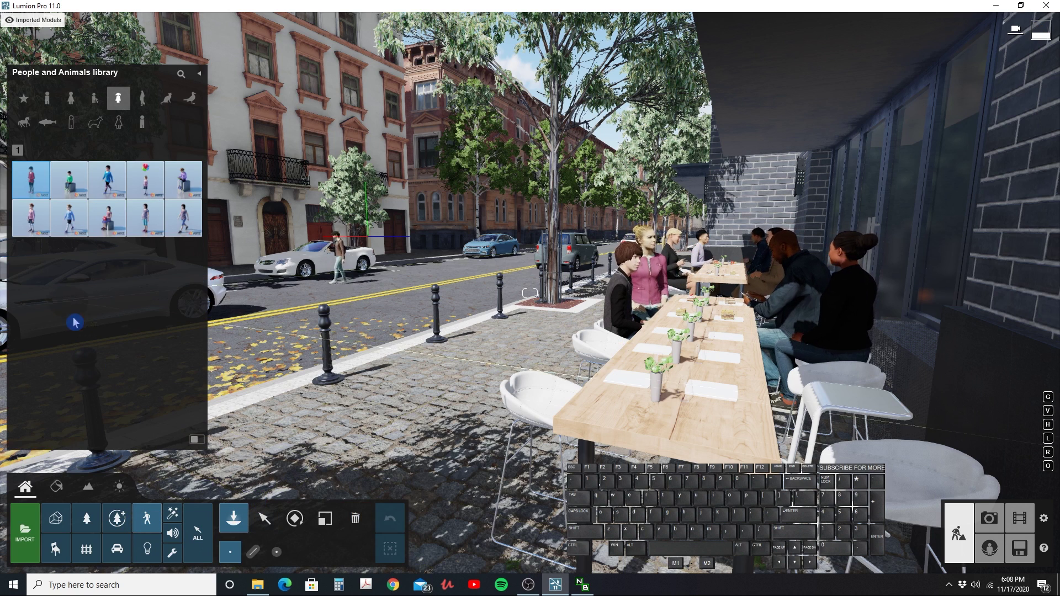
pyautogui.click(47, 101)
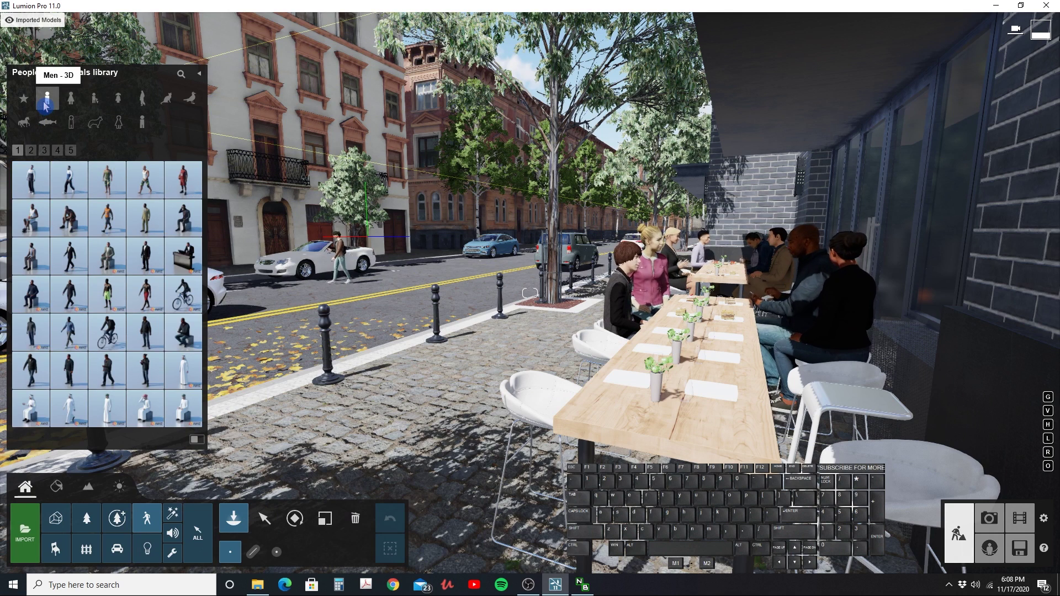
pyautogui.moveTo(184, 299)
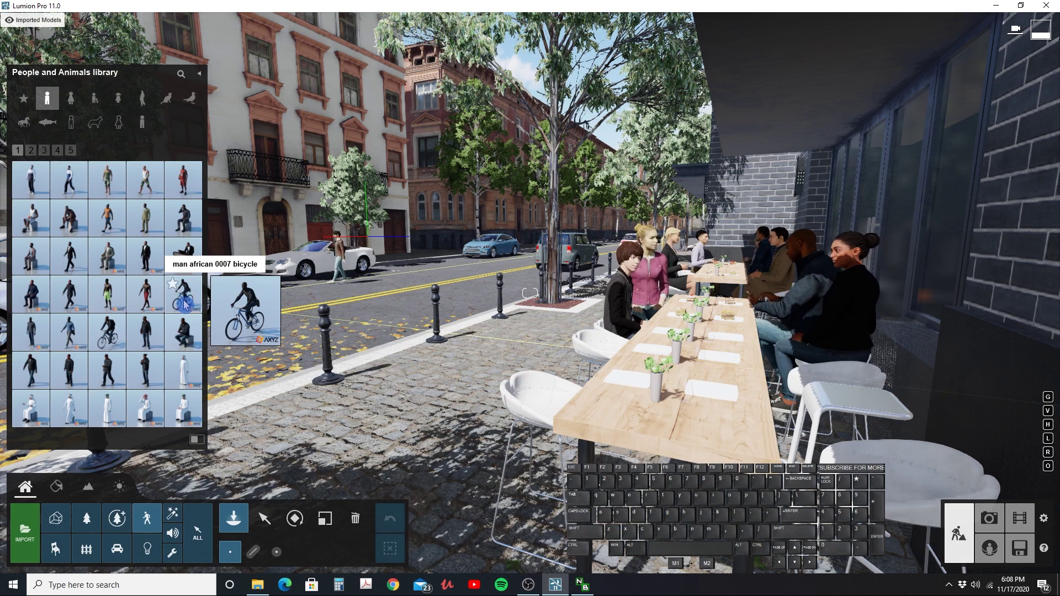
pyautogui.click(184, 303)
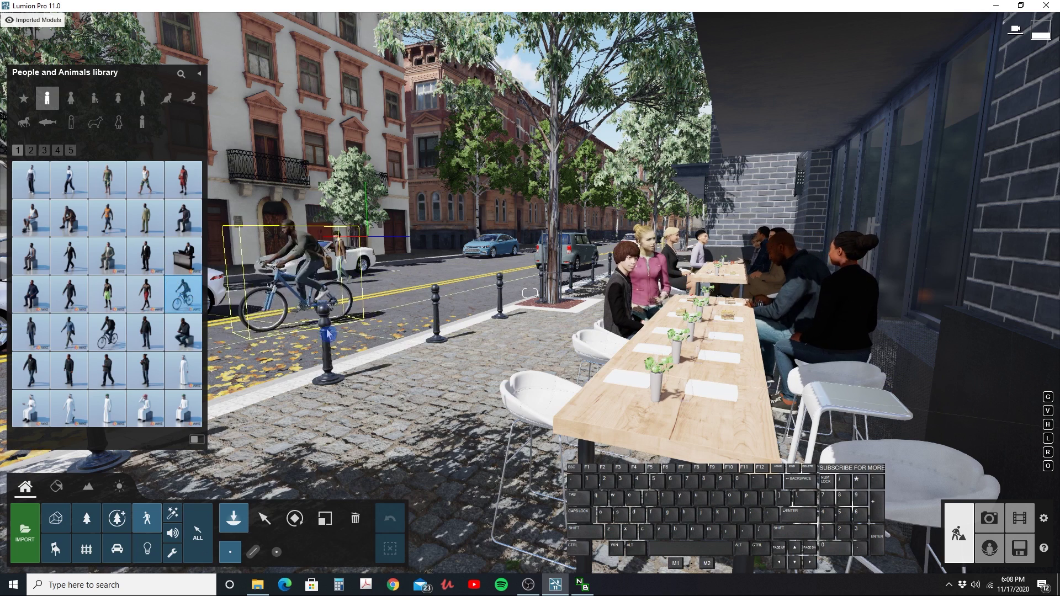
pyautogui.click(361, 333)
# - Place the Man Asian 0008 Bicycle model in front of the first cyclist and rotate it to ride along the street
pyautogui.moveTo(126, 343)
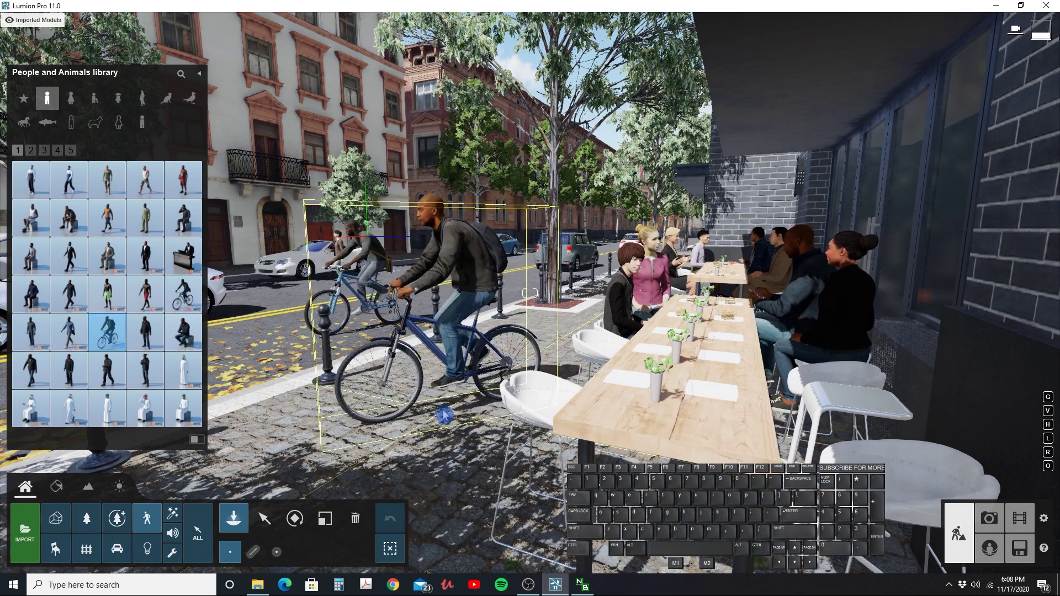
pyautogui.click(269, 522)
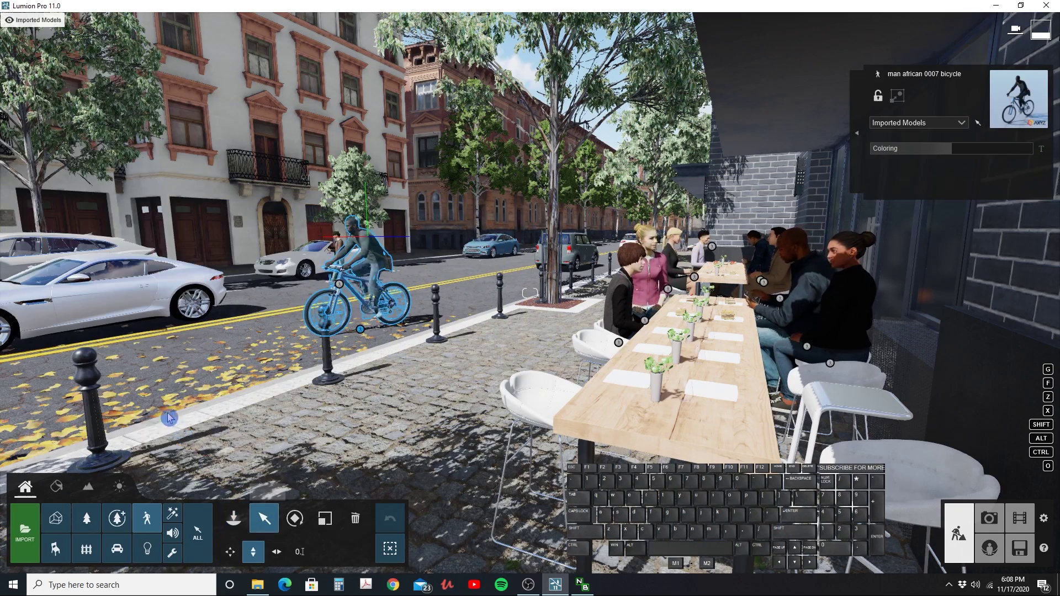
pyautogui.click(234, 518)
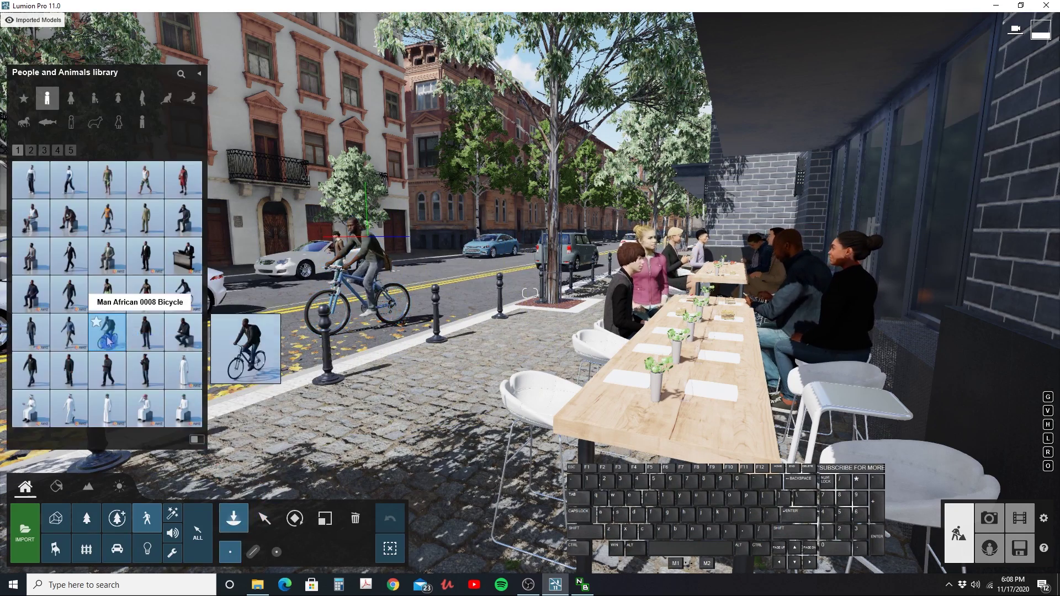
pyautogui.click(33, 150)
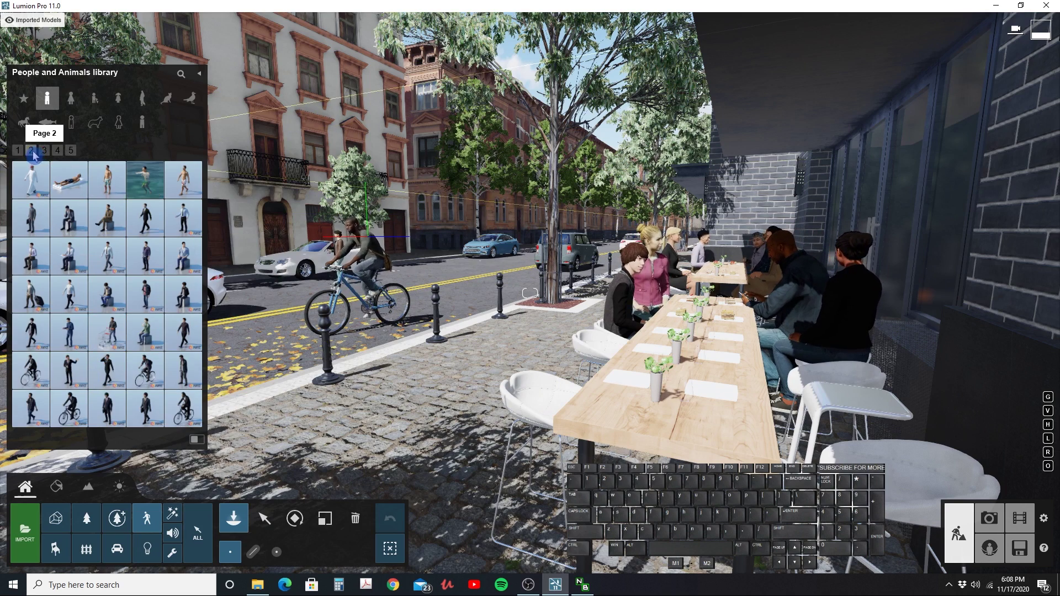
pyautogui.click(146, 368)
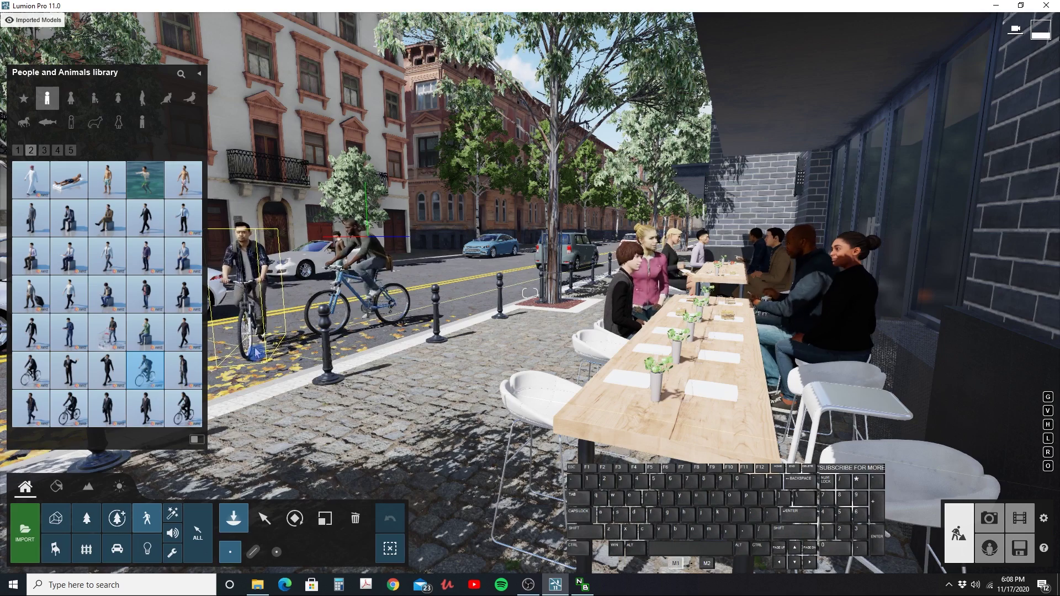
pyautogui.click(294, 518)
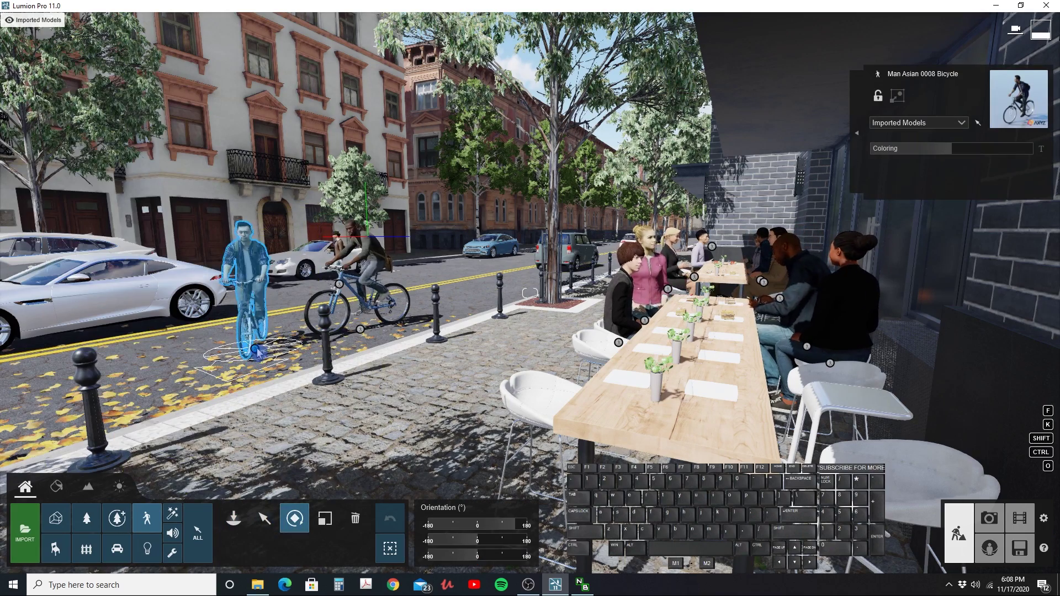
pyautogui.moveTo(257, 352); pyautogui.dragTo(272, 350)
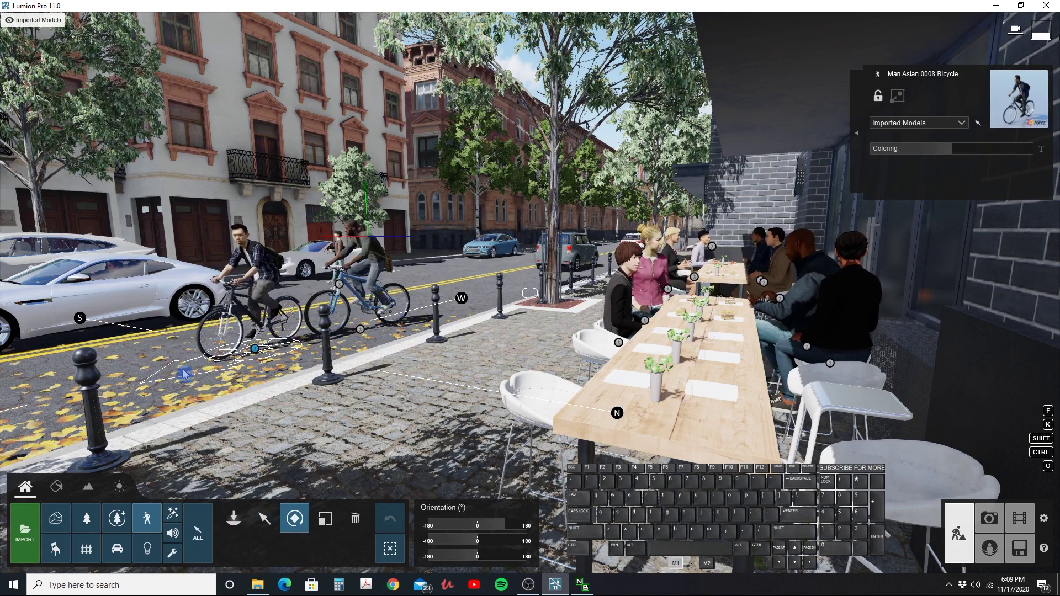
pyautogui.moveTo(185, 374); pyautogui.dragTo(184, 373)
# - Examine the two cyclists on the street up close from several angles
pyautogui.press('a')
pyautogui.press('w')
pyautogui.moveTo(171, 367); pyautogui.dragTo(160, 369, button='right')
pyautogui.press('s')
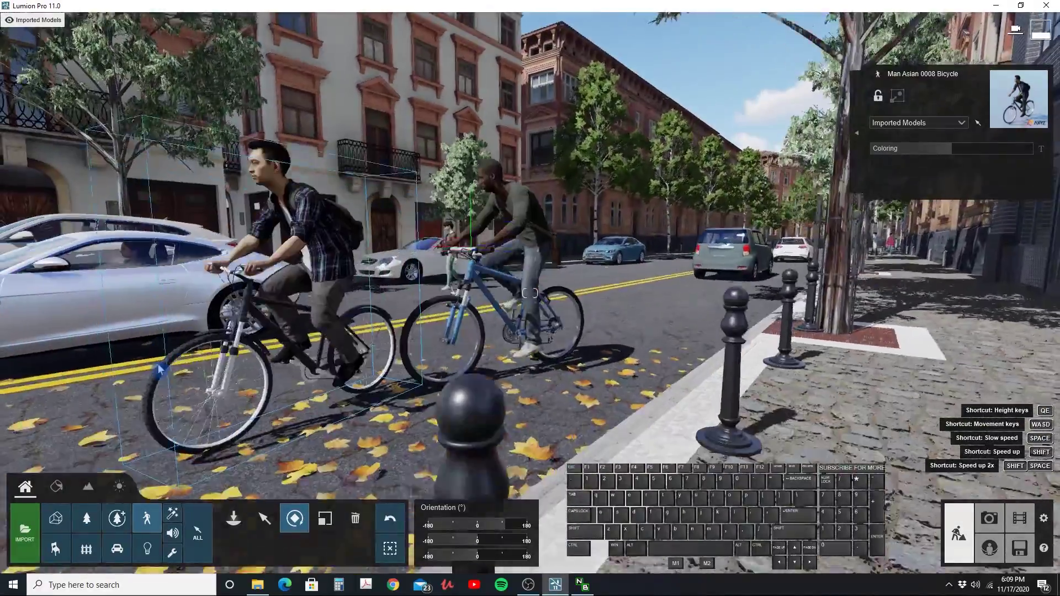
pyautogui.press('a')
pyautogui.press('e')
pyautogui.press('q')
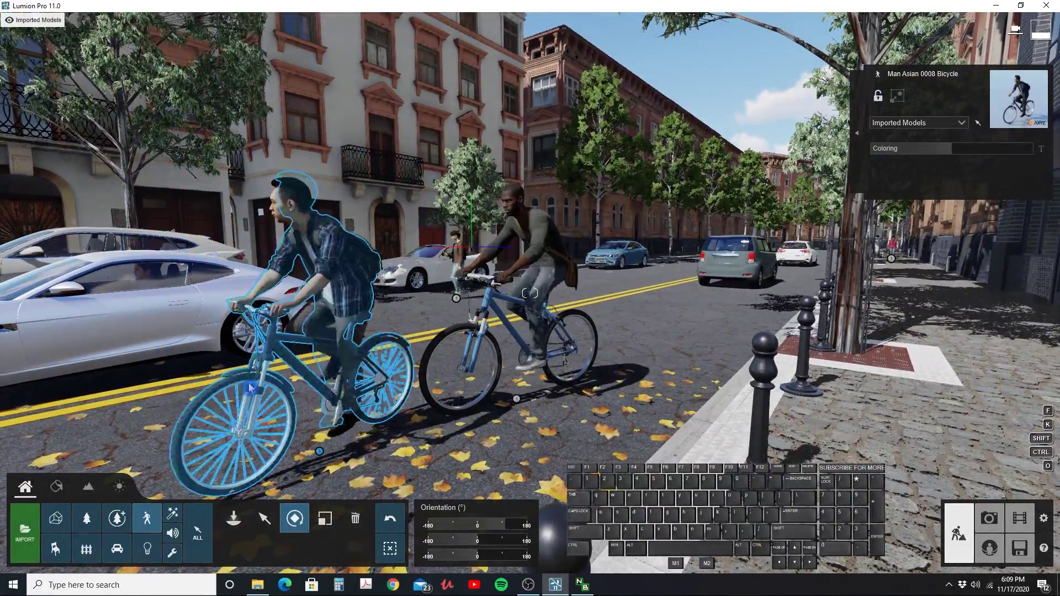
pyautogui.moveTo(250, 388); pyautogui.dragTo(194, 432, button='right')
pyautogui.press('a')
pyautogui.press('s')
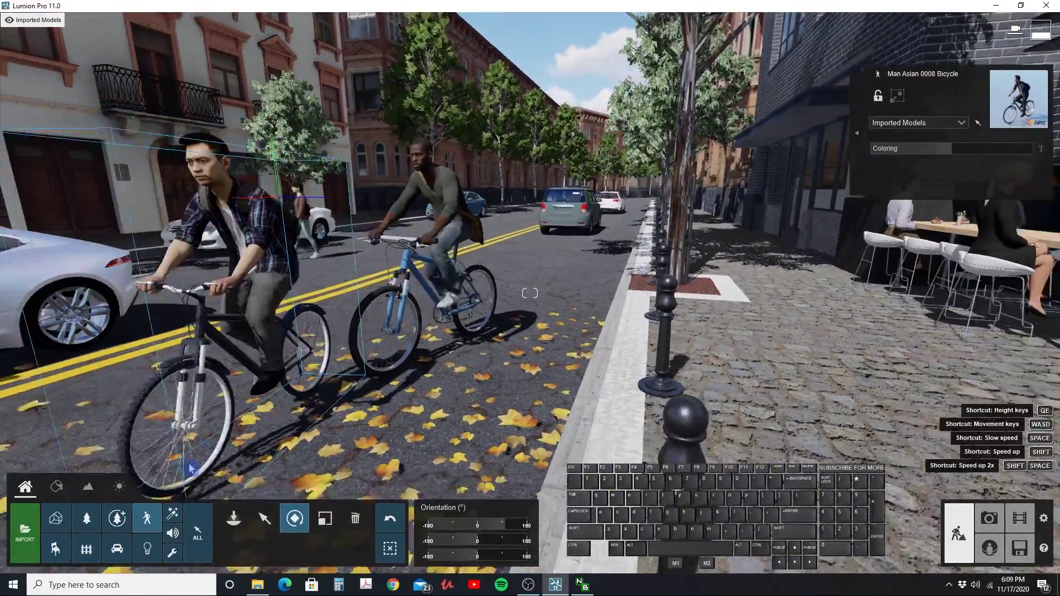
# - Place the Man Asian 0016 Bicycle model on the street between the curb and the other cyclists
pyautogui.click(234, 518)
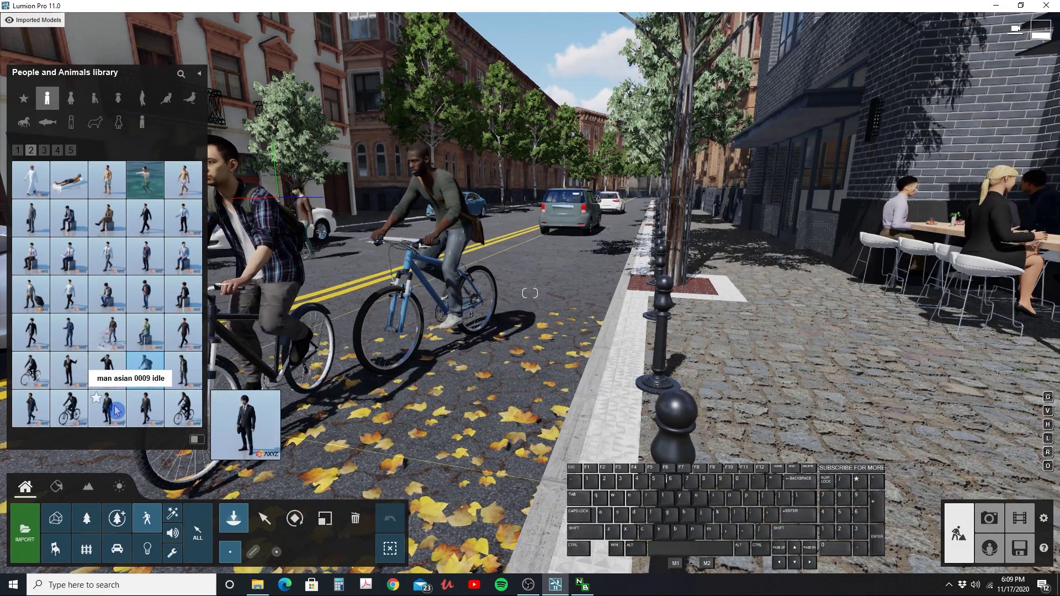
pyautogui.click(158, 414)
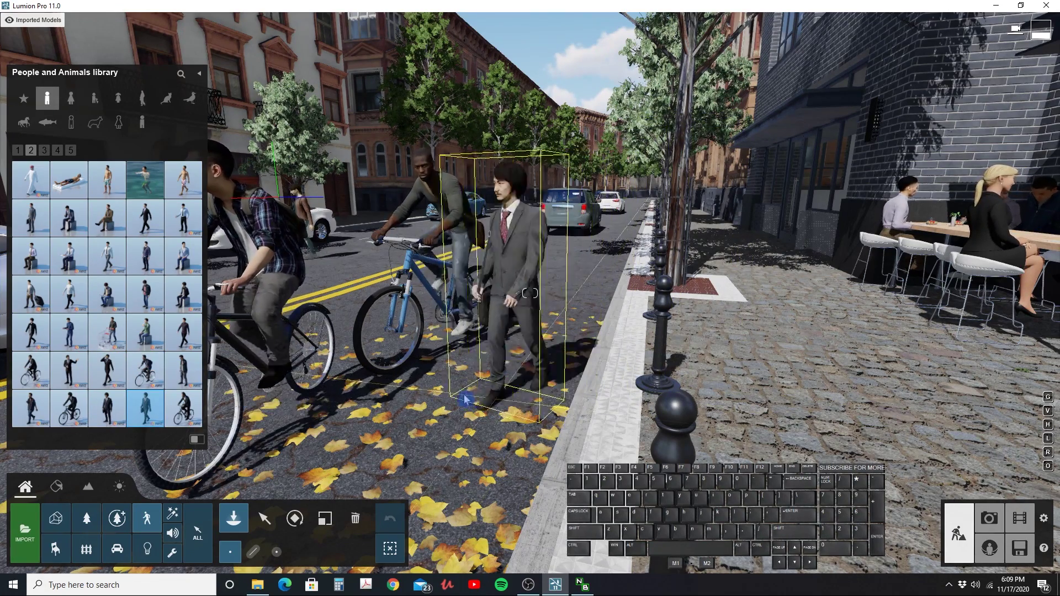
pyautogui.click(44, 150)
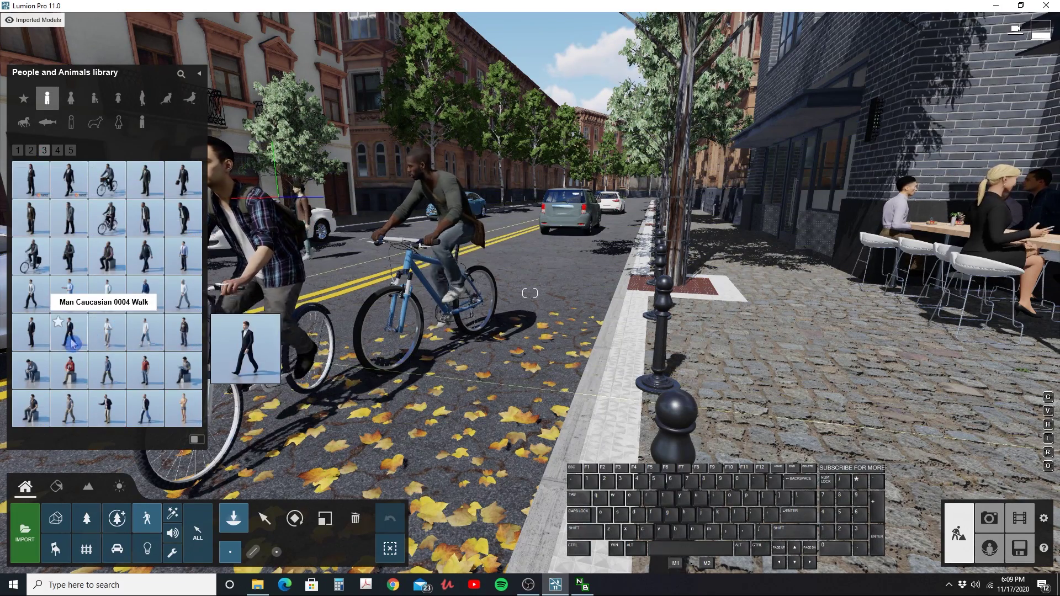
pyautogui.click(32, 259)
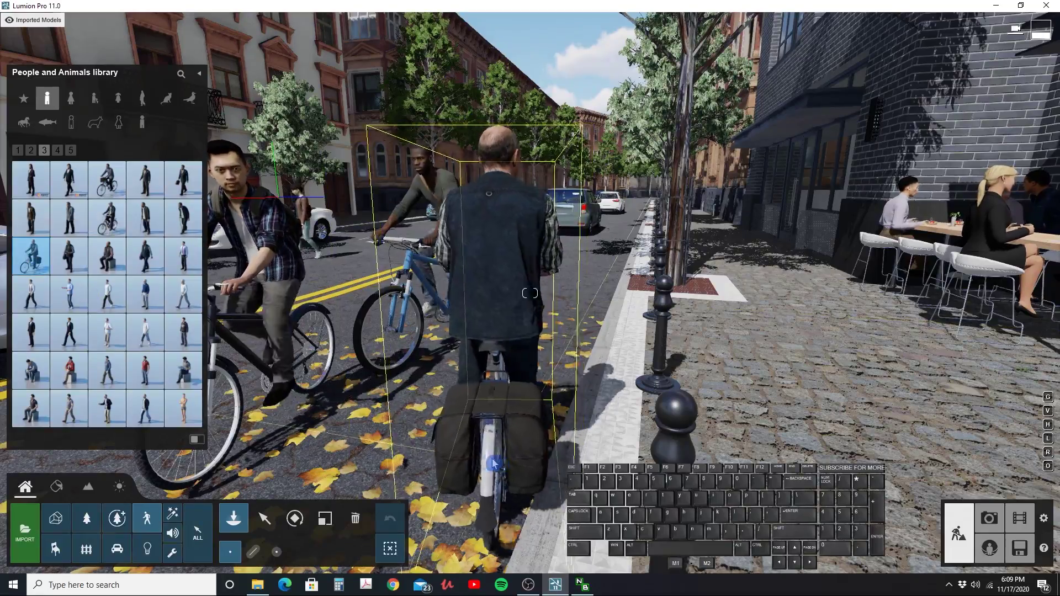
pyautogui.press('d')
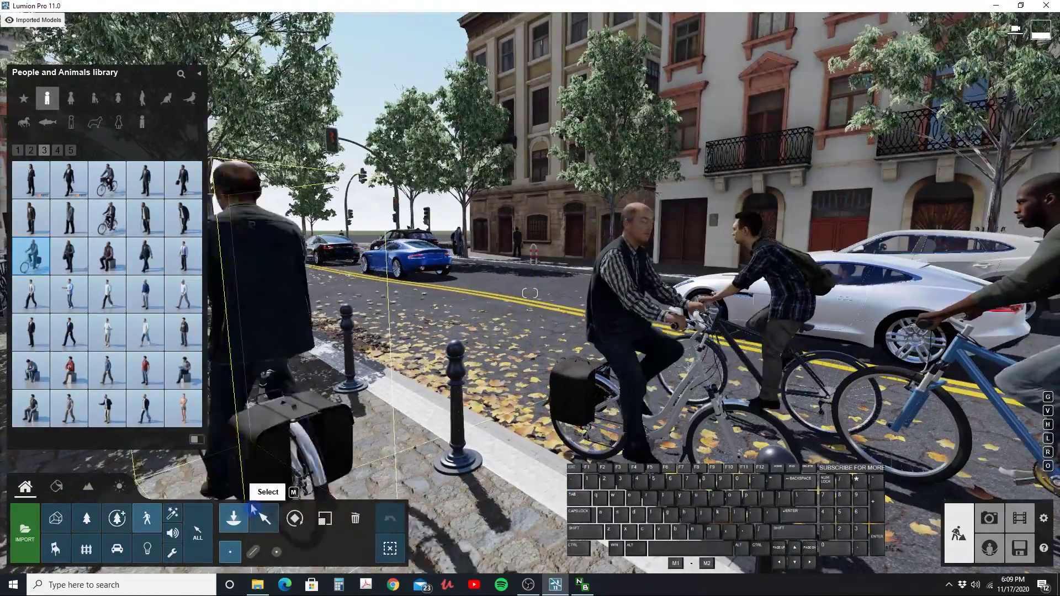
pyautogui.click(276, 520)
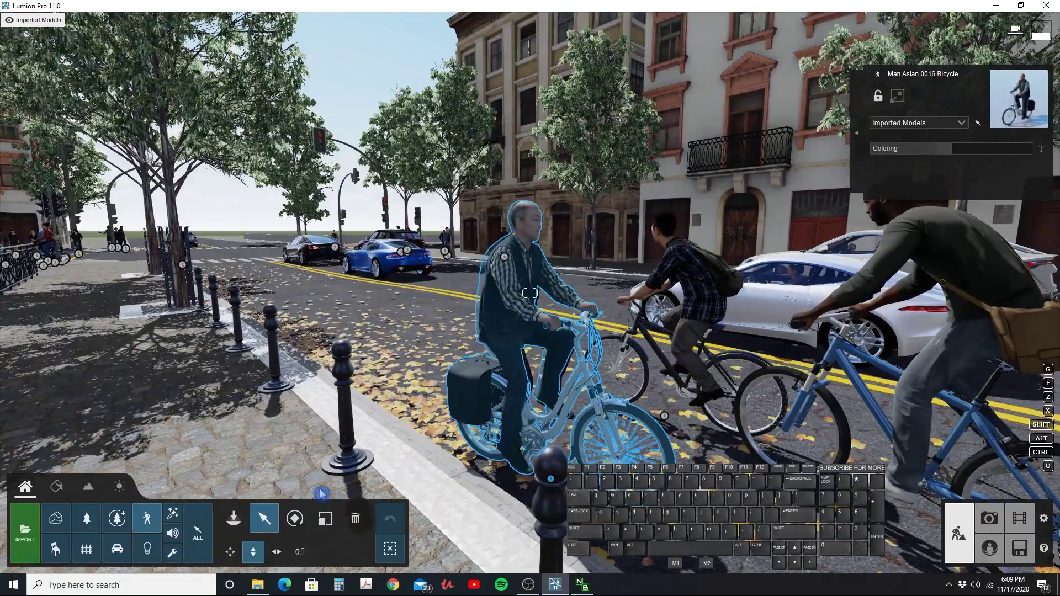
pyautogui.moveTo(266, 520); pyautogui.dragTo(264, 521, button='right')
pyautogui.press('a')
# - Place the Woman Caucasian 0011 Baby model with the stroller on the street, and delete it again
pyautogui.click(233, 519)
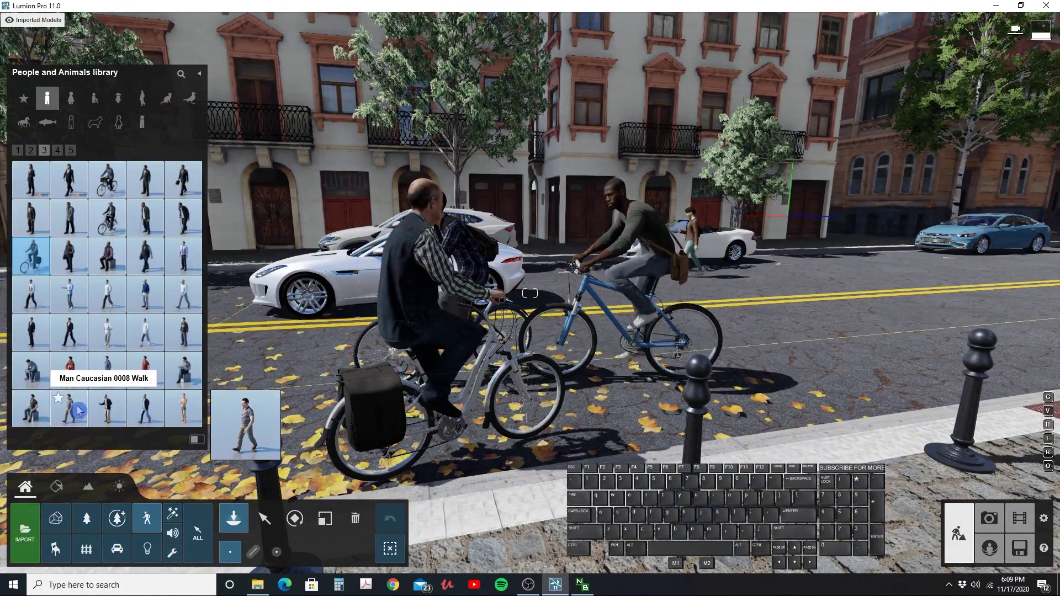
pyautogui.click(55, 151)
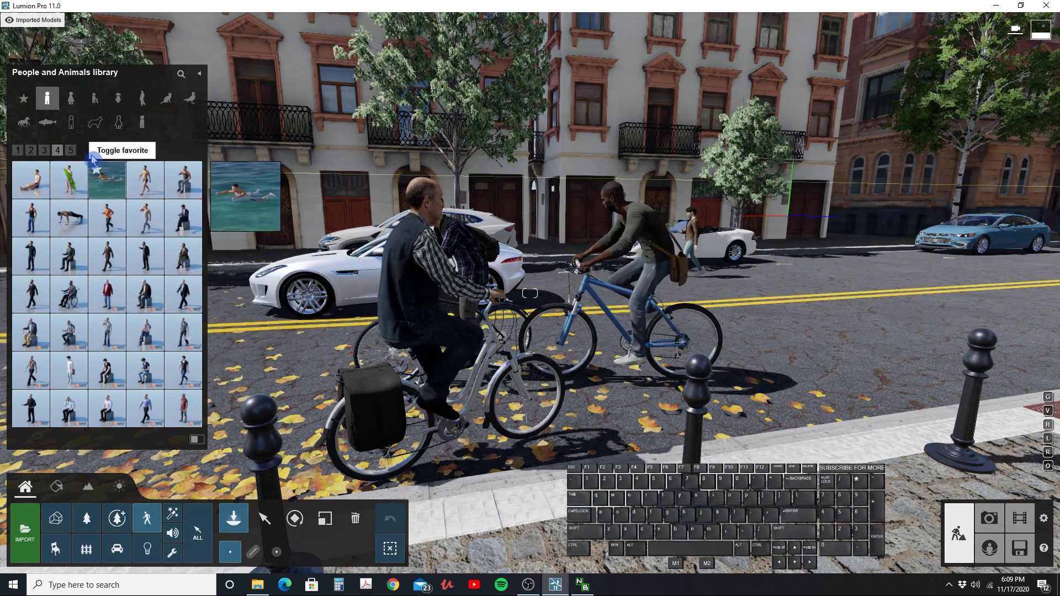
pyautogui.click(70, 102)
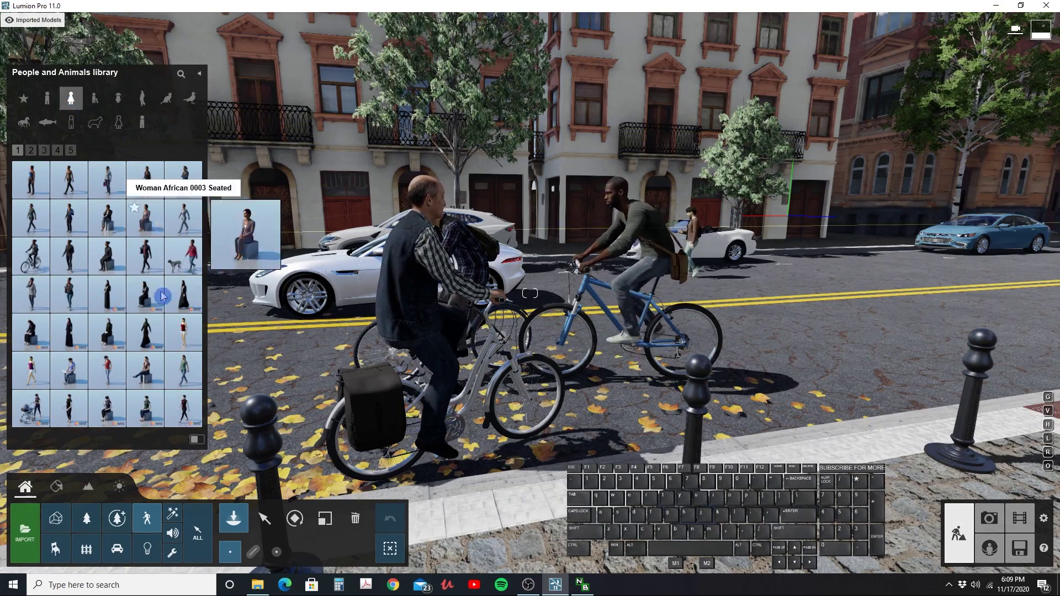
pyautogui.click(32, 152)
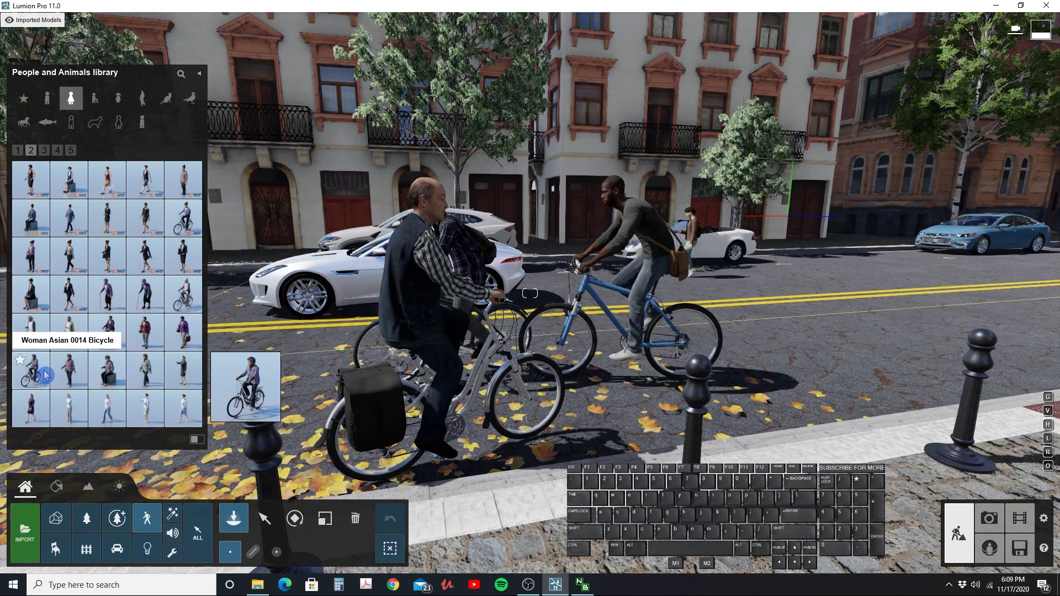
pyautogui.click(44, 153)
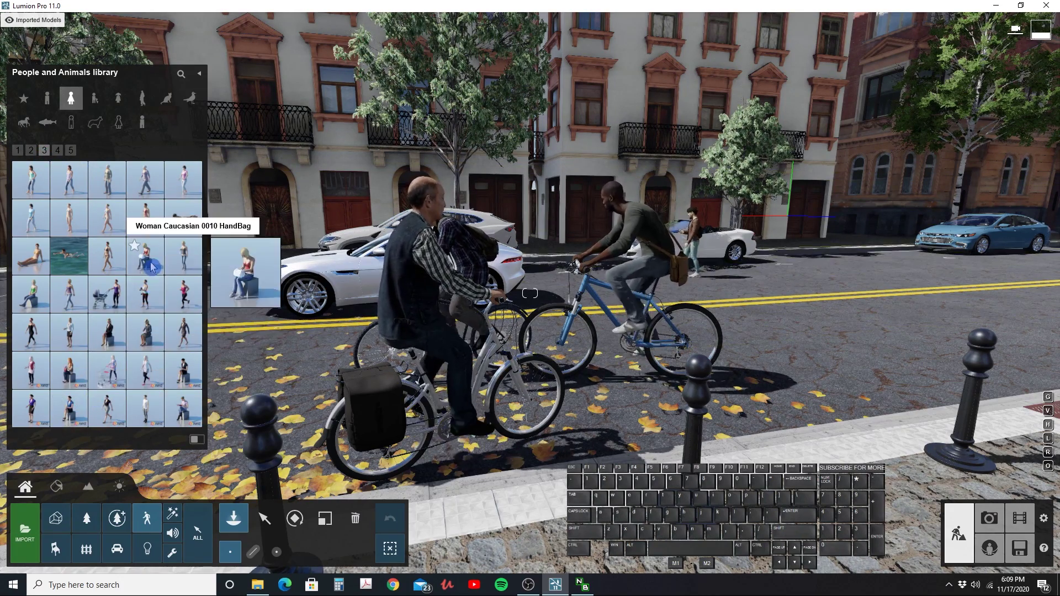
pyautogui.click(117, 297)
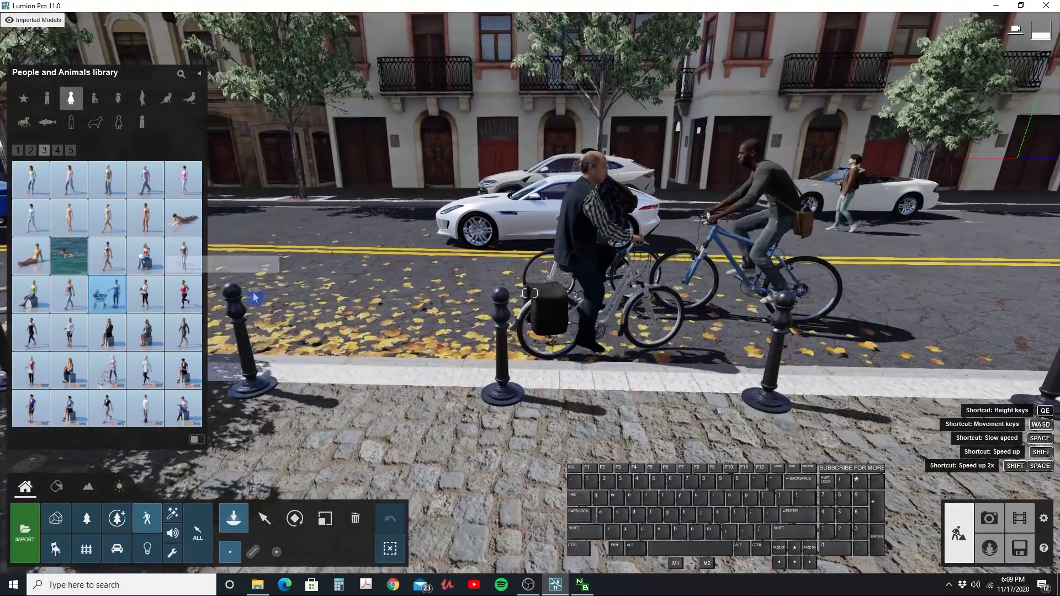
pyautogui.click(363, 326)
pyautogui.press('w')
pyautogui.moveTo(364, 326); pyautogui.dragTo(497, 413, button='right')
pyautogui.click(265, 518)
pyautogui.click(496, 413)
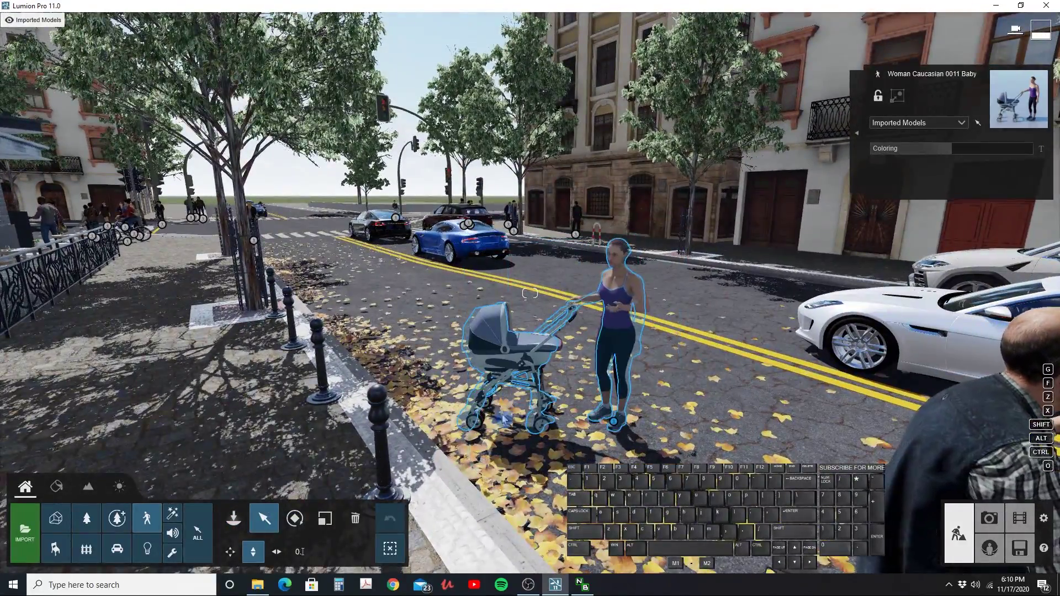
pyautogui.click(356, 522)
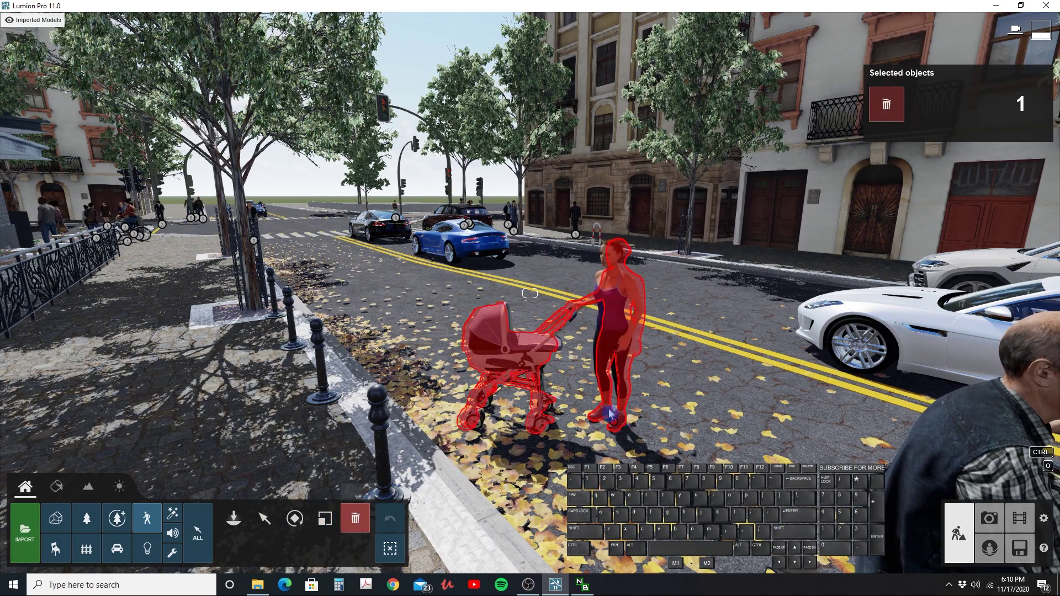
# - Place the seated Woman Caucasian 0026 model on the empty end stool on the sidewalk side of the long outdoor table
pyautogui.click(235, 515)
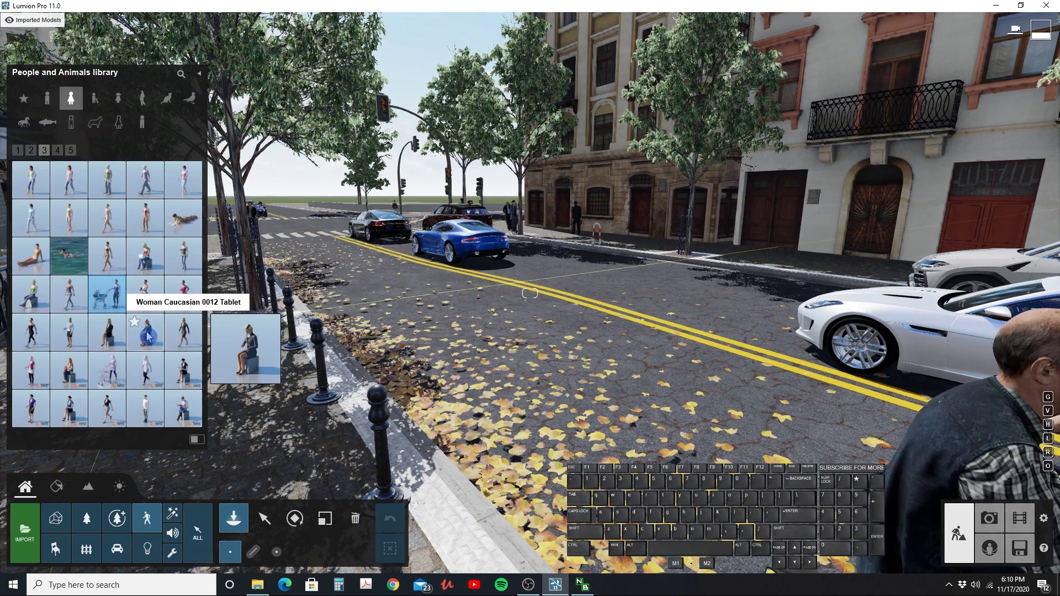
pyautogui.click(58, 150)
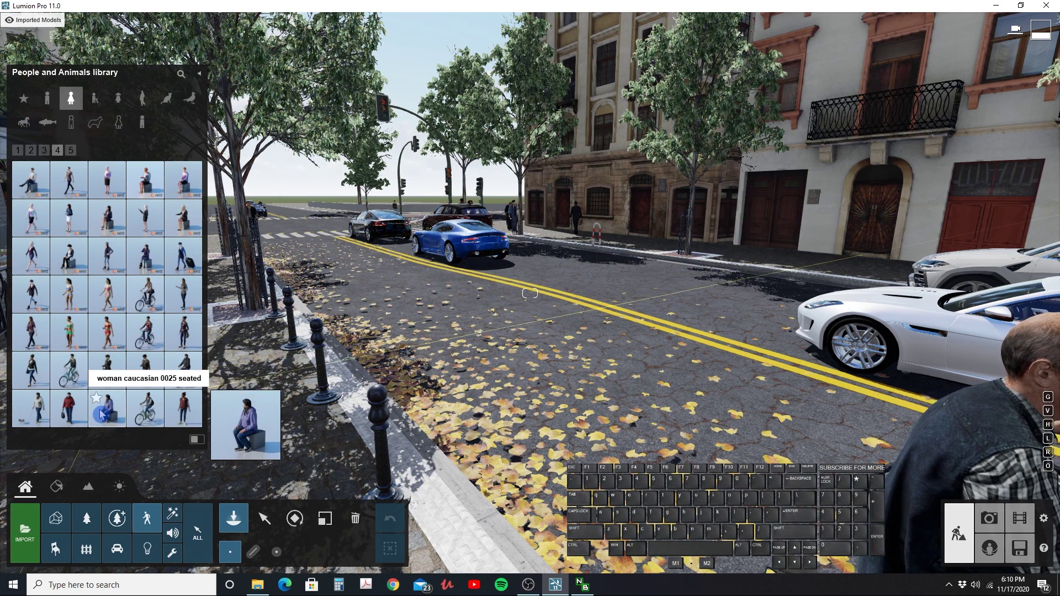
pyautogui.click(71, 150)
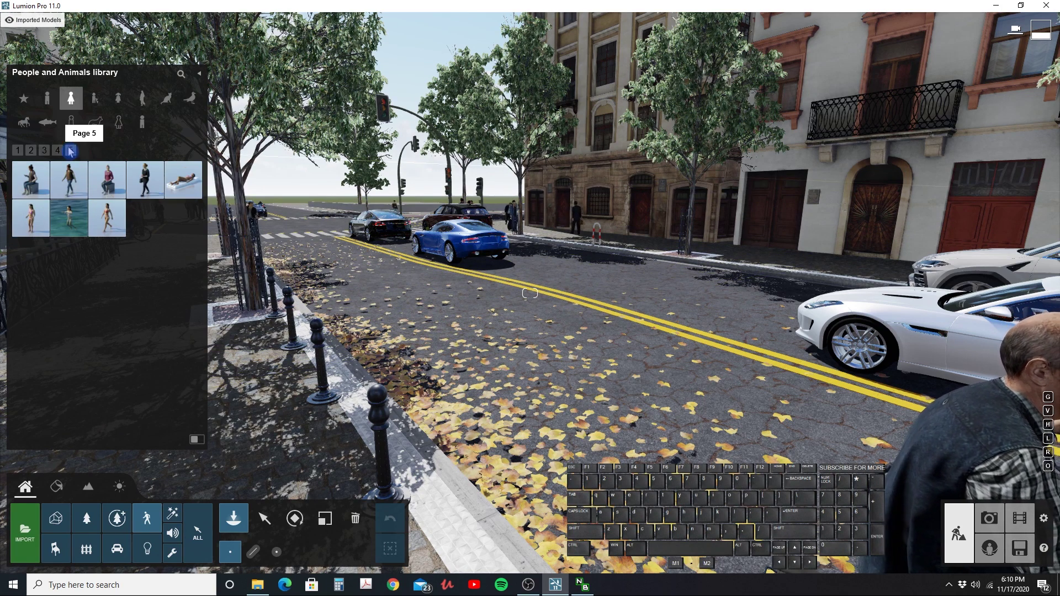
pyautogui.click(40, 184)
pyautogui.press('w')
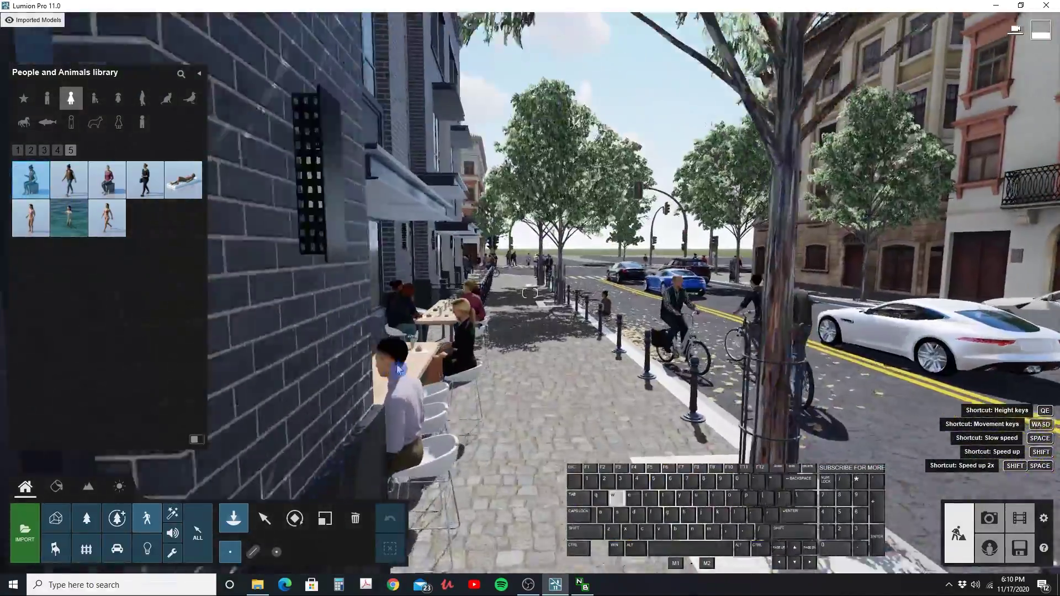
pyautogui.moveTo(399, 369); pyautogui.dragTo(248, 369, button='right')
pyautogui.press('d')
pyautogui.press('s')
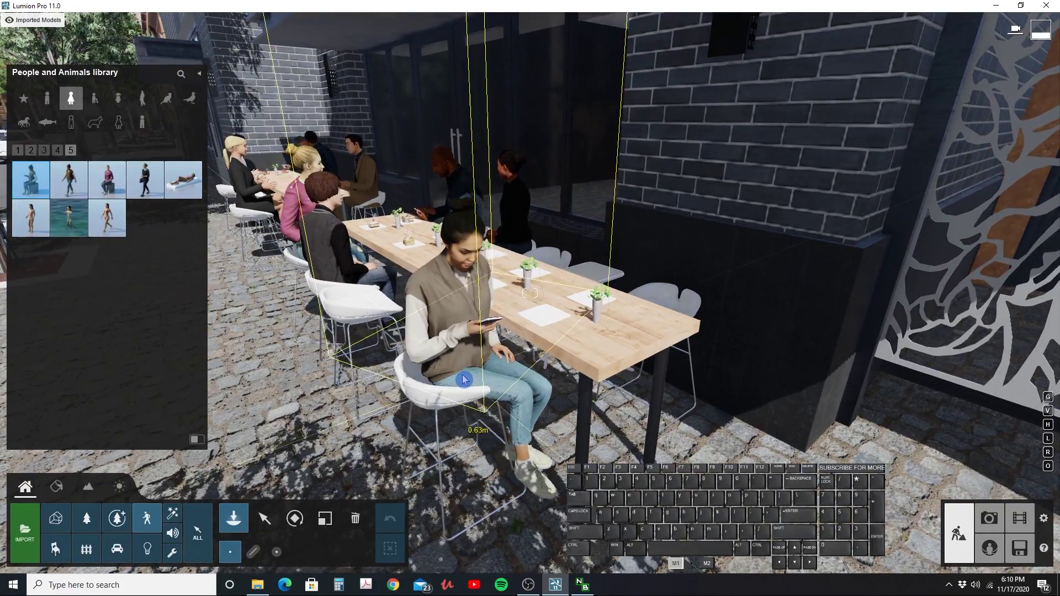
pyautogui.click(464, 380)
# - Adjust the seated woman's position on the stool and rotate her to face the table
pyautogui.press('d')
pyautogui.moveTo(464, 380); pyautogui.dragTo(569, 287, button='right')
pyautogui.click(264, 518)
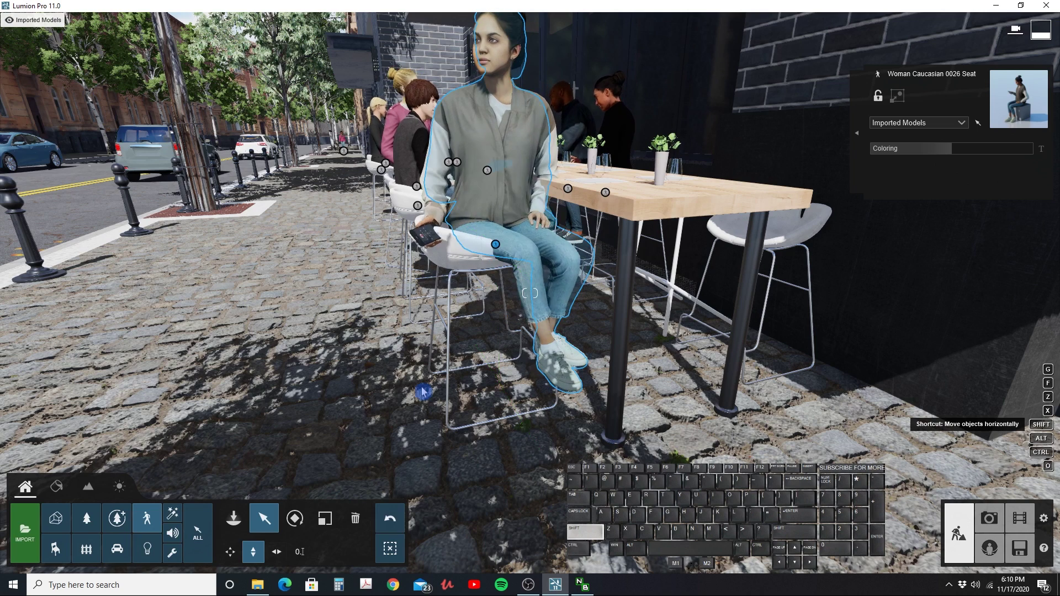
pyautogui.press('r')
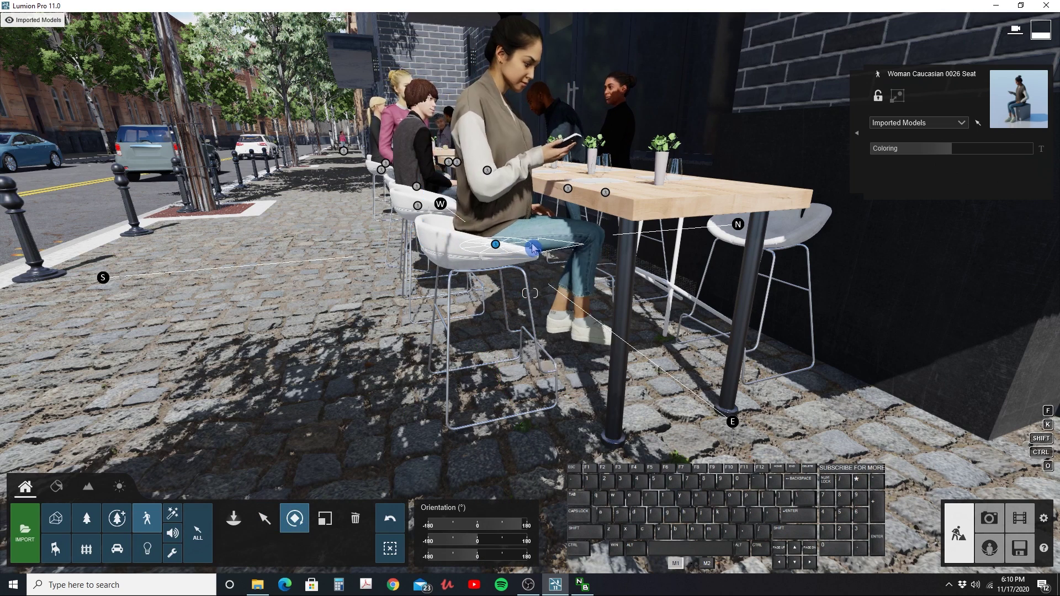
# - Move the seated woman horizontally away from the tabletop so that she sits squarely on her stool
pyautogui.press('d')
pyautogui.press('q')
pyautogui.moveTo(536, 247)
pyautogui.mouseDown(button='right')
pyautogui.moveTo(507, 247)
pyautogui.moveTo(552, 254)
pyautogui.moveTo(526, 263)
pyautogui.mouseUp(button='right')
pyautogui.press('e')
pyautogui.press('a')
pyautogui.press('d')
pyautogui.press('q')
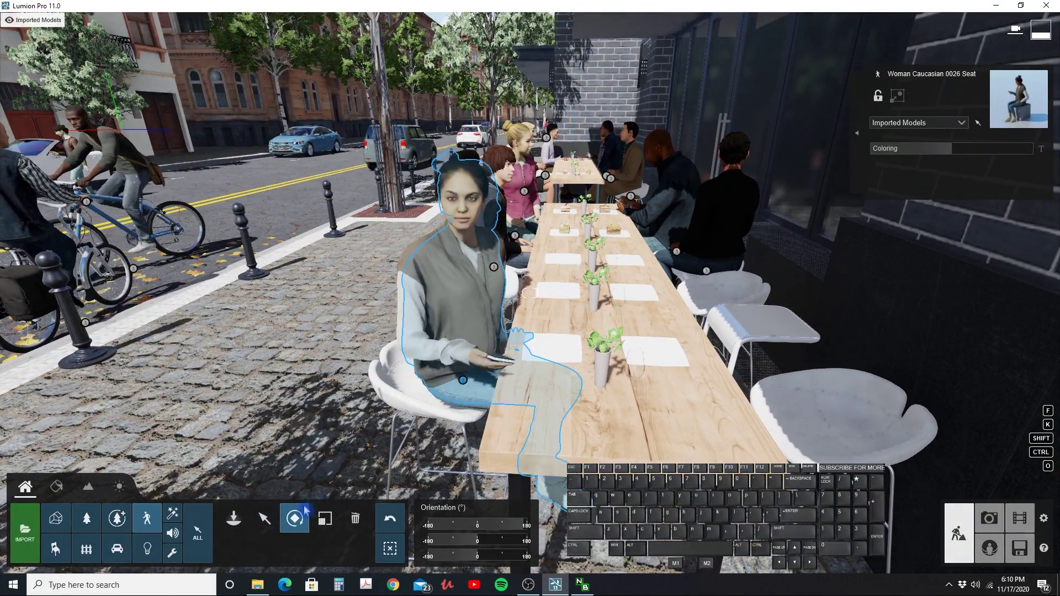
pyautogui.press('m')
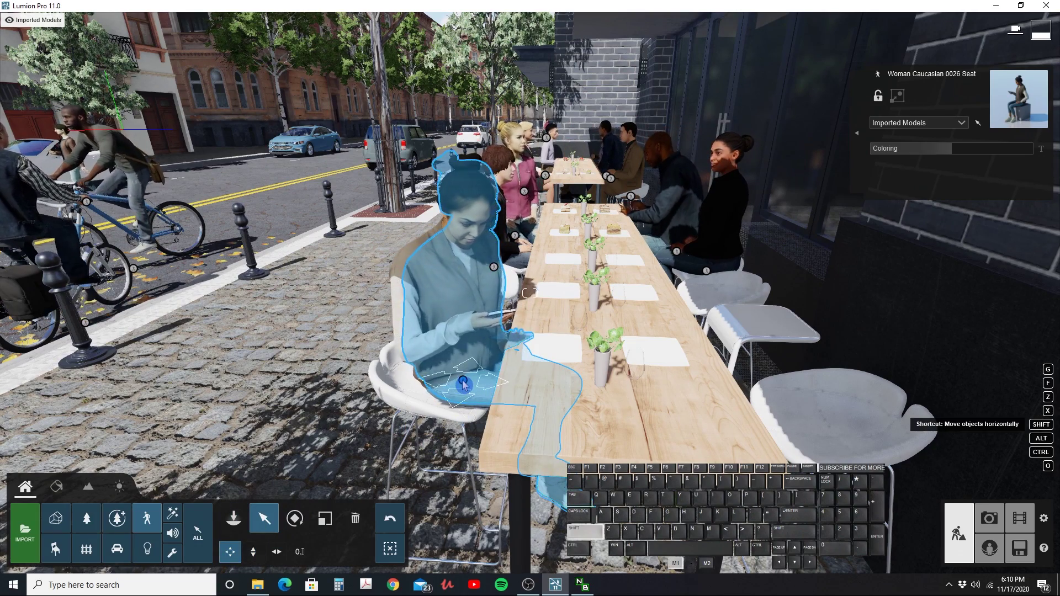
pyautogui.keyDown('shift'); pyautogui.moveTo(432, 385); pyautogui.dragTo(459, 395); pyautogui.keyUp('shift')
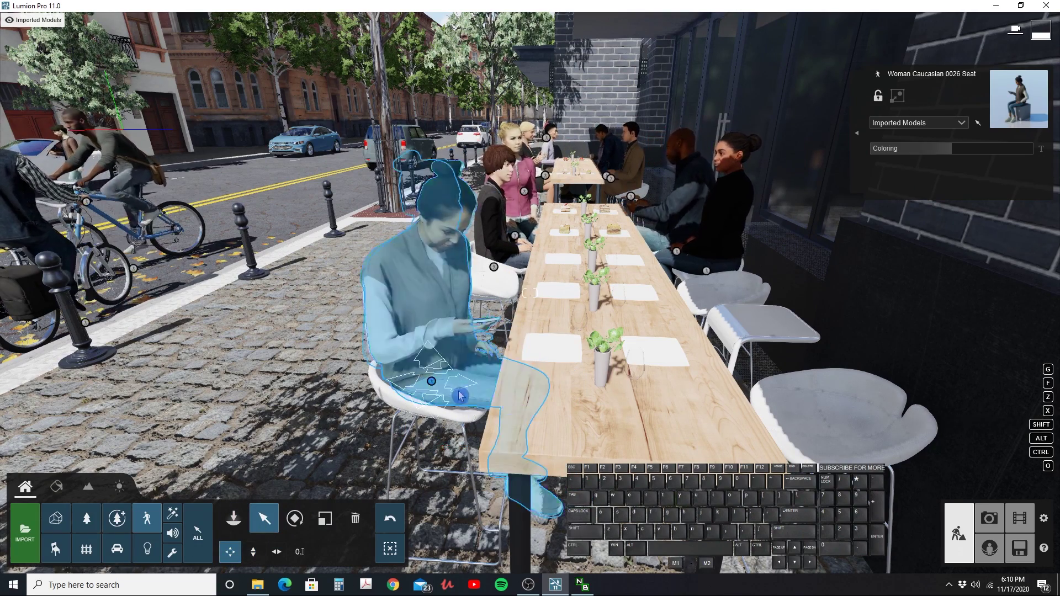
# - Place the seated Woman Caucasian 0027 model on the wall-side end stool across the table and rotate her to face it
pyautogui.press('s')
pyautogui.moveTo(462, 396); pyautogui.dragTo(519, 348, button='right')
pyautogui.press('e')
pyautogui.press('a')
pyautogui.press('s')
pyautogui.press('d')
pyautogui.press('q')
pyautogui.press('w')
pyautogui.click(234, 518)
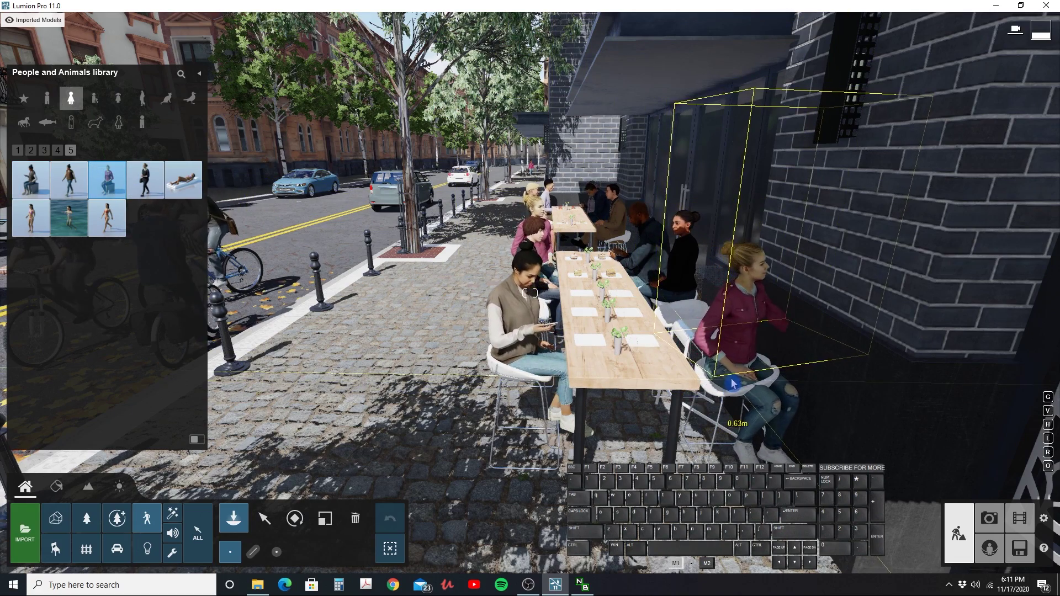
pyautogui.click(732, 383)
pyautogui.click(295, 518)
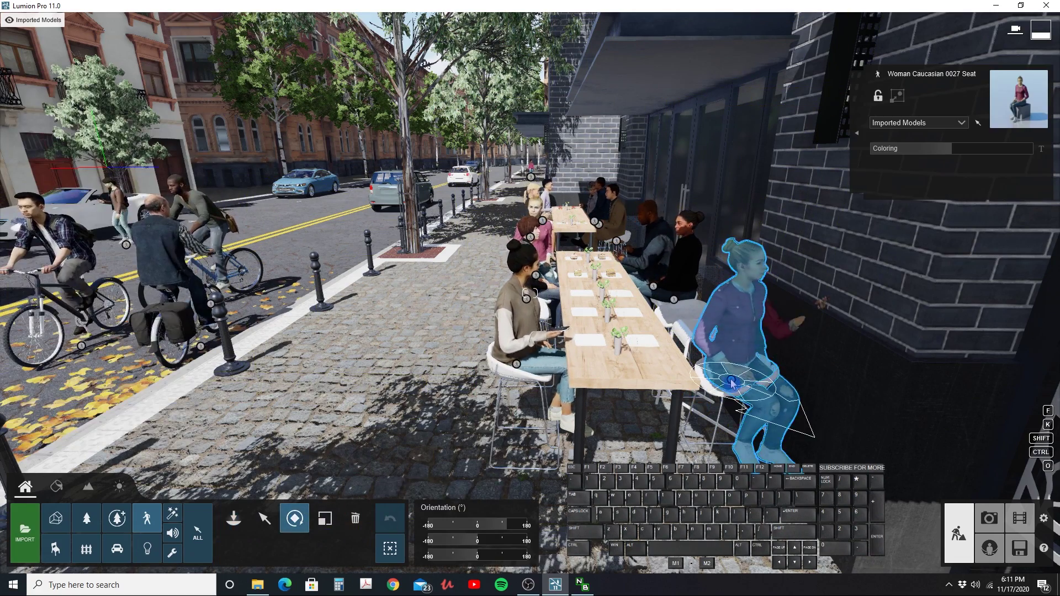
pyautogui.moveTo(731, 382); pyautogui.dragTo(690, 388)
# - Place the Man Caucasian 0018 skateboarder model on the cobblestone sidewalk between the bollards and the outdoor tables
pyautogui.moveTo(722, 396); pyautogui.dragTo(722, 395, button='right')
pyautogui.press('e')
pyautogui.press('a')
pyautogui.moveTo(530, 293); pyautogui.dragTo(530, 292, button='right')
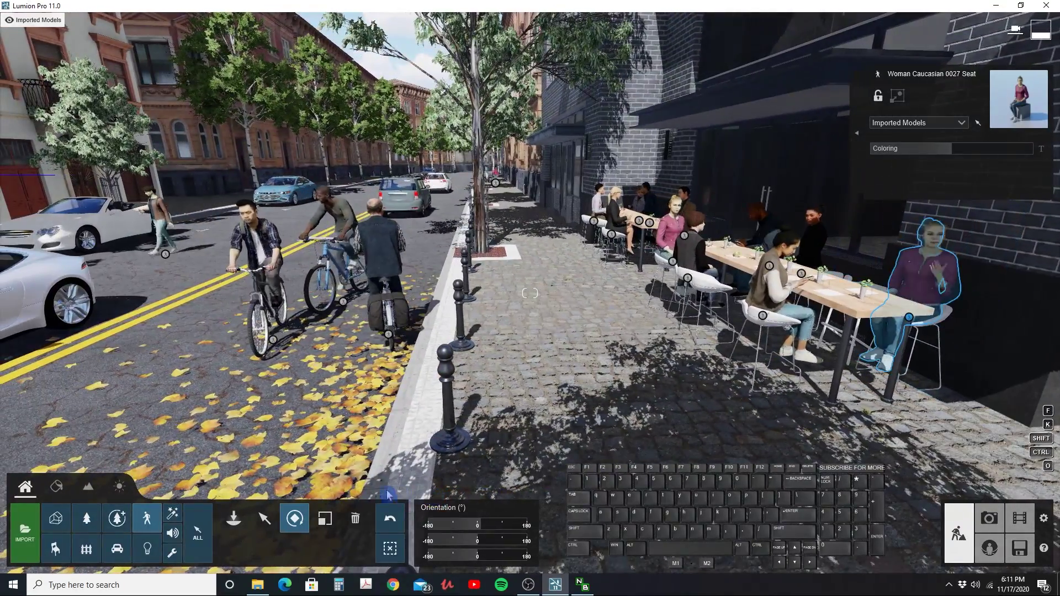
pyautogui.click(242, 528)
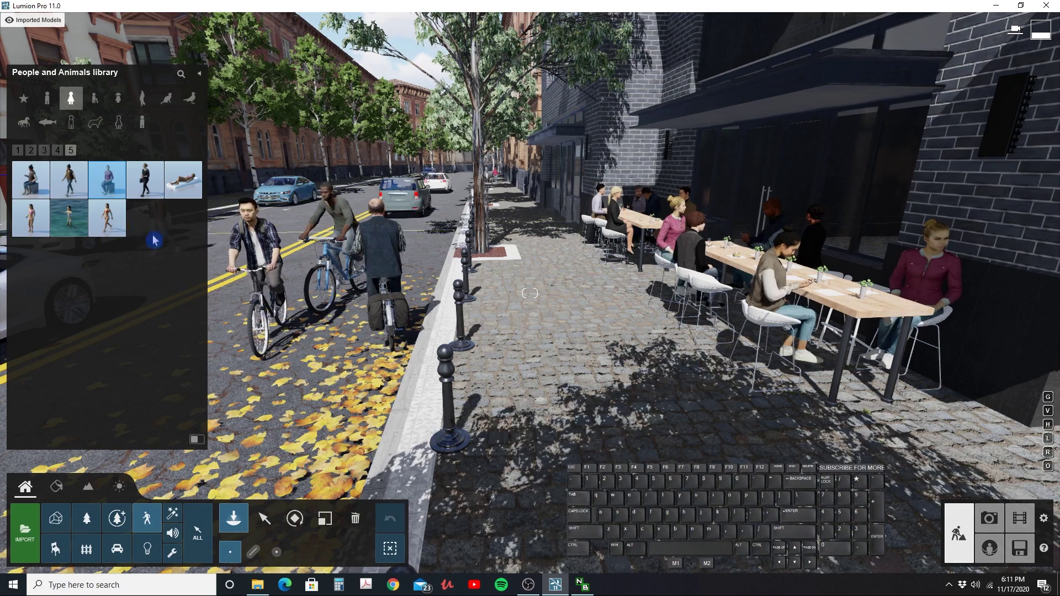
pyautogui.click(48, 100)
pyautogui.click(32, 150)
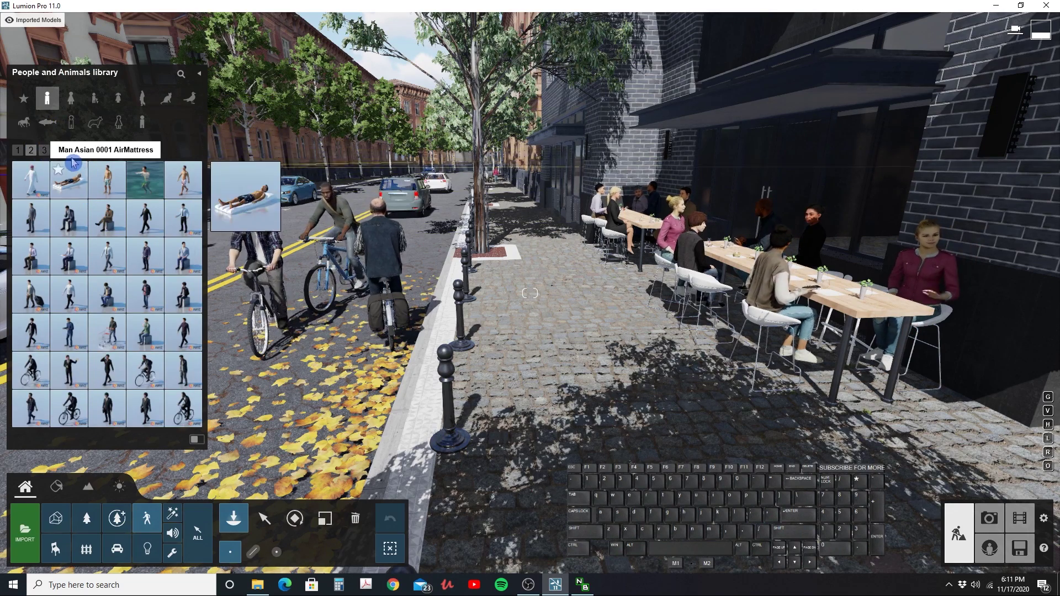
pyautogui.click(45, 150)
pyautogui.click(58, 151)
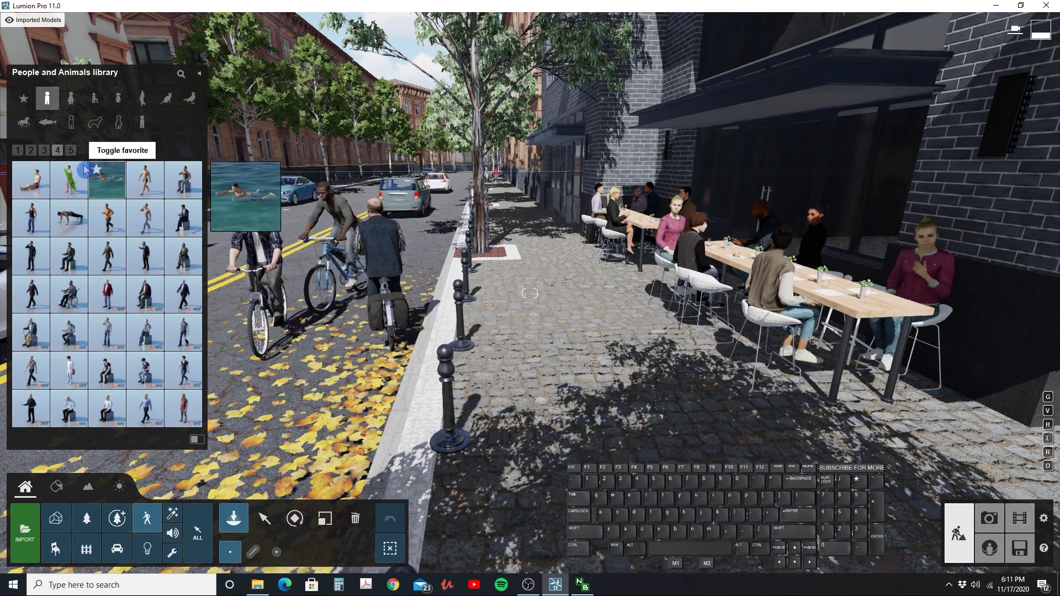
pyautogui.click(72, 155)
pyautogui.click(546, 436)
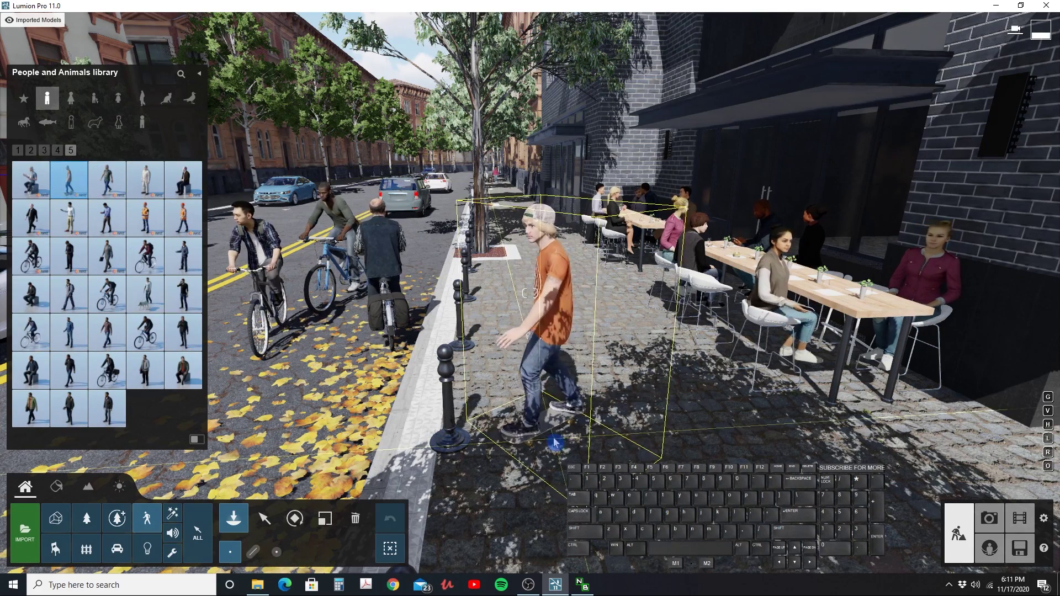
# - Rotate the skateboarder to ride along the sidewalk and view him from the street side
pyautogui.click(303, 521)
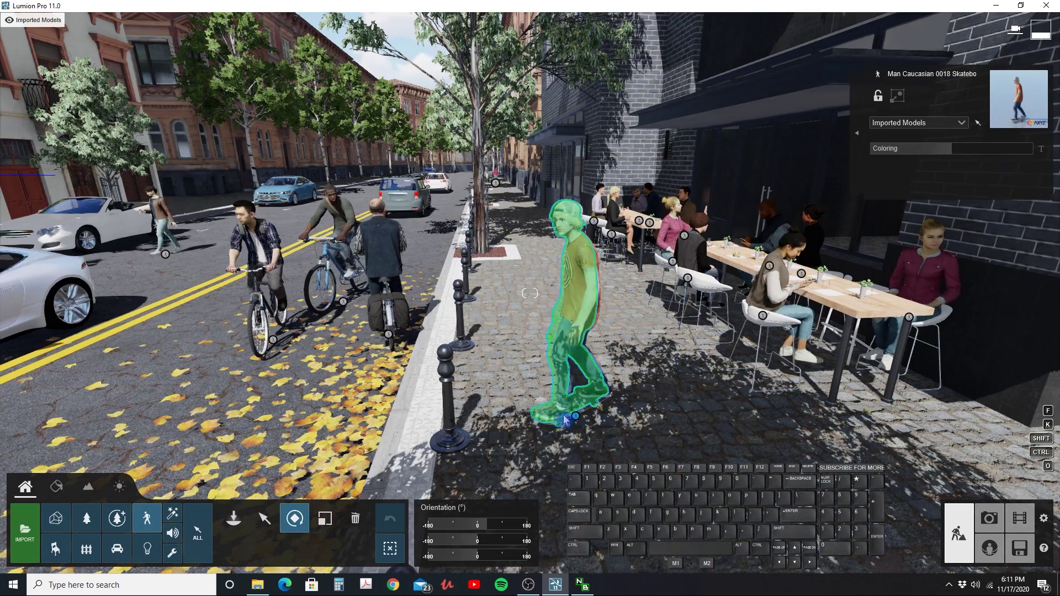
pyautogui.moveTo(575, 417); pyautogui.dragTo(554, 389)
pyautogui.press('a')
pyautogui.moveTo(554, 388); pyautogui.dragTo(584, 404, button='right')
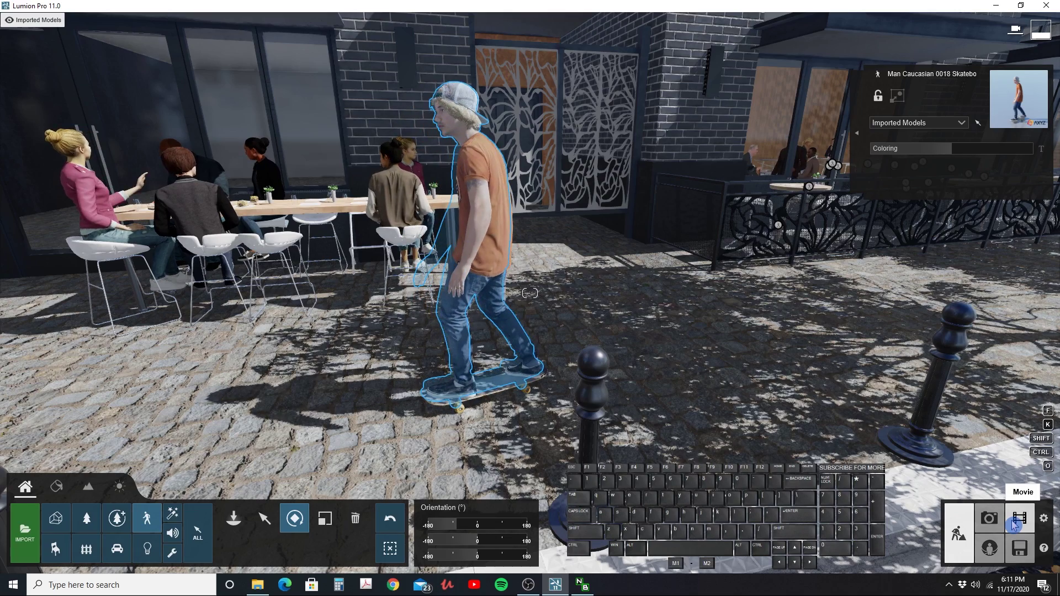
# - Play a preview of the 2 - Day Main View clip in Movie mode and copy its effects
pyautogui.click(1019, 518)
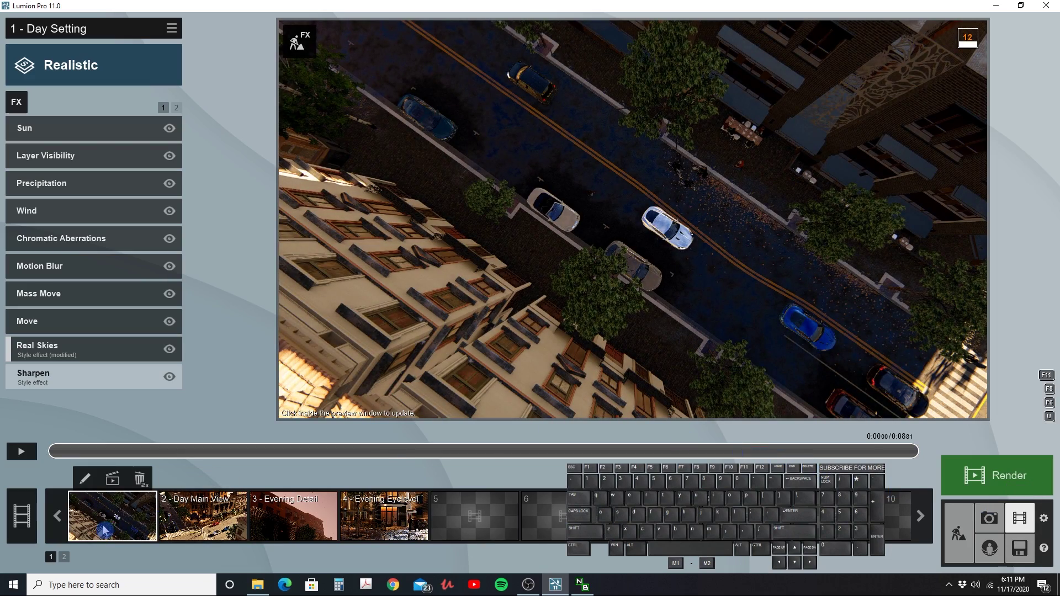
pyautogui.click(202, 528)
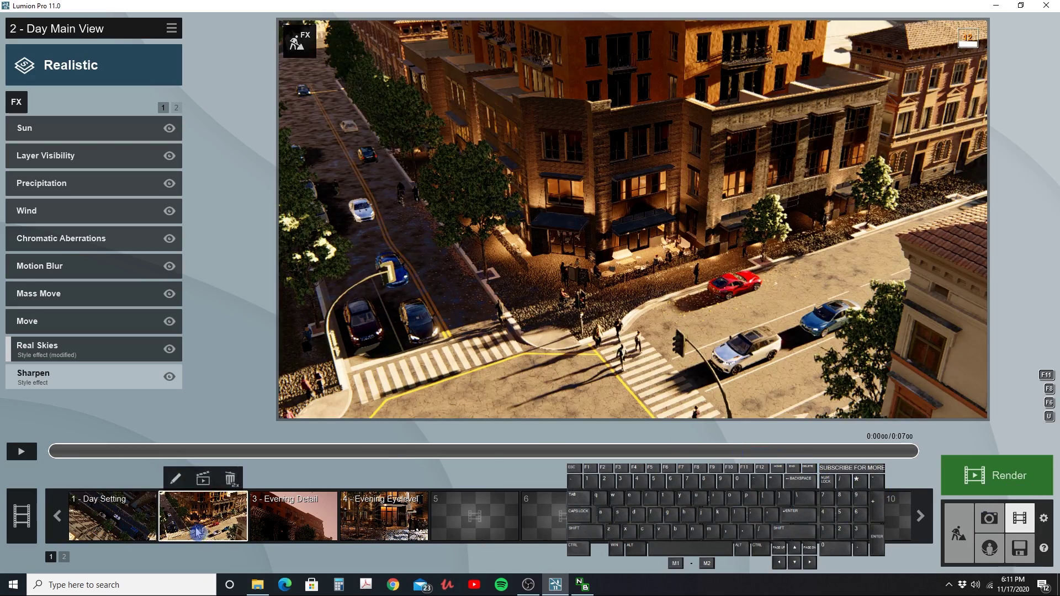
pyautogui.click(32, 455)
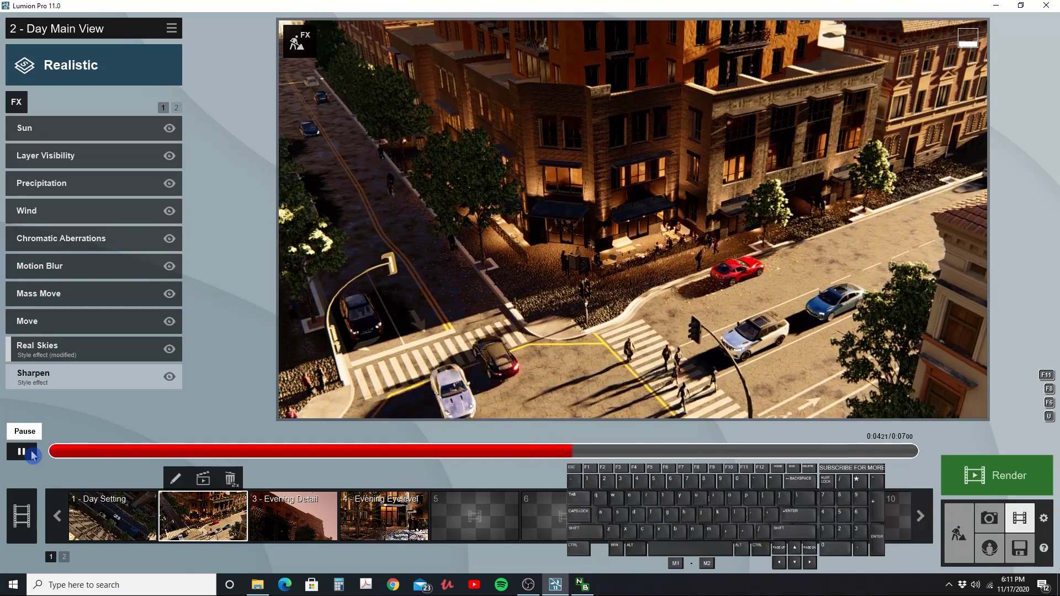
pyautogui.click(33, 455)
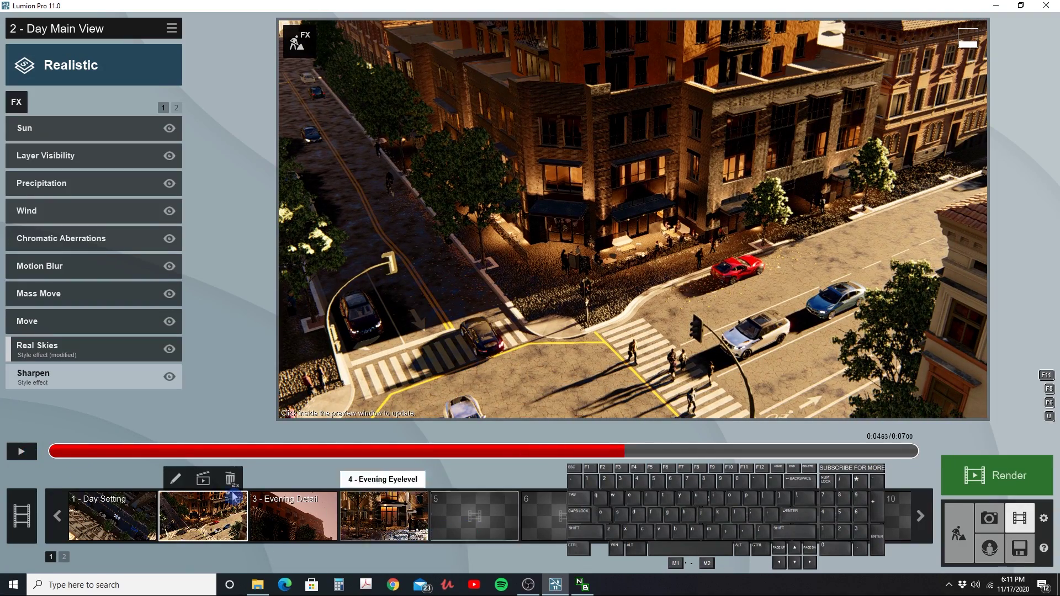
pyautogui.click(173, 28)
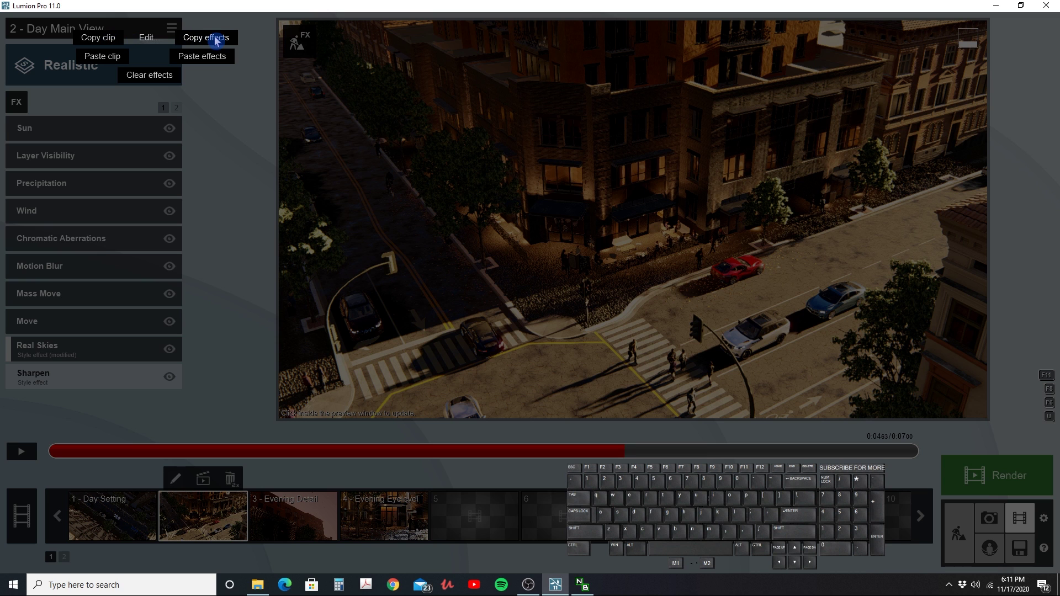
pyautogui.click(215, 38)
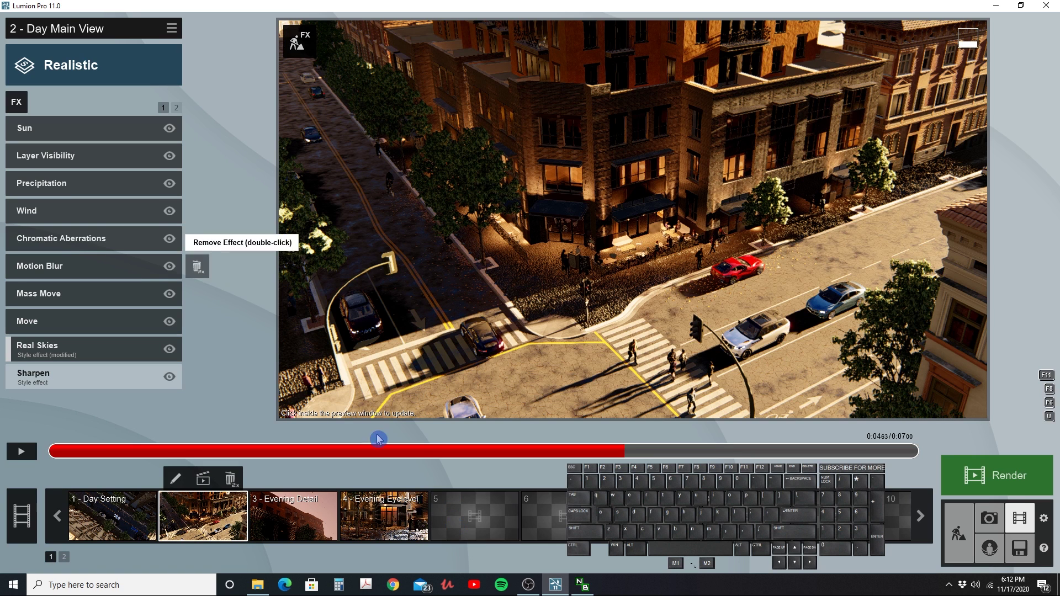
# - Start recording a new clip in slot 5 and add a first camera keyframe framing the cyclists, skateboarder and outdoor tables
pyautogui.click(456, 524)
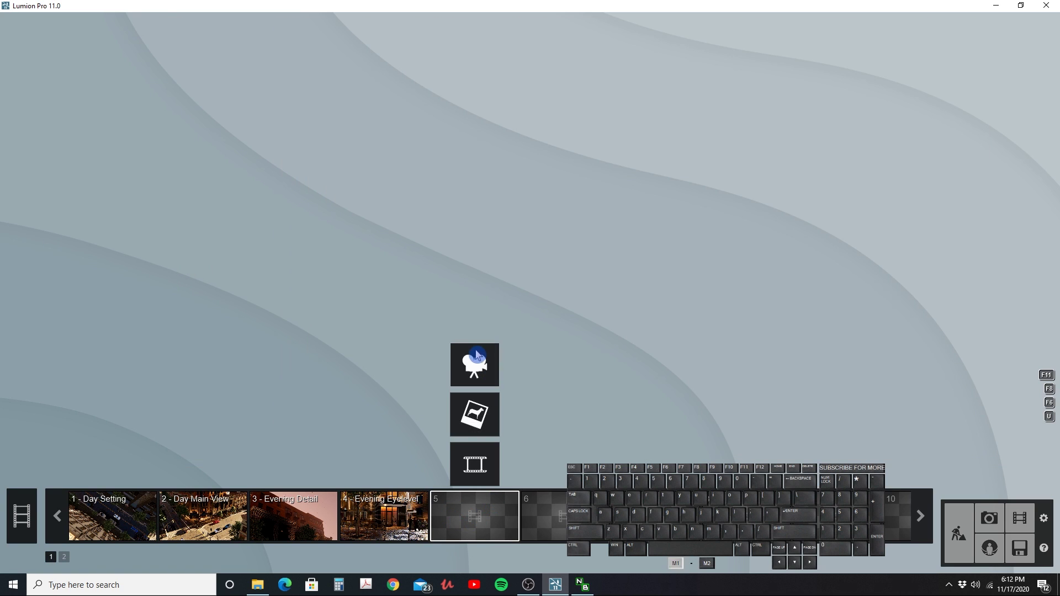
pyautogui.click(476, 354)
pyautogui.press('w')
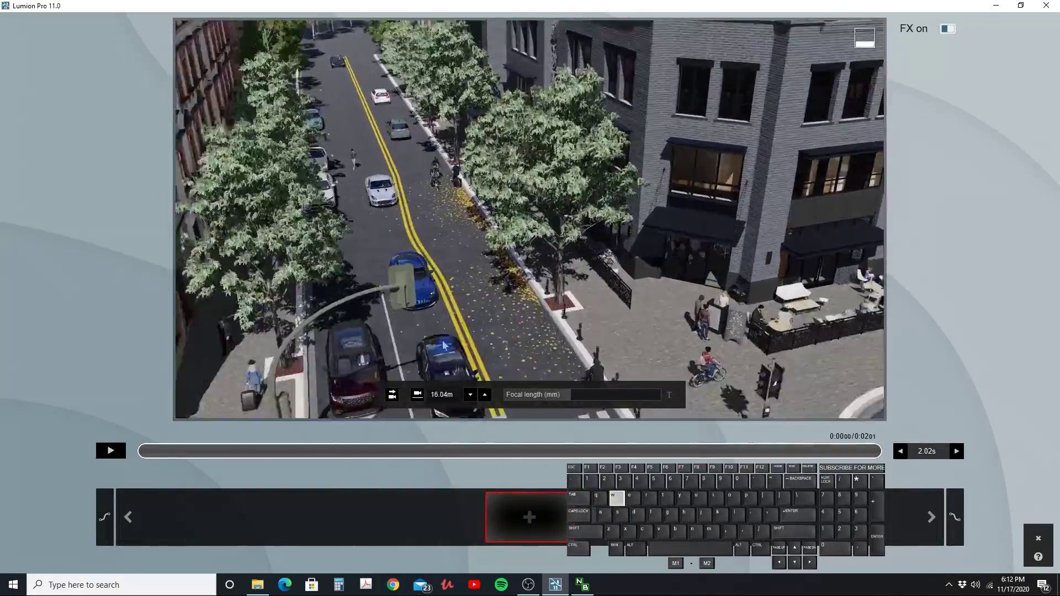
pyautogui.press('a')
pyautogui.moveTo(434, 330)
pyautogui.mouseDown(button='right')
pyautogui.moveTo(407, 325)
pyautogui.moveTo(429, 337)
pyautogui.mouseUp(button='right')
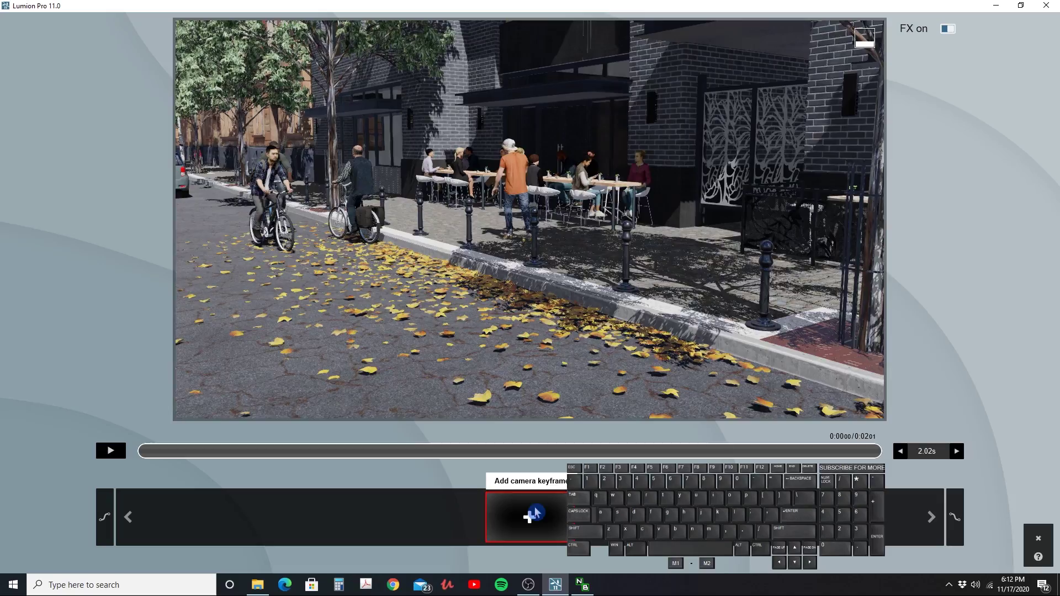
pyautogui.click(535, 514)
# - Add two more camera keyframes, one facing the cafe front and one farther along the street past the cyclists
pyautogui.press('a')
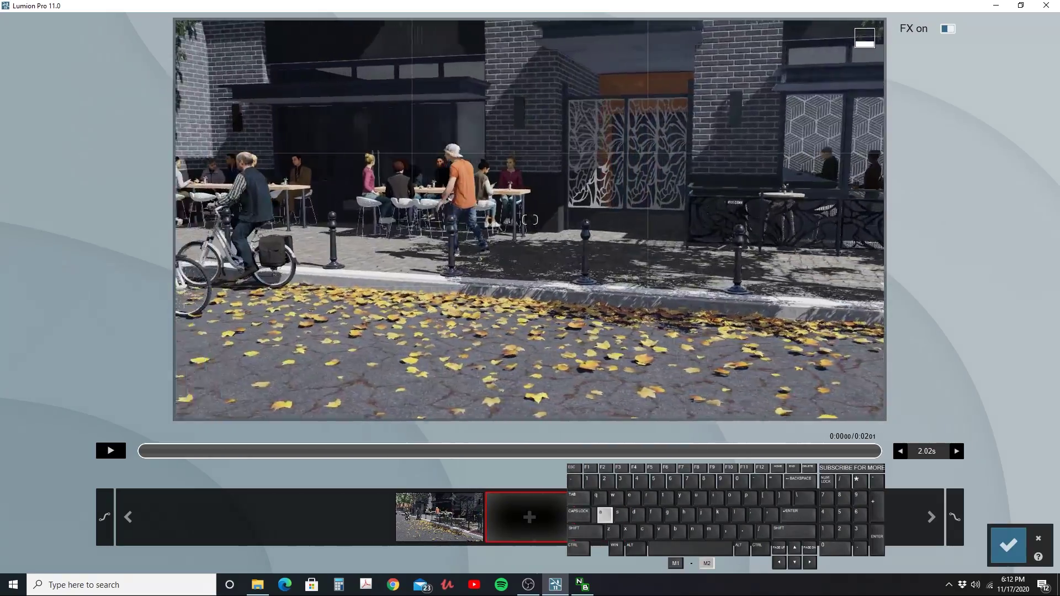
pyautogui.moveTo(544, 353); pyautogui.dragTo(544, 340, button='right')
pyautogui.press('w')
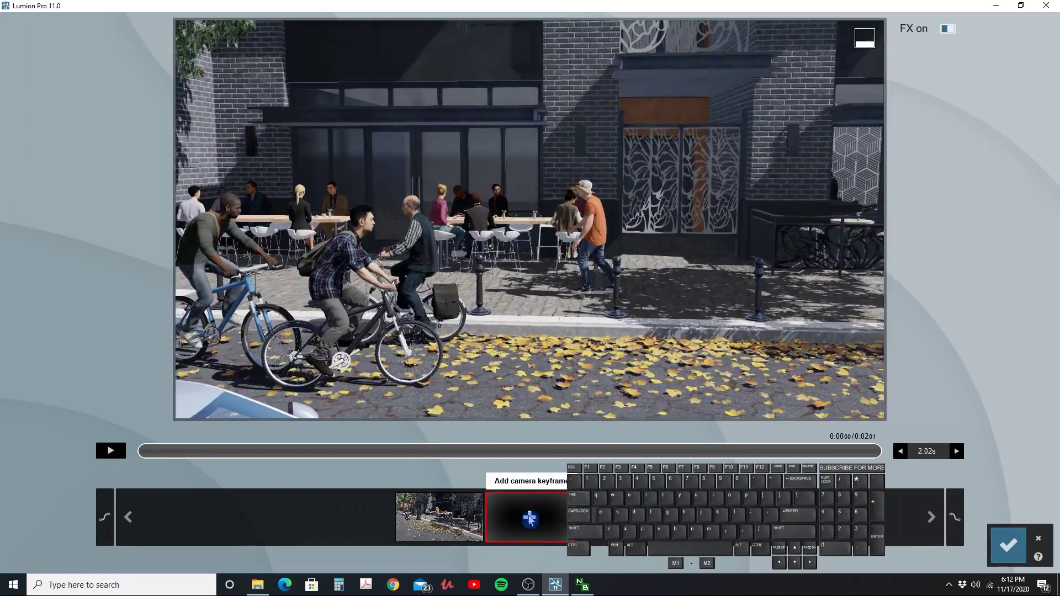
pyautogui.click(530, 519)
pyautogui.press('a')
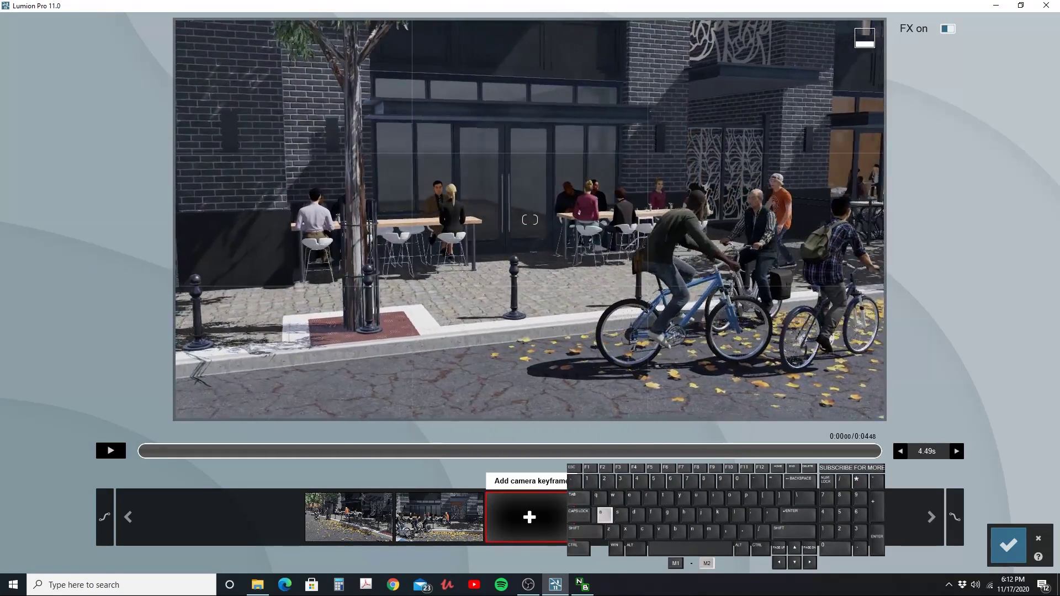
pyautogui.click(529, 516)
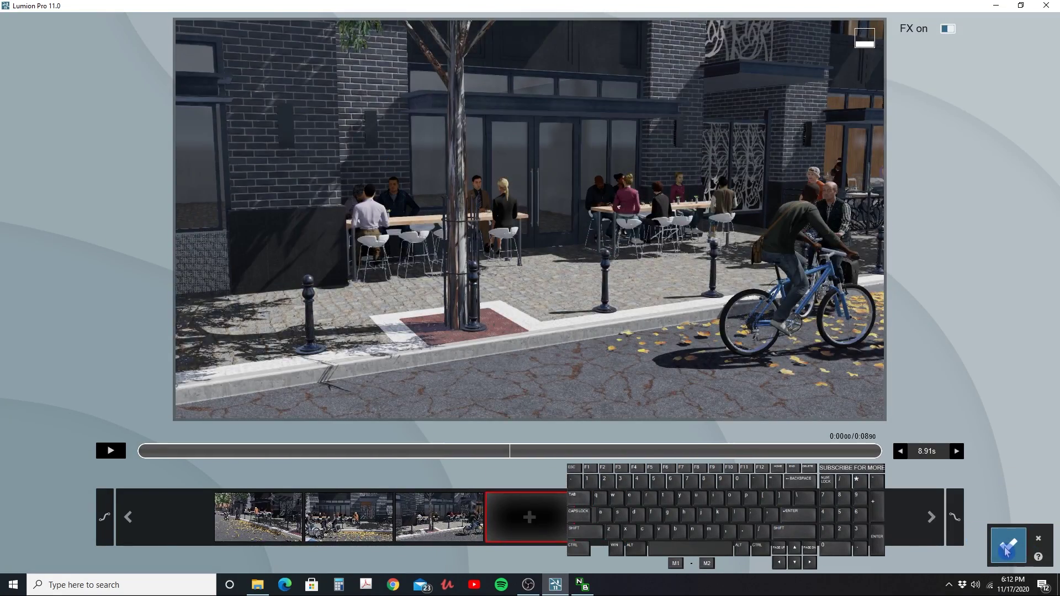
# - Save the recorded clip and play back part of it to preview the animated people
pyautogui.click(1008, 548)
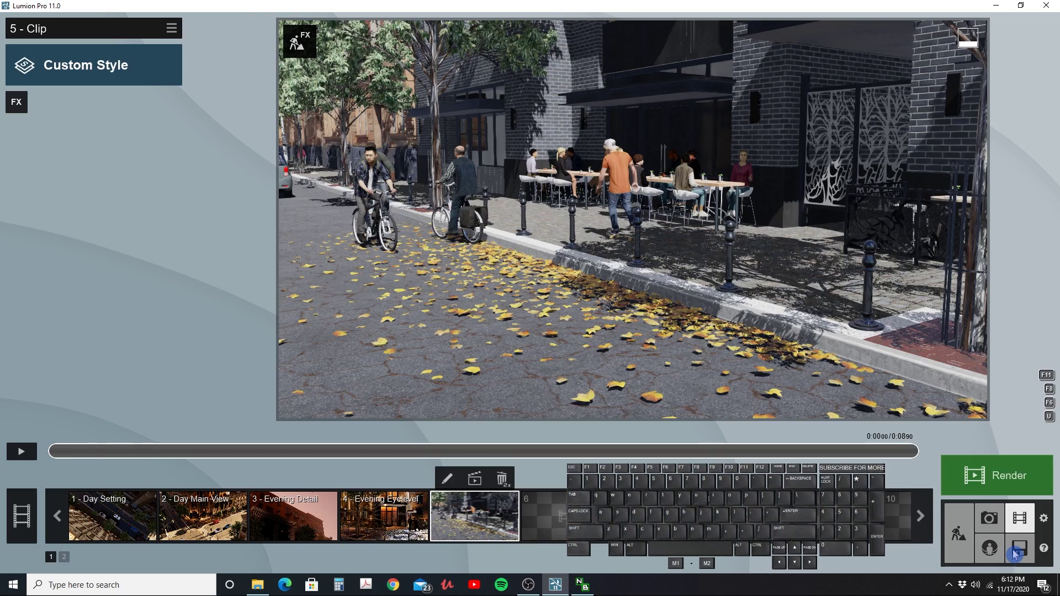
pyautogui.click(32, 452)
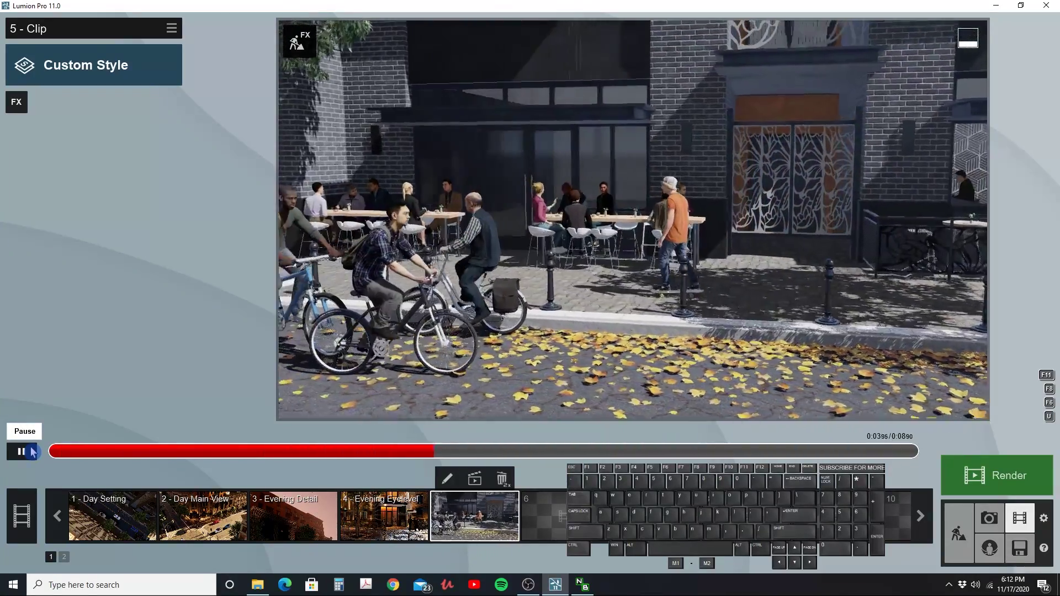
pyautogui.click(32, 452)
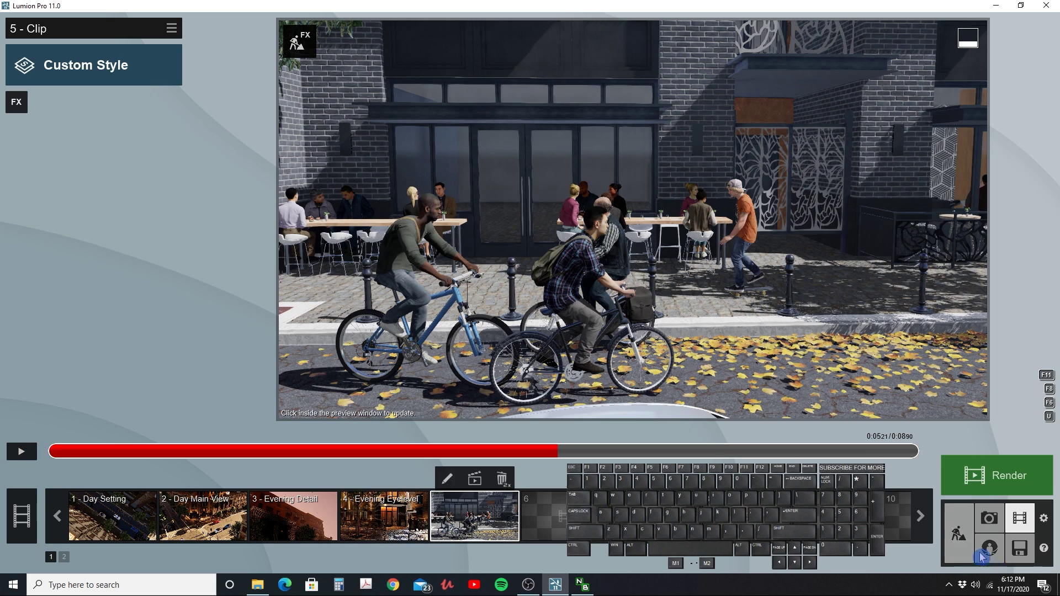
# - Add the Advanced Move animation effect to the 5 - Clip movie clip
pyautogui.click(24, 104)
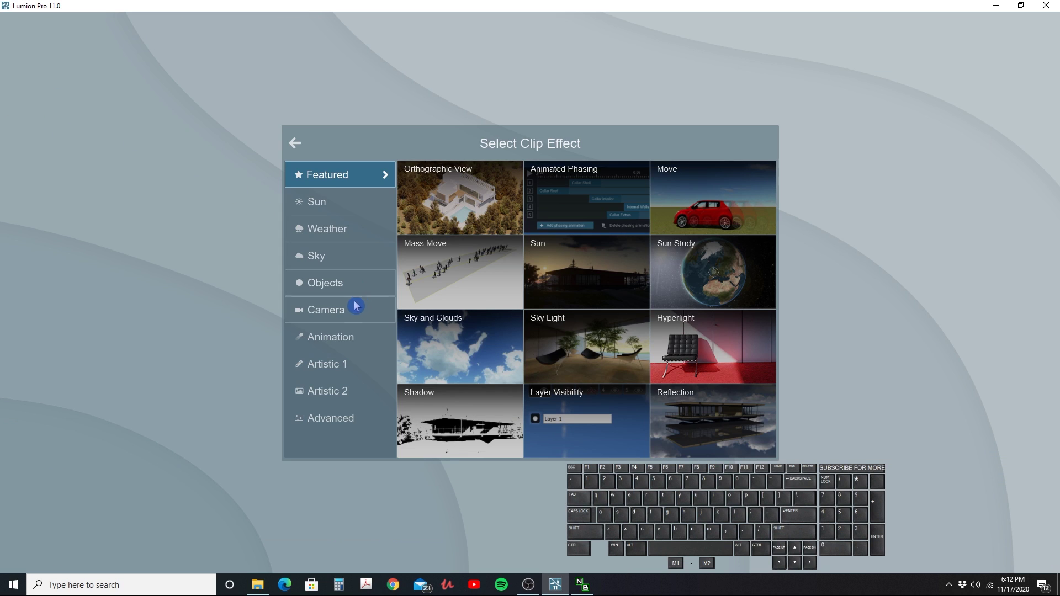
pyautogui.click(331, 336)
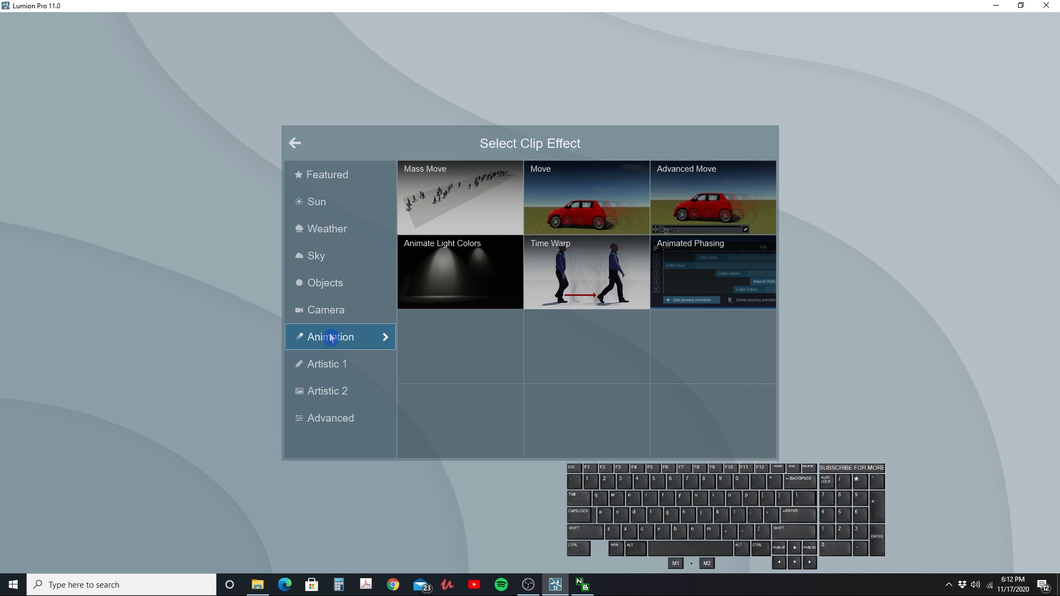
pyautogui.click(708, 197)
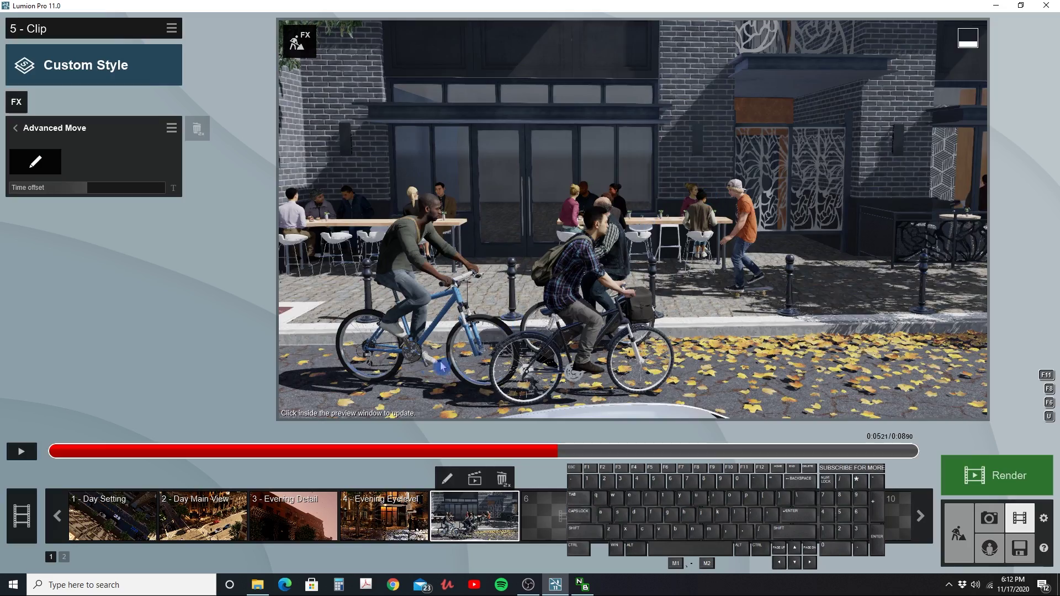
# - In the Advanced Move editor, shift the blue-bike cyclist and the plaid-shirt cyclist back along the street at time 0
pyautogui.click(36, 161)
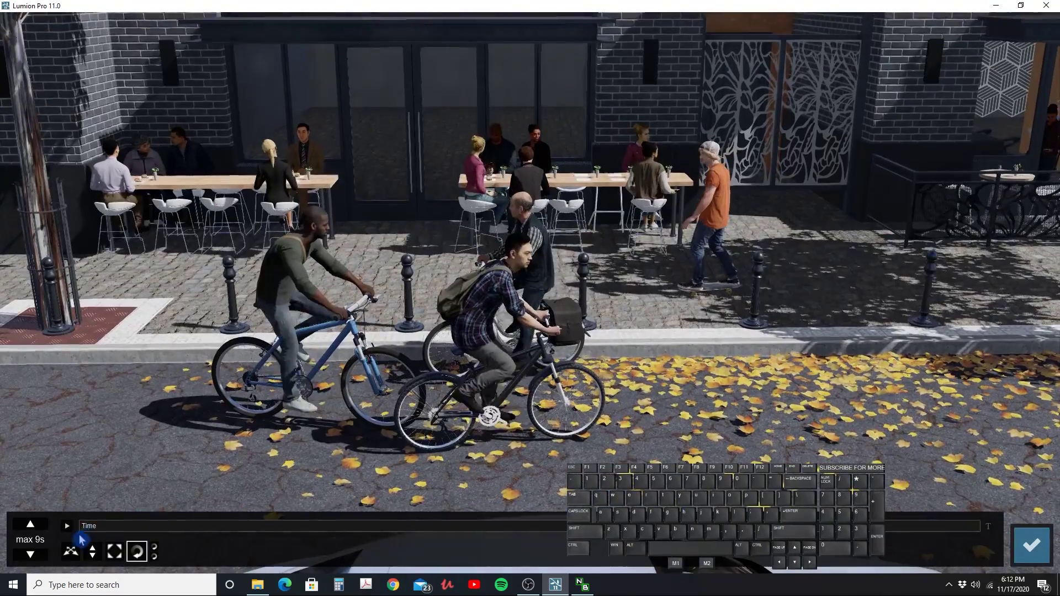
pyautogui.click(70, 552)
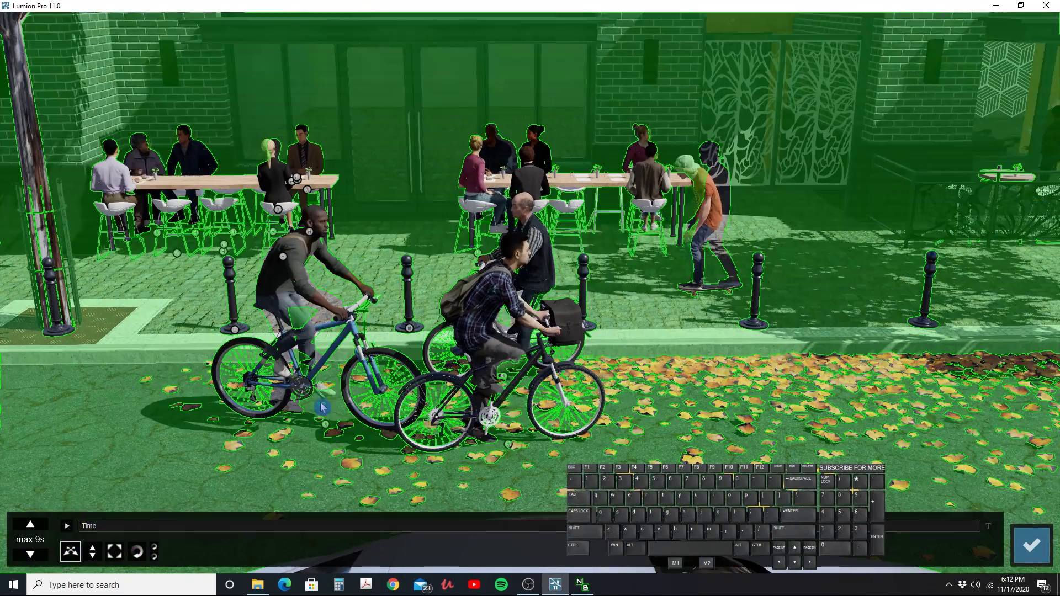
pyautogui.moveTo(331, 425); pyautogui.dragTo(112, 406)
pyautogui.moveTo(500, 342); pyautogui.dragTo(490, 374, button='right')
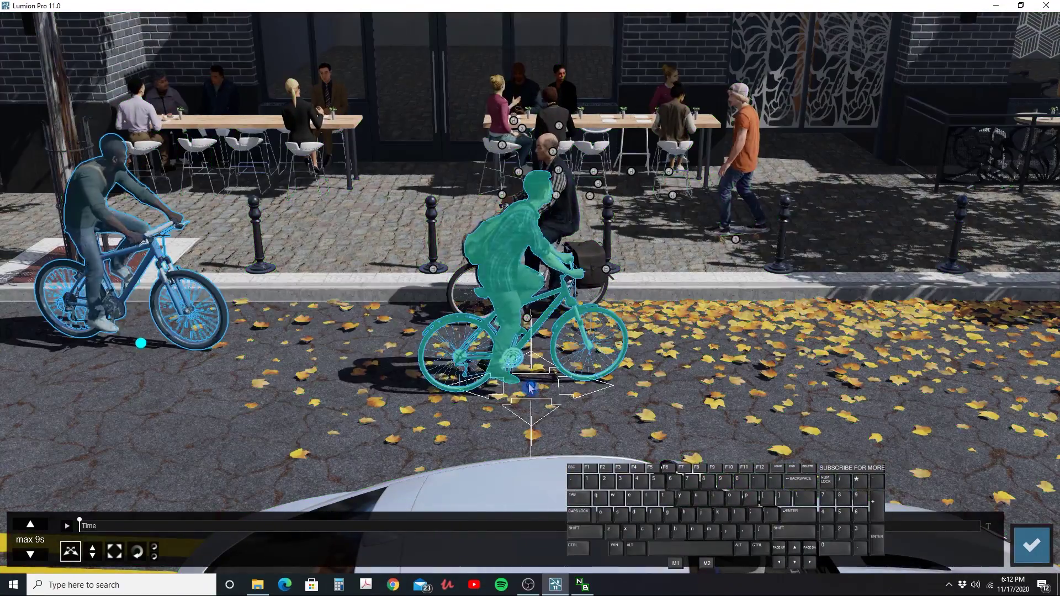
pyautogui.moveTo(528, 385); pyautogui.dragTo(178, 440)
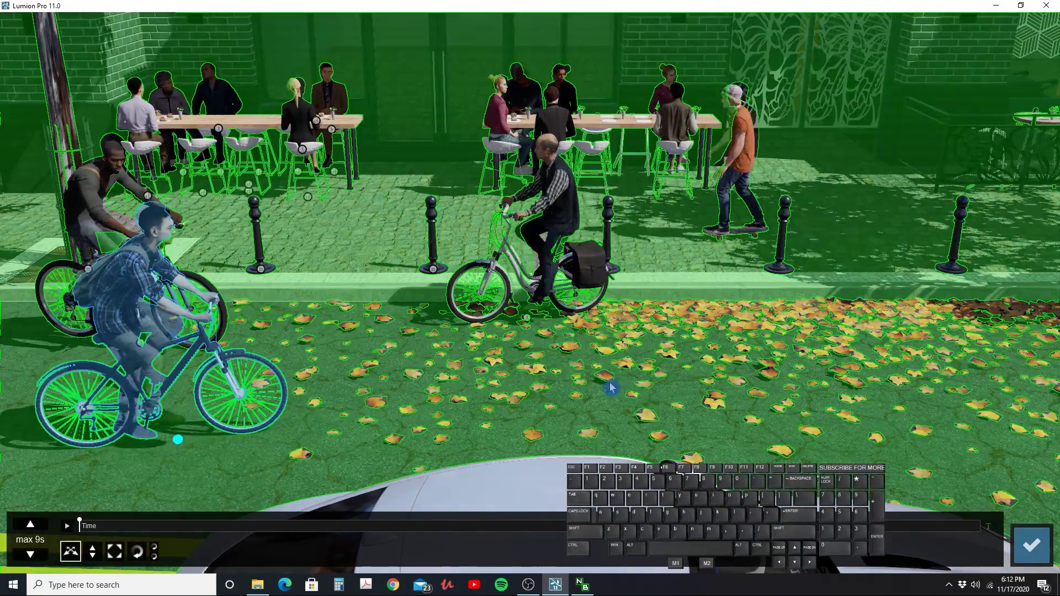
# - Move the cyclist with the black pannier bag up the street to near the second tree as a starting position
pyautogui.press('s')
pyautogui.moveTo(585, 327)
pyautogui.mouseDown(button='right')
pyautogui.moveTo(591, 370)
pyautogui.moveTo(591, 331)
pyautogui.mouseUp(button='right')
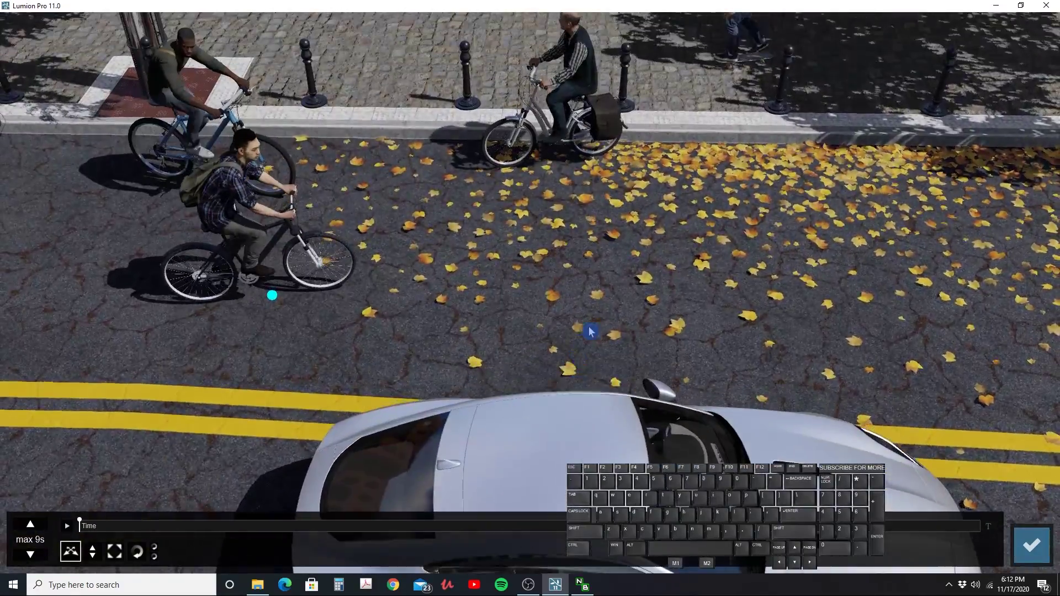
pyautogui.press('s')
pyautogui.press('d')
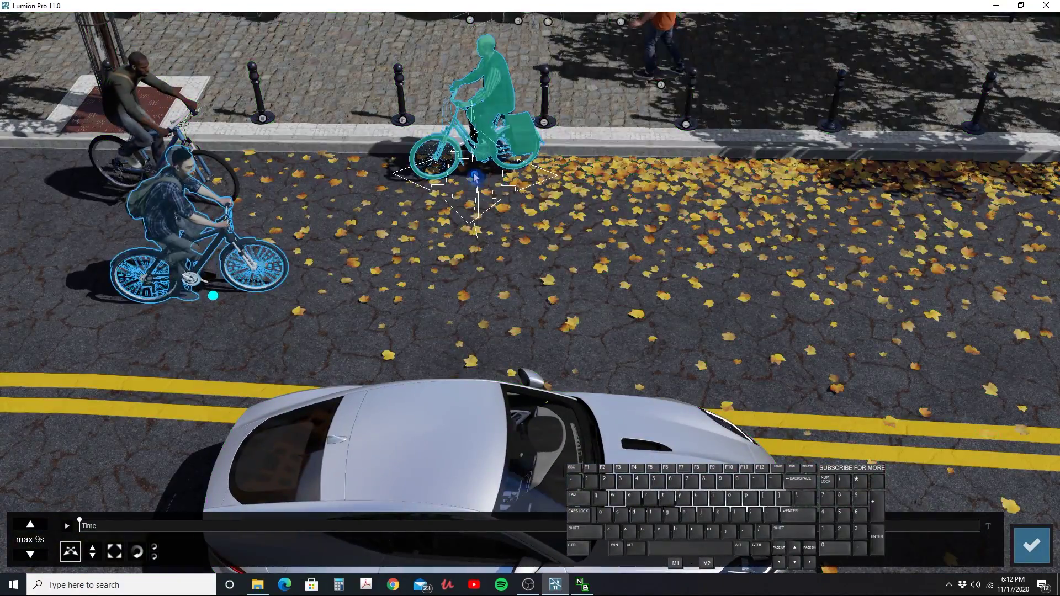
pyautogui.moveTo(476, 177); pyautogui.dragTo(1003, 194)
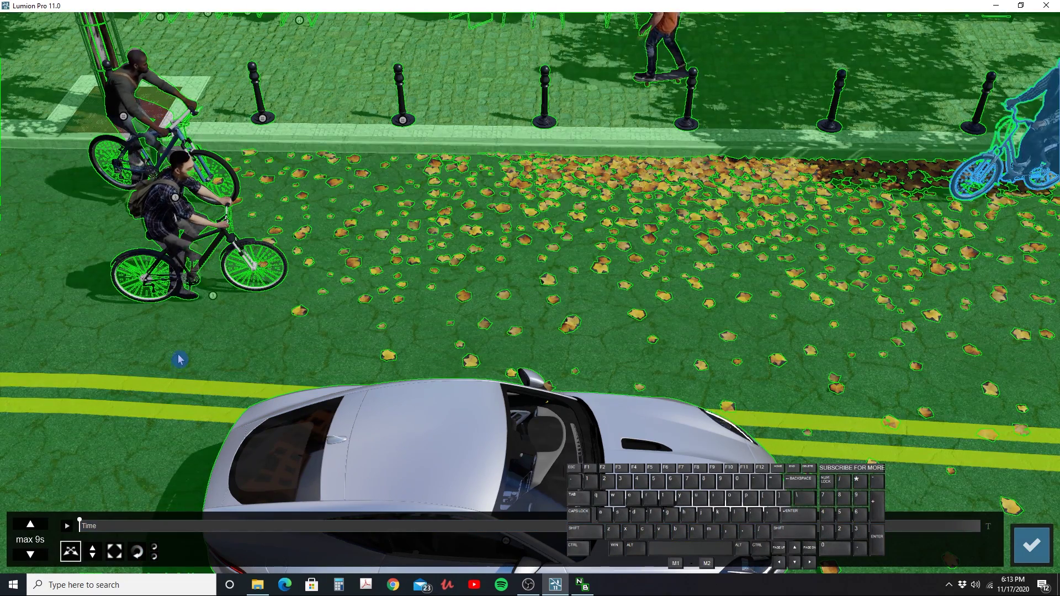
# - Shift the plaid-shirt cyclist farther back along the street, behind the blue-bike cyclist, as the starting position
pyautogui.click(210, 298)
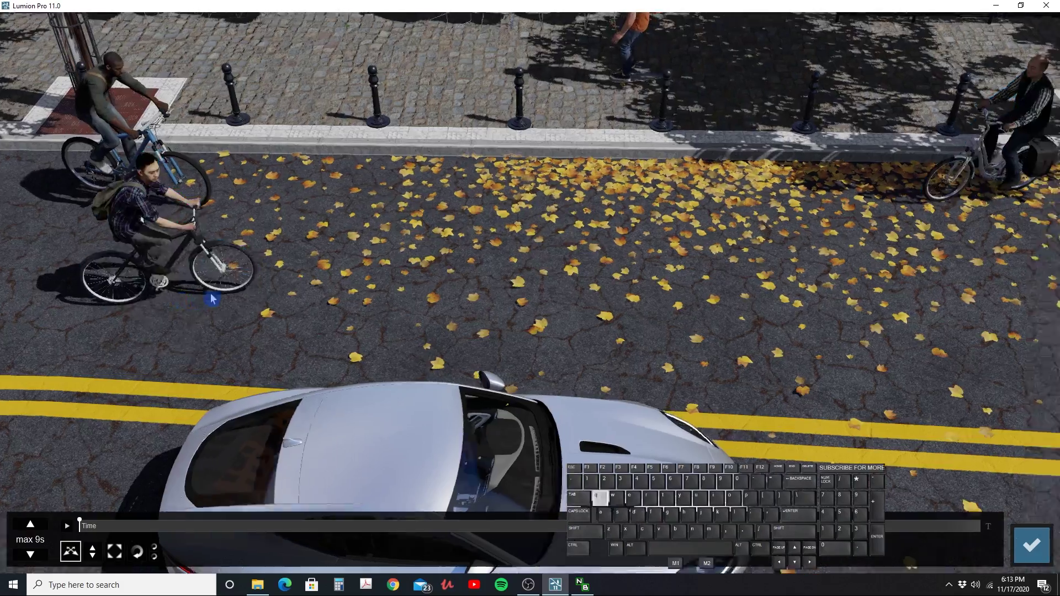
pyautogui.scroll(-3, 216, 309)
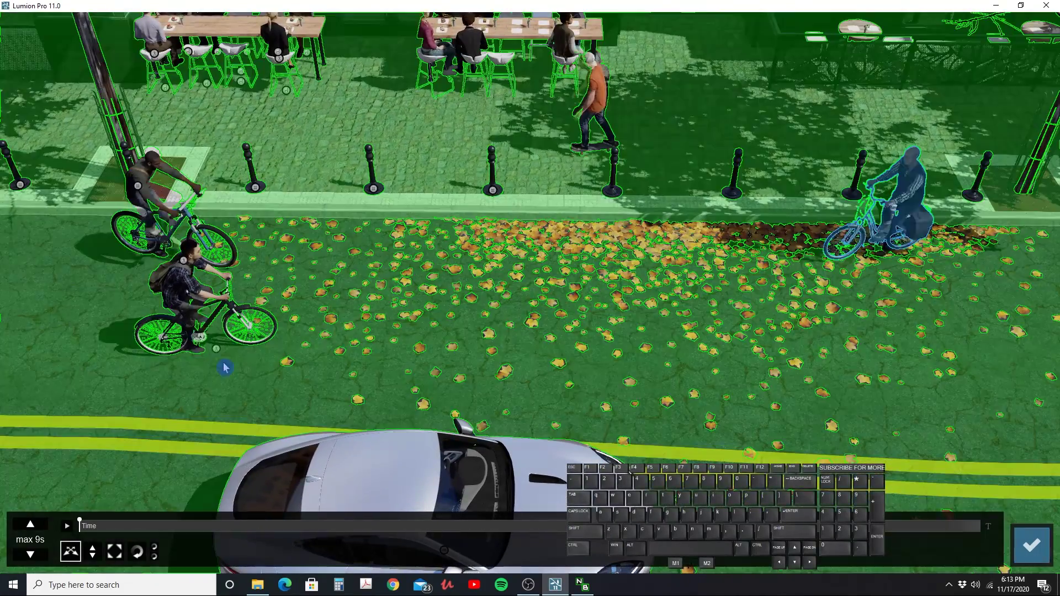
pyautogui.click(218, 353)
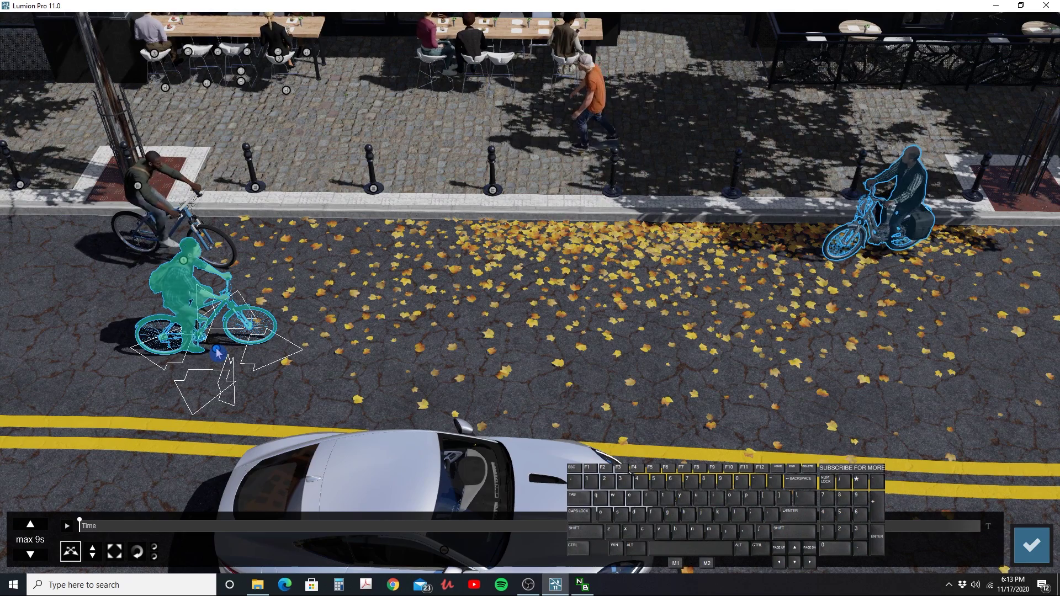
pyautogui.moveTo(218, 353); pyautogui.dragTo(127, 346)
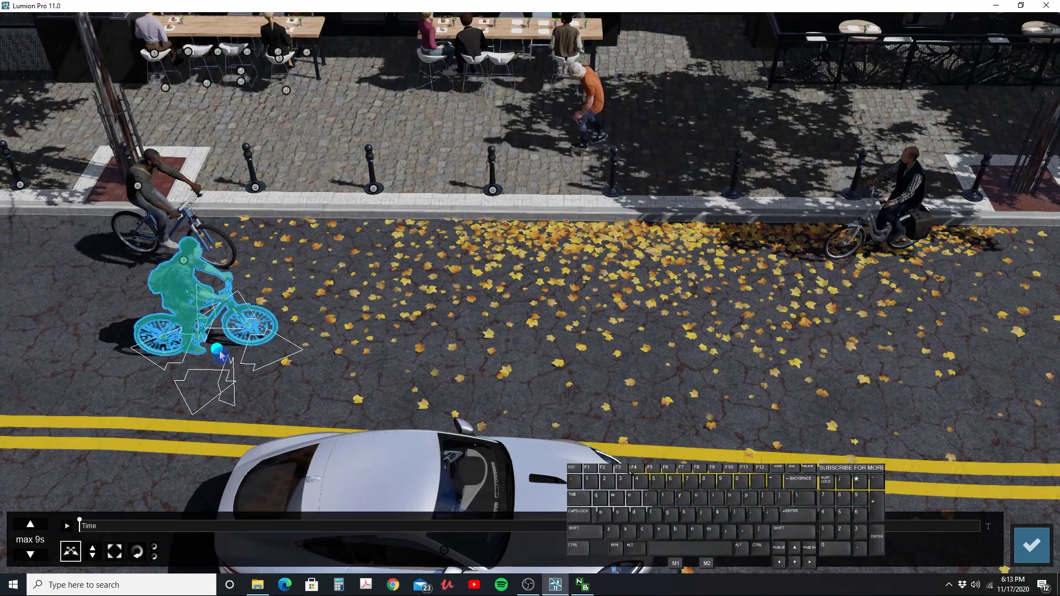
pyautogui.moveTo(220, 351); pyautogui.dragTo(63, 347)
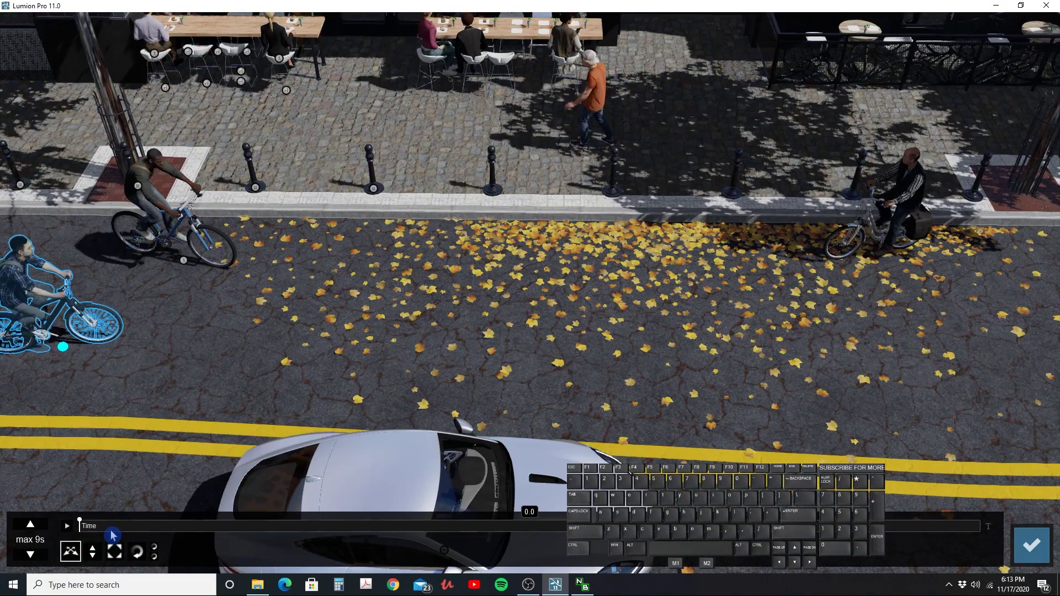
# - At the end of the timeline, move the plaid-shirt cyclist down the street past the third cyclist, accept the path and play the clip
pyautogui.moveTo(107, 530); pyautogui.dragTo(993, 522)
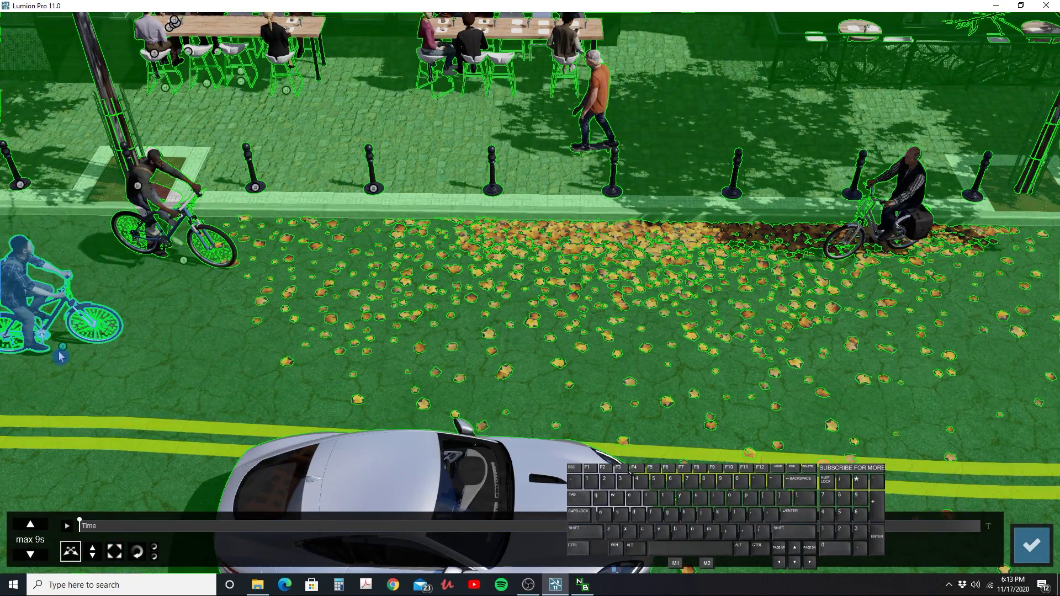
pyautogui.moveTo(61, 354); pyautogui.dragTo(1038, 366)
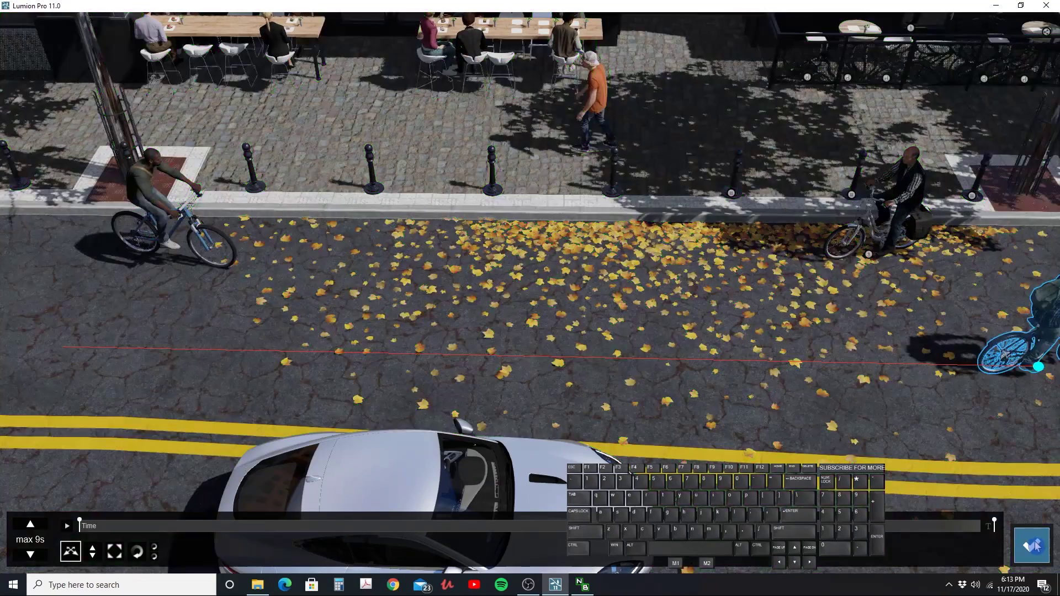
pyautogui.click(1035, 545)
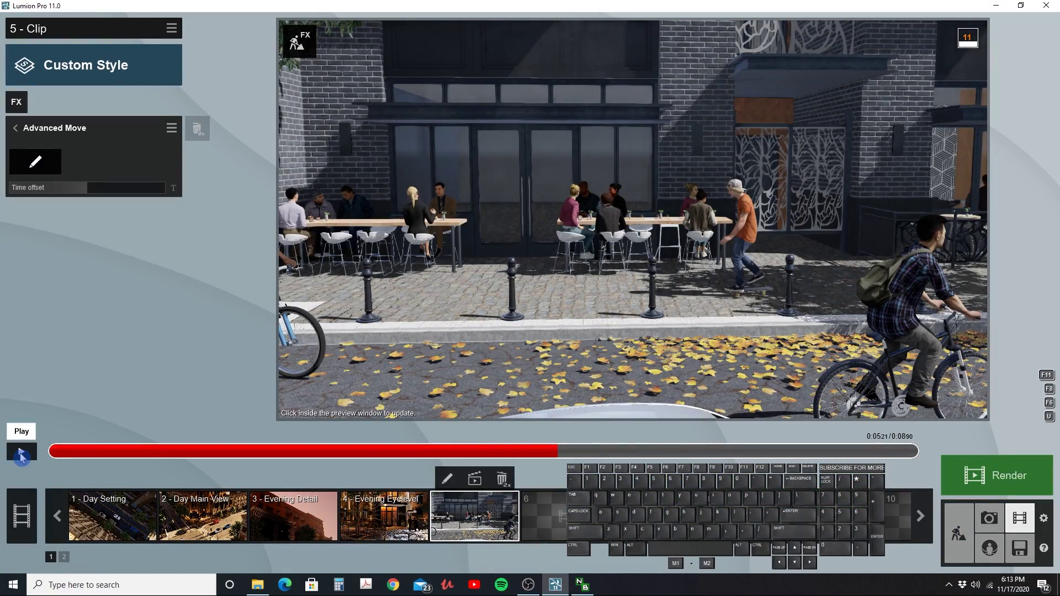
pyautogui.click(21, 455)
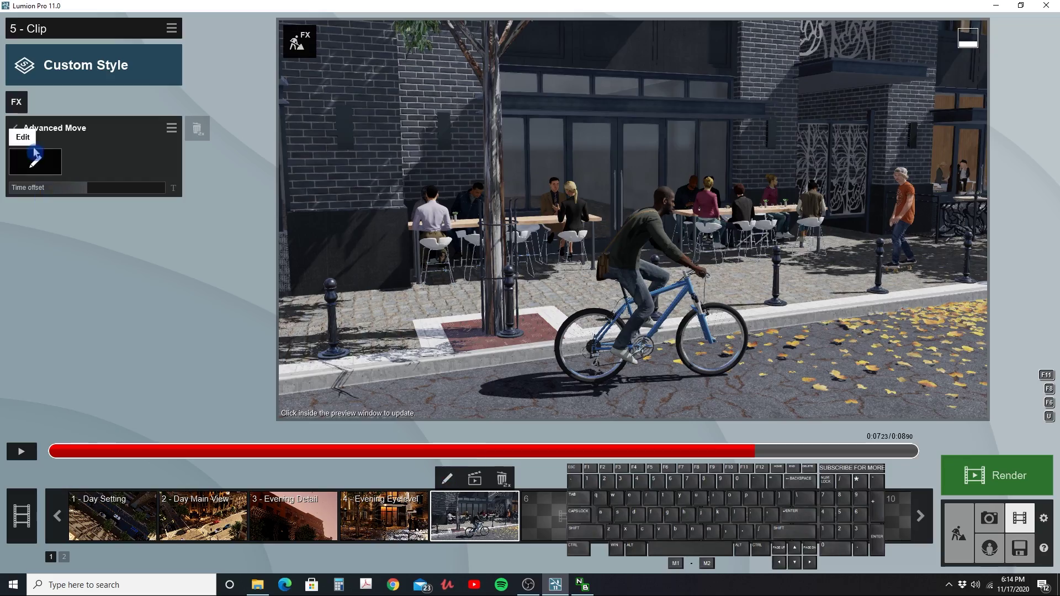
# - Reopen the Advanced Move editor, place the plaid-shirt cyclist's end position farther down the street, and replay the clip
pyautogui.click(30, 168)
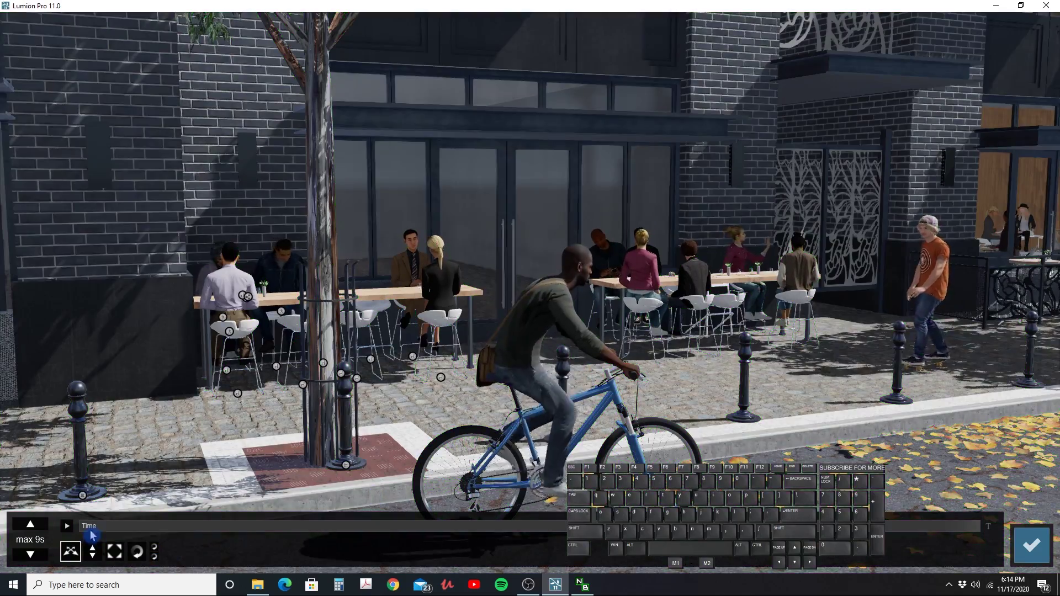
pyautogui.press('q')
pyautogui.press('d')
pyautogui.moveTo(671, 381); pyautogui.dragTo(716, 387, button='right')
pyautogui.press('s')
pyautogui.press('d')
pyautogui.press('q')
pyautogui.press('w')
pyautogui.moveTo(598, 380); pyautogui.dragTo(753, 304, button='right')
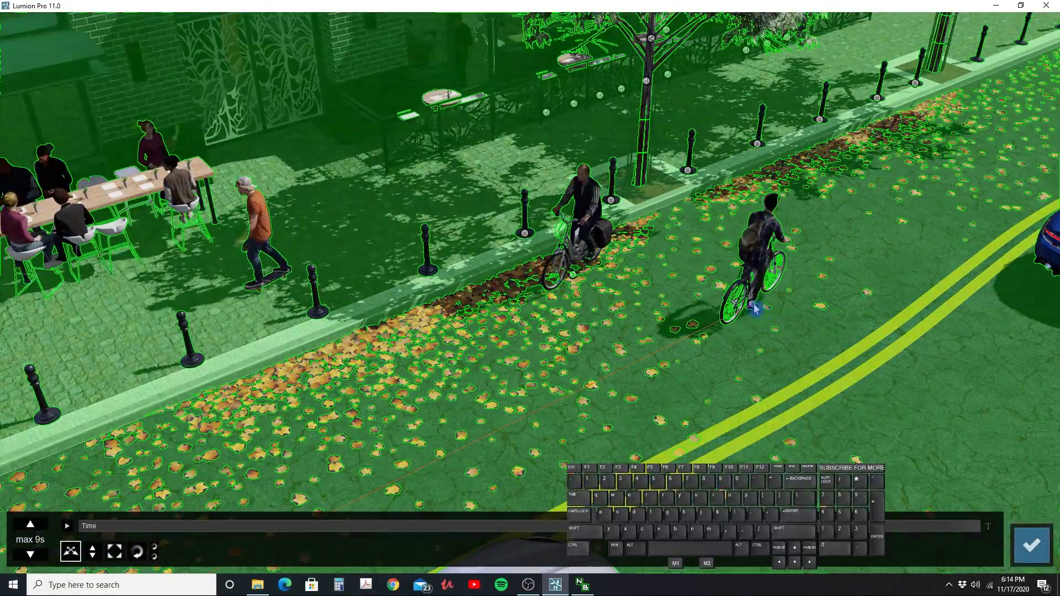
pyautogui.moveTo(753, 304); pyautogui.dragTo(651, 361)
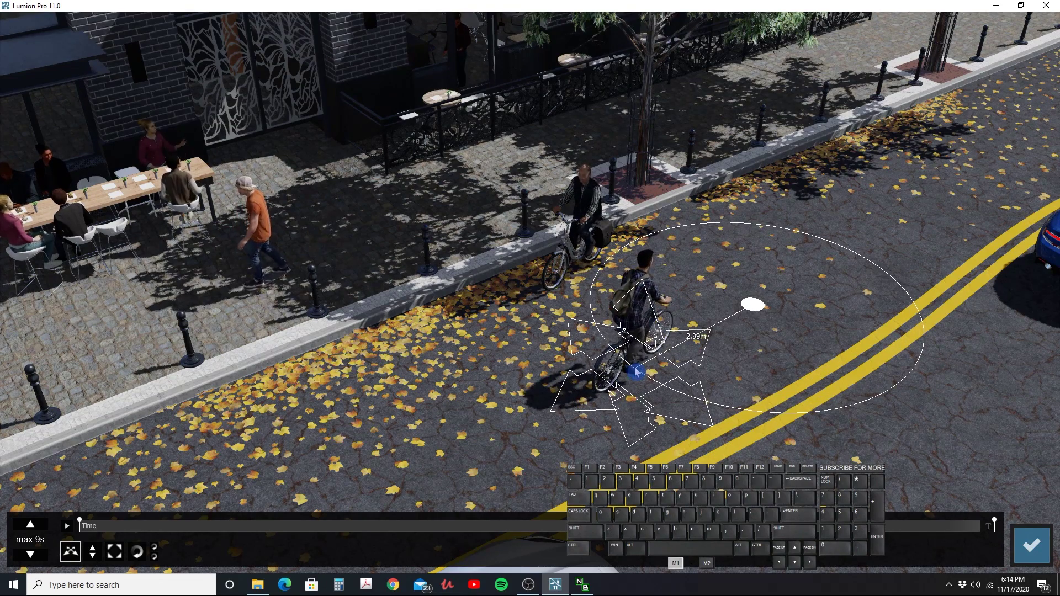
pyautogui.moveTo(878, 284); pyautogui.dragTo(928, 228)
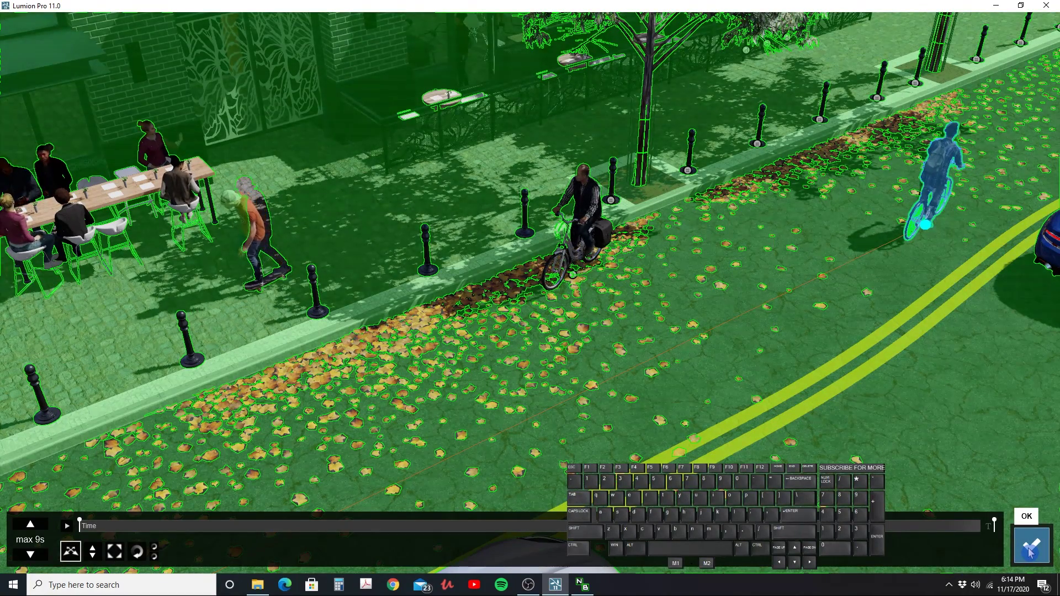
pyautogui.click(1030, 550)
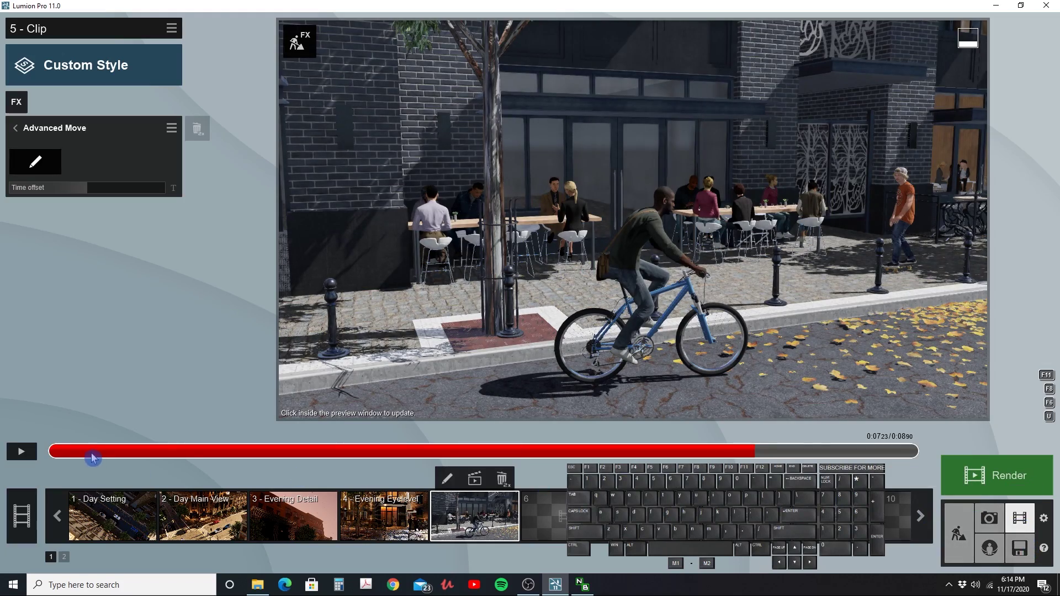
pyautogui.moveTo(92, 457); pyautogui.dragTo(37, 454)
pyautogui.click(22, 453)
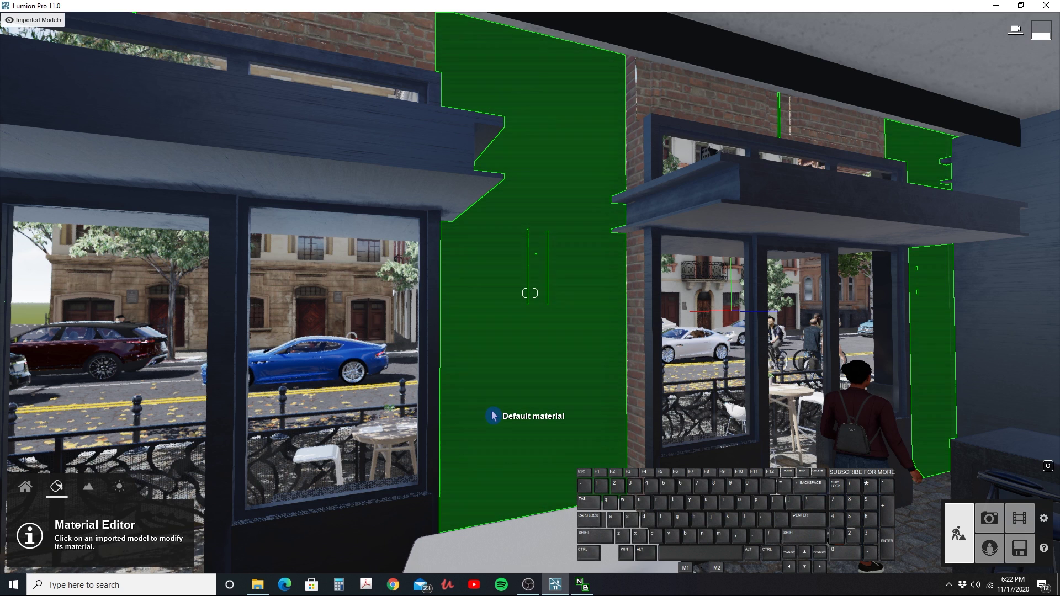
# - Select the default material on the tall door panel between the storefront windows and apply the indoor tile material Evermotion Tiles 001 2048
pyautogui.click(493, 415)
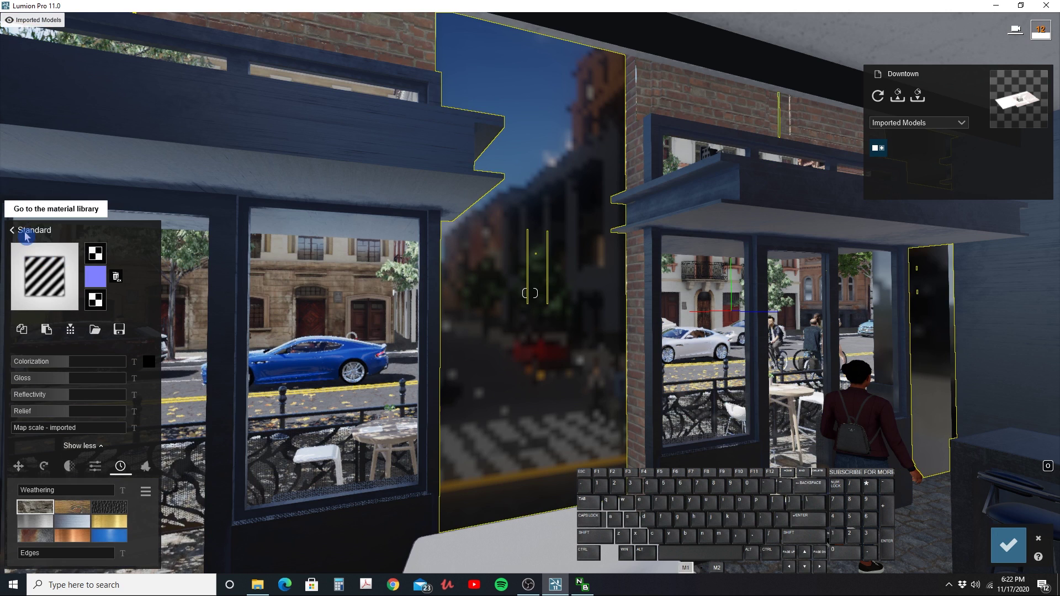
pyautogui.click(28, 235)
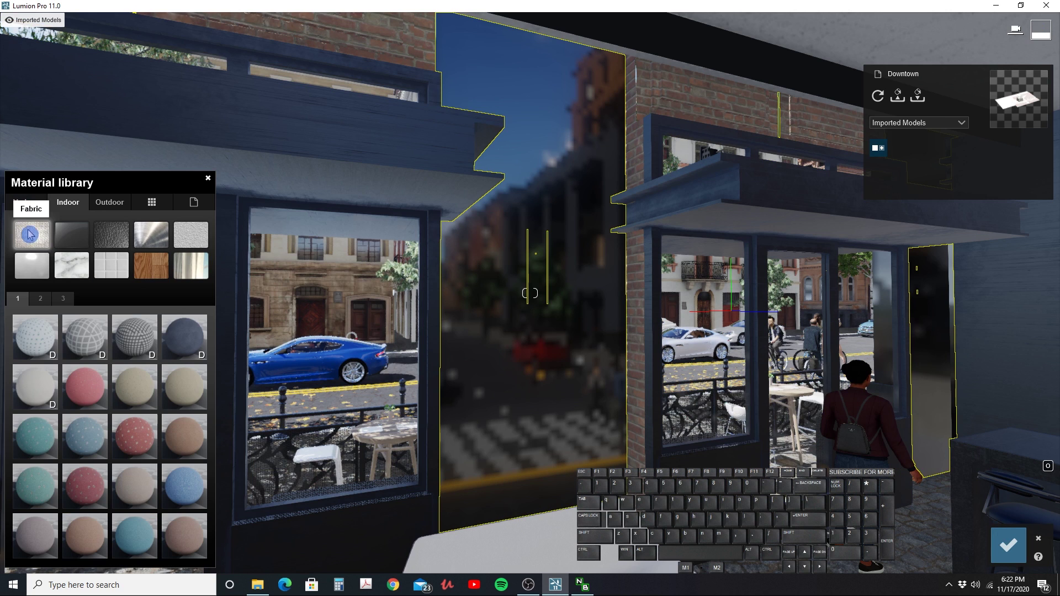
pyautogui.click(120, 267)
pyautogui.click(35, 337)
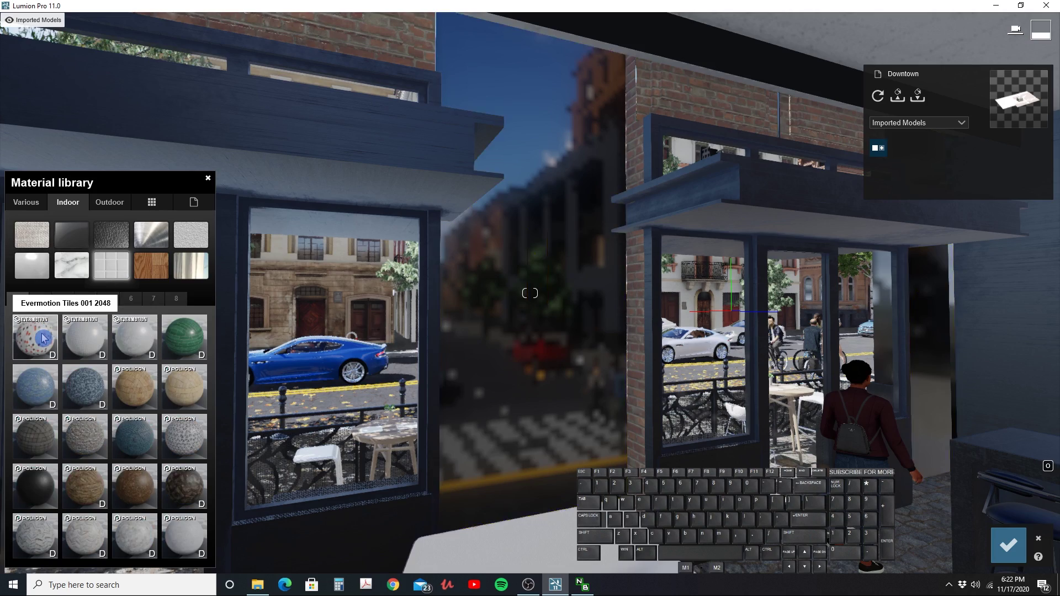
# - Try Evermotion Tiles 002 2048, Evermotion Tiles 003 2048 and HQ Tiles 001 2048 on the panel, viewing the surface up close
pyautogui.press('w')
pyautogui.moveTo(554, 406); pyautogui.dragTo(552, 405, button='right')
pyautogui.click(84, 348)
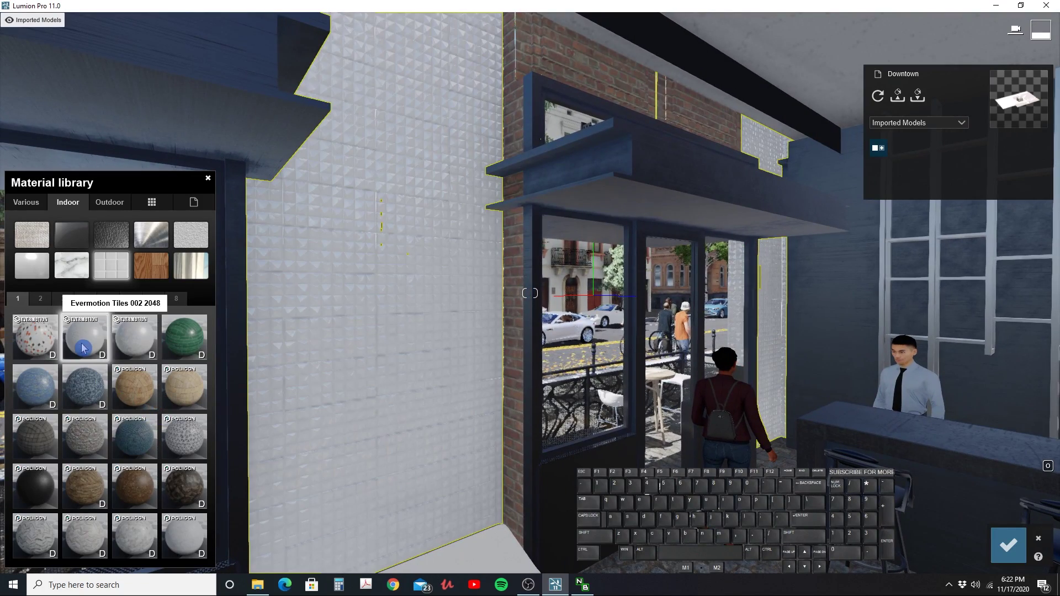
pyautogui.press('w')
pyautogui.moveTo(356, 346); pyautogui.dragTo(353, 346, button='right')
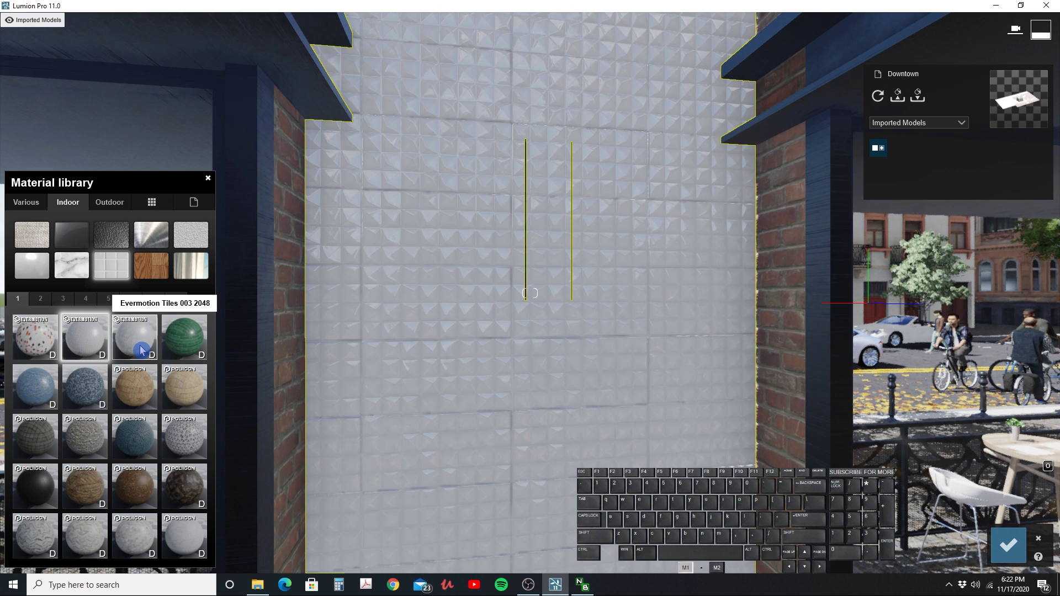
pyautogui.click(142, 350)
pyautogui.click(170, 351)
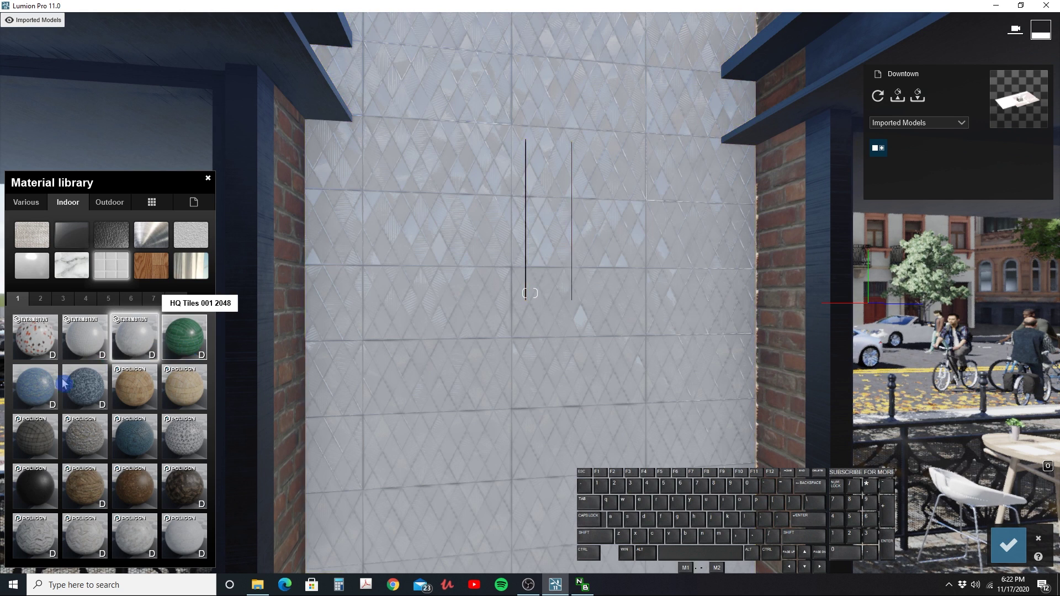
# - View the panel's green tiles from closer and farther away, and try the blue tile, HQ Tiles 003 2048 and the orange-brown square tile
pyautogui.press('s')
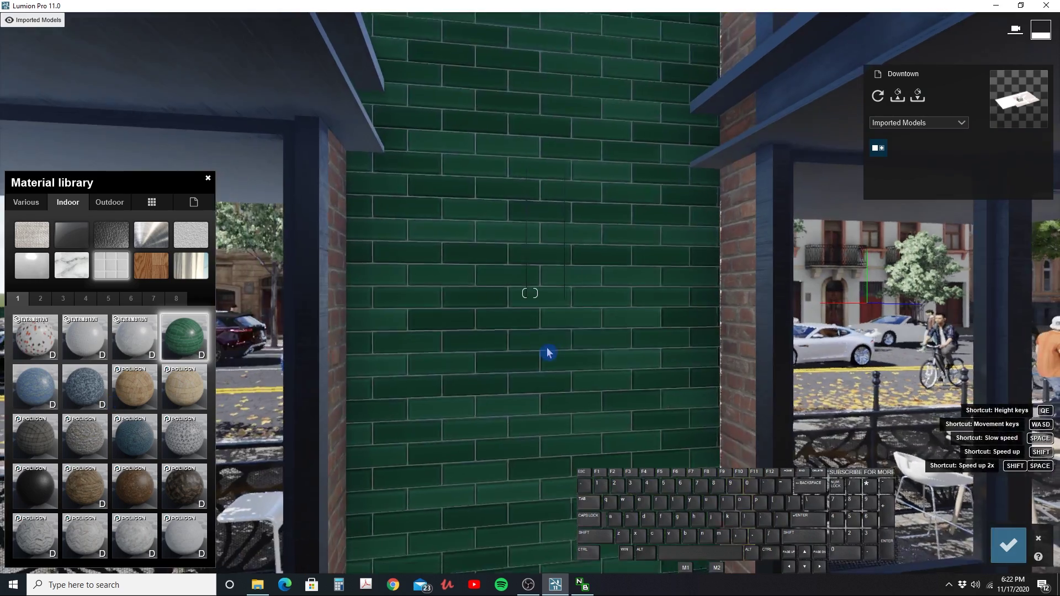
pyautogui.press('w')
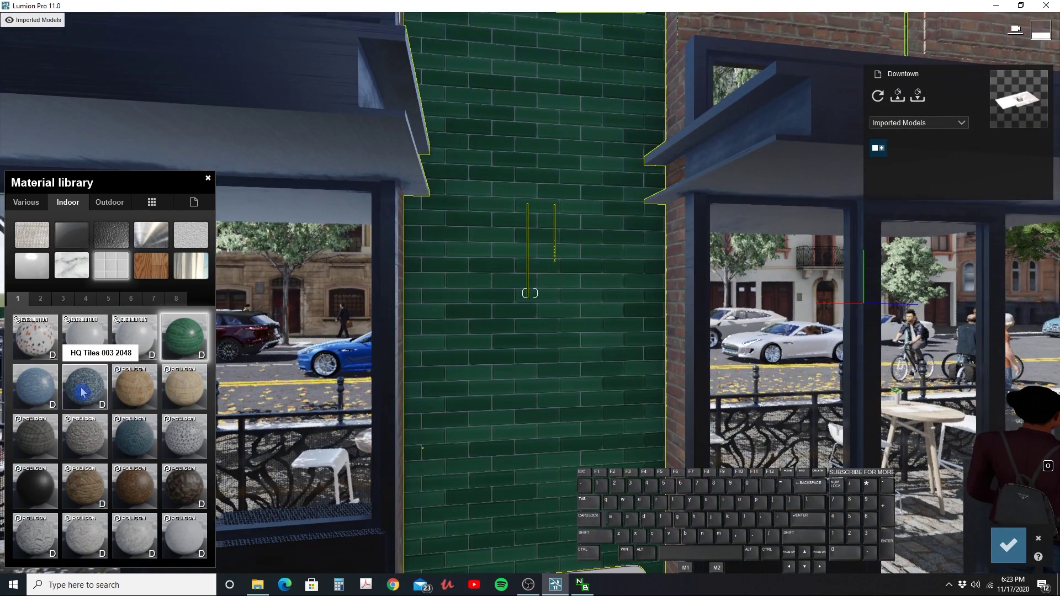
pyautogui.click(33, 386)
pyautogui.click(88, 394)
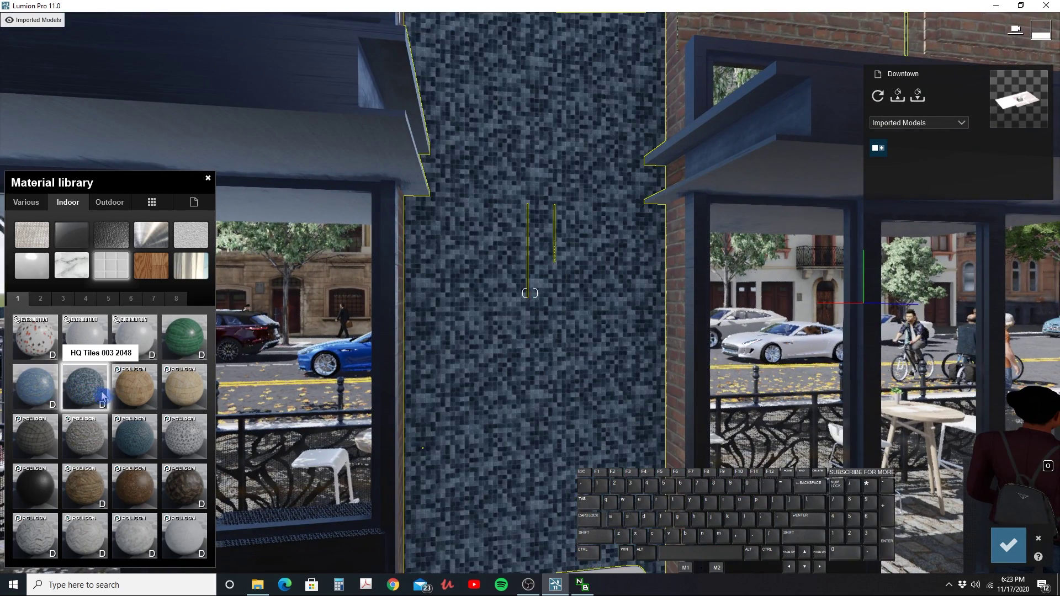
pyautogui.click(143, 399)
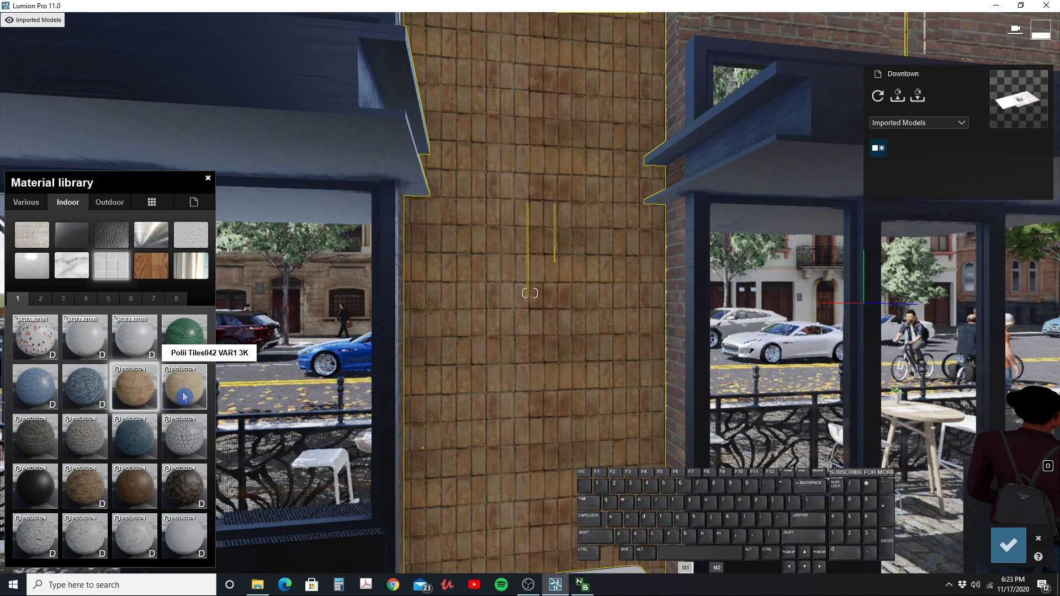
# - Try Polii Tiles042 VAR1 3K, the dark square tile, Tiles32 VAR1 2k, Tiles40 VAR1 2k and TilesElaborateStoneCutWet 001 2K on the panel
pyautogui.click(184, 396)
pyautogui.click(40, 442)
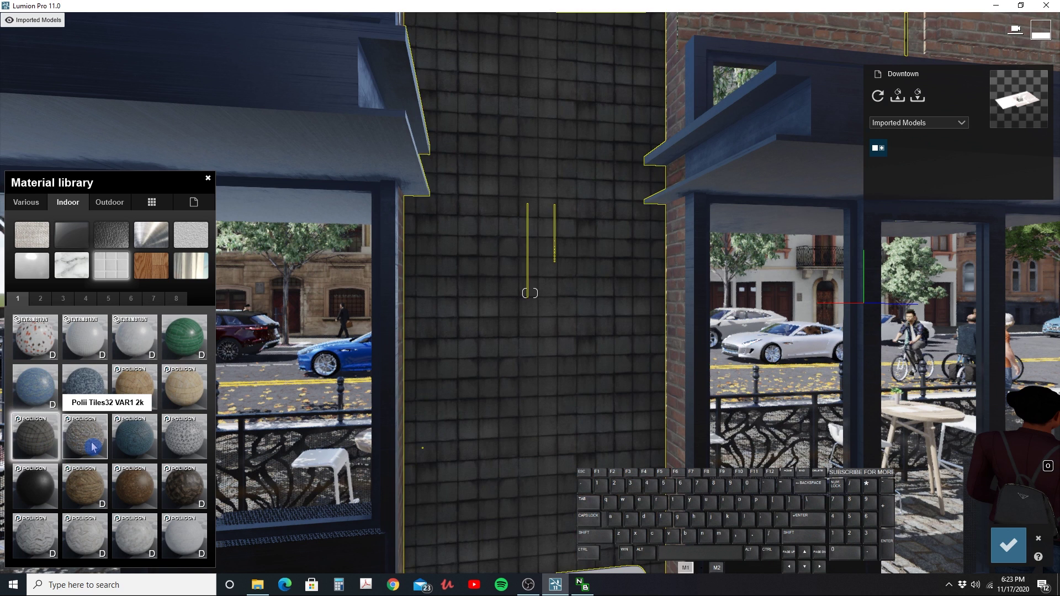
pyautogui.click(93, 447)
pyautogui.click(125, 453)
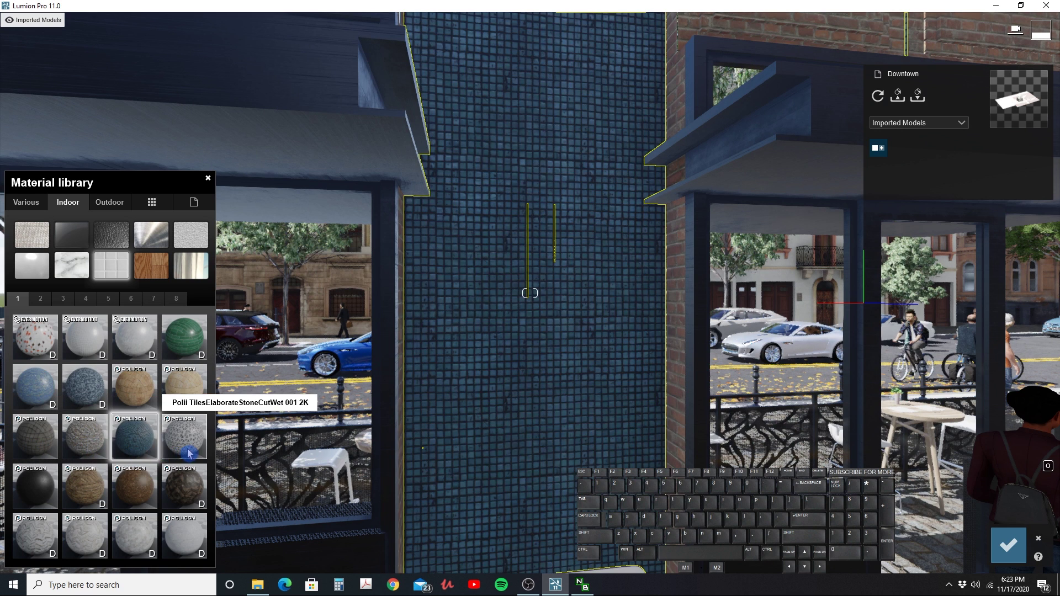
pyautogui.click(189, 454)
# - Try Polii TilesMarble 057 2k, TilesMarble 043 2k, TilesLedgerPanelBrown 001 2k and TilesHerringboneMirrorBlack 001 2k on the panel
pyautogui.click(184, 486)
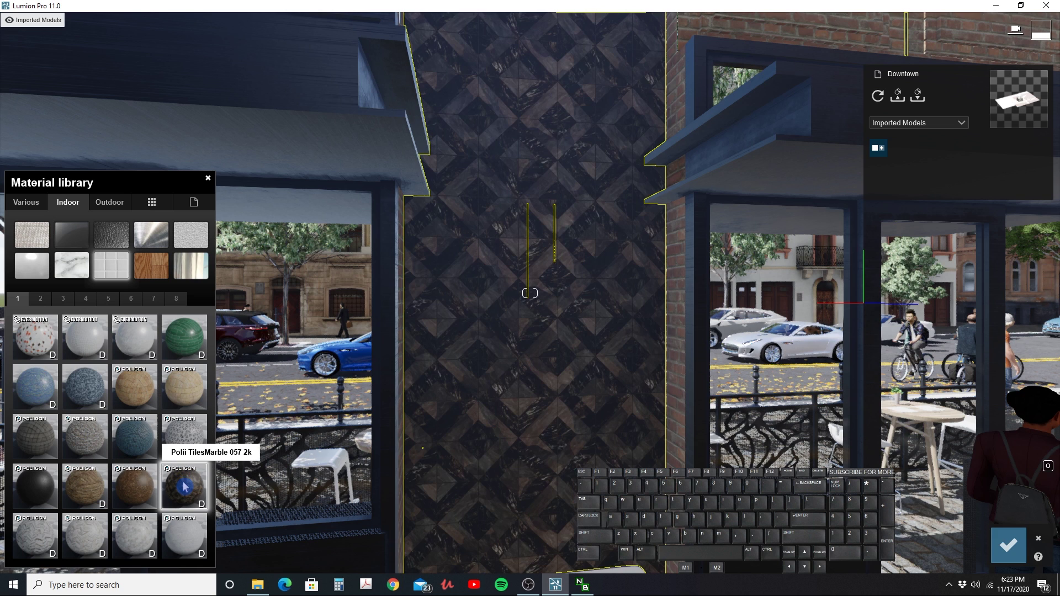
pyautogui.click(147, 500)
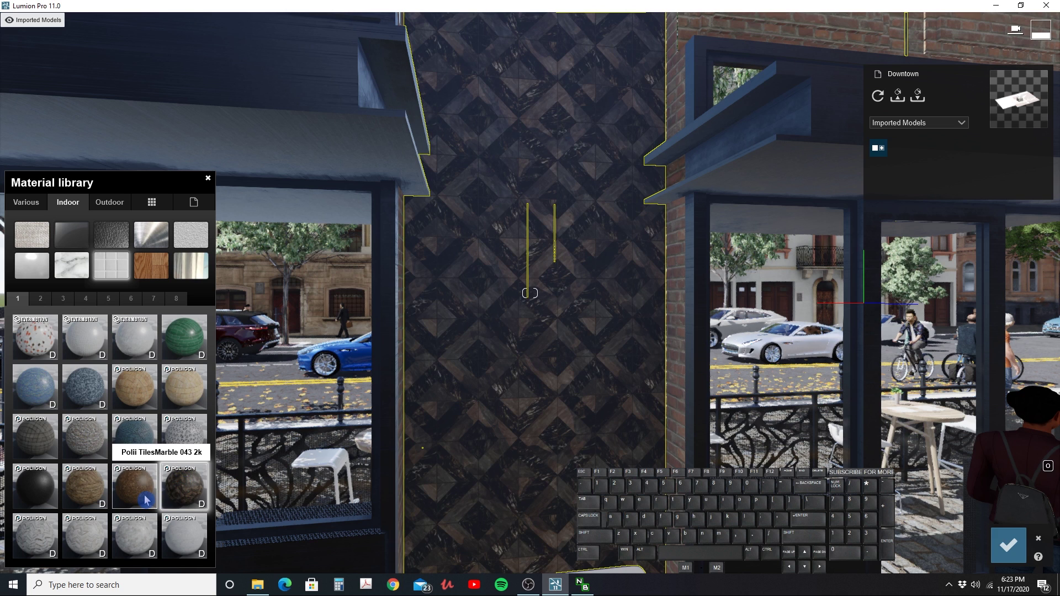
pyautogui.click(86, 489)
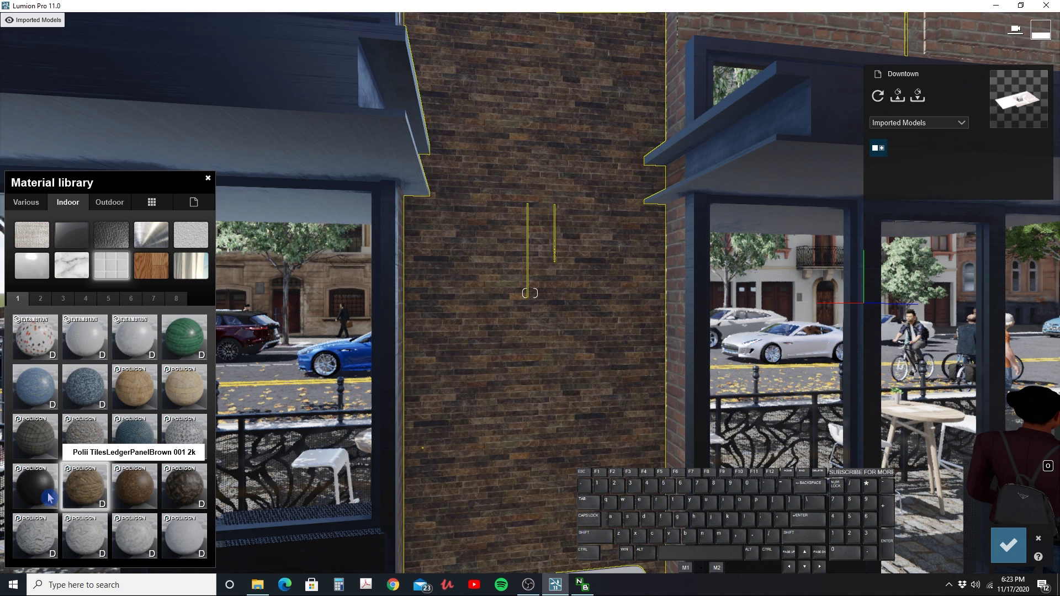
pyautogui.click(44, 498)
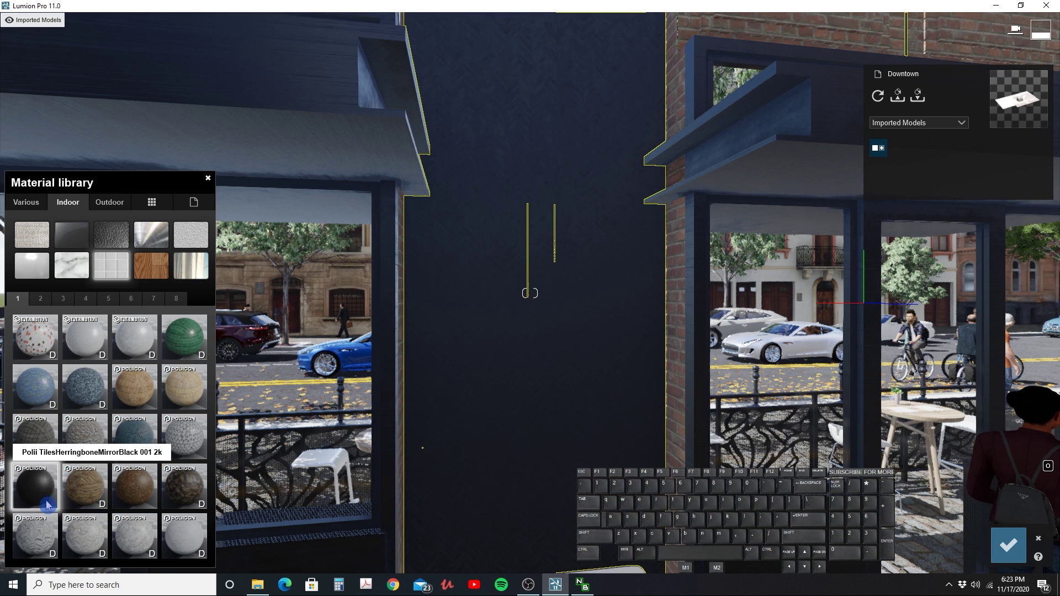
# - Try the grey chevron marble tile, Polii TilesMarble 059 2k and TilesMarble 060 2k on the panel, viewing the hexagonal tiles up close
pyautogui.click(44, 550)
pyautogui.click(85, 539)
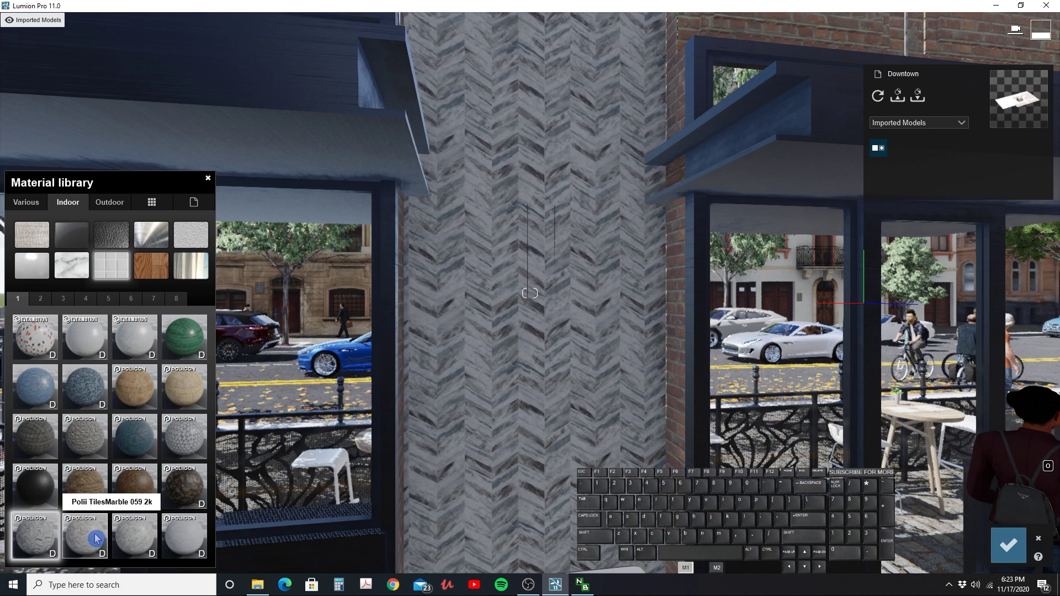
pyautogui.click(143, 540)
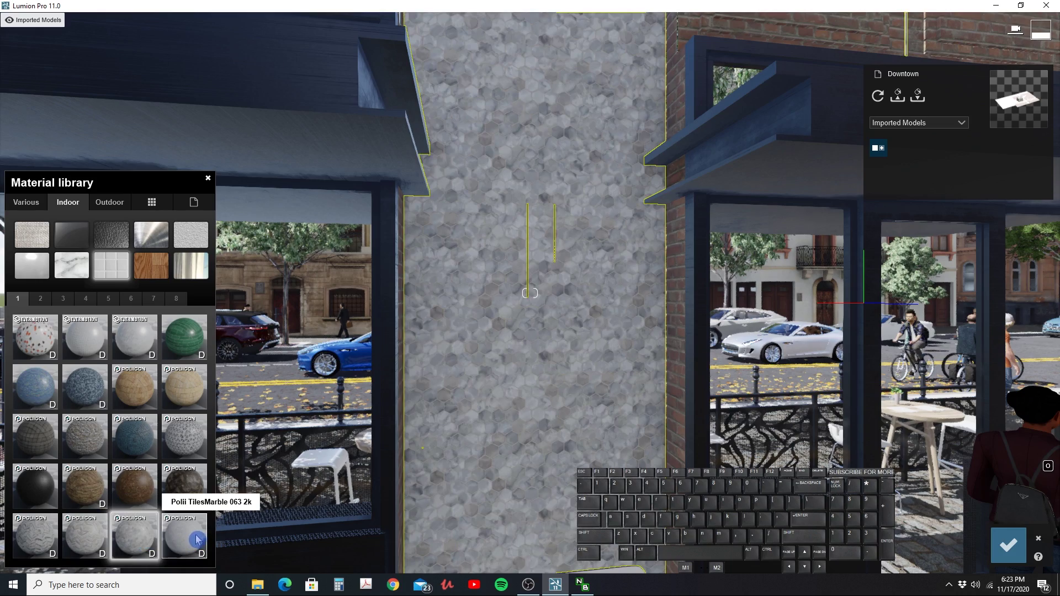
pyautogui.press('w')
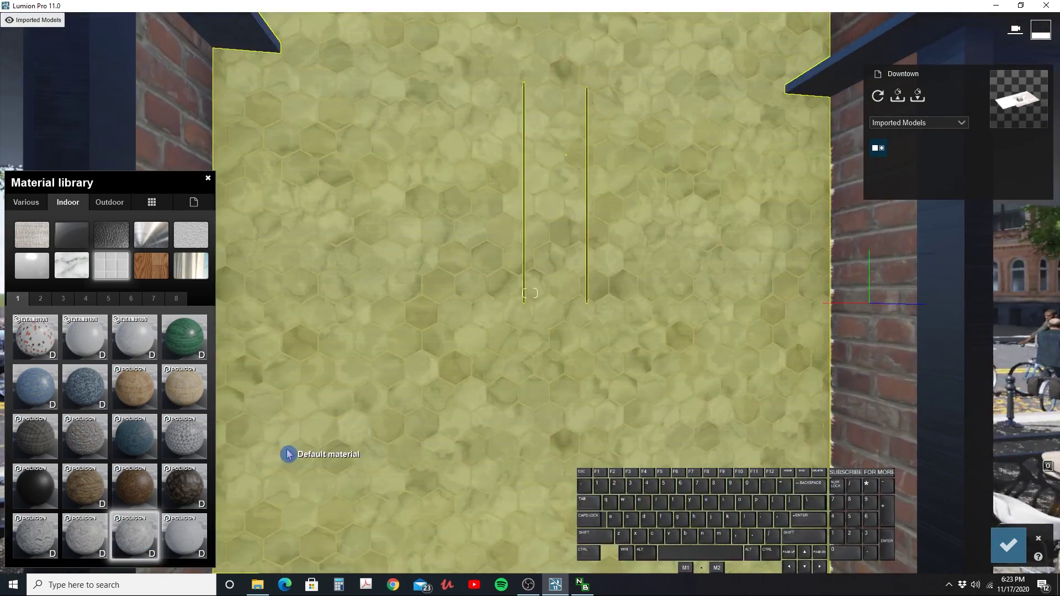
pyautogui.press('w')
pyautogui.moveTo(288, 455); pyautogui.dragTo(286, 456, button='right')
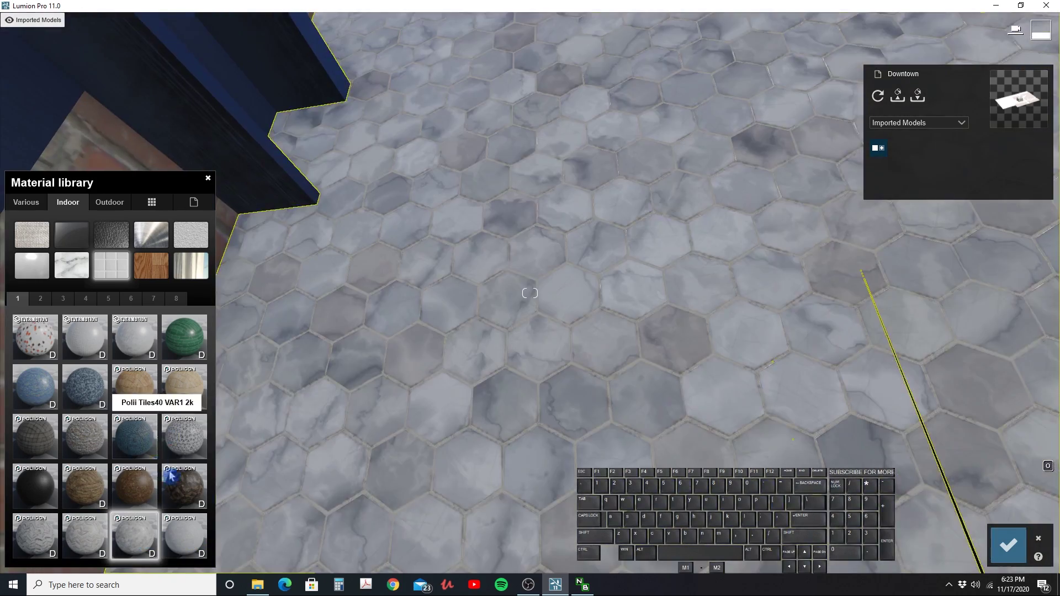
# - Open the Polii TilesMarble 060 2k material settings, set Gloss to 1.7 and raise Reflectivity
pyautogui.click(139, 538)
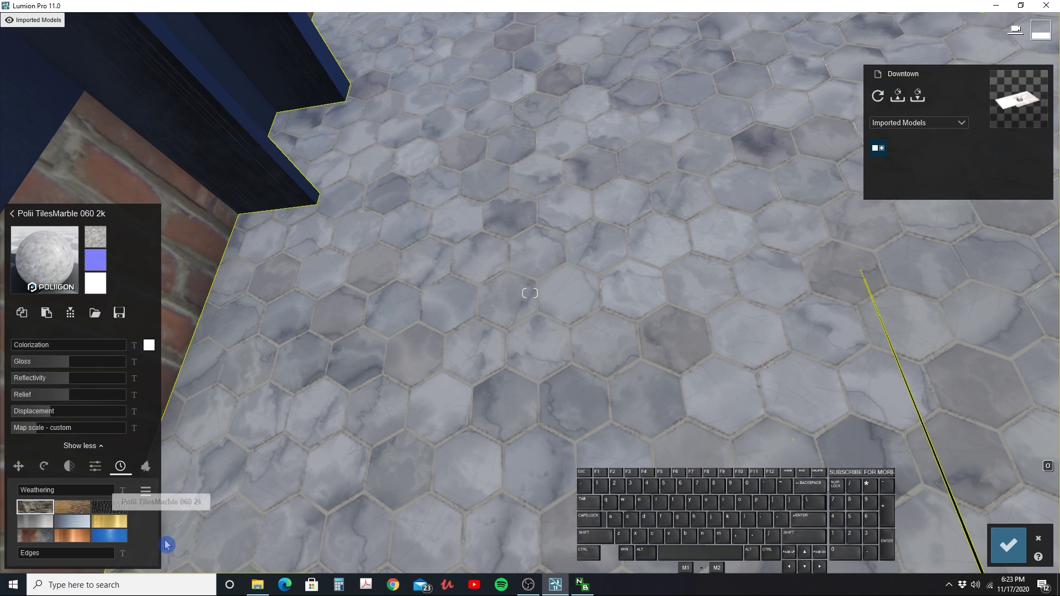
pyautogui.moveTo(67, 366); pyautogui.dragTo(110, 366)
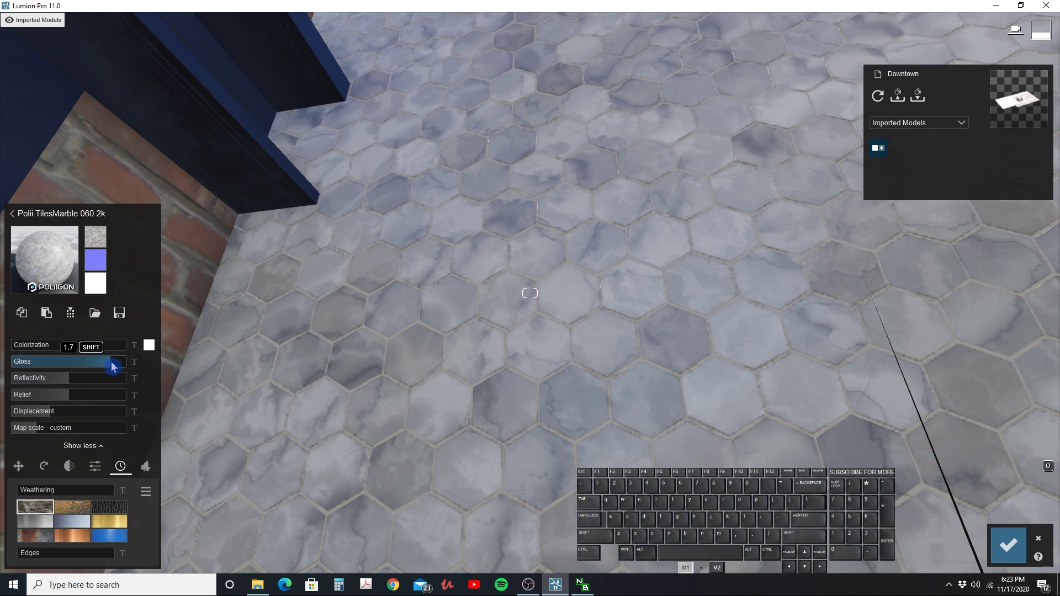
pyautogui.press('w')
pyautogui.moveTo(182, 366); pyautogui.dragTo(180, 365, button='right')
pyautogui.moveTo(68, 378); pyautogui.dragTo(117, 381)
# - Raise the hexagonal marble's Relief, set Displacement to 0.5, lower Reflectivity slightly and keep Gloss at 1.7, viewing the surface from farther back
pyautogui.moveTo(55, 412); pyautogui.dragTo(104, 400)
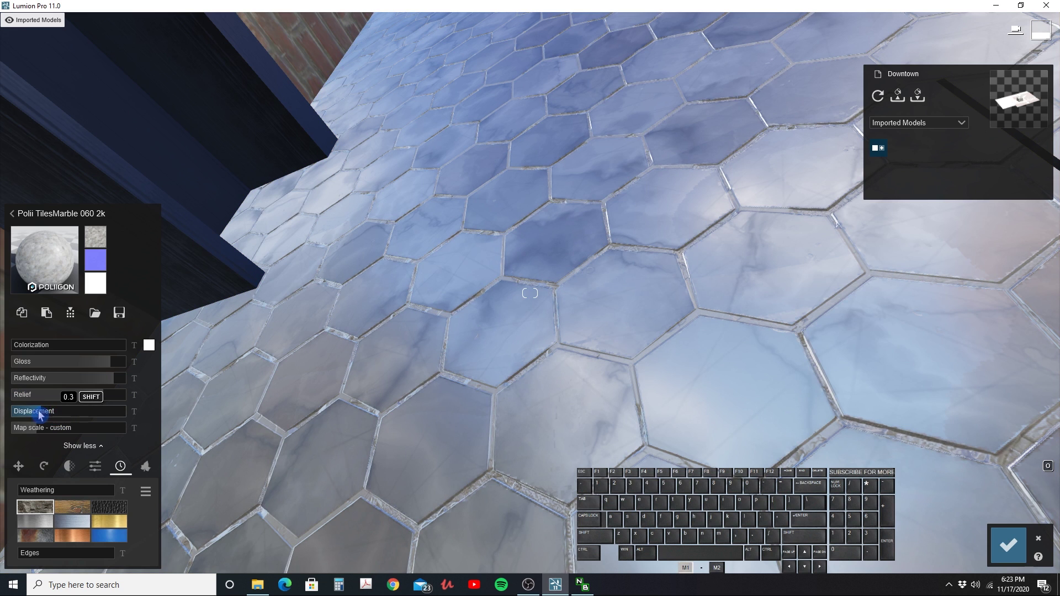
pyautogui.moveTo(40, 416); pyautogui.dragTo(67, 415)
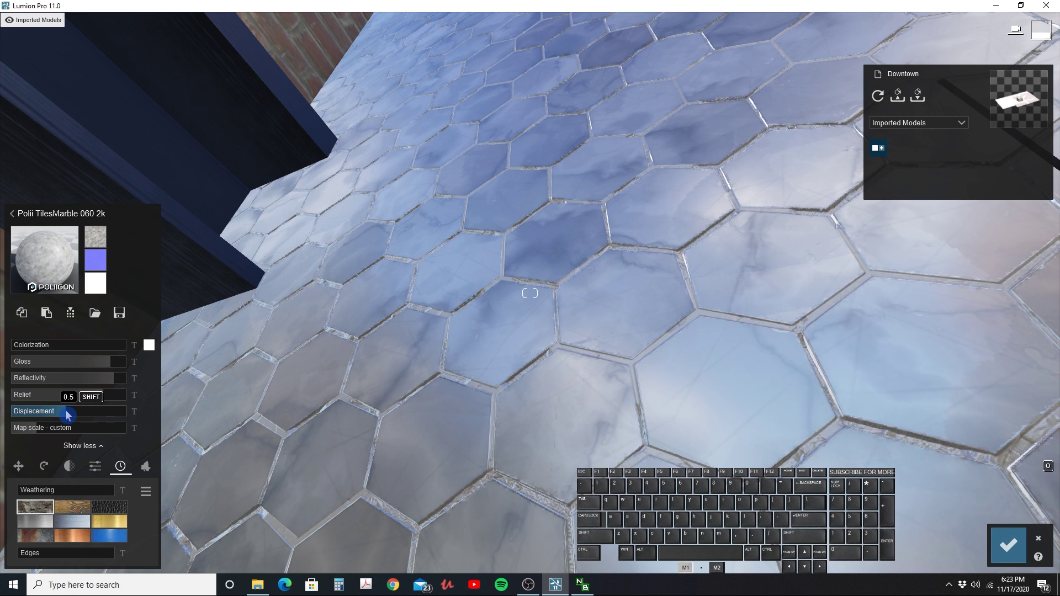
pyautogui.moveTo(112, 380)
pyautogui.mouseDown()
pyautogui.moveTo(70, 379)
pyautogui.moveTo(105, 381)
pyautogui.moveTo(106, 372)
pyautogui.moveTo(88, 371)
pyautogui.moveTo(106, 367)
pyautogui.mouseUp()
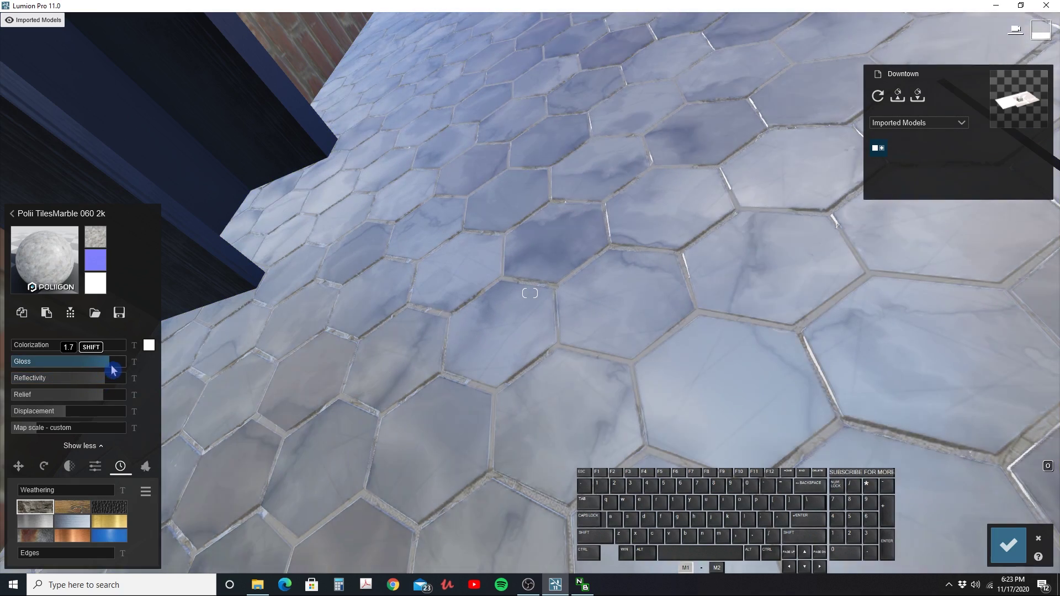
pyautogui.moveTo(176, 355); pyautogui.dragTo(184, 363, button='right')
pyautogui.press('s')
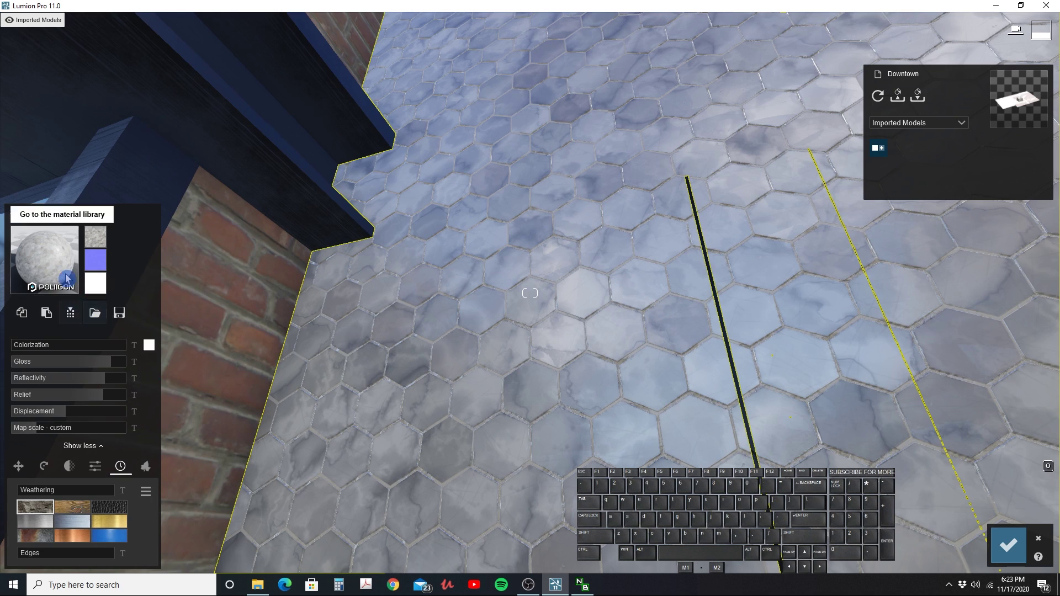
# - Return to the material library and try Polii TilesMarble 063 2k, plus TilesMarble 064 2k and the white veined marble tile from page 2
pyautogui.click(11, 213)
pyautogui.click(180, 541)
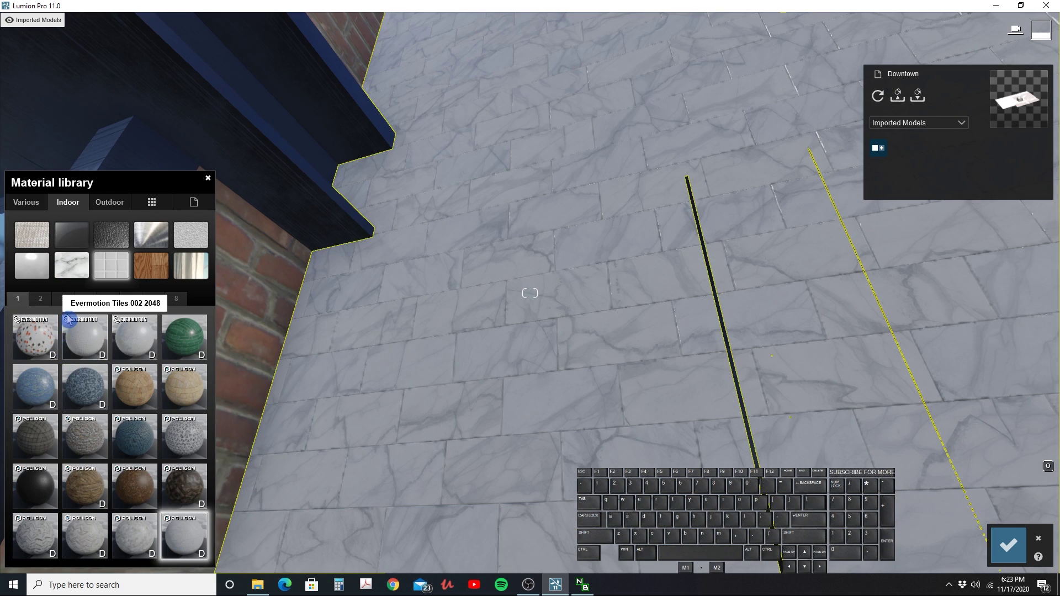
pyautogui.scroll(-4, 419, 416)
pyautogui.click(41, 298)
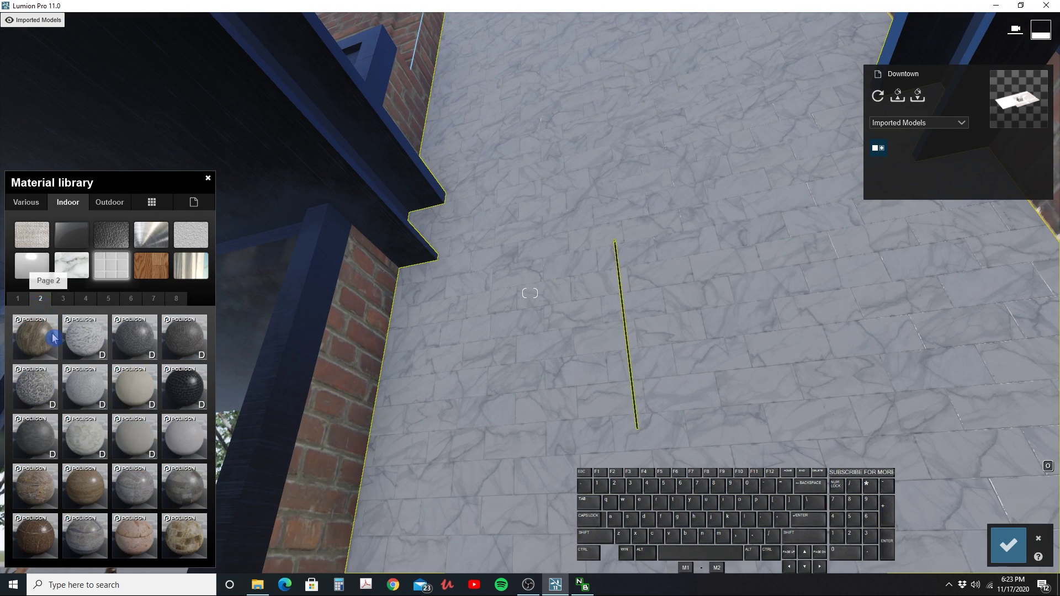
pyautogui.click(36, 336)
pyautogui.click(84, 338)
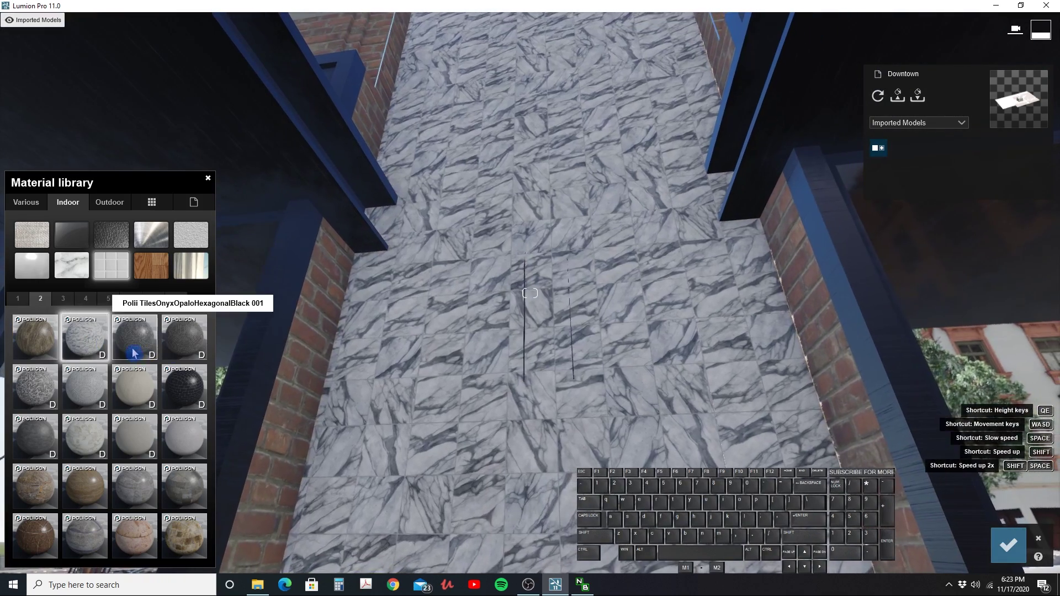
# - Try Polii TilesOnyxOpaloHexagonalBlack 001, TilesPennyRoundBlack 001 2k and TilesPennyRoundMixed 001 2k on the panel, viewing it close and from farther back
pyautogui.click(134, 354)
pyautogui.click(185, 348)
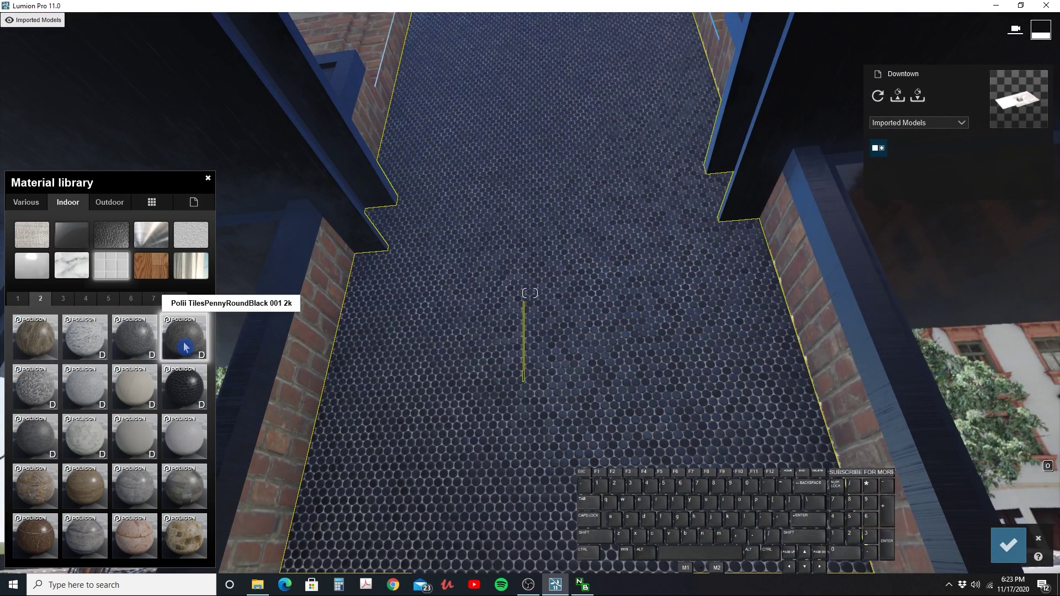
pyautogui.moveTo(263, 373); pyautogui.dragTo(248, 420, button='right')
pyautogui.click(35, 386)
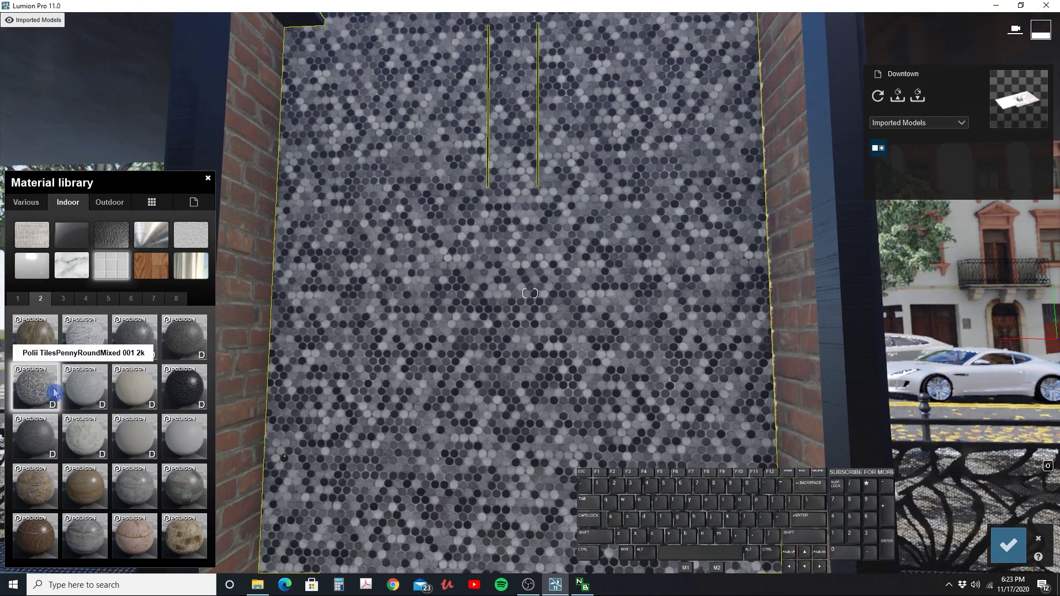
pyautogui.press('s')
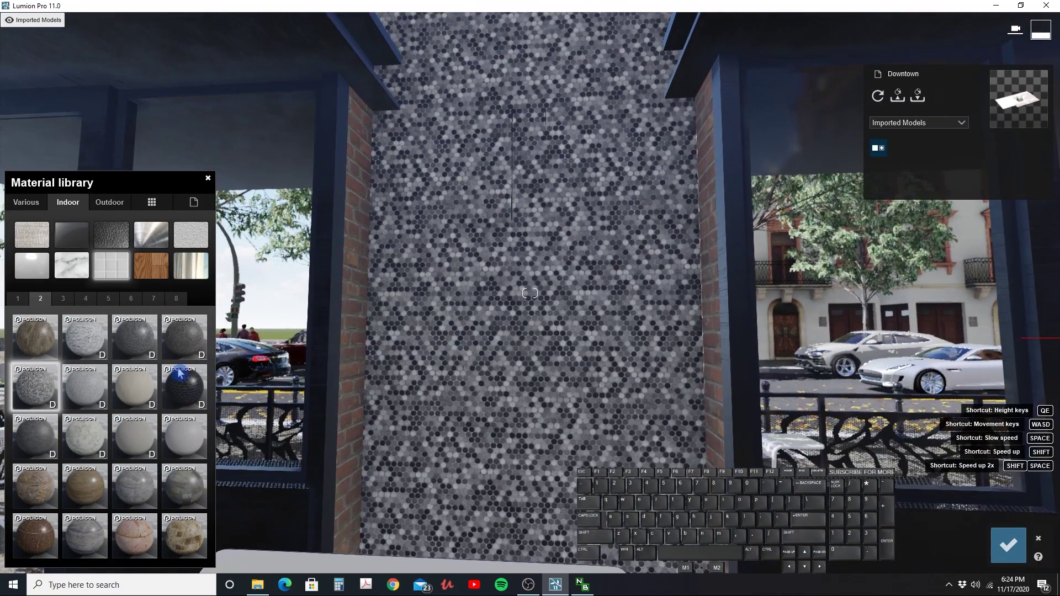
# - Compare the light grey tile, Polii TilesRectangularBrushed 001 2k, Subway 001 2k and StoneCut 002 2k, settling on TilesRectangularGraphiteSlate 001 2k
pyautogui.click(97, 388)
pyautogui.click(136, 386)
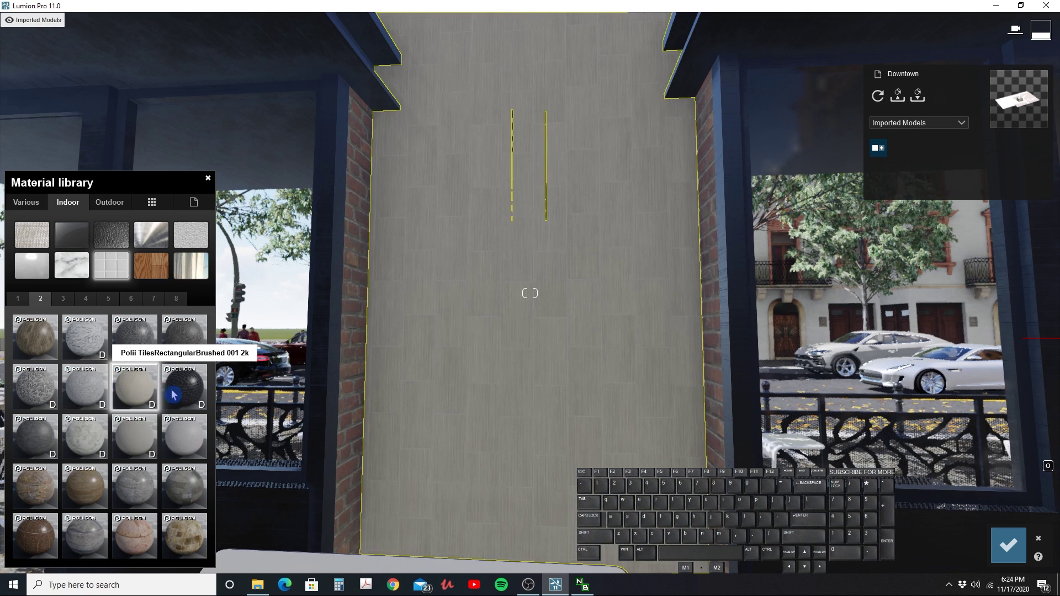
pyautogui.click(197, 394)
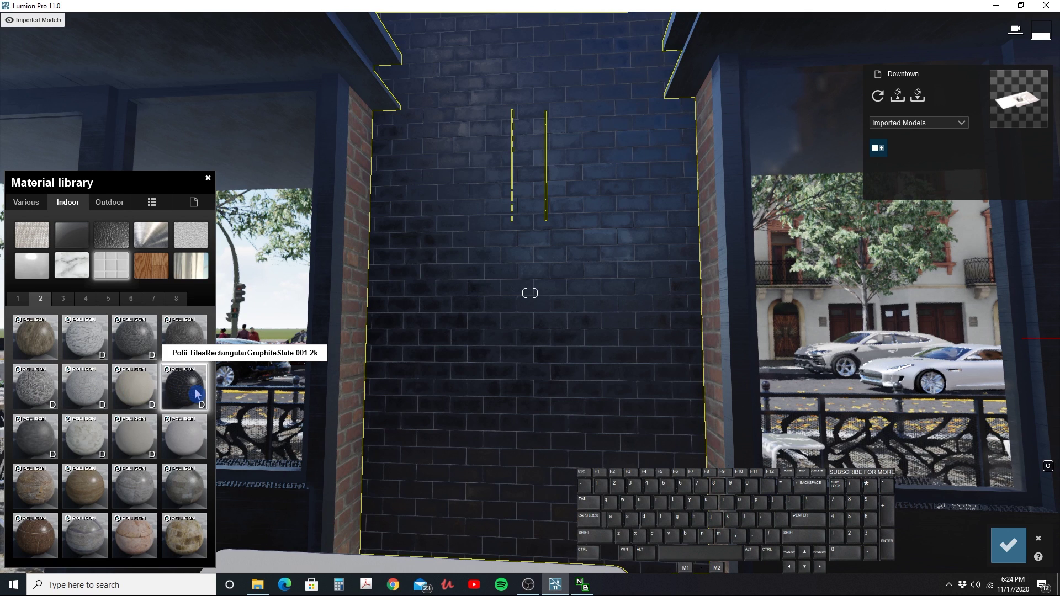
pyautogui.click(178, 443)
pyautogui.click(141, 440)
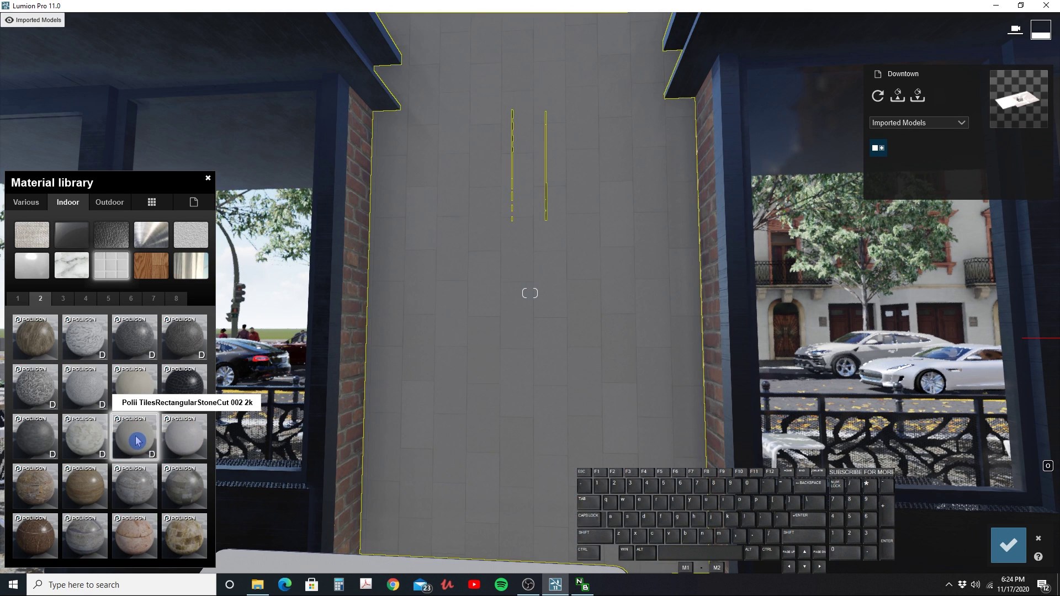
pyautogui.click(184, 407)
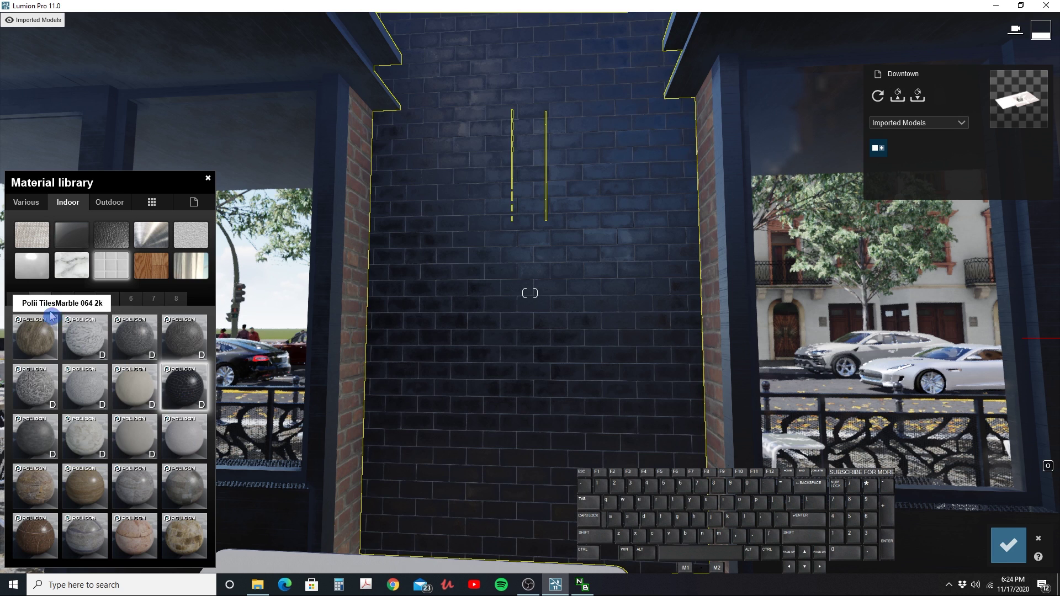
# - Open the graphite slate tile's settings and adjust Gloss and Reflectivity, checking the reflections from an angled view
pyautogui.click(184, 404)
pyautogui.moveTo(102, 345); pyautogui.dragTo(38, 359)
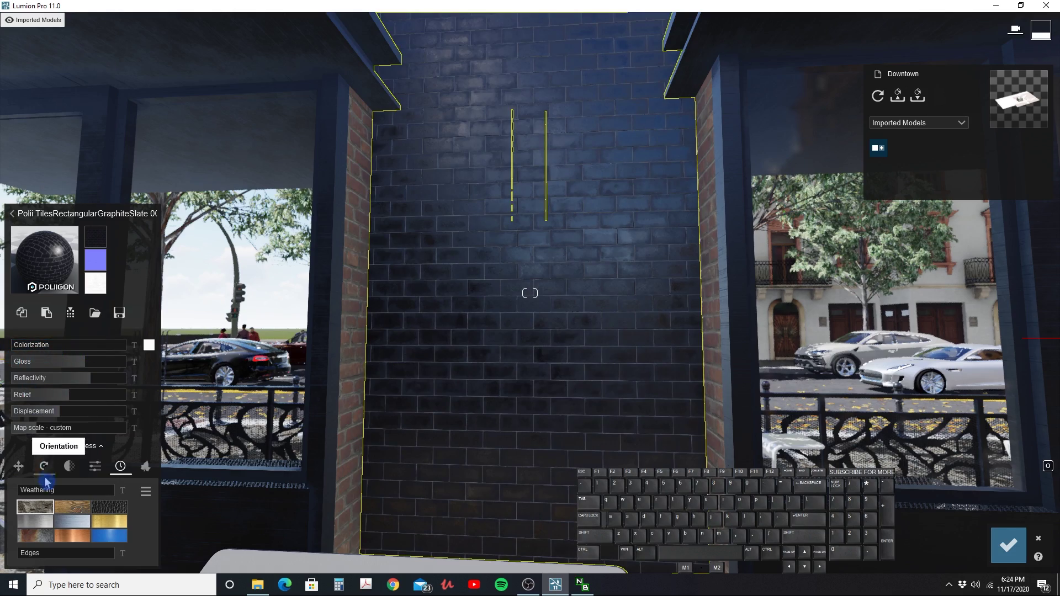
pyautogui.scroll(5, 383, 360)
pyautogui.moveTo(383, 361); pyautogui.dragTo(220, 392, button='right')
pyautogui.moveTo(94, 385)
pyautogui.mouseDown()
pyautogui.moveTo(128, 383)
pyautogui.moveTo(82, 383)
pyautogui.moveTo(69, 363)
pyautogui.moveTo(94, 364)
pyautogui.mouseUp()
pyautogui.moveTo(199, 395); pyautogui.dragTo(209, 398, button='right')
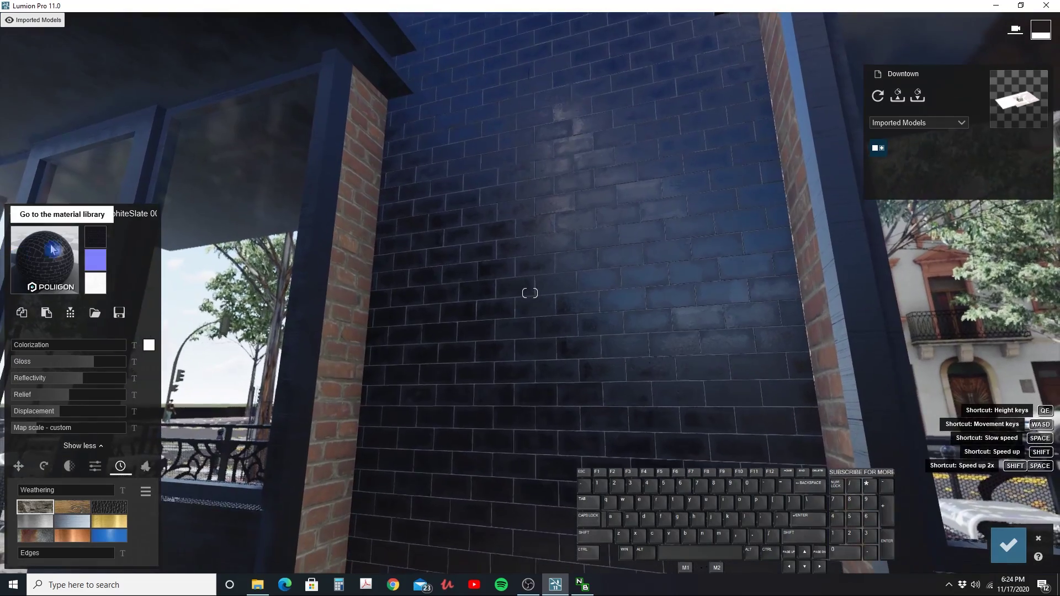
# - Replace the slate with the brown travertine tile from page 2 of the indoor tiles, and show the Various materials
pyautogui.click(44, 258)
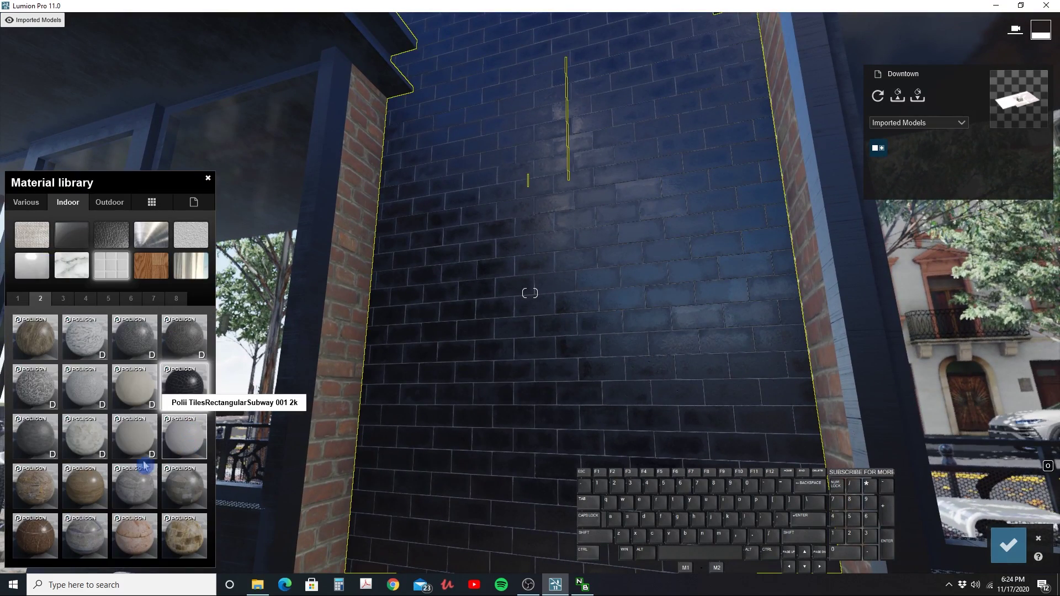
pyautogui.click(34, 485)
pyautogui.click(86, 495)
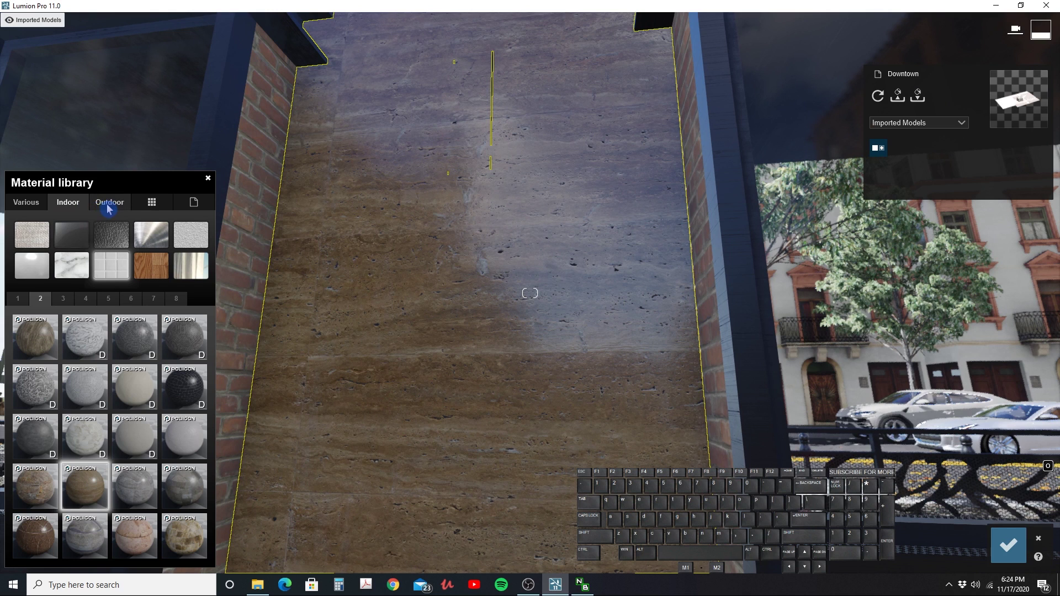
pyautogui.click(37, 203)
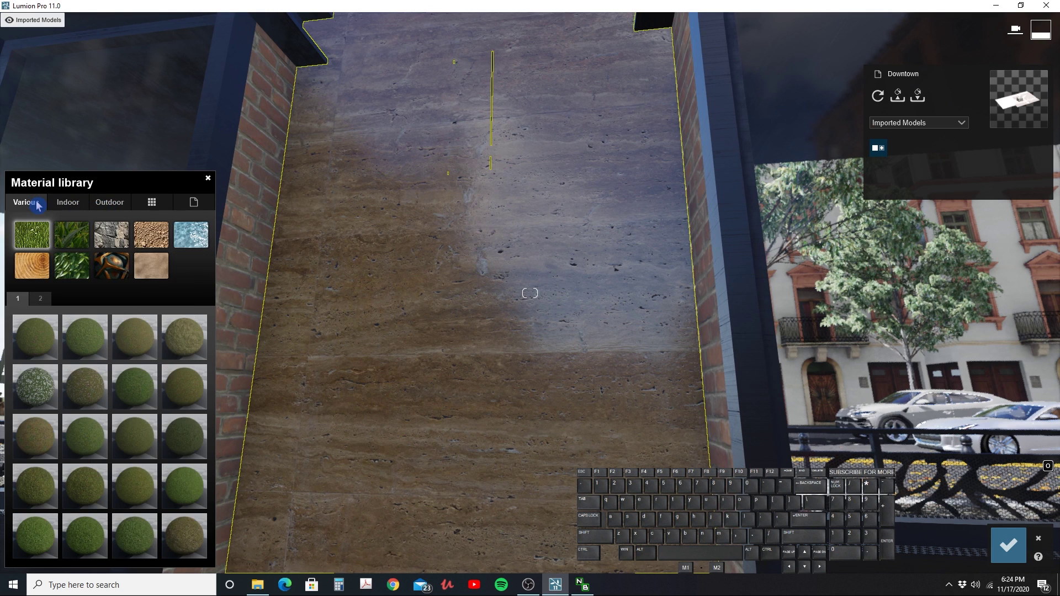
# - Try the first indoor fabric carpets on the panel in turn, from the dotted carpet and Carpet 002 2048 to Carpet 004 2048
pyautogui.click(86, 206)
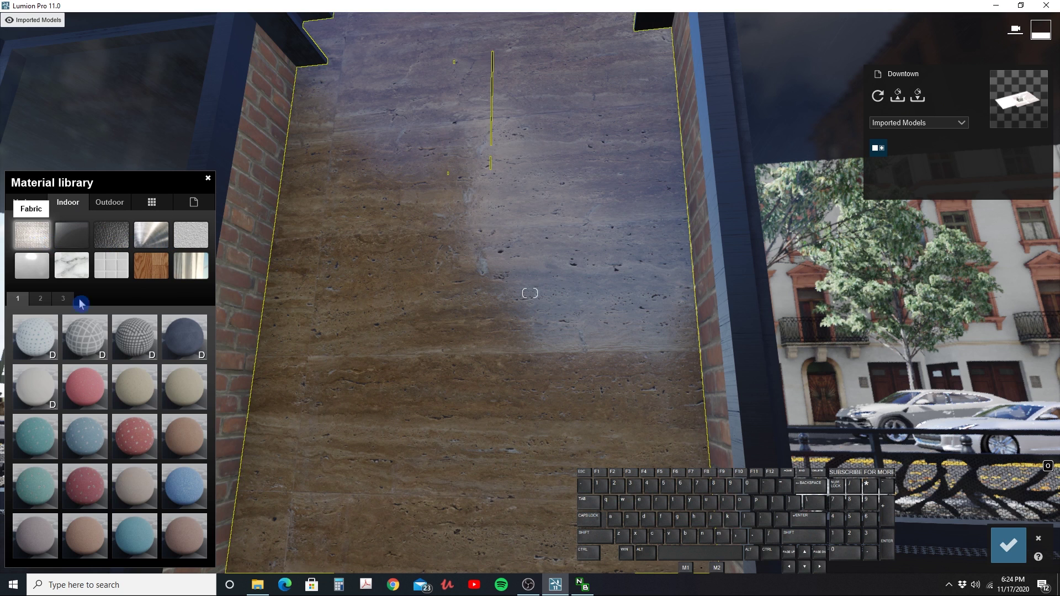
pyautogui.click(44, 339)
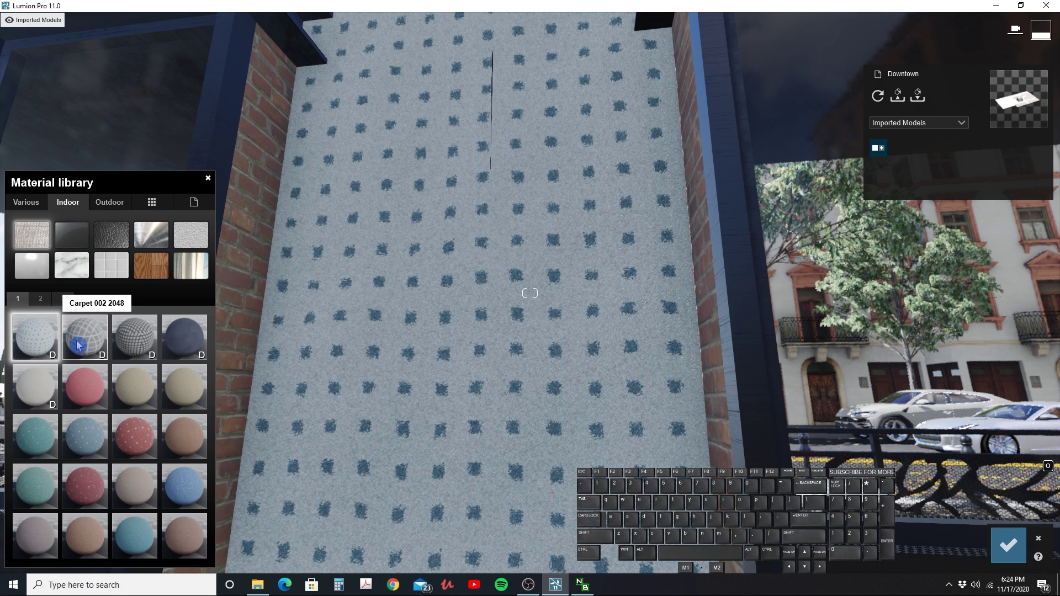
pyautogui.click(79, 345)
pyautogui.click(134, 347)
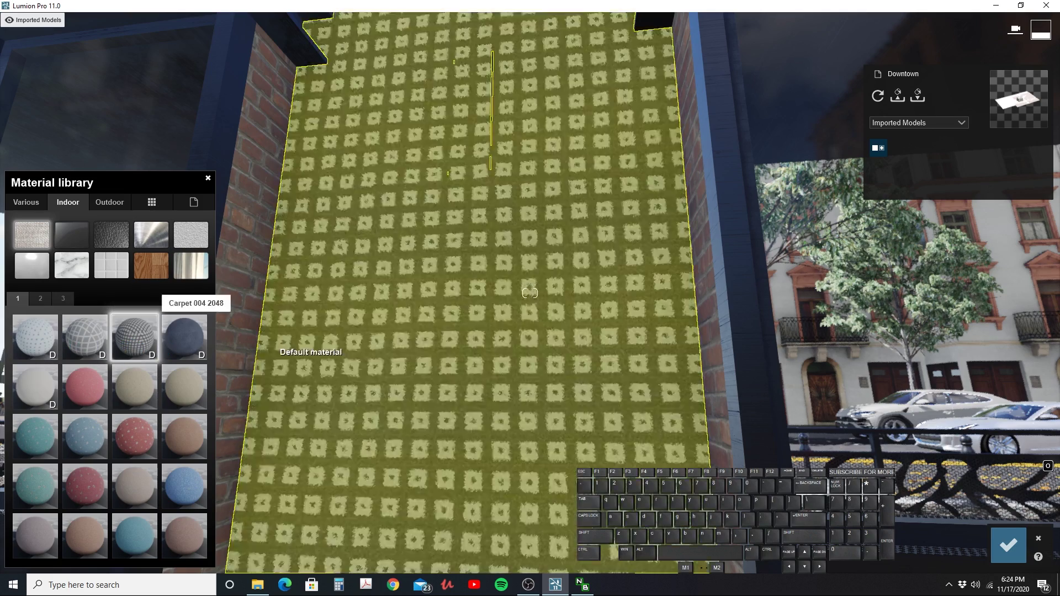
pyautogui.moveTo(298, 350); pyautogui.dragTo(265, 331, button='right')
pyautogui.click(188, 342)
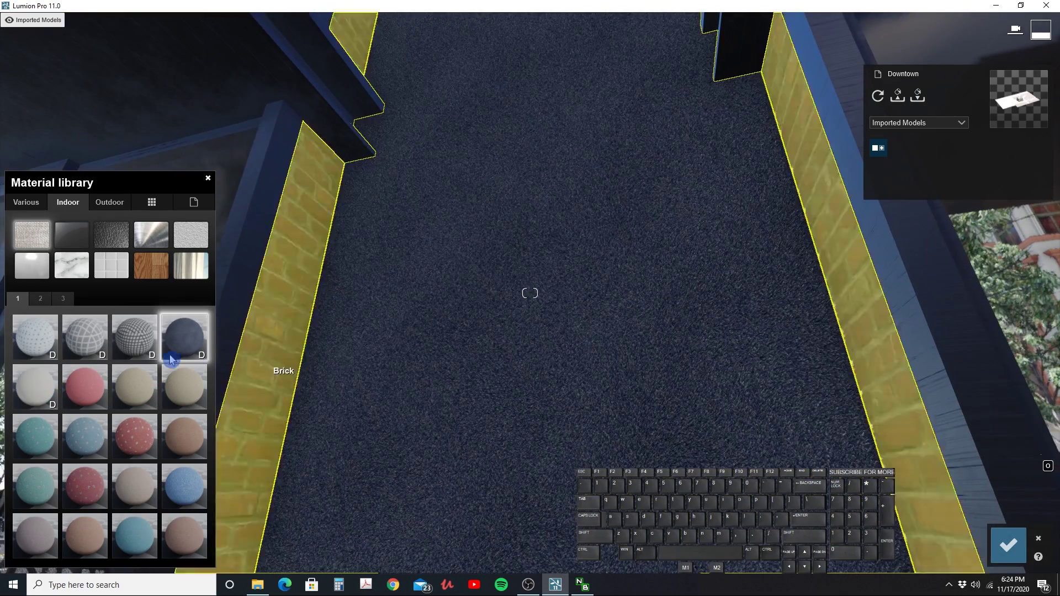
# - Try the light grey woven carpet and Carpet Domestic 001, 002 and 003 1024 on the panel
pyautogui.click(51, 390)
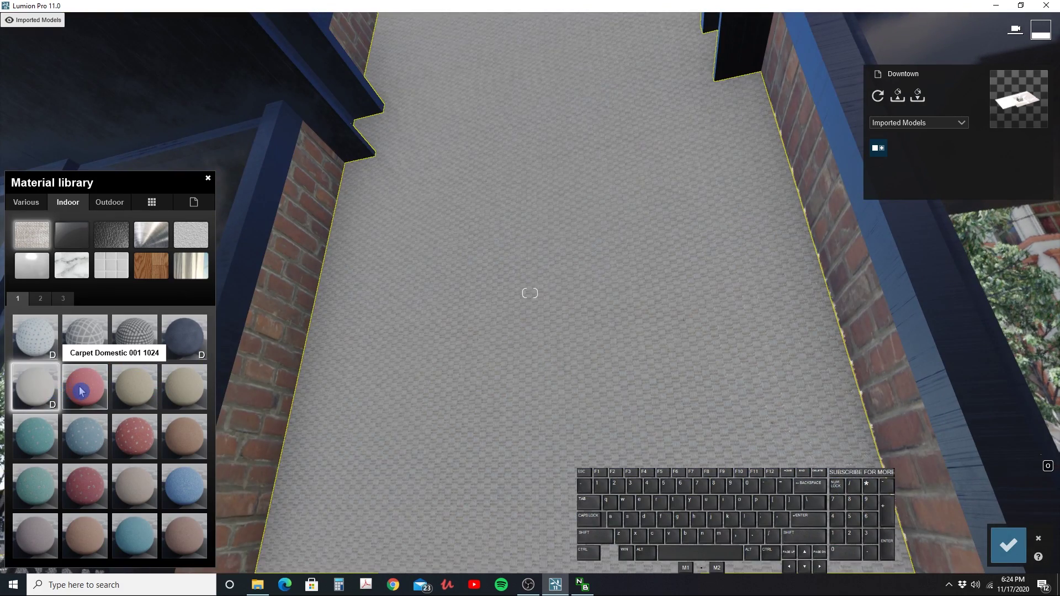
pyautogui.click(82, 391)
pyautogui.click(136, 392)
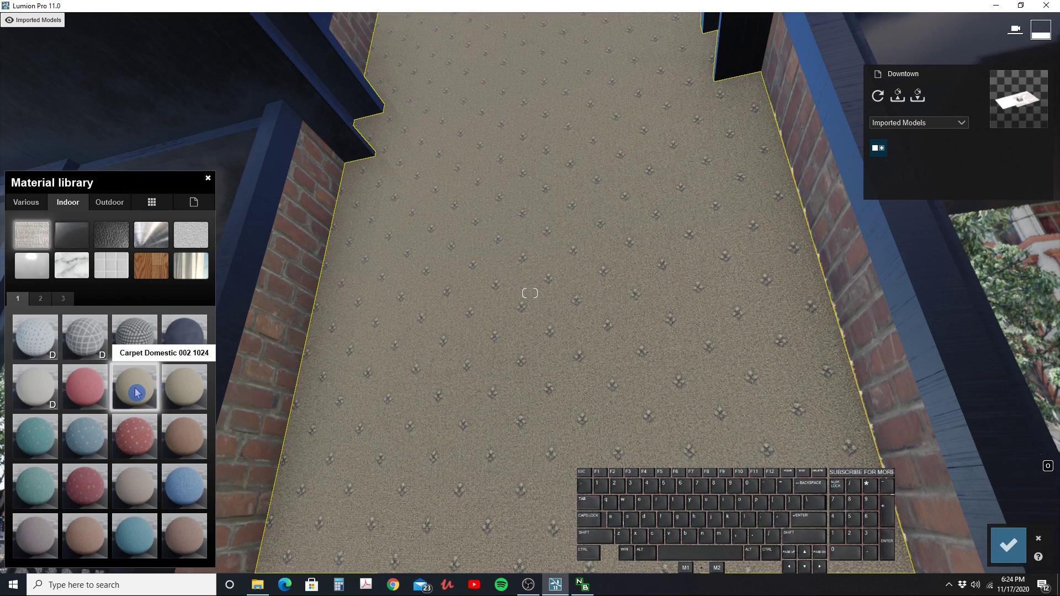
pyautogui.click(170, 392)
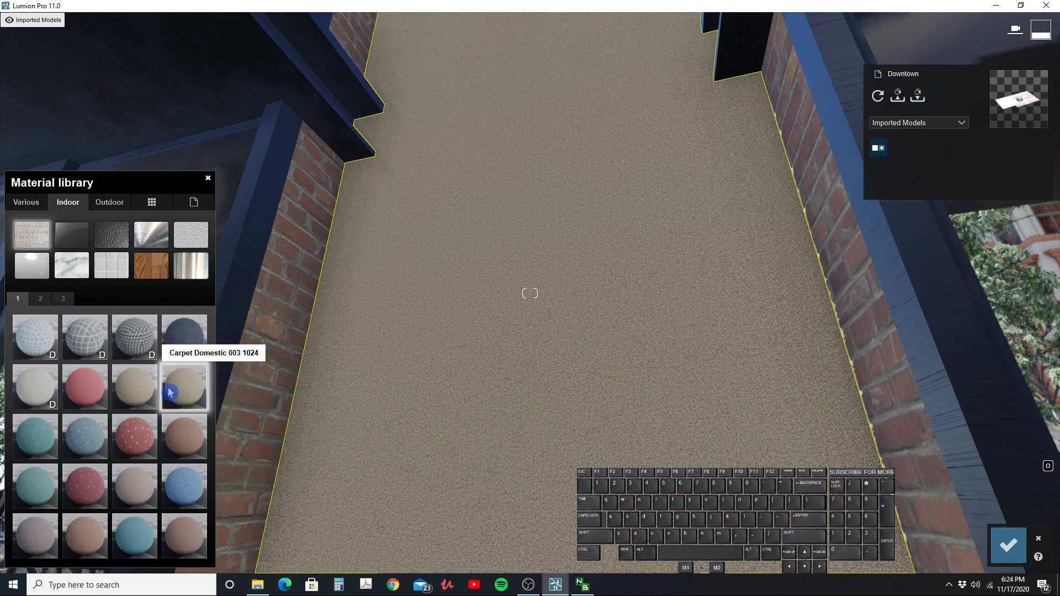
# - Try Polii Fabric WeaveCouch 001 2K, Wicker 001 2k and the neighbouring wicker fabric from page 3, viewing the last one close up
pyautogui.click(63, 298)
pyautogui.click(55, 338)
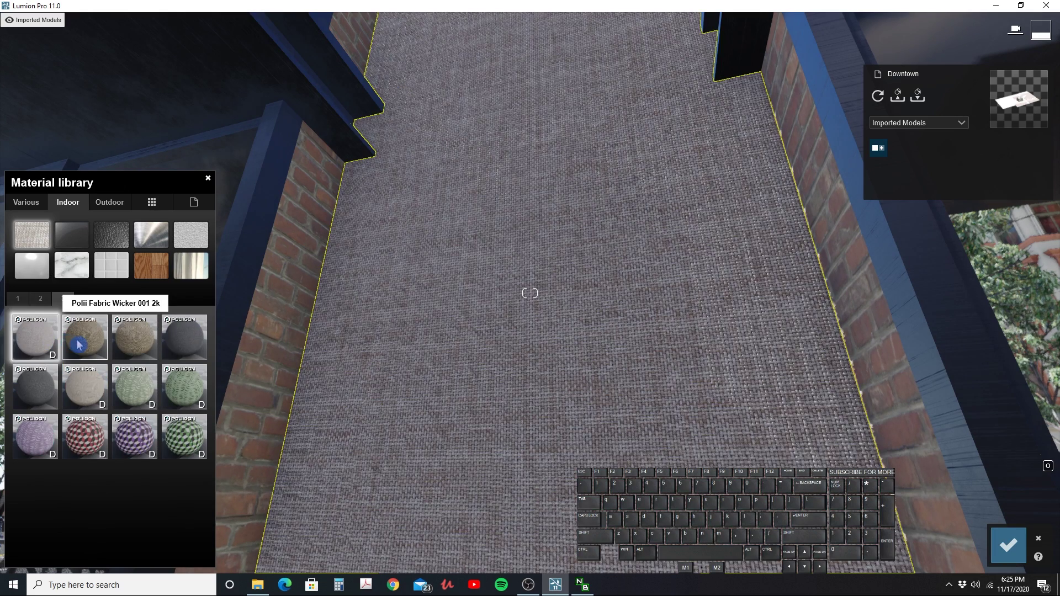
pyautogui.click(79, 345)
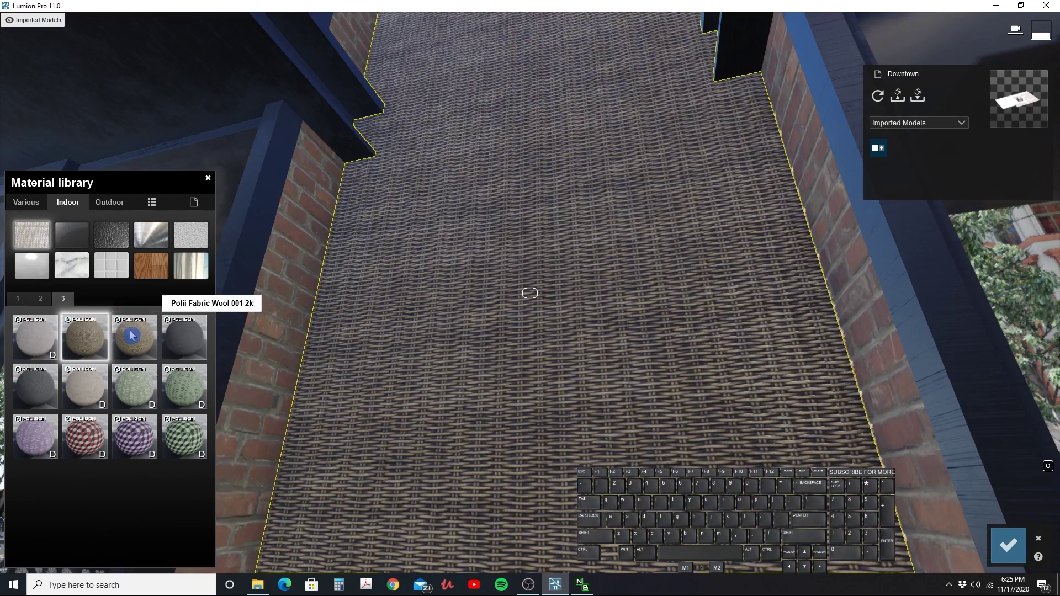
pyautogui.click(133, 338)
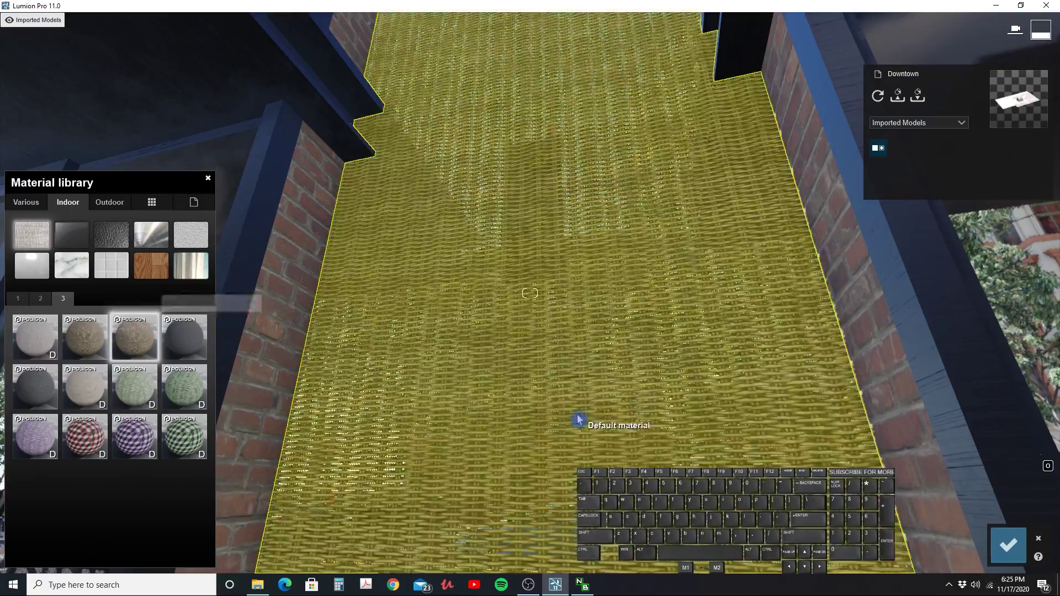
pyautogui.moveTo(578, 418); pyautogui.dragTo(591, 408, button='right')
pyautogui.scroll(-3, 591, 409)
pyautogui.scroll(4, 586, 395)
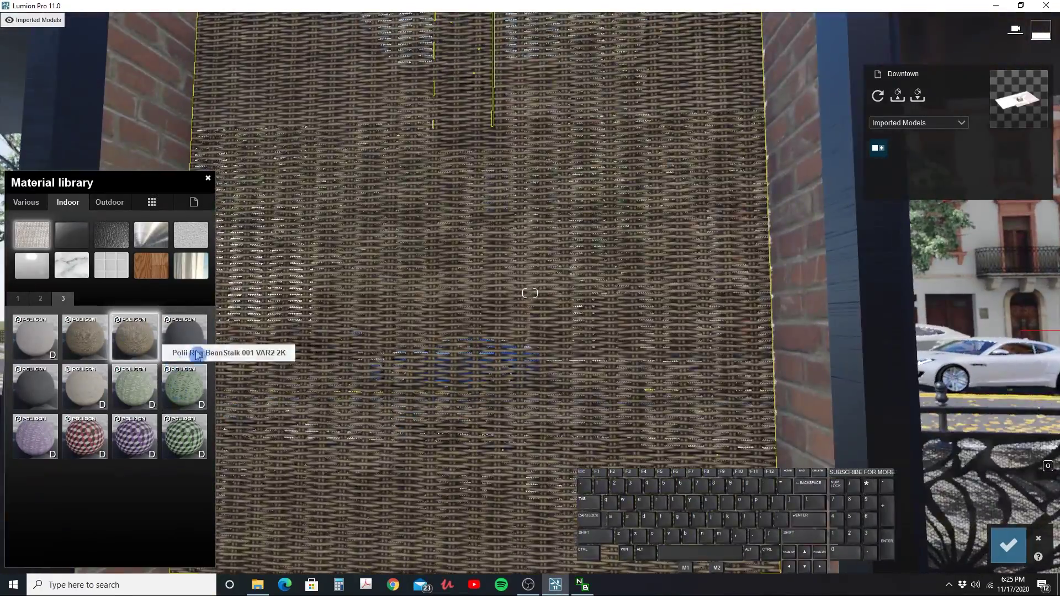
# - Try Polii Fabric Wool 001 2k, the next dark wool and the wrinkled beige fabric, viewing the beige one from farther back
pyautogui.click(198, 355)
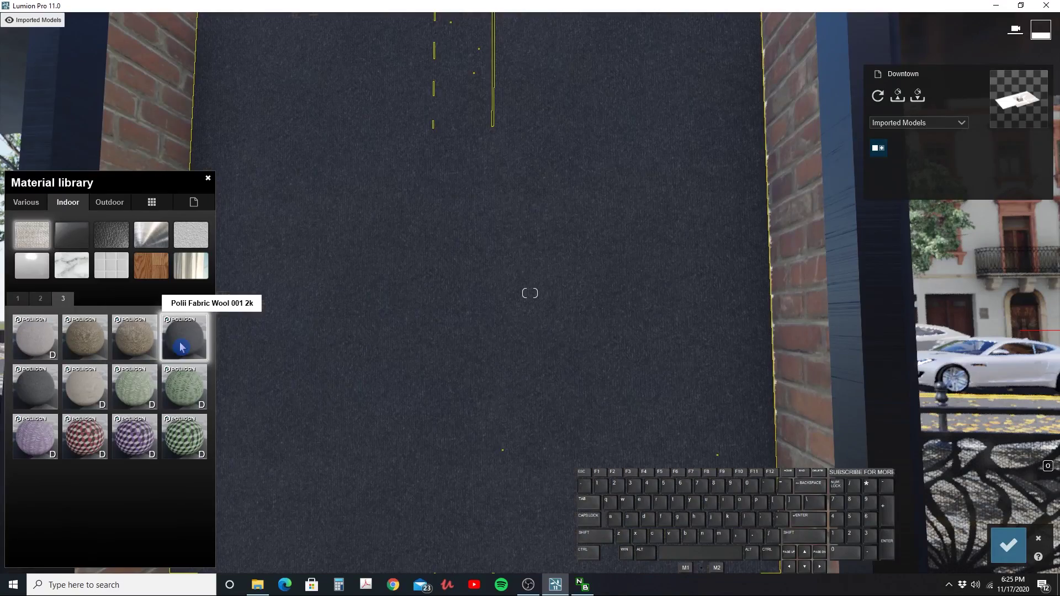
pyautogui.click(38, 390)
pyautogui.click(84, 388)
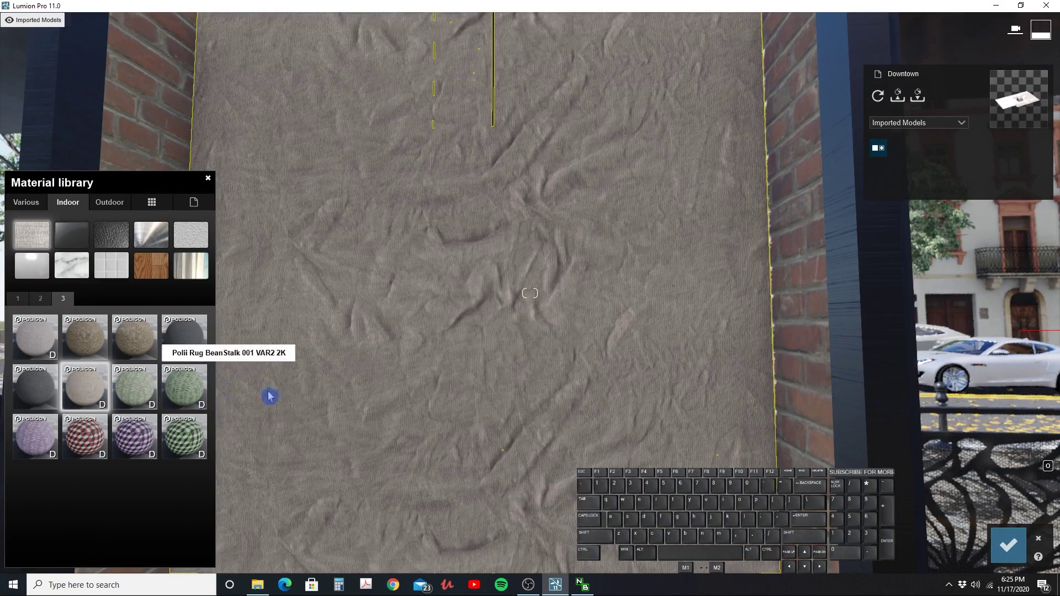
pyautogui.scroll(-3, 247, 381)
pyautogui.moveTo(365, 461); pyautogui.dragTo(346, 413, button='right')
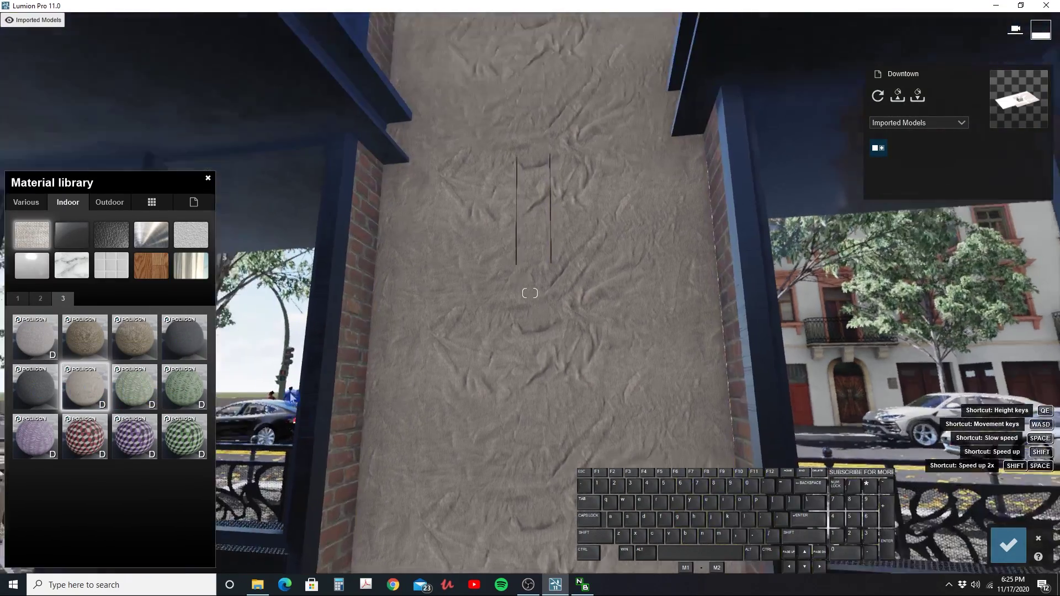
pyautogui.scroll(-4, 345, 414)
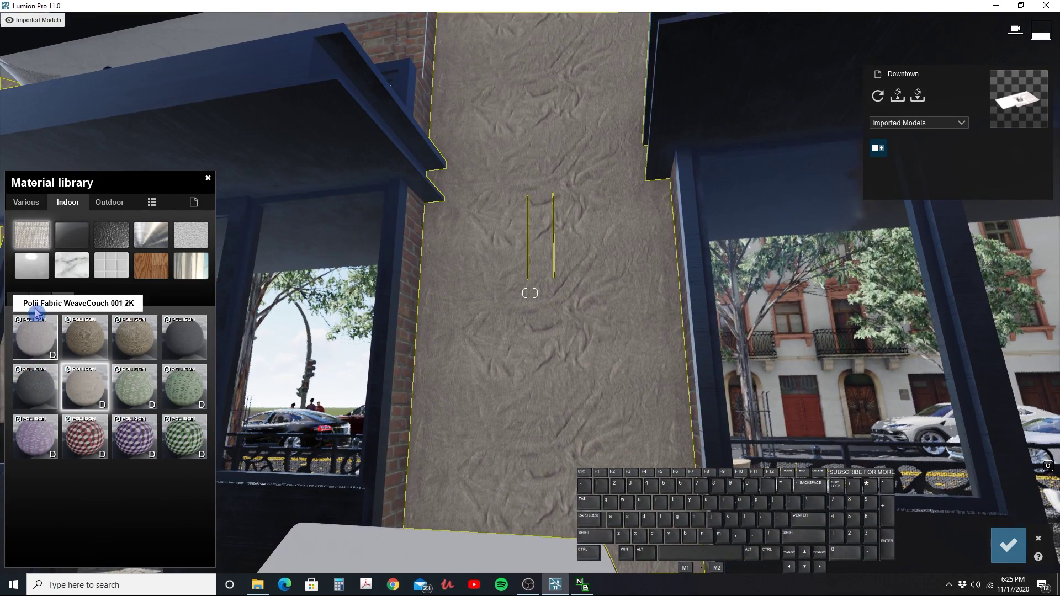
# - Try the plaid Evermotion Fabric 002 2048 from page 2, and replace it with the first carpet on page 1
pyautogui.click(38, 304)
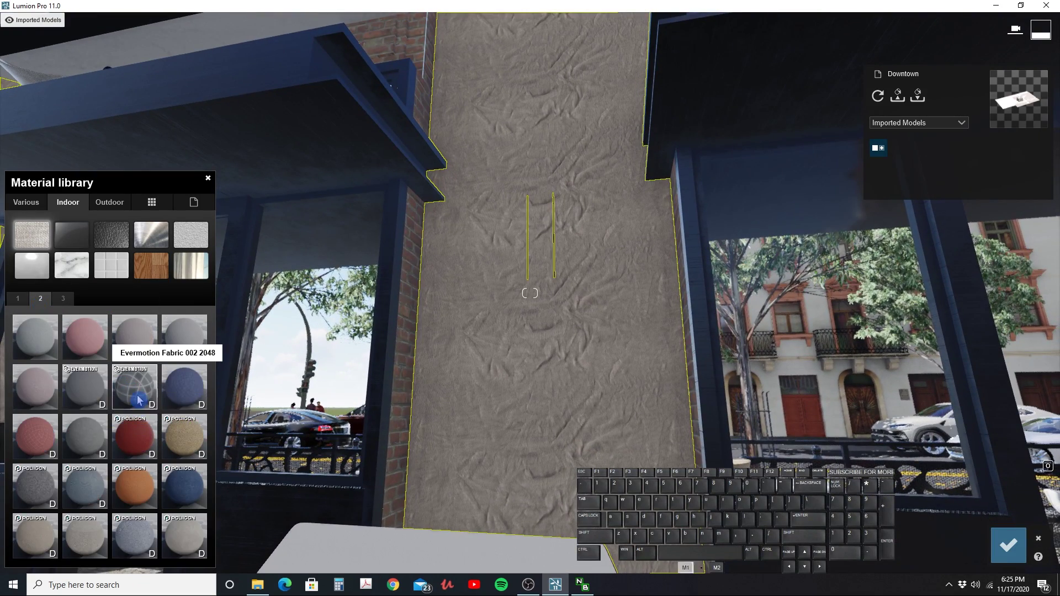
pyautogui.click(141, 399)
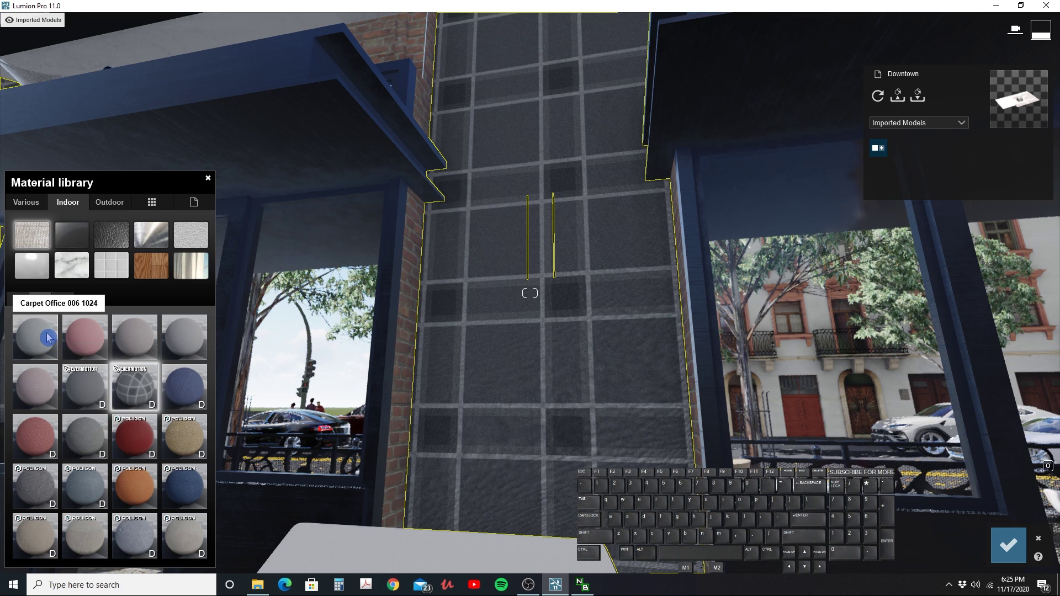
pyautogui.click(21, 302)
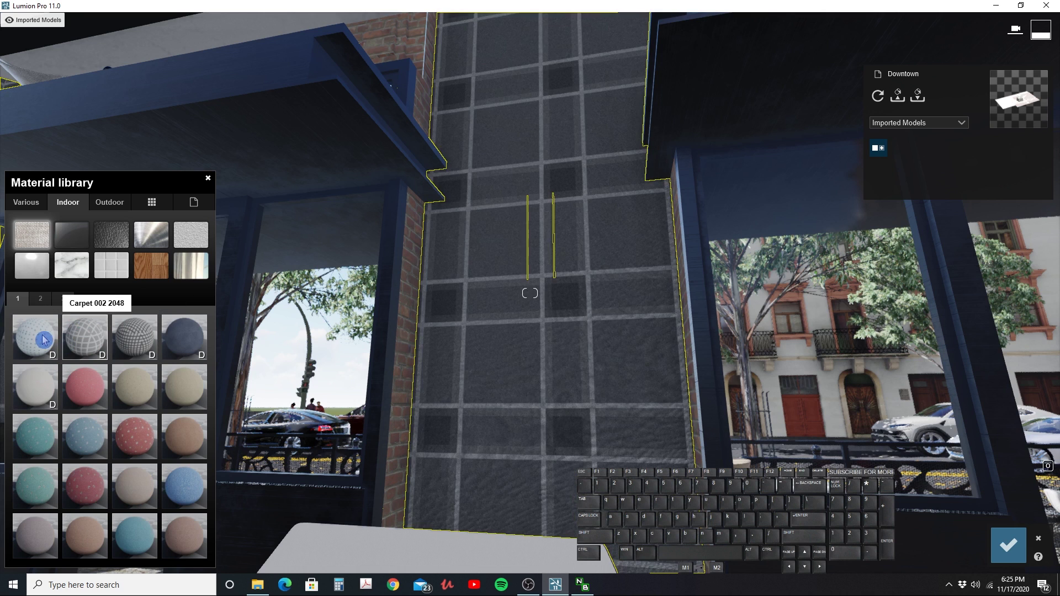
pyautogui.click(40, 338)
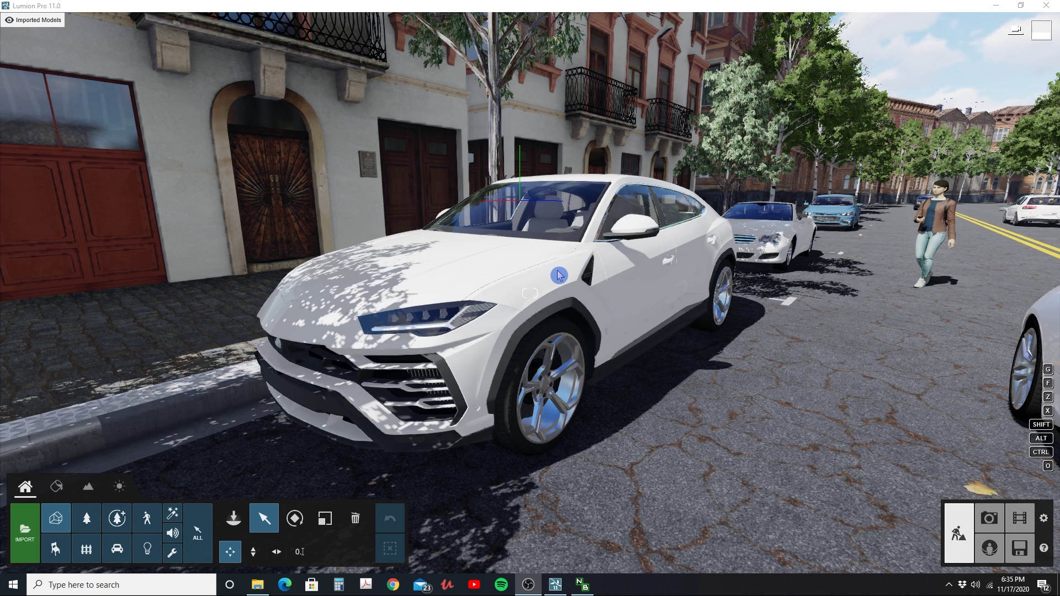
# - Examine the white SUV parked on the street from its front and along its side
pyautogui.click(561, 306)
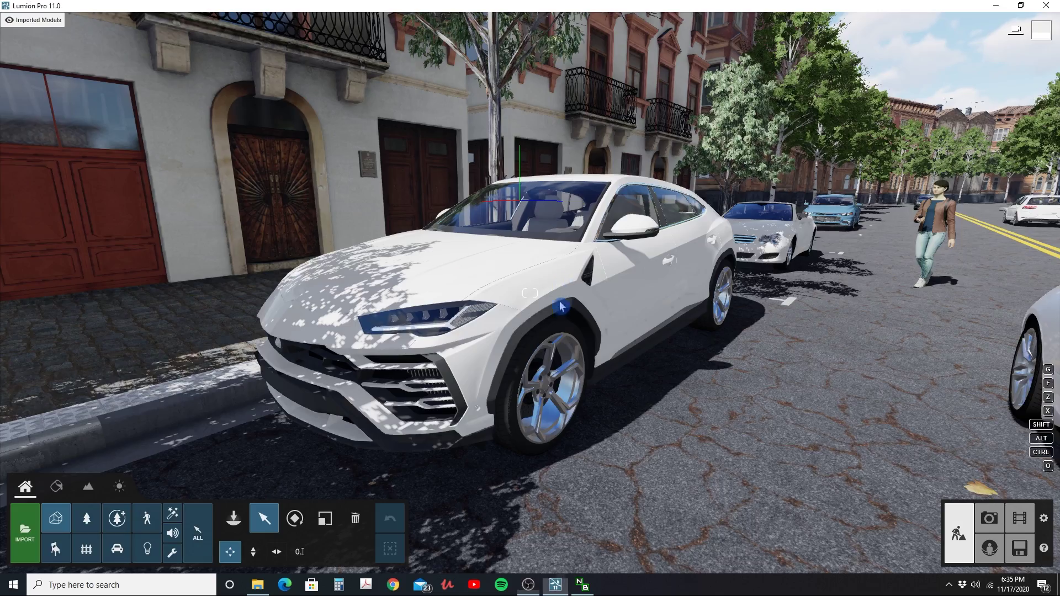
pyautogui.moveTo(561, 306)
pyautogui.mouseDown(button='right')
pyautogui.moveTo(483, 310)
pyautogui.moveTo(558, 308)
pyautogui.moveTo(497, 310)
pyautogui.moveTo(575, 320)
pyautogui.mouseUp(button='right')
pyautogui.press('s')
pyautogui.press('d')
pyautogui.press('w')
pyautogui.press('d')
pyautogui.press('s')
pyautogui.press('w')
pyautogui.press('s')
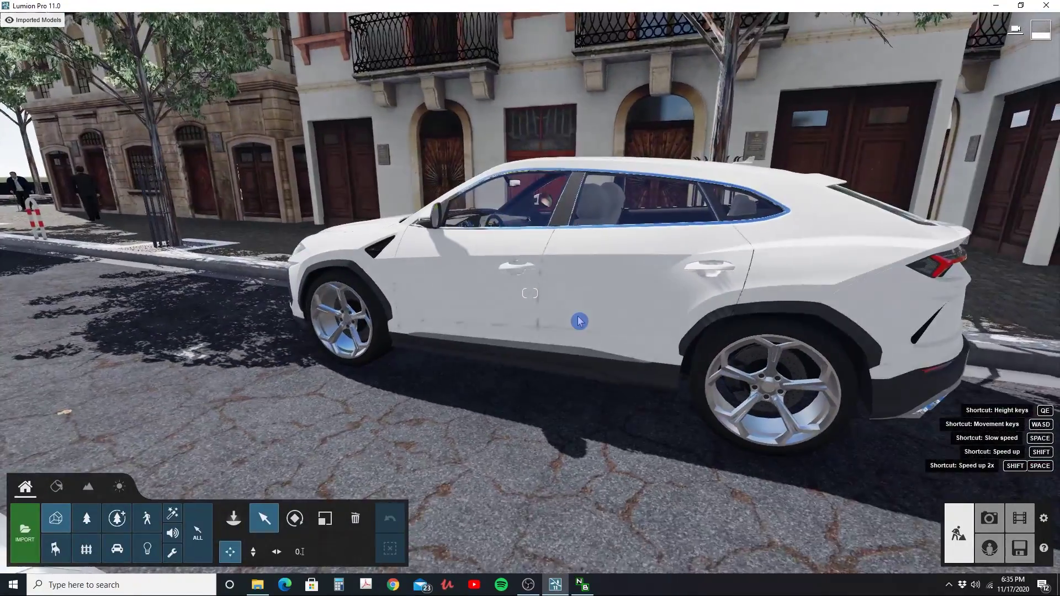
pyautogui.press('a')
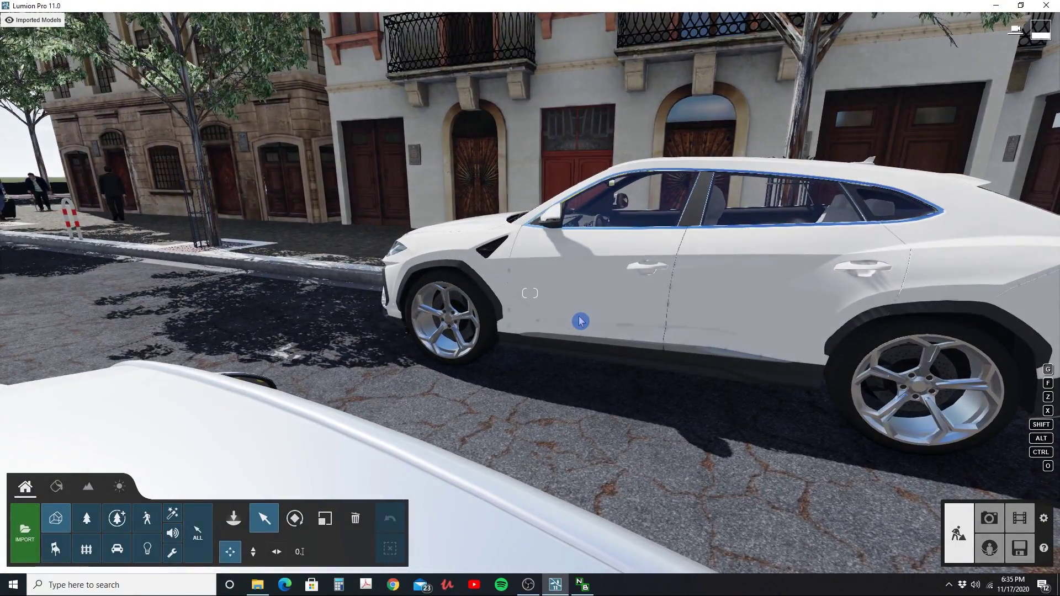
pyautogui.press('a')
pyautogui.moveTo(580, 321)
pyautogui.mouseDown(button='right')
pyautogui.moveTo(643, 314)
pyautogui.moveTo(581, 321)
pyautogui.mouseUp(button='right')
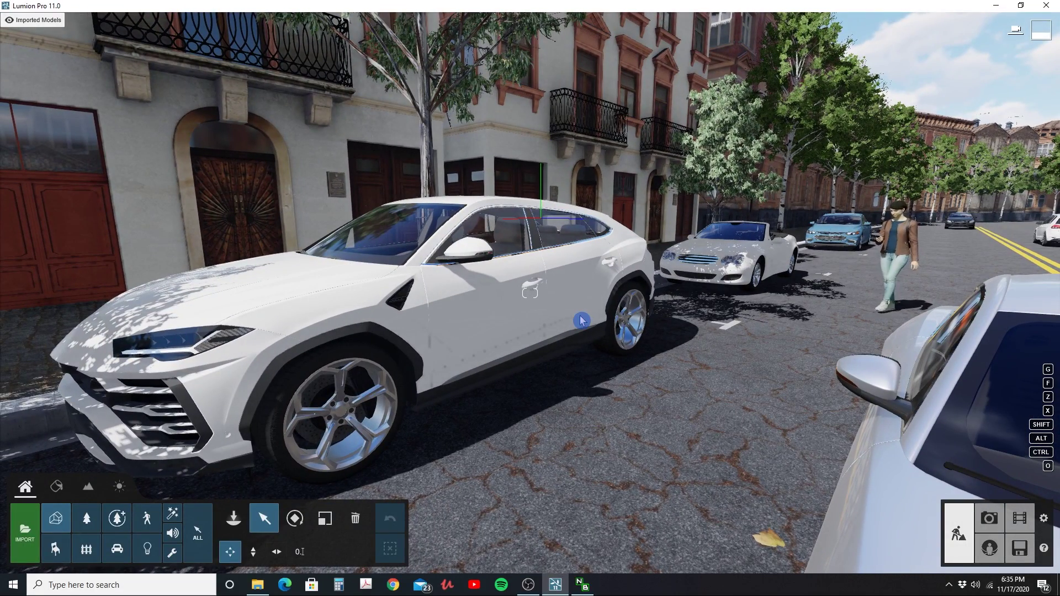
# - Select the white SUV HD 002 among the vehicles and change its body color to orange
pyautogui.click(58, 487)
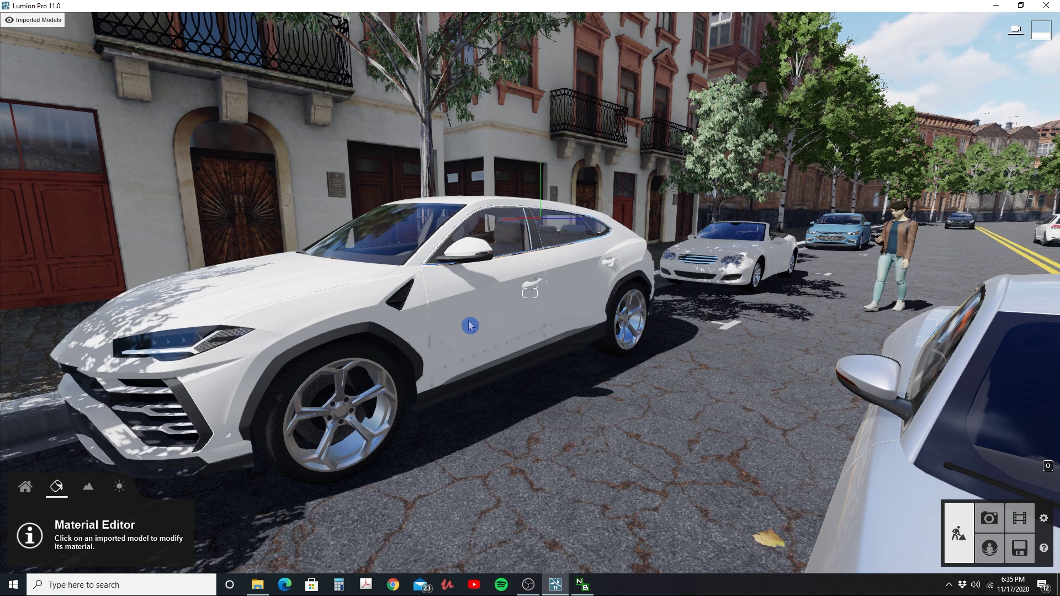
pyautogui.click(30, 495)
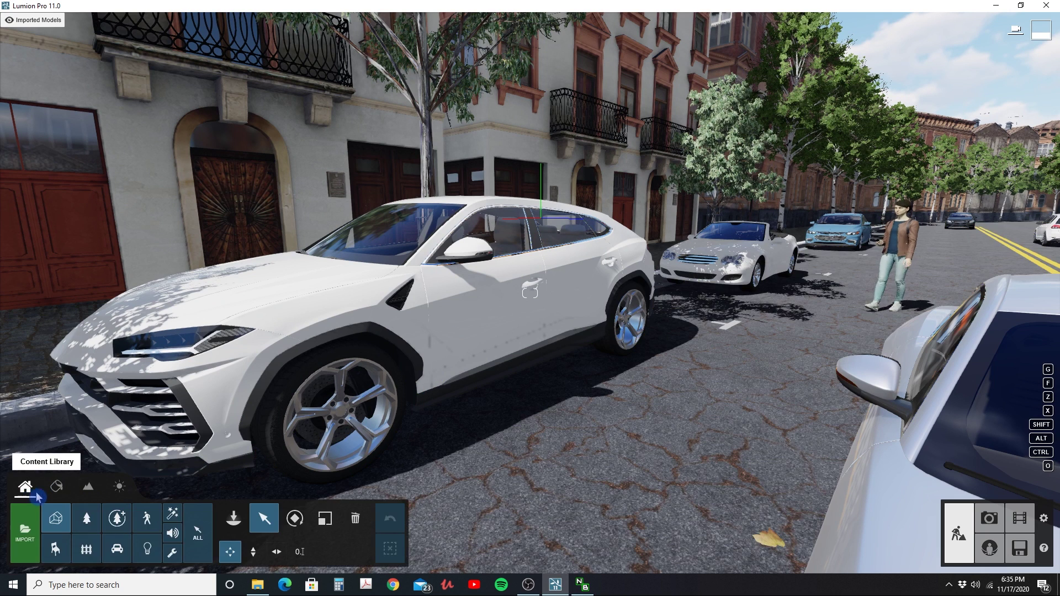
pyautogui.click(117, 550)
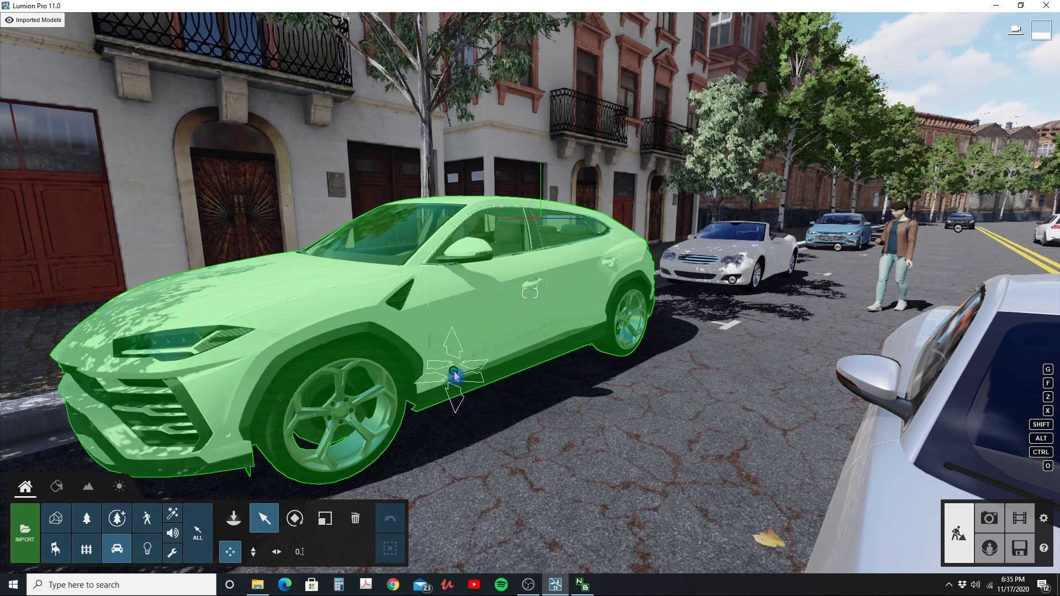
pyautogui.click(454, 376)
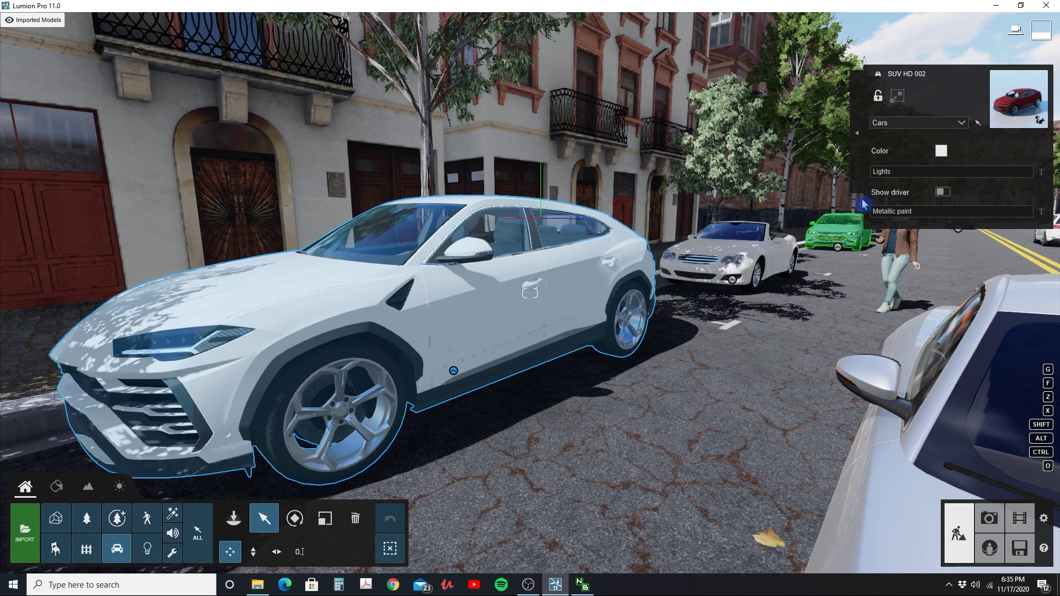
pyautogui.click(941, 152)
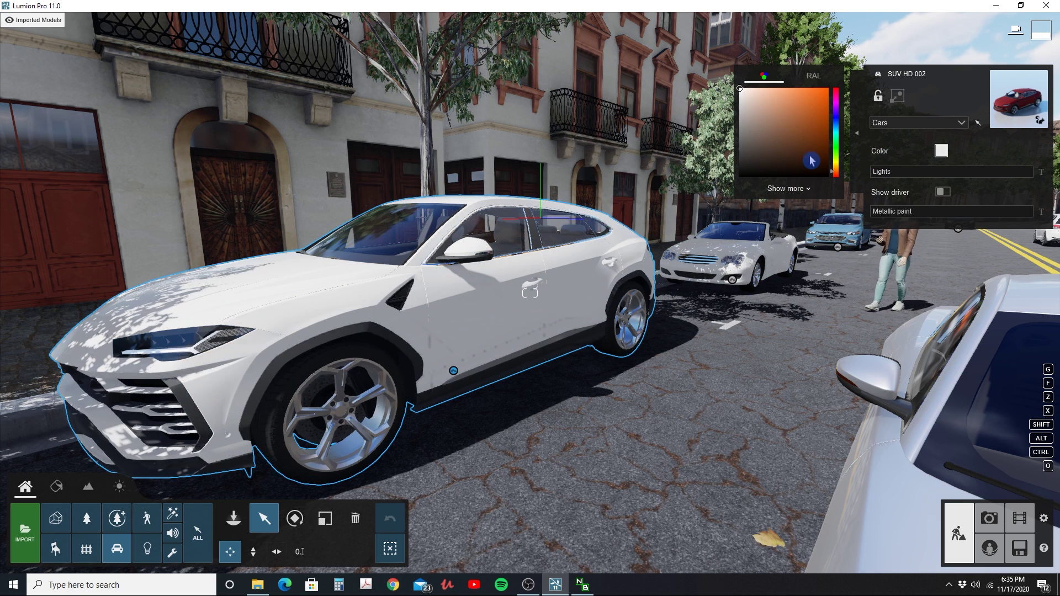
pyautogui.moveTo(812, 147); pyautogui.dragTo(839, 80)
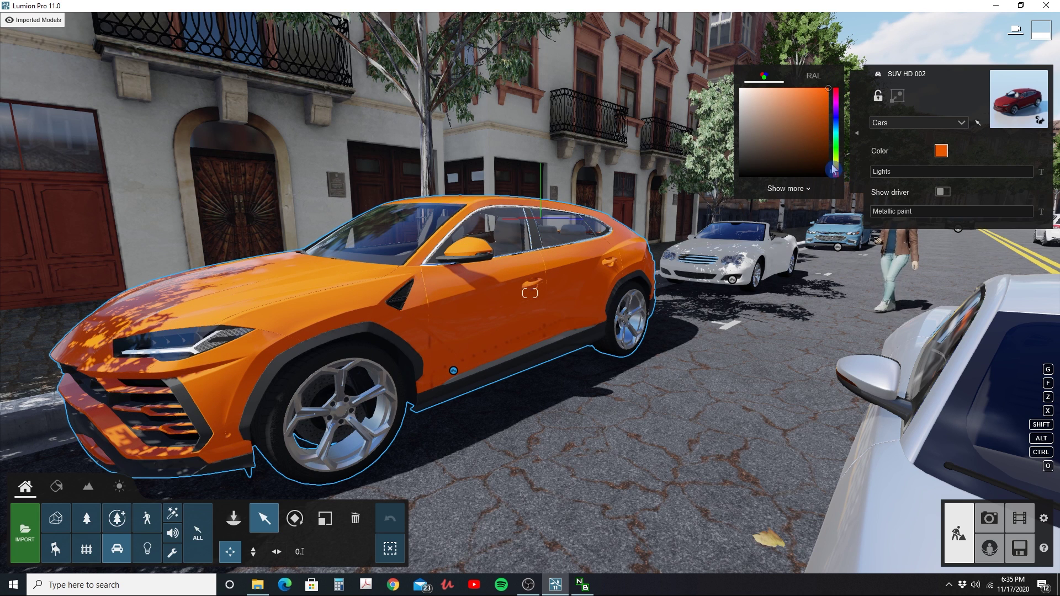
pyautogui.moveTo(837, 163)
pyautogui.mouseDown()
pyautogui.moveTo(837, 151)
pyautogui.moveTo(839, 175)
pyautogui.mouseUp()
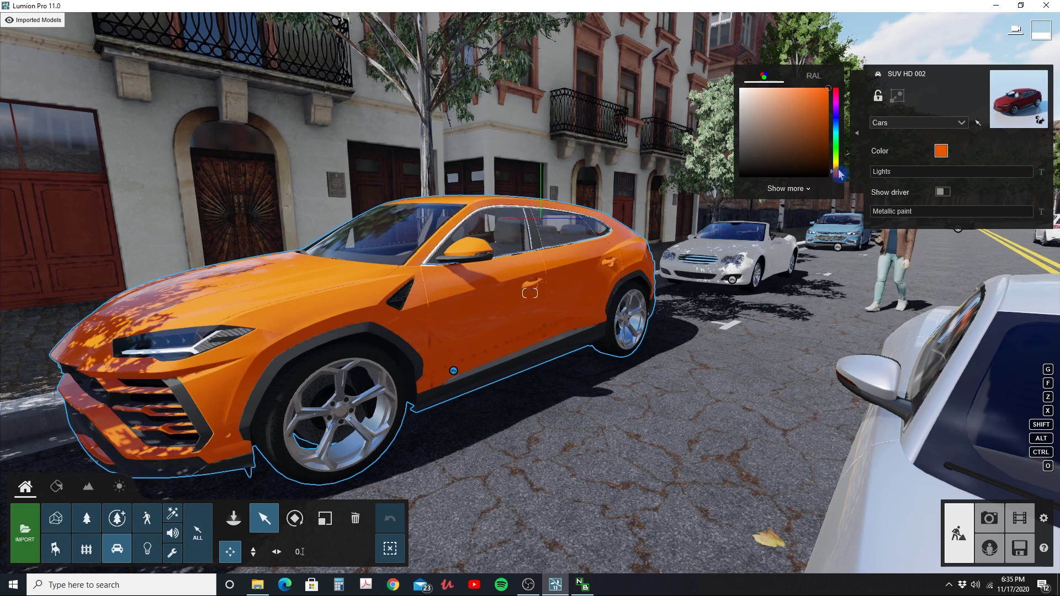
# - Turn the orange SUV's lights up partway and inspect the headlights and bodywork from the front and side
pyautogui.press('a')
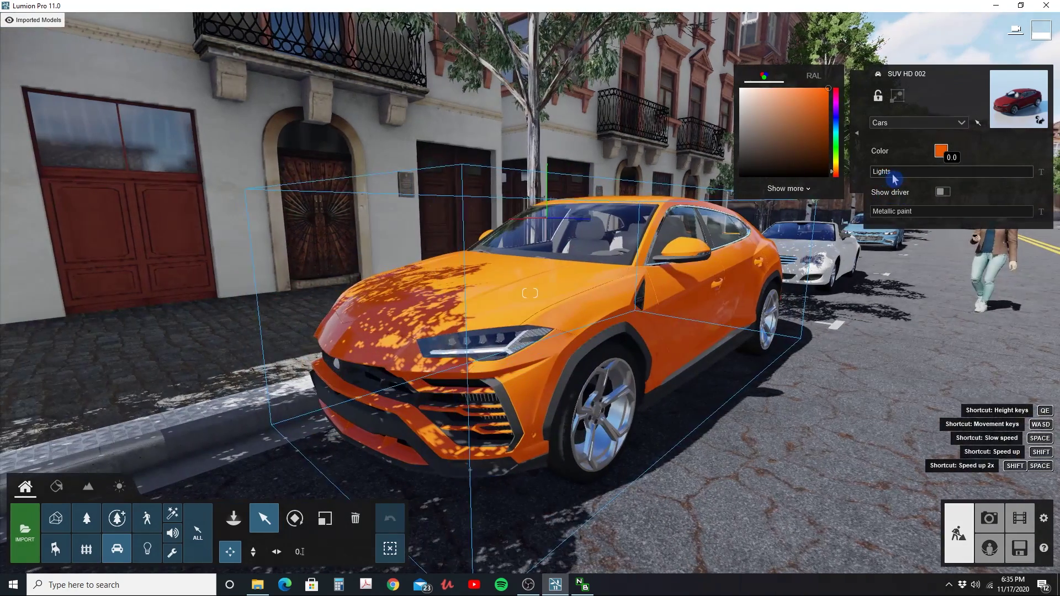
pyautogui.moveTo(895, 177); pyautogui.dragTo(931, 177)
pyautogui.press('a')
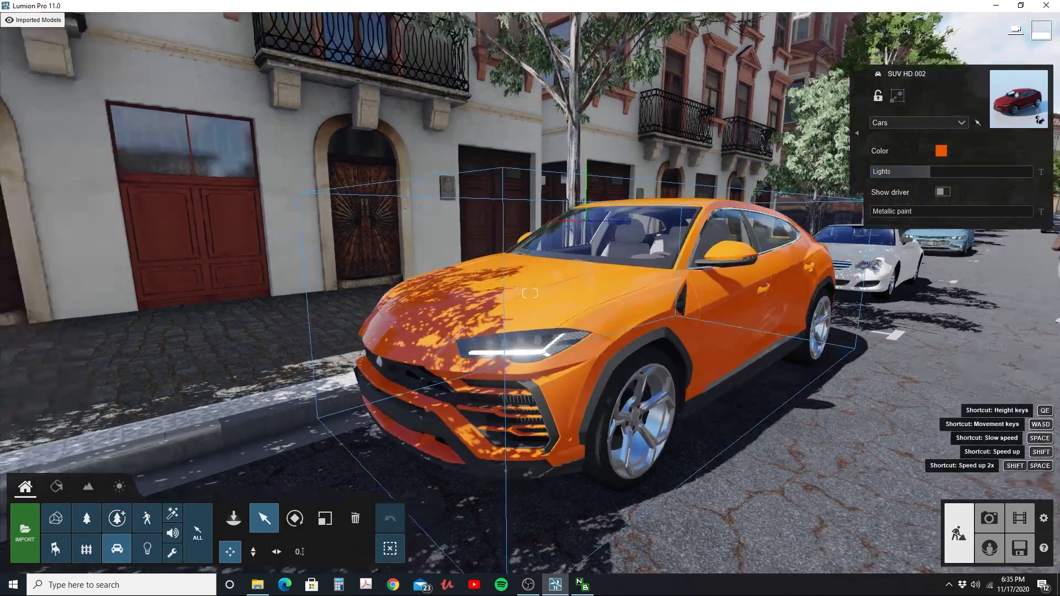
pyautogui.moveTo(643, 309); pyautogui.dragTo(754, 303, button='right')
pyautogui.press('d')
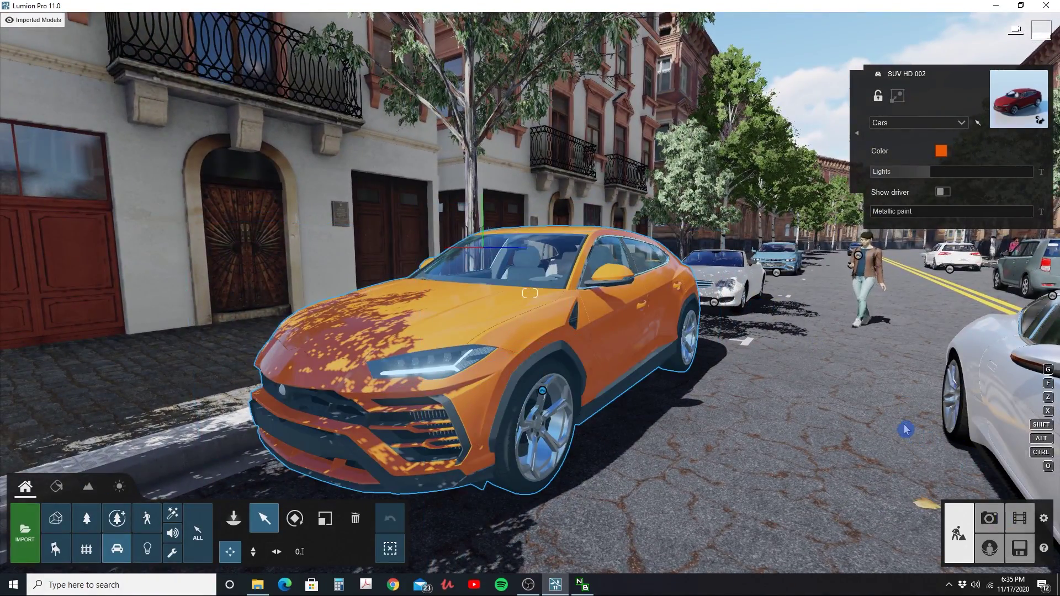
pyautogui.press('d')
pyautogui.moveTo(892, 423); pyautogui.dragTo(800, 420, button='right')
pyautogui.press('d')
pyautogui.press('w')
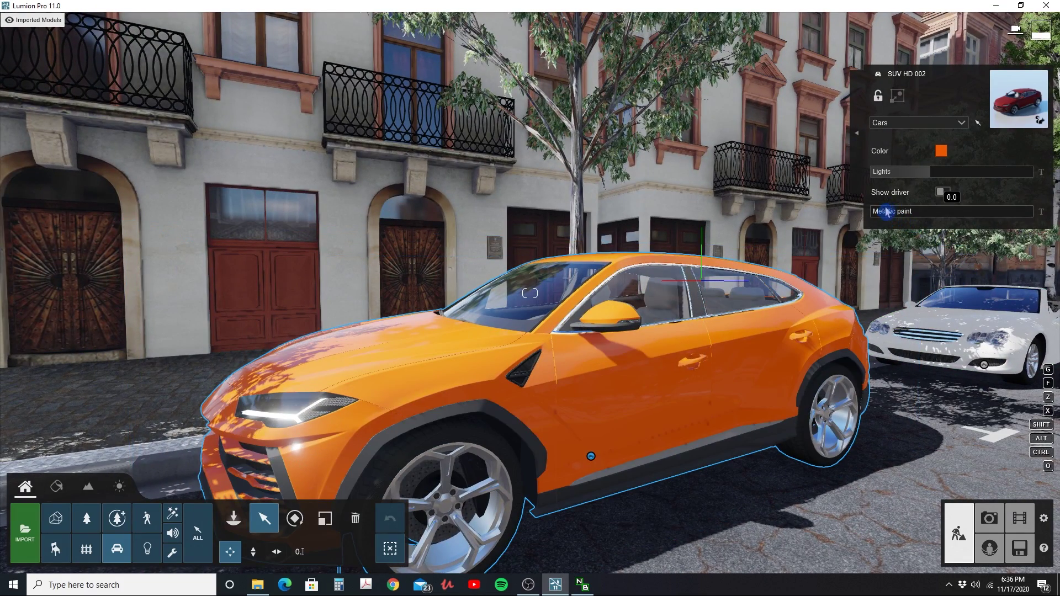
pyautogui.press('s')
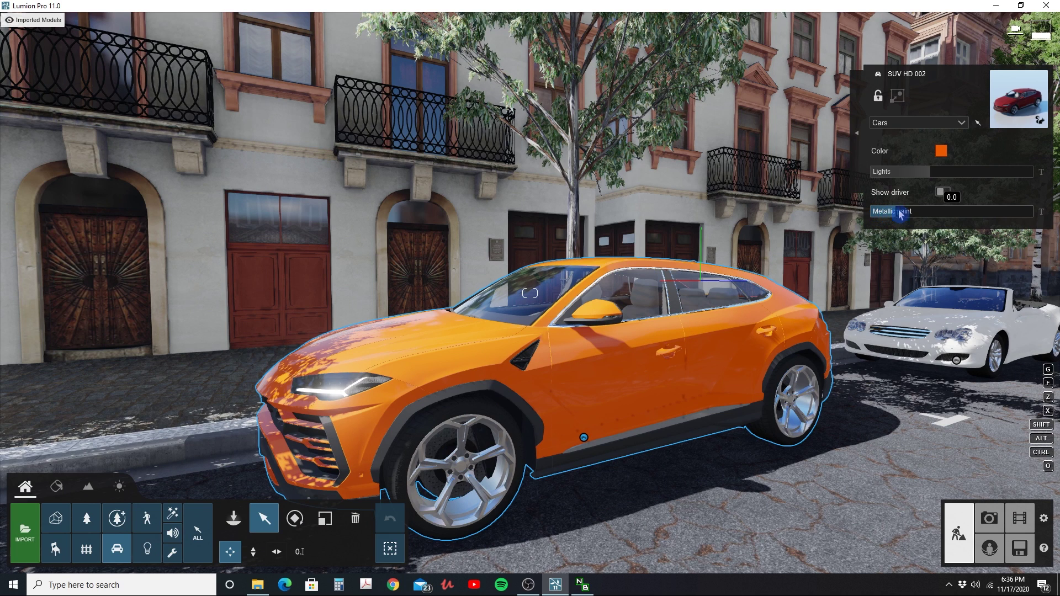
# - Raise the orange SUV's metallic paint to about 0.3 and preview the car's rear in photo 9
pyautogui.moveTo(899, 215)
pyautogui.mouseDown()
pyautogui.moveTo(1046, 216)
pyautogui.moveTo(1003, 224)
pyautogui.moveTo(1040, 226)
pyautogui.moveTo(997, 225)
pyautogui.mouseUp()
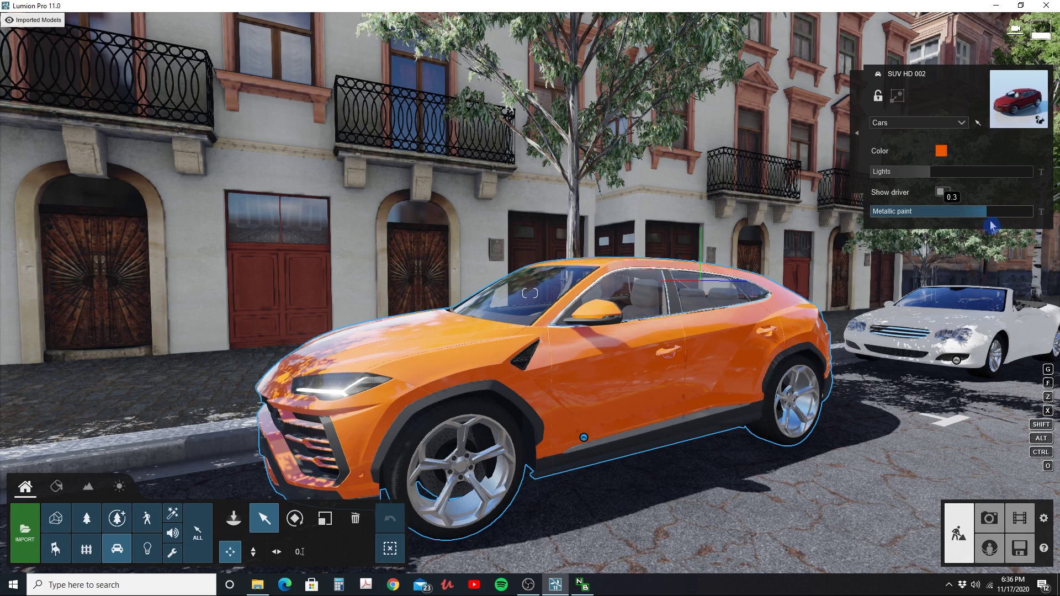
pyautogui.press('a')
pyautogui.moveTo(721, 300); pyautogui.dragTo(801, 306, button='right')
pyautogui.press('w')
pyautogui.press('e')
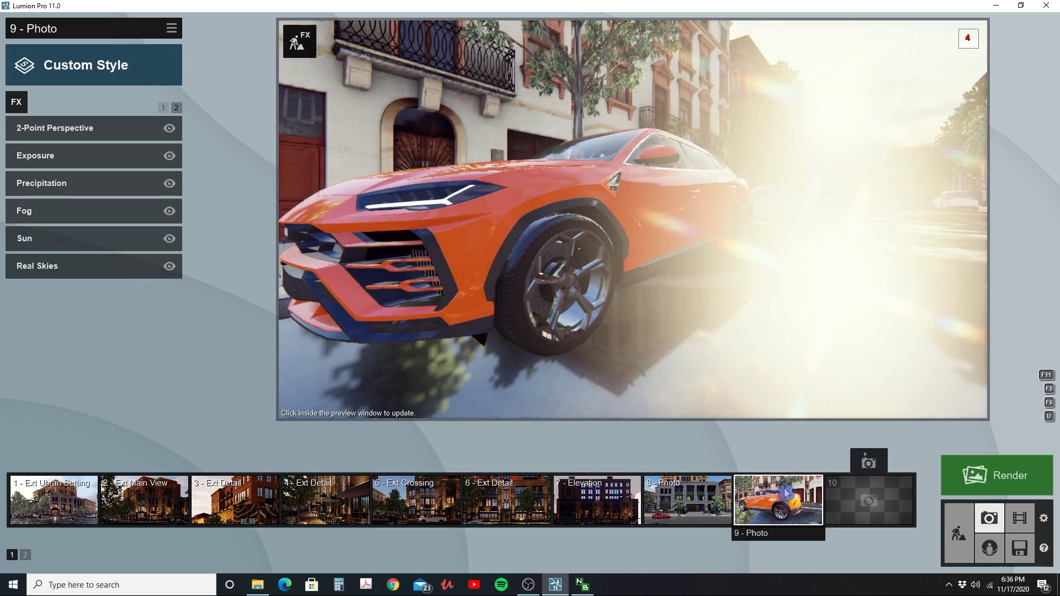
pyautogui.click(784, 500)
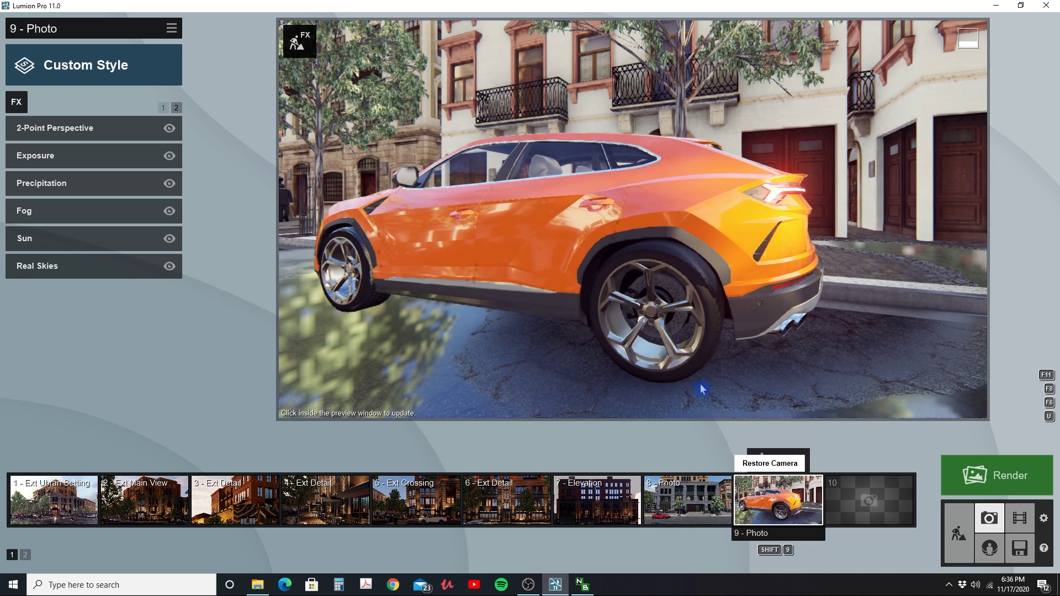
pyautogui.click(617, 293)
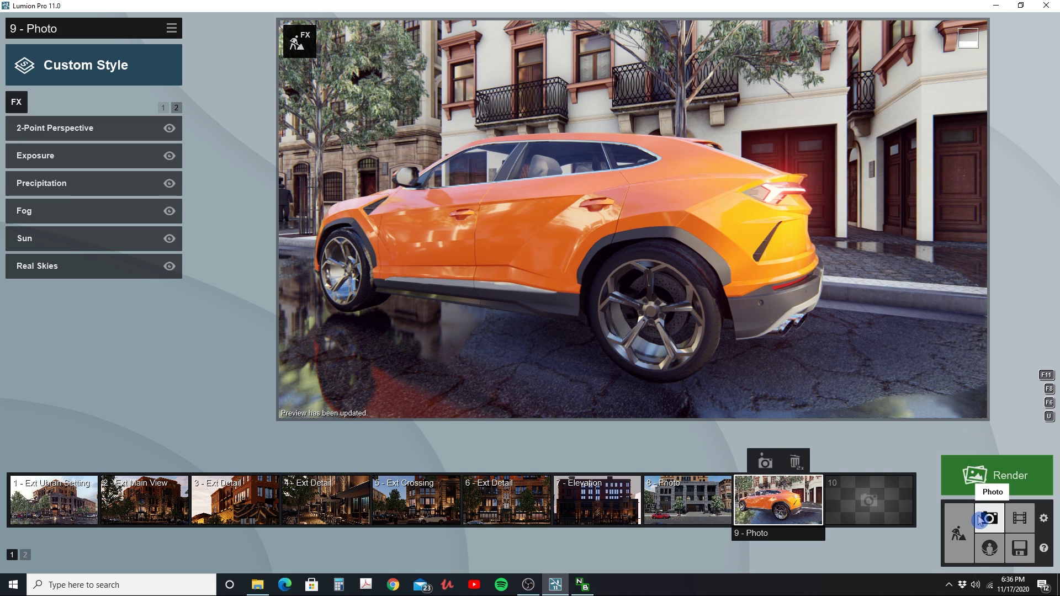
# - Raise the SUV's metallic paint to nearly full strength and preview the finish in photo 9
pyautogui.click(963, 531)
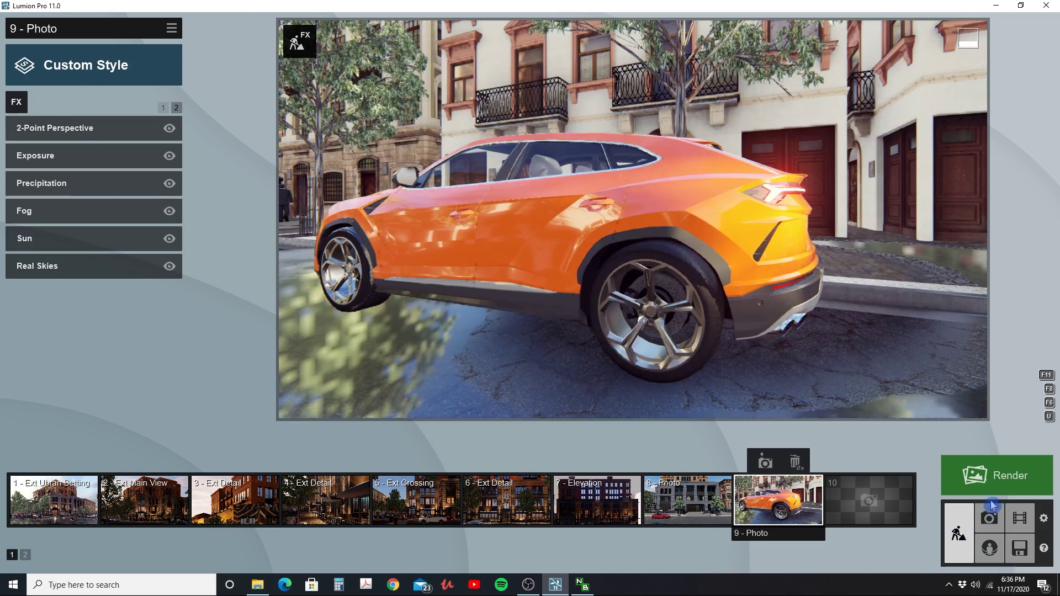
pyautogui.click(592, 313)
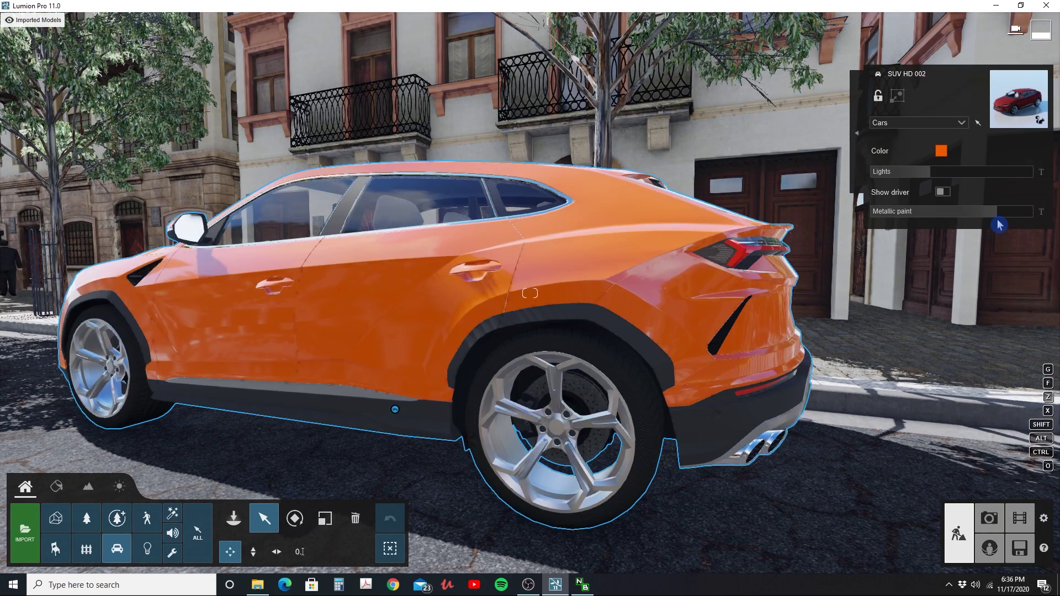
pyautogui.moveTo(1001, 215)
pyautogui.mouseDown()
pyautogui.moveTo(1037, 219)
pyautogui.moveTo(998, 218)
pyautogui.moveTo(1023, 219)
pyautogui.mouseUp()
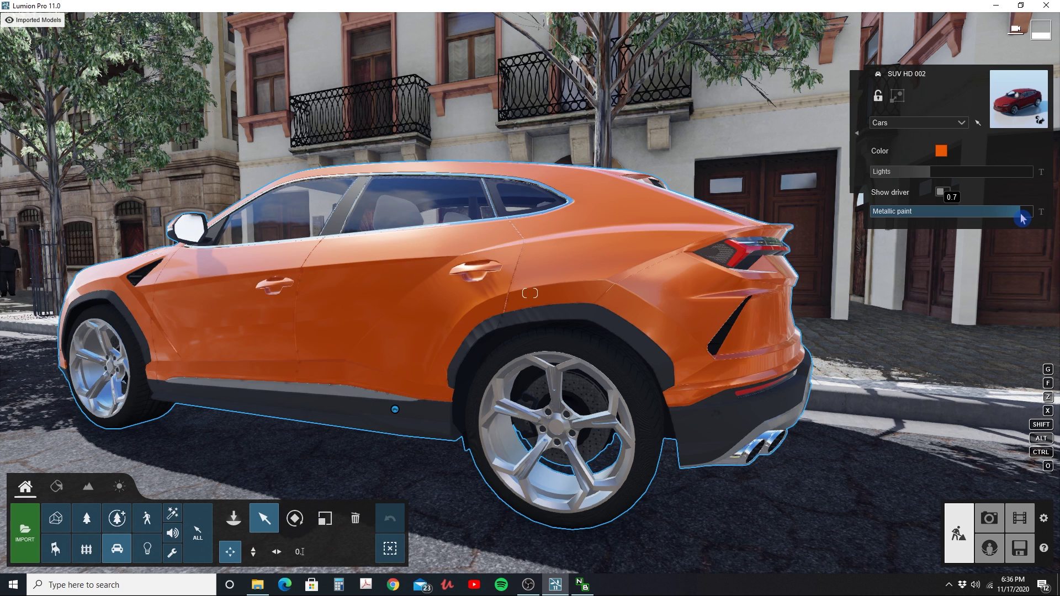
pyautogui.moveTo(1023, 219); pyautogui.dragTo(1034, 218)
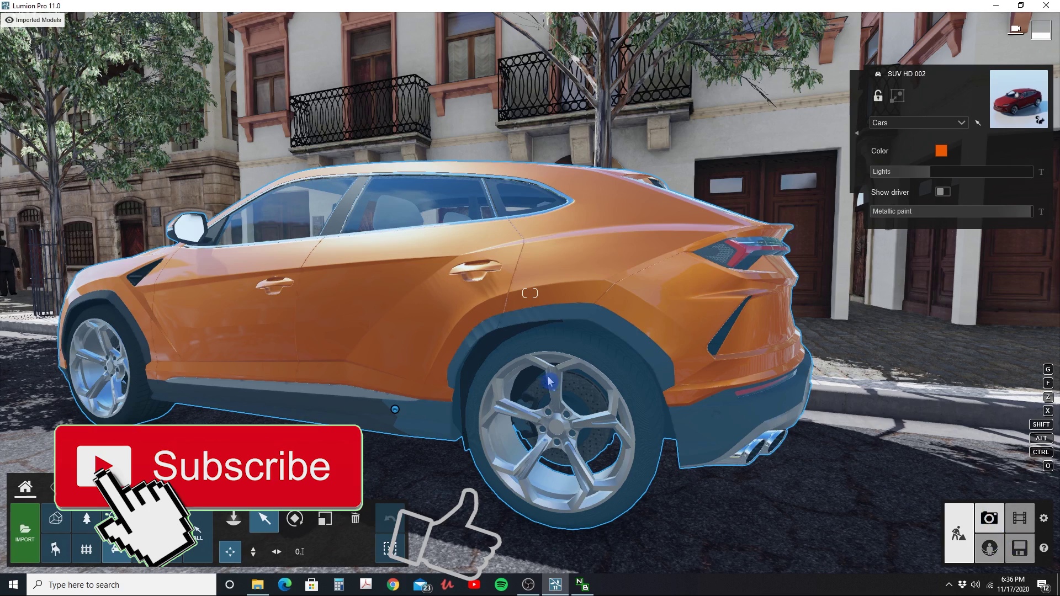
pyautogui.click(989, 518)
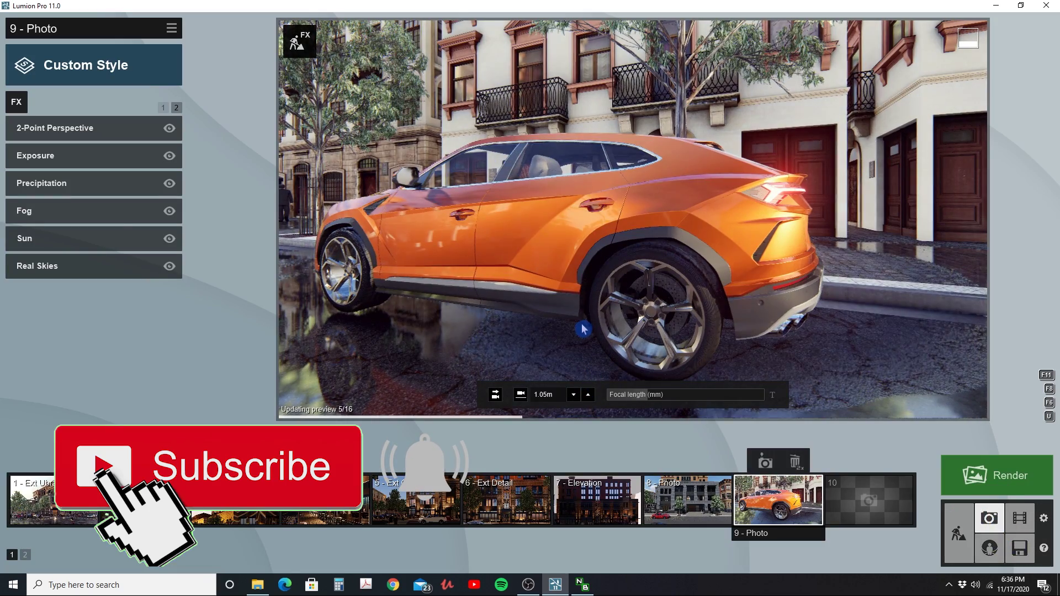
pyautogui.click(766, 467)
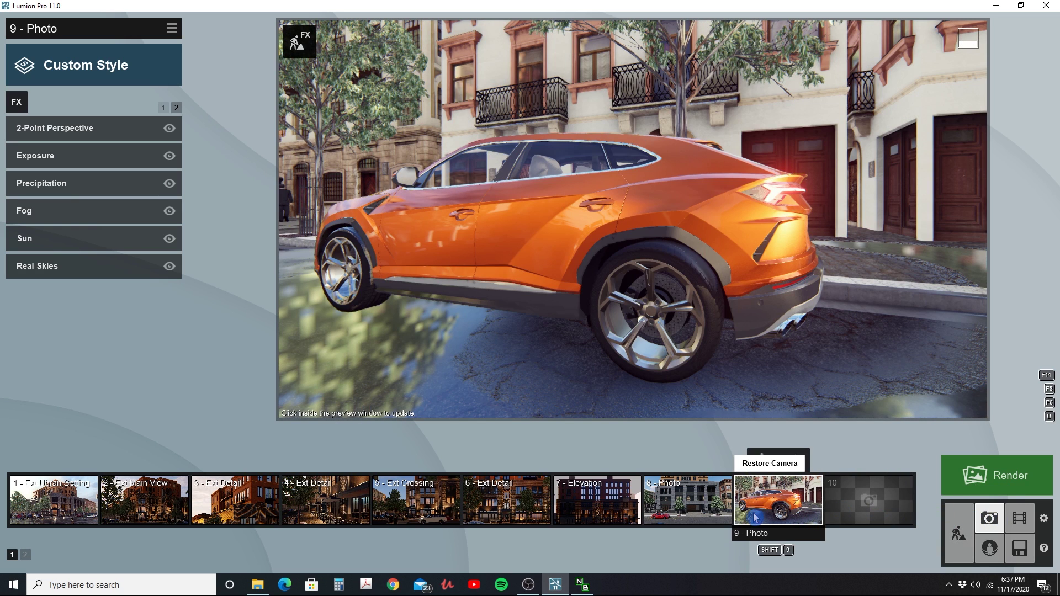
# - Render photo 9 at Desktop size, 1920x1080, overwriting urus.jpg on the desktop
pyautogui.click(975, 486)
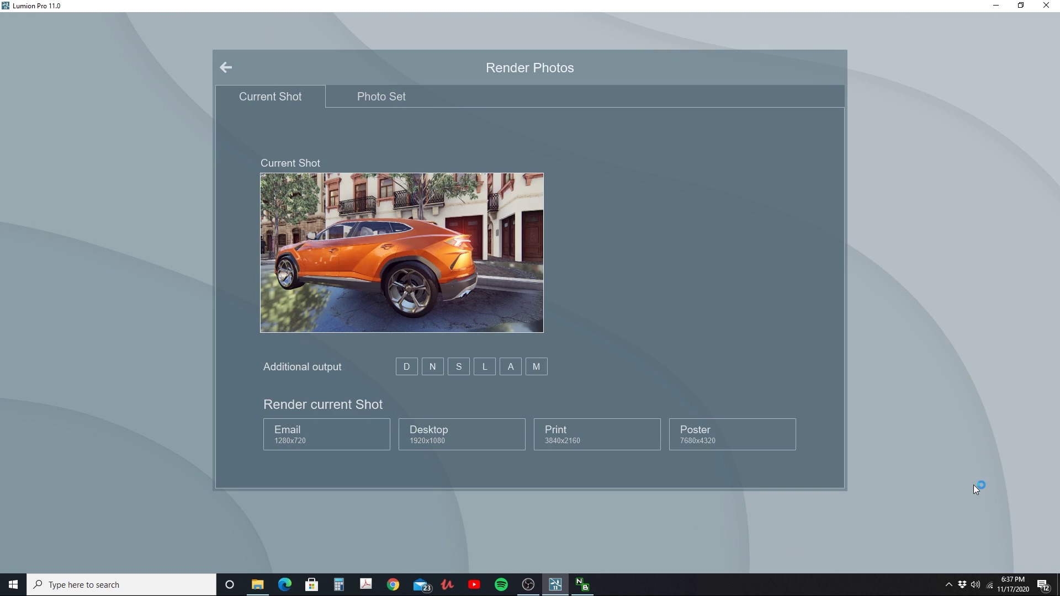
pyautogui.click(464, 434)
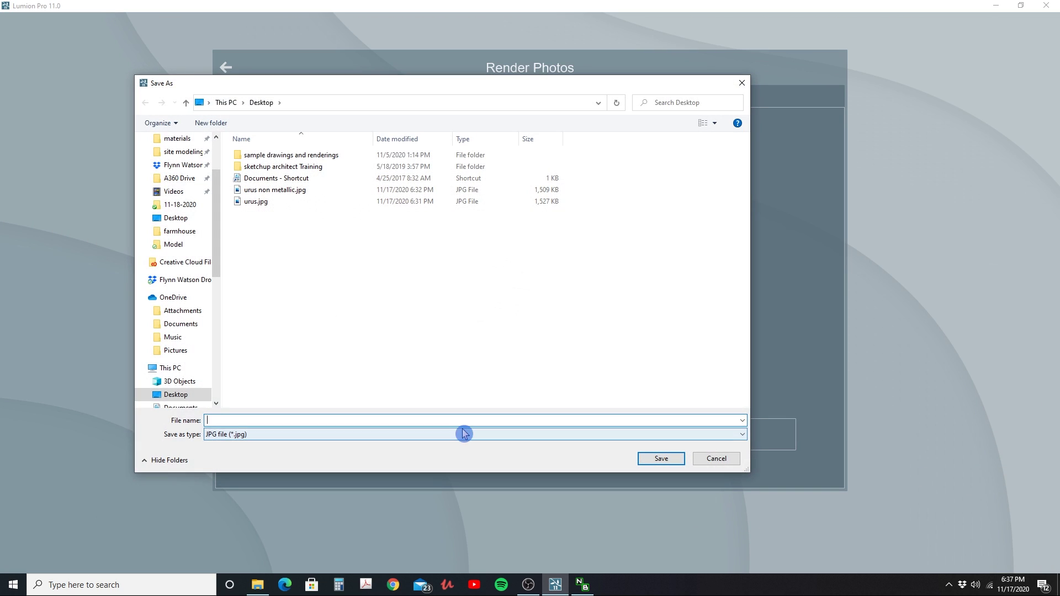
pyautogui.click(262, 206)
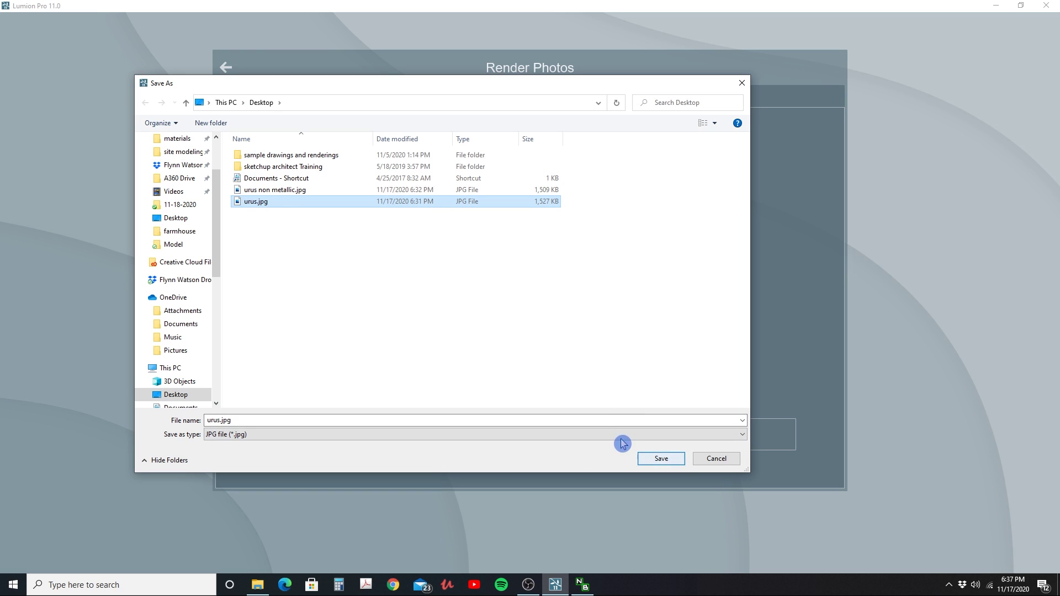
pyautogui.click(667, 461)
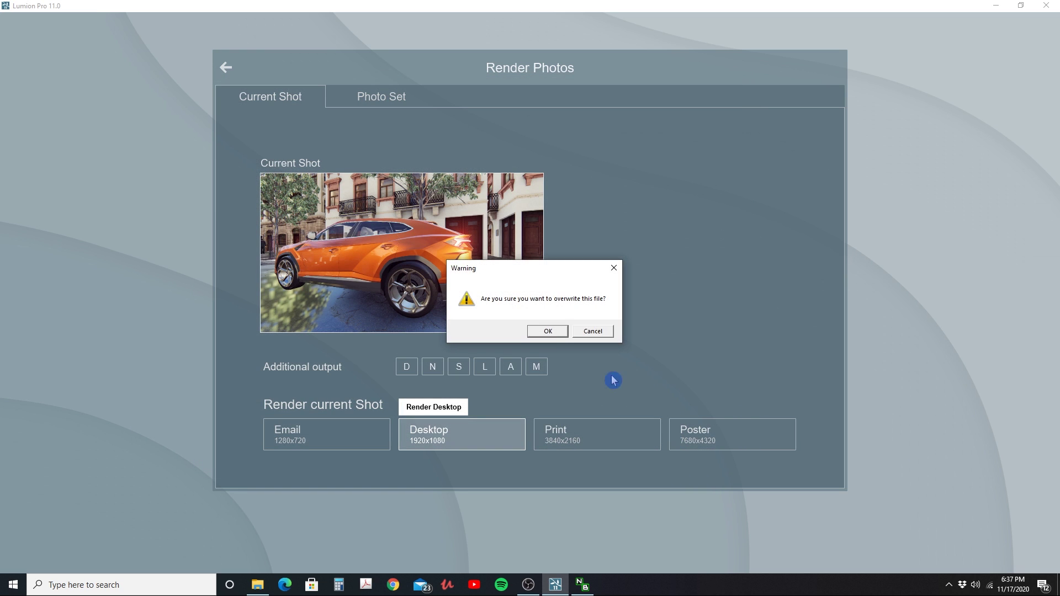
pyautogui.click(548, 332)
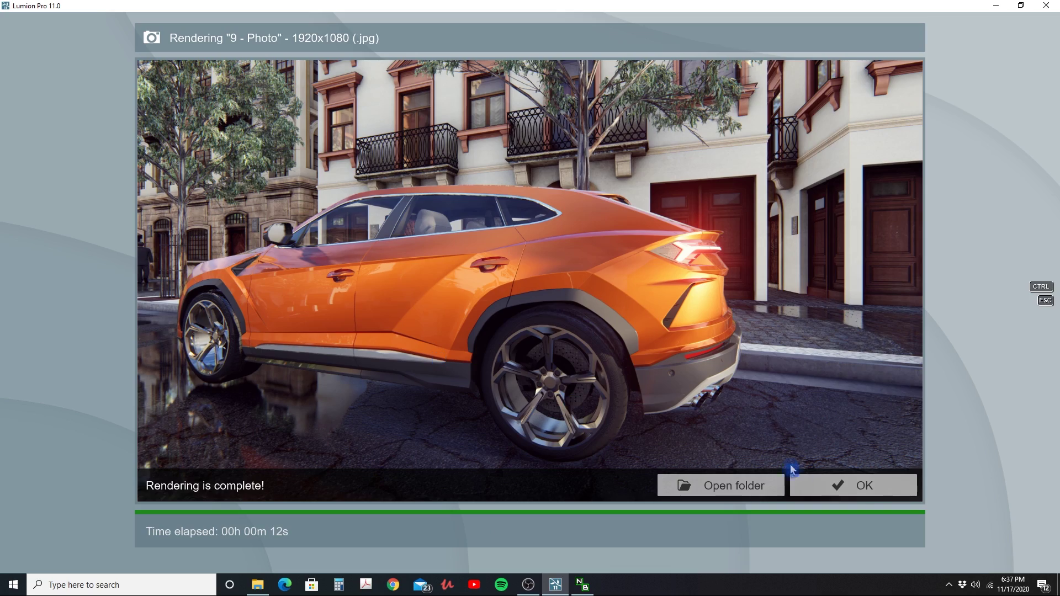
pyautogui.click(865, 486)
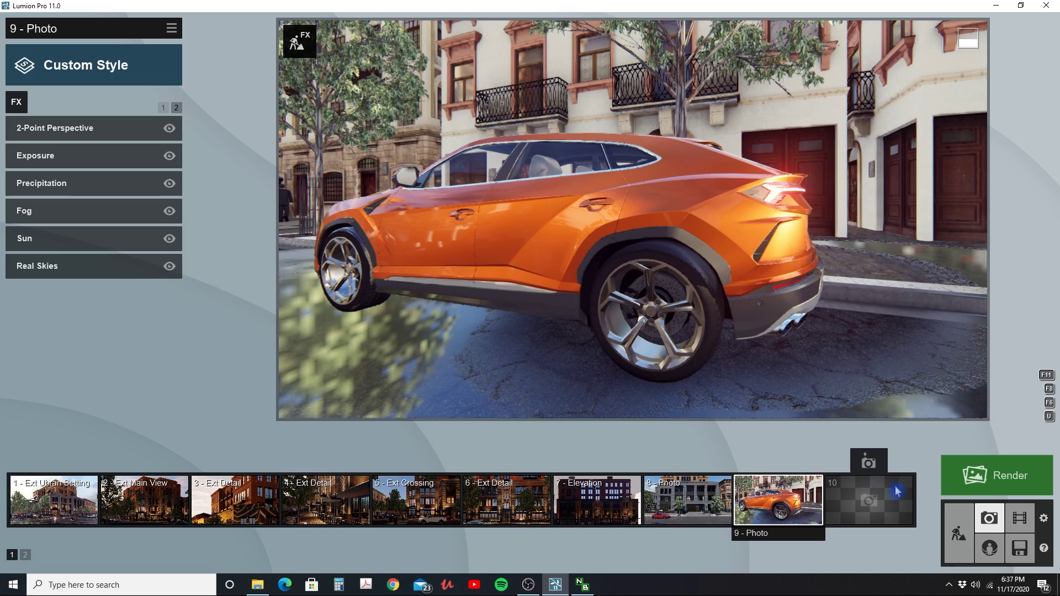
# - Reduce the orange SUV's metallic paint to zero and return to photo 9
pyautogui.click(959, 532)
pyautogui.click(403, 284)
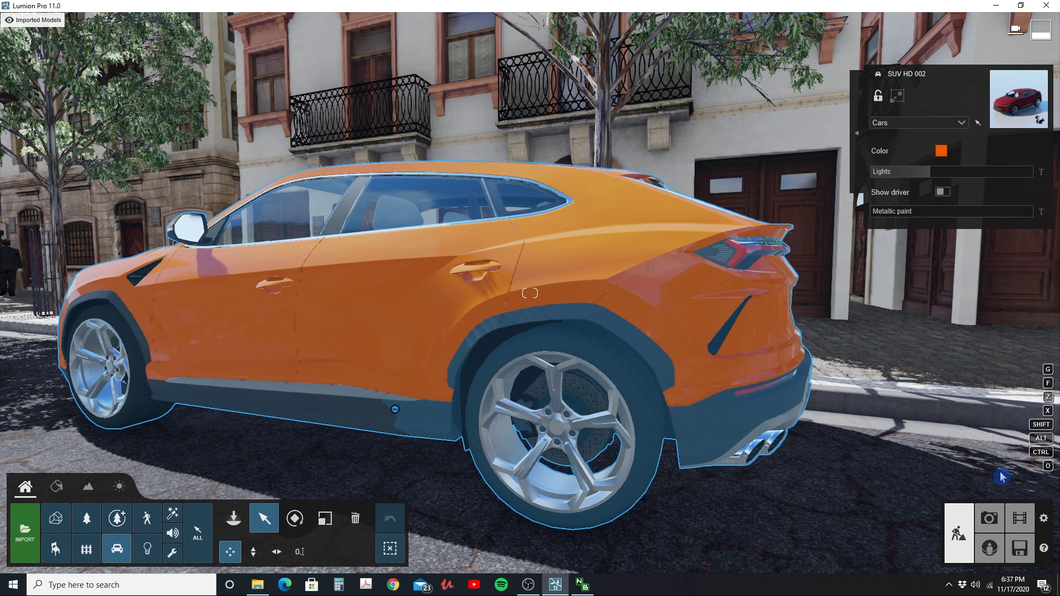
pyautogui.click(996, 514)
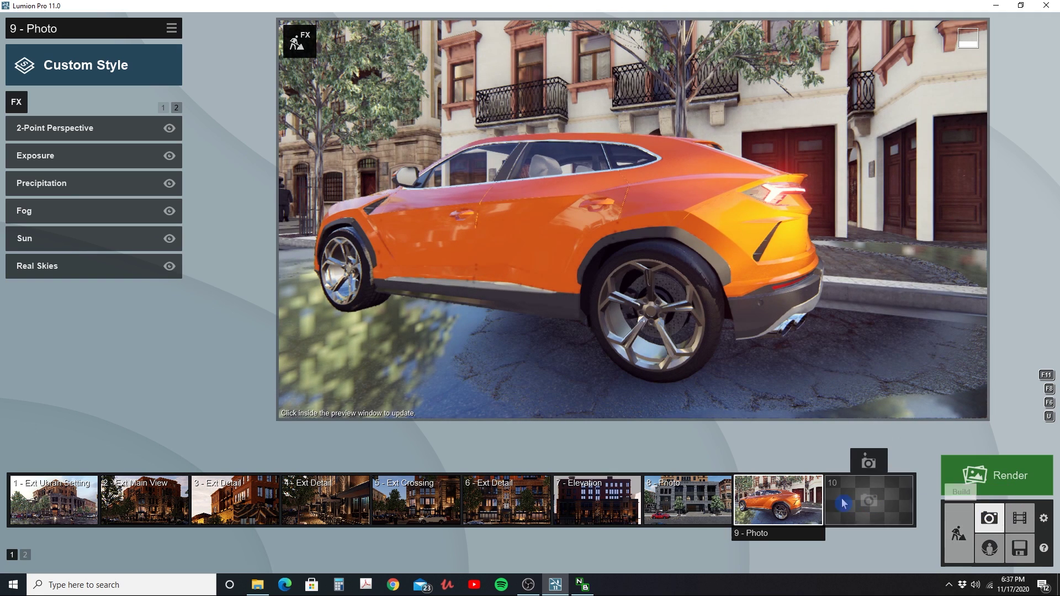
# - Render the non-metallic SUV shot at Desktop size, 1920x1080, overwriting urus non metallic.jpg
pyautogui.click(990, 479)
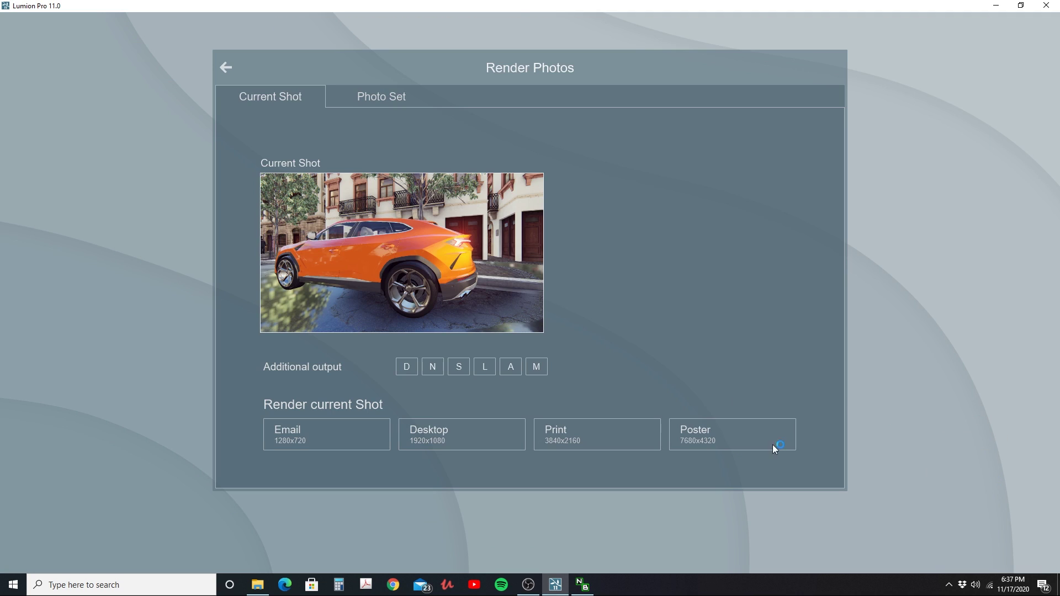
pyautogui.click(505, 439)
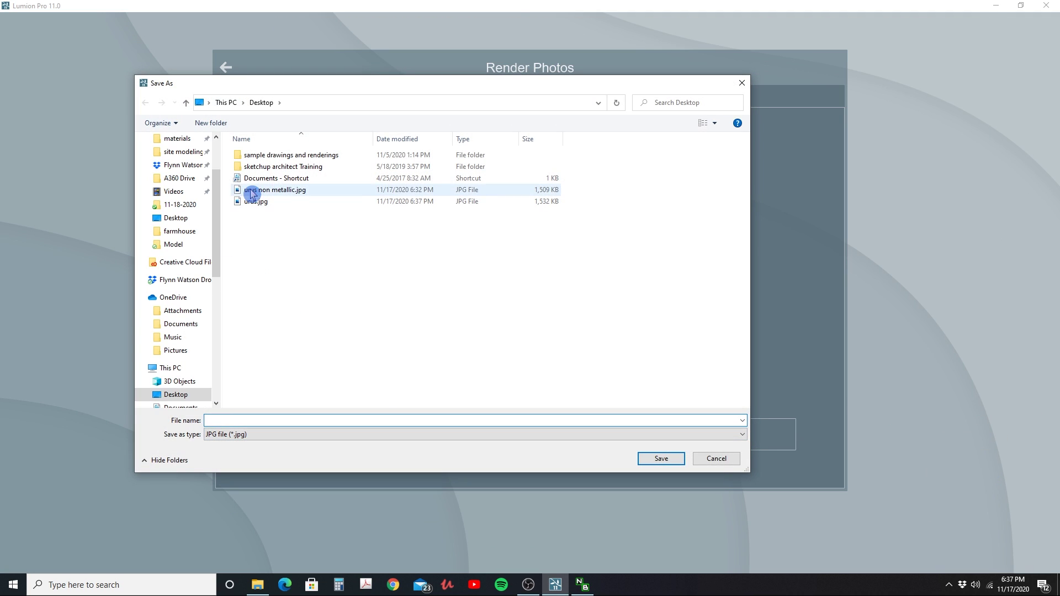
pyautogui.click(251, 192)
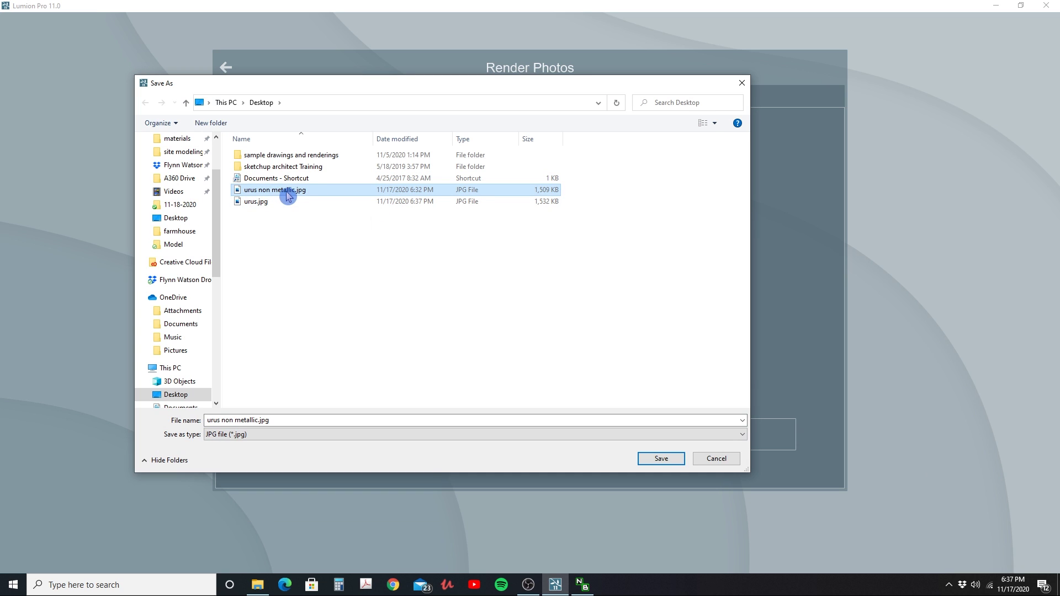
pyautogui.click(665, 460)
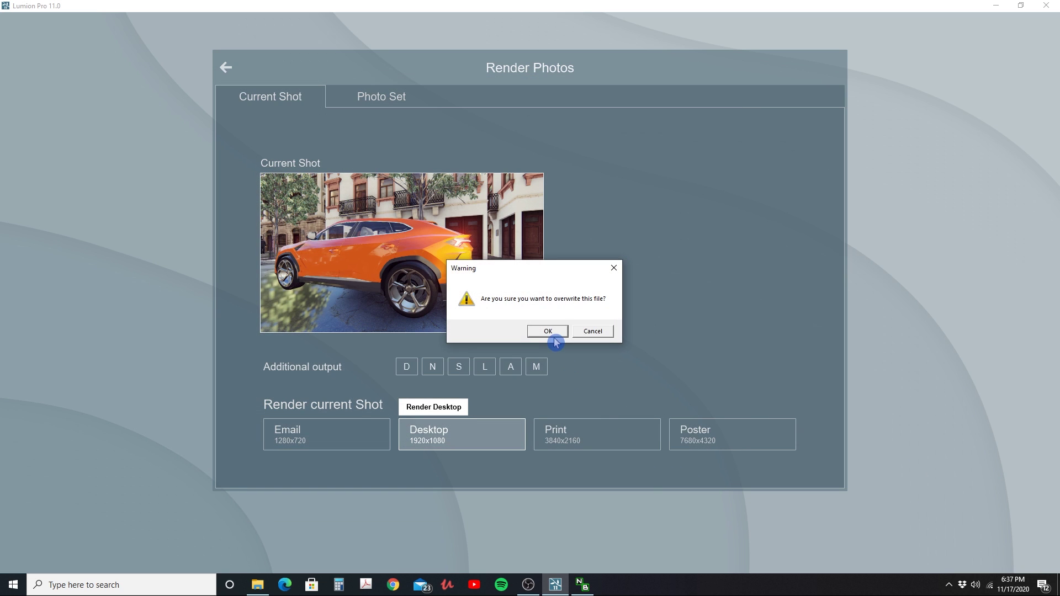
pyautogui.click(548, 332)
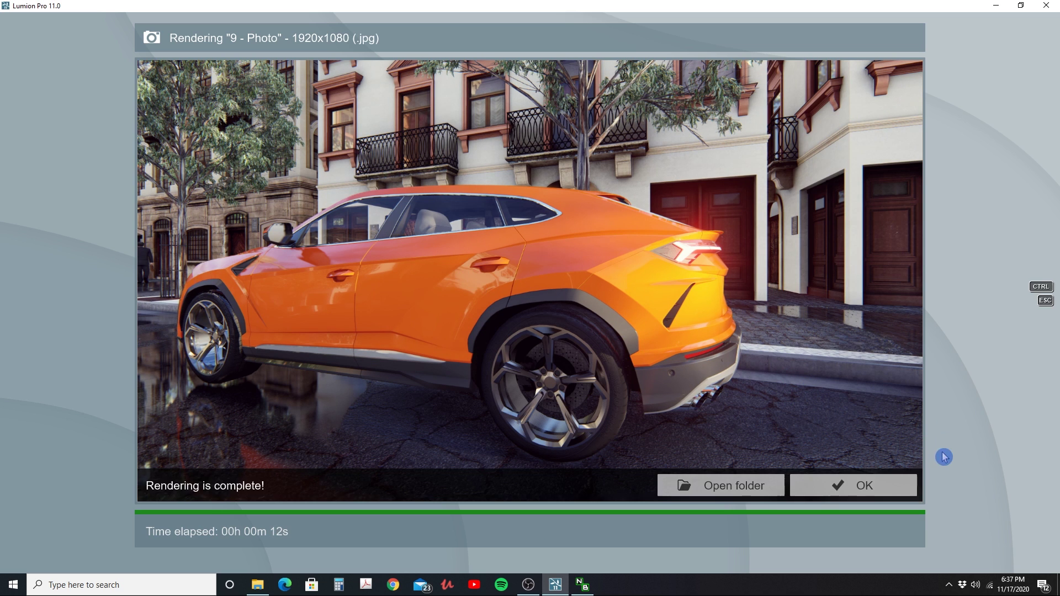
pyautogui.click(883, 485)
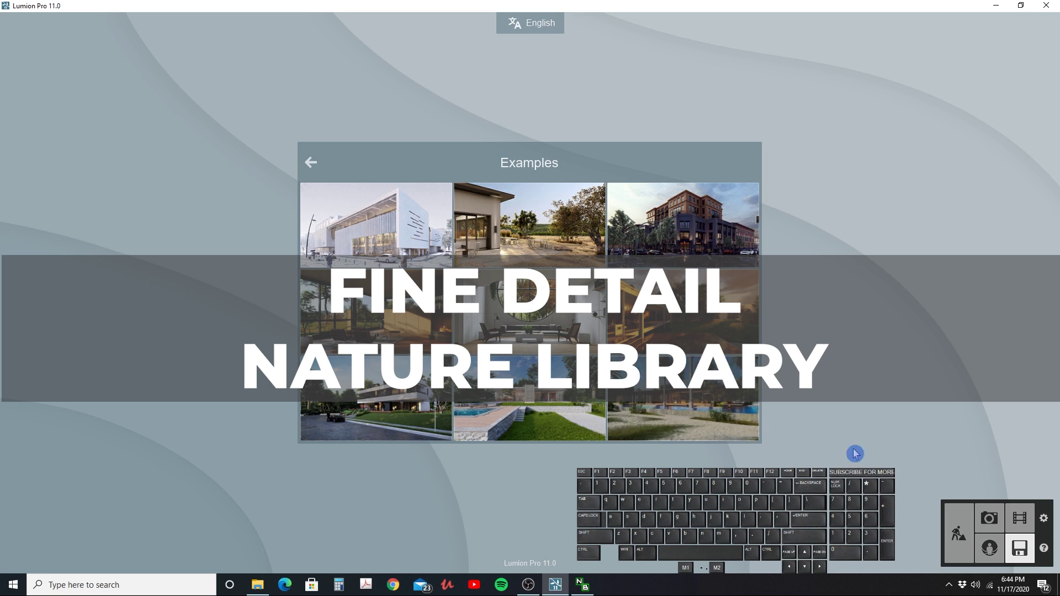
# - Browse the Fine-detail Nature tree pages in the beach house scene and place a Maple 002 beside the pool's stone wall
pyautogui.click(960, 530)
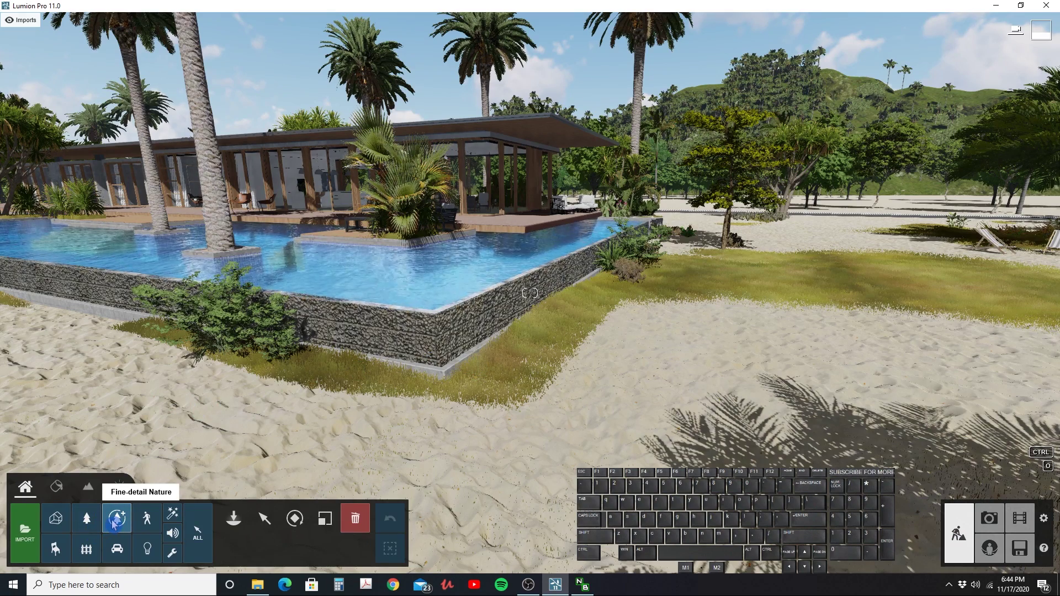
pyautogui.click(232, 519)
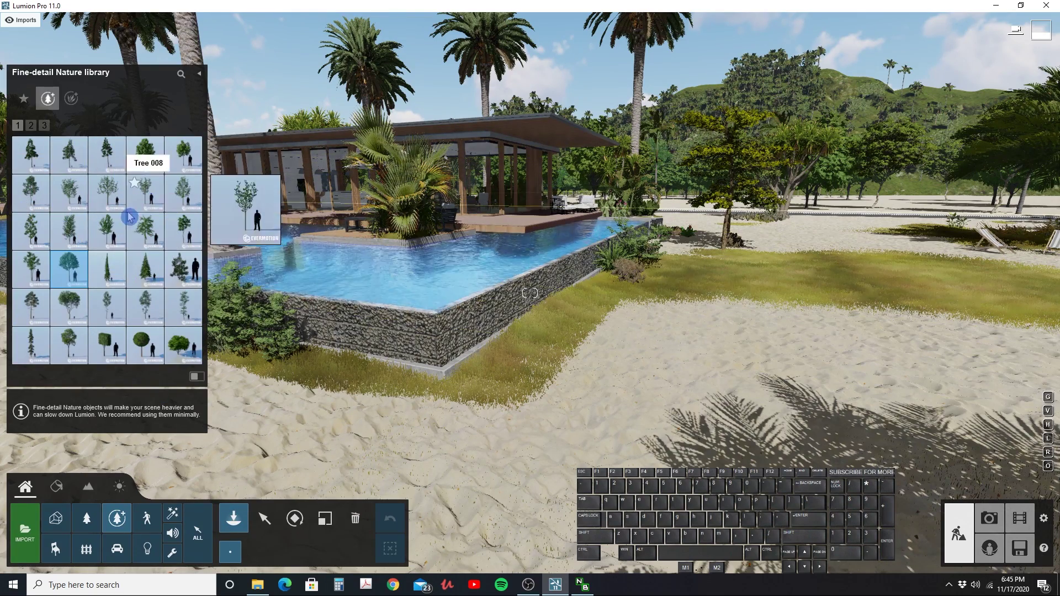
pyautogui.click(32, 126)
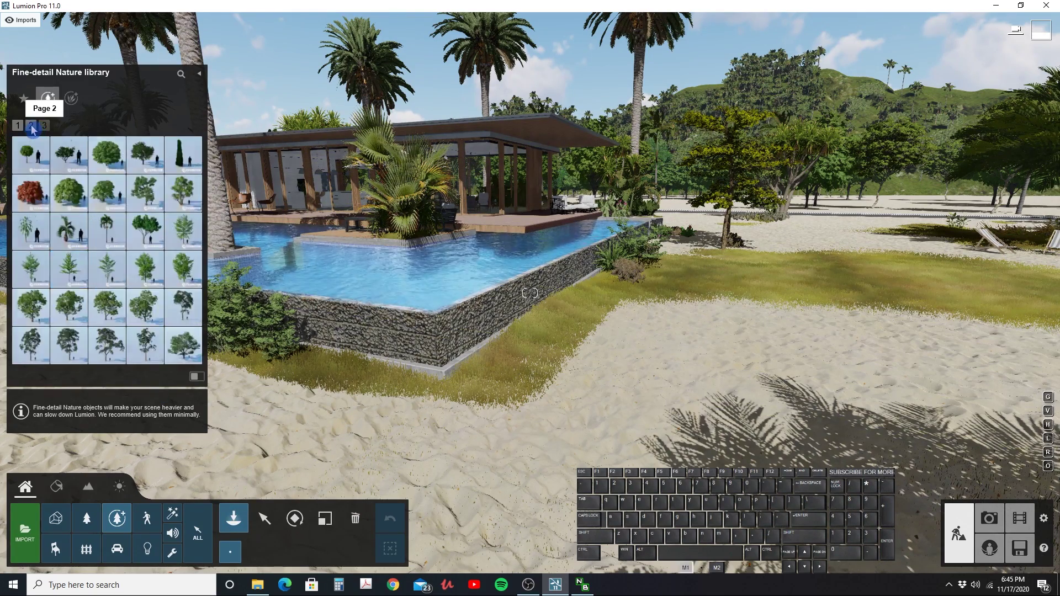
pyautogui.click(45, 127)
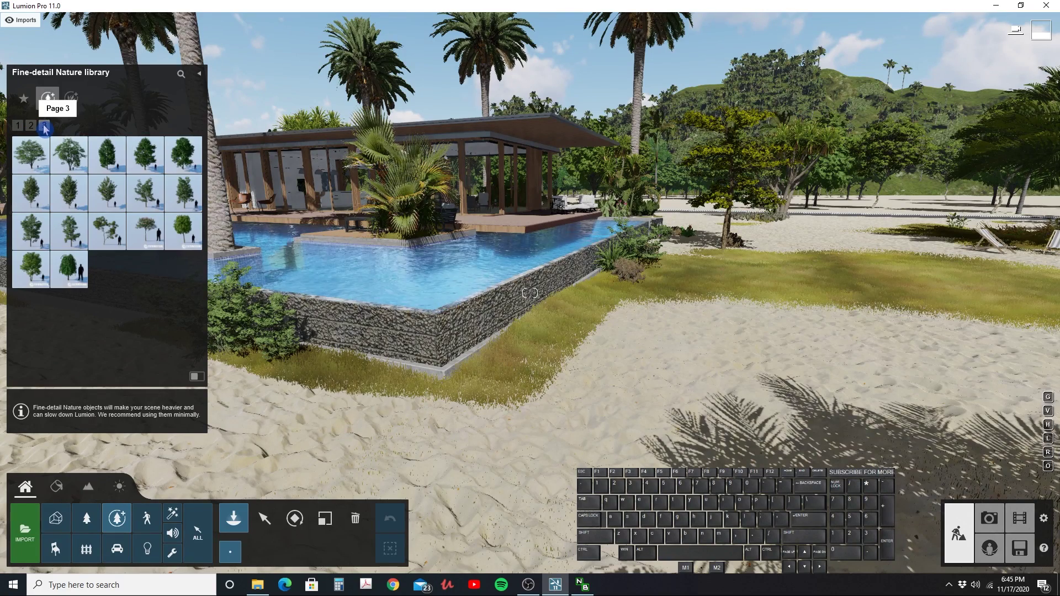
pyautogui.click(18, 126)
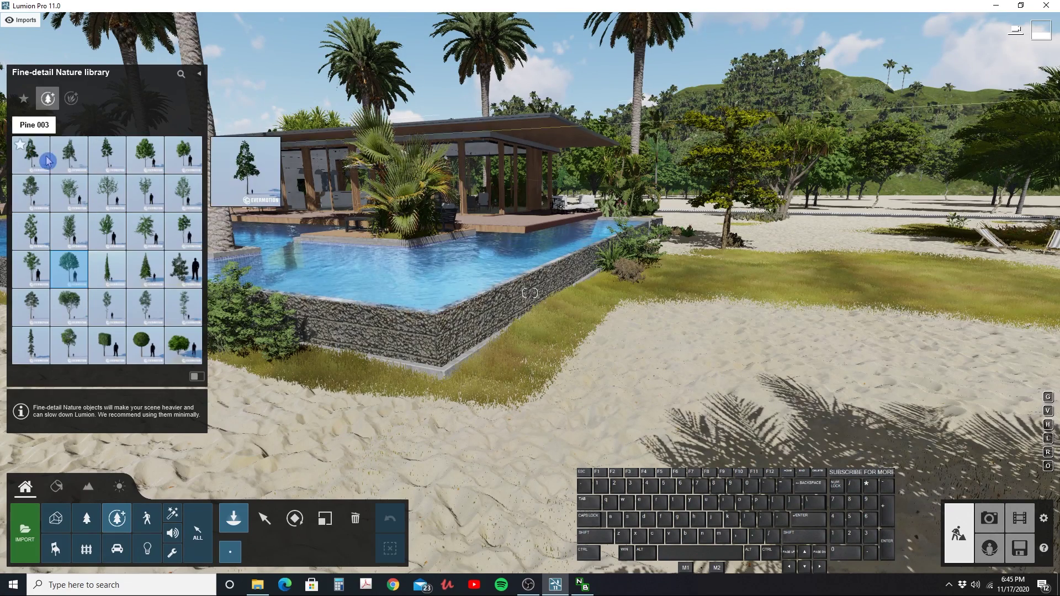
pyautogui.click(145, 154)
pyautogui.click(535, 347)
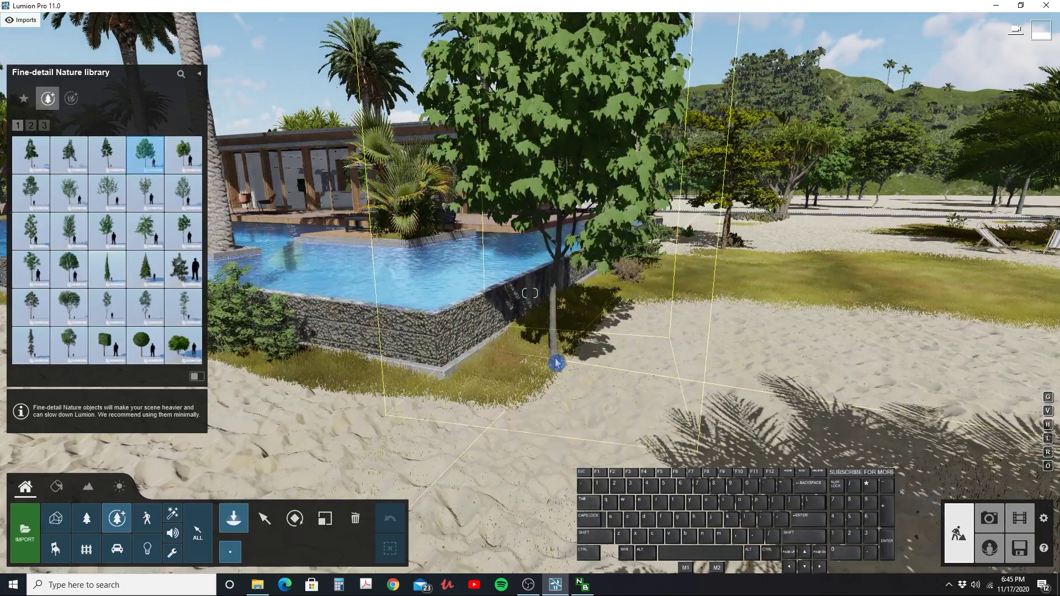
pyautogui.click(556, 362)
# - Examine the placed Maple 002's leaves, branches and trunk up close and from farther back around the pool
pyautogui.press('w')
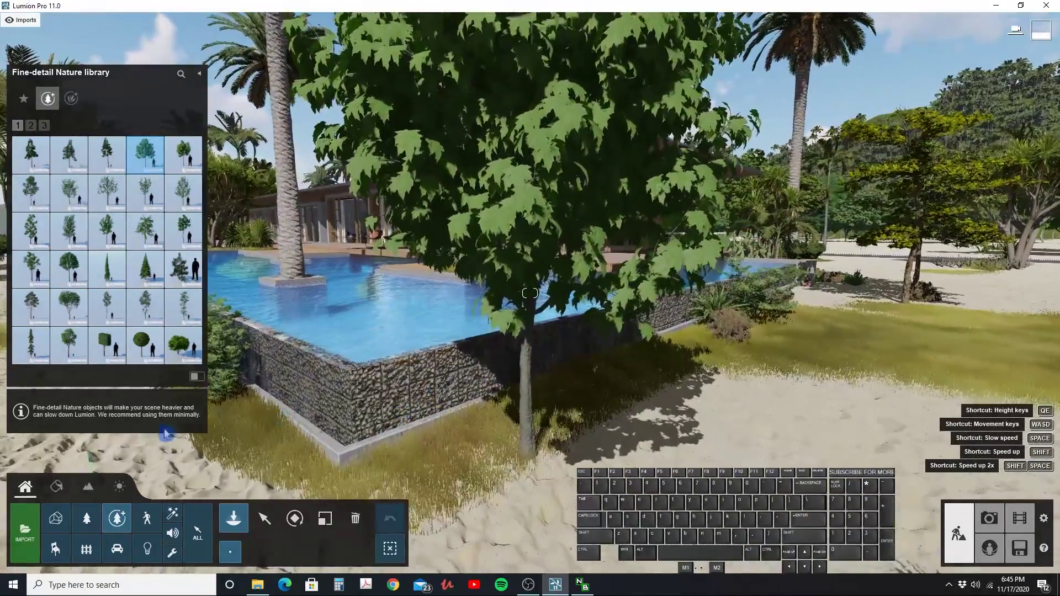
pyautogui.click(265, 518)
pyautogui.press('a')
pyautogui.press('w')
pyautogui.moveTo(472, 468); pyautogui.dragTo(476, 468, button='right')
pyautogui.press('s')
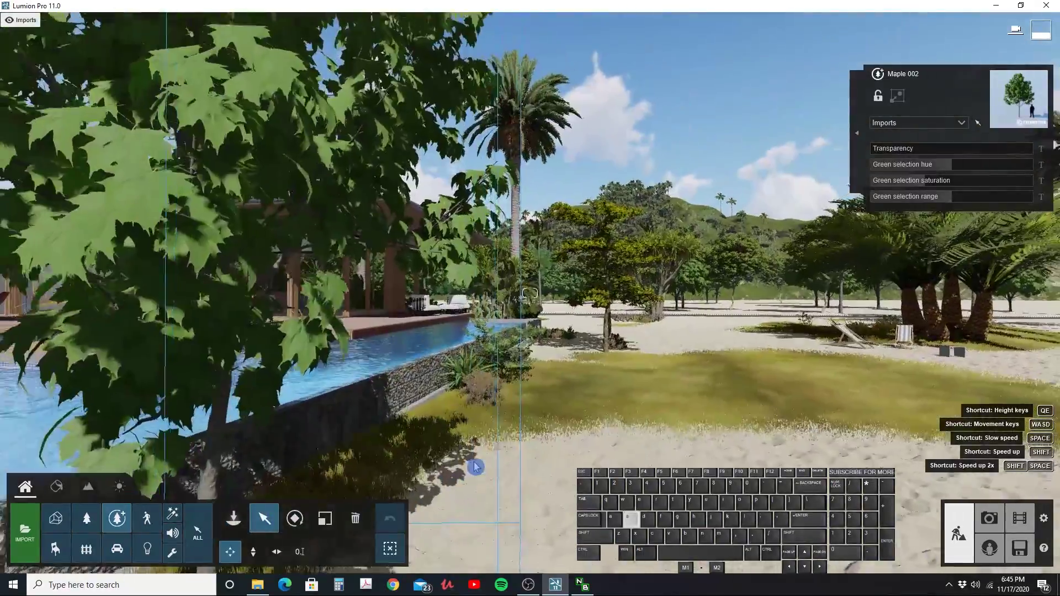
pyautogui.press('s')
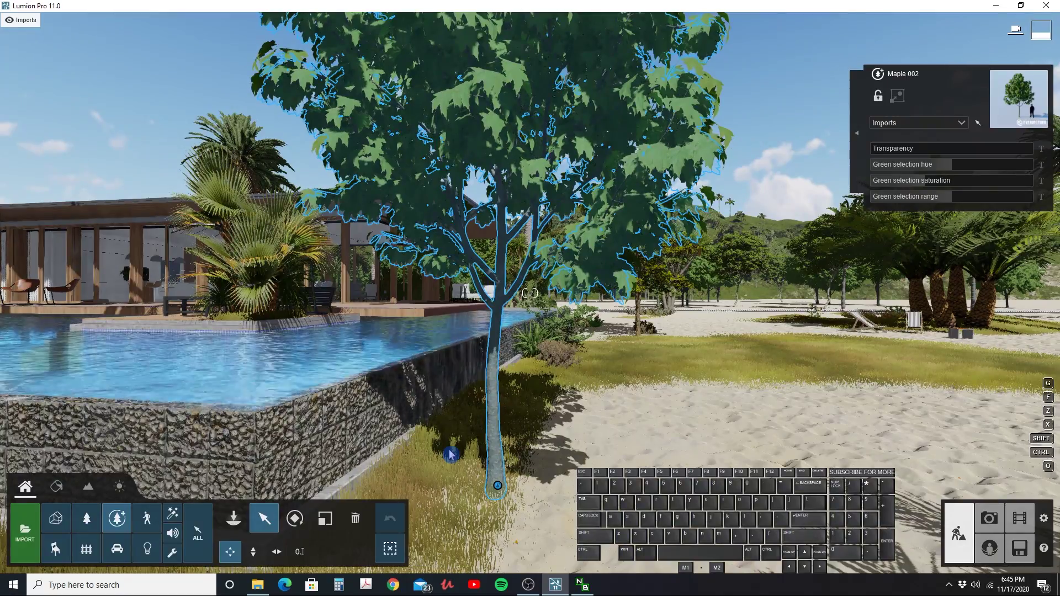
pyautogui.press('d')
pyautogui.moveTo(451, 455); pyautogui.dragTo(373, 466, button='right')
pyautogui.press('a')
pyautogui.press('s')
pyautogui.press('d')
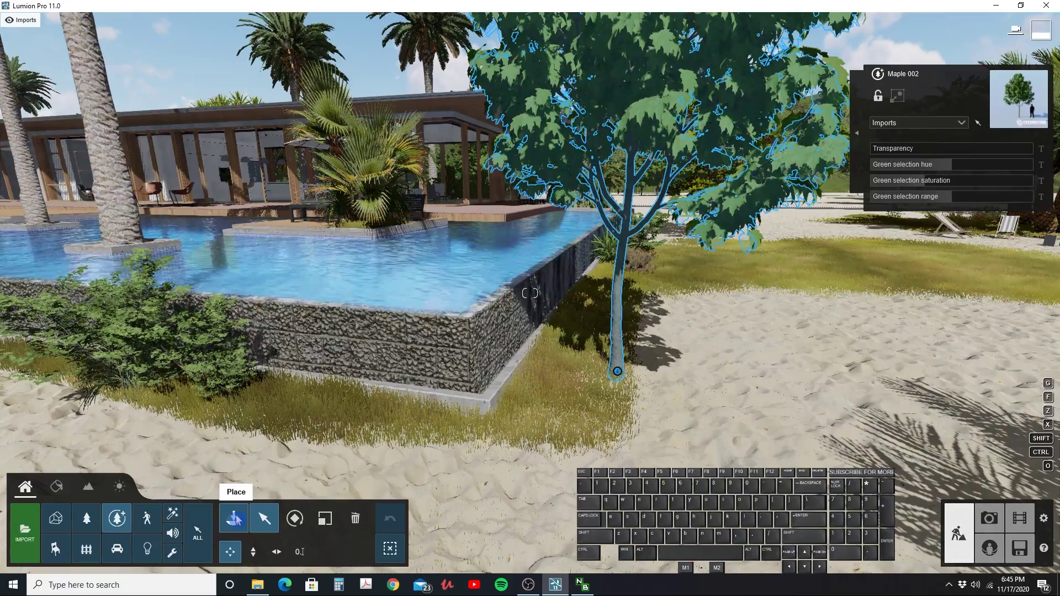
pyautogui.press('w')
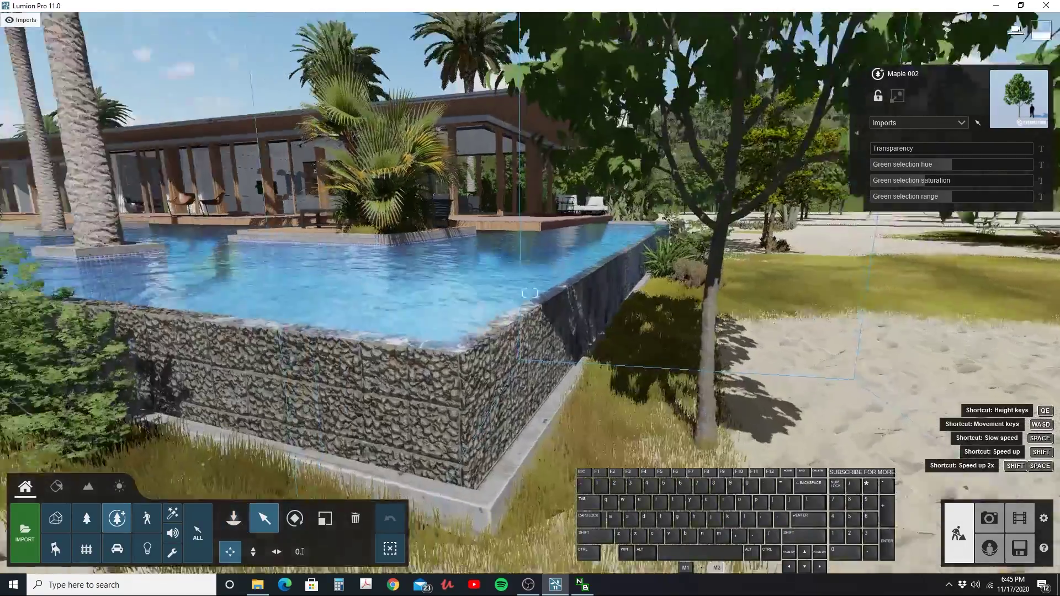
# - Examine the Maple 002's trunk, leaves and shadow beside the pool's stone wall from several distances
pyautogui.moveTo(530, 422); pyautogui.dragTo(514, 397, button='right')
pyautogui.press('d')
pyautogui.press('e')
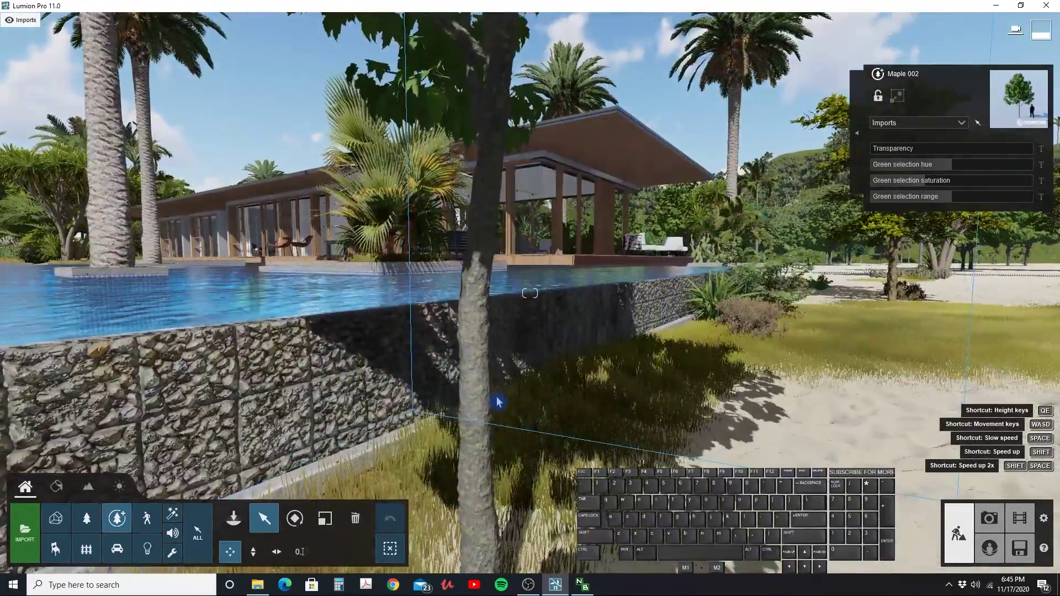
pyautogui.press('w')
pyautogui.press('s')
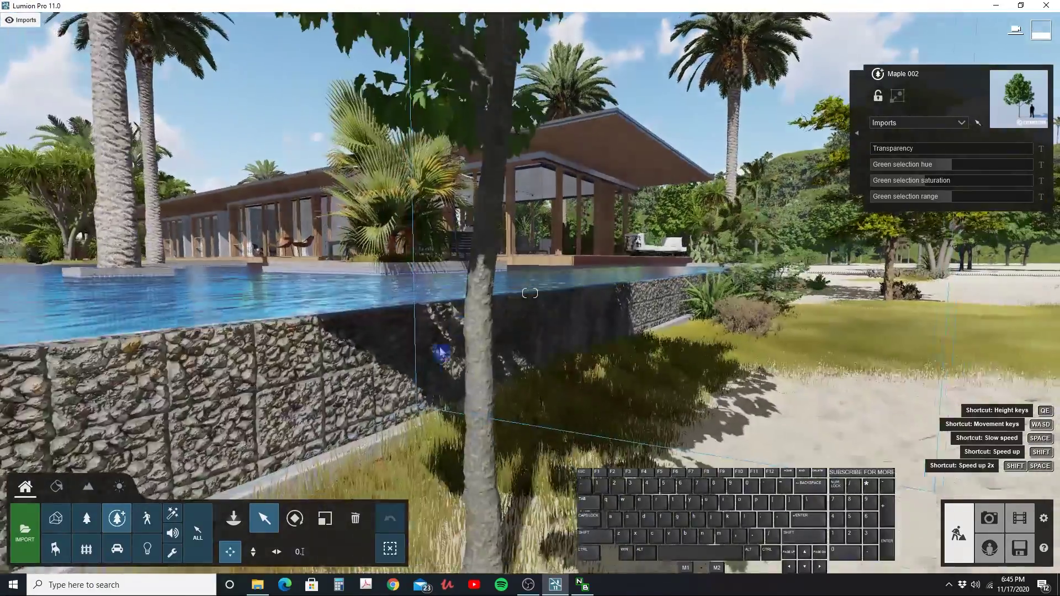
pyautogui.press('s')
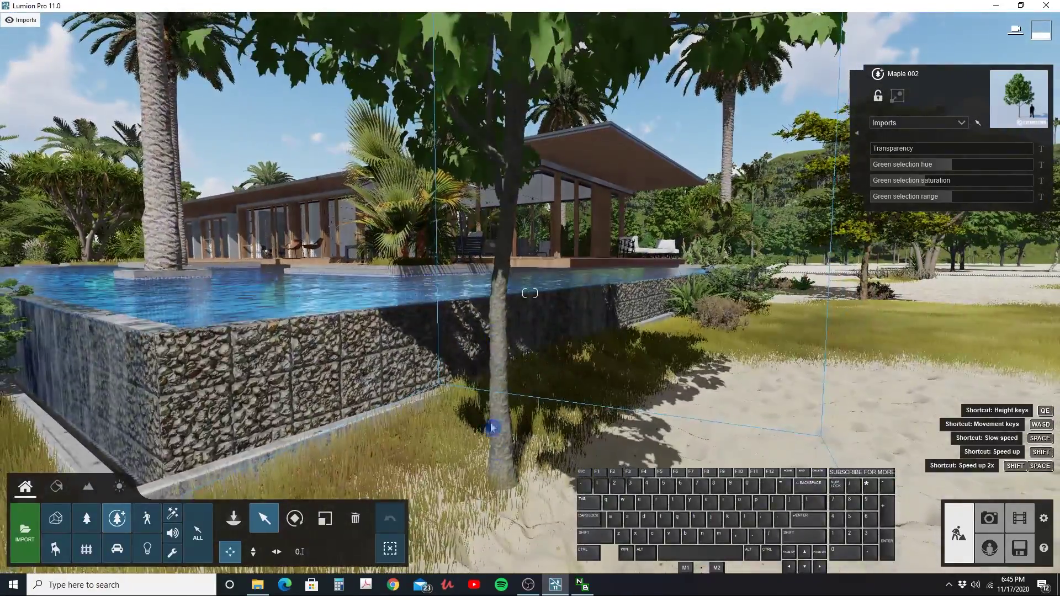
pyautogui.press('a')
pyautogui.moveTo(497, 411); pyautogui.dragTo(522, 407, button='right')
pyautogui.press('a')
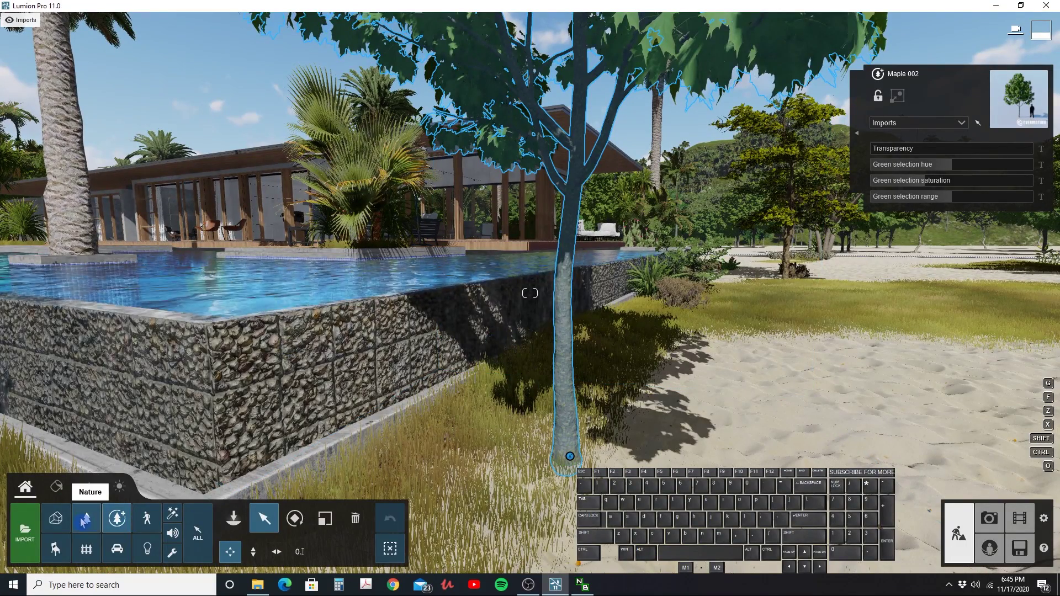
# - Place a Poplar 001 from the fine-detail trees on the sand near the pool's stone corner
pyautogui.click(239, 524)
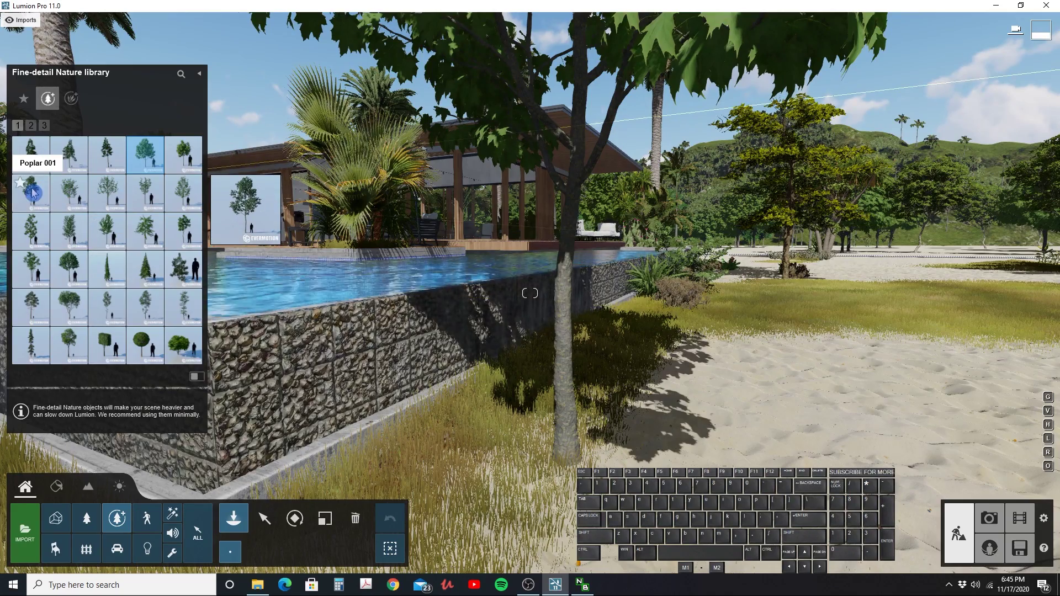
pyautogui.click(32, 193)
pyautogui.click(505, 426)
pyautogui.press('s')
pyautogui.press('a')
pyautogui.moveTo(504, 452); pyautogui.dragTo(261, 448, button='right')
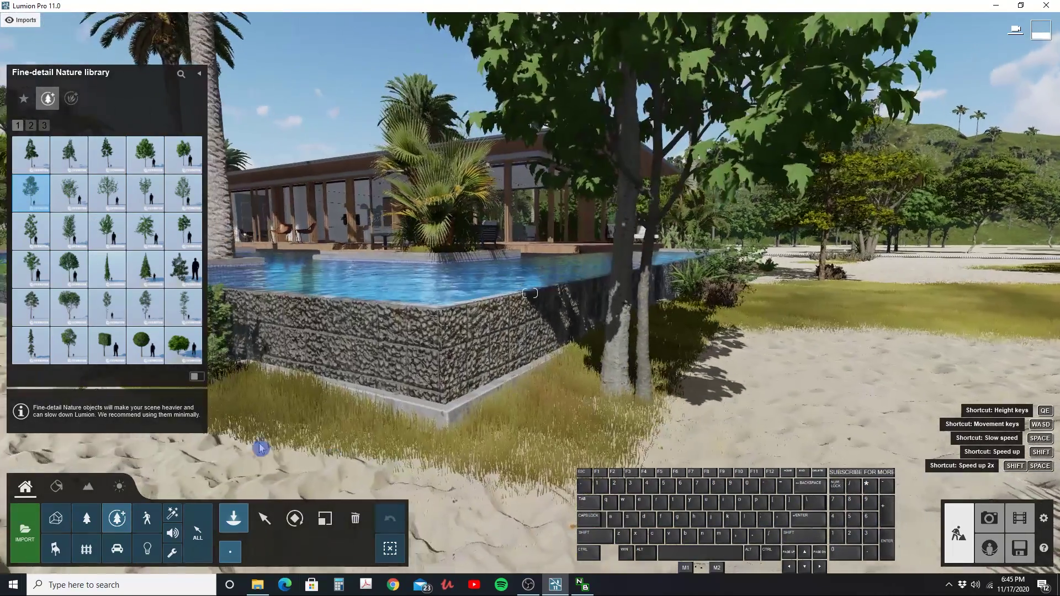
pyautogui.click(249, 433)
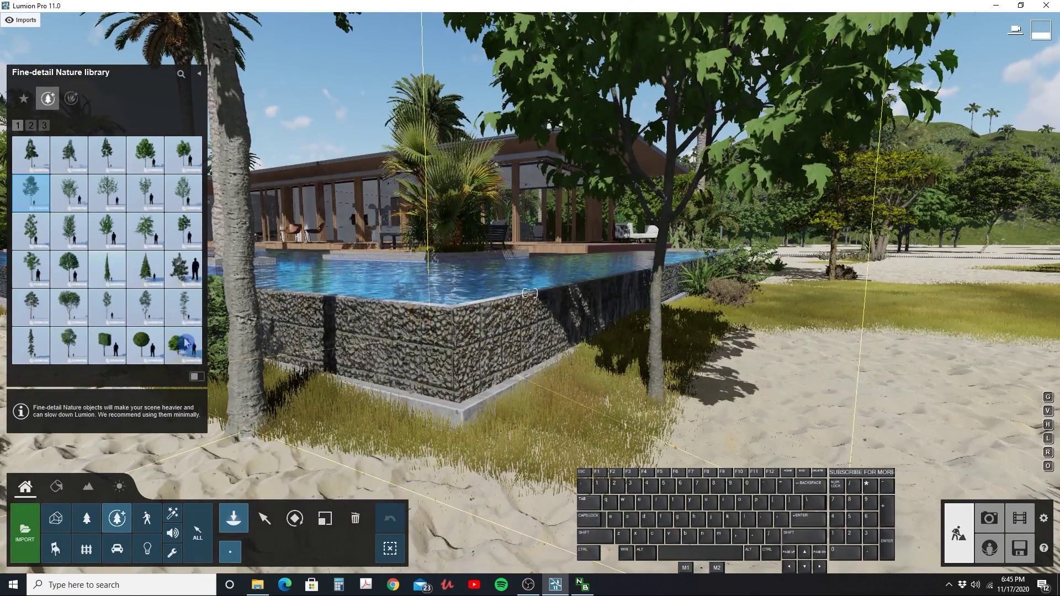
# - Place a fine-detail Sedge 002 at the corner of the pool's stone wall and scale it up to about wall height
pyautogui.click(71, 101)
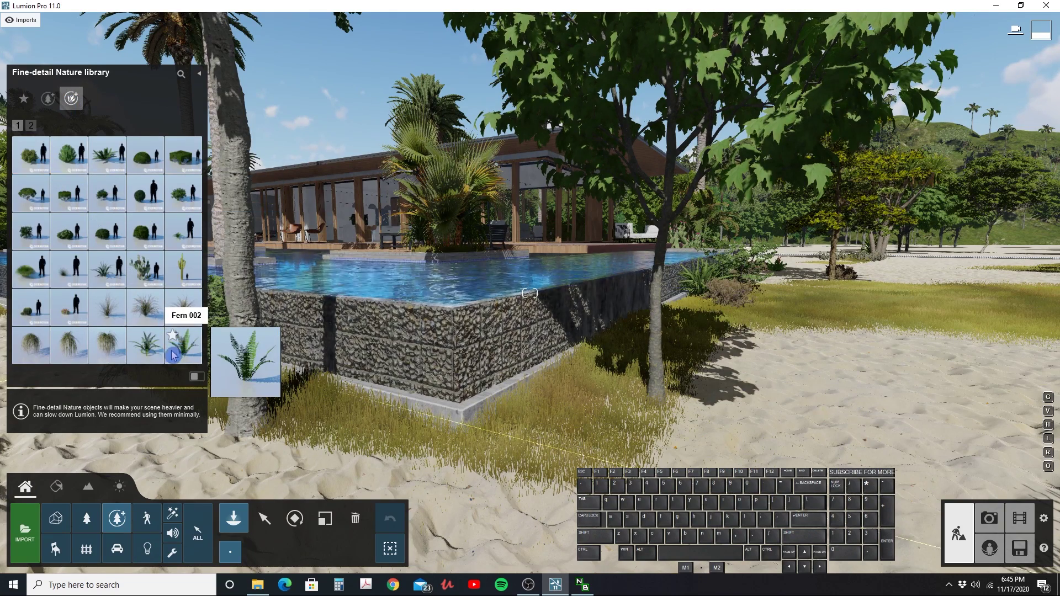
pyautogui.click(151, 319)
pyautogui.click(497, 456)
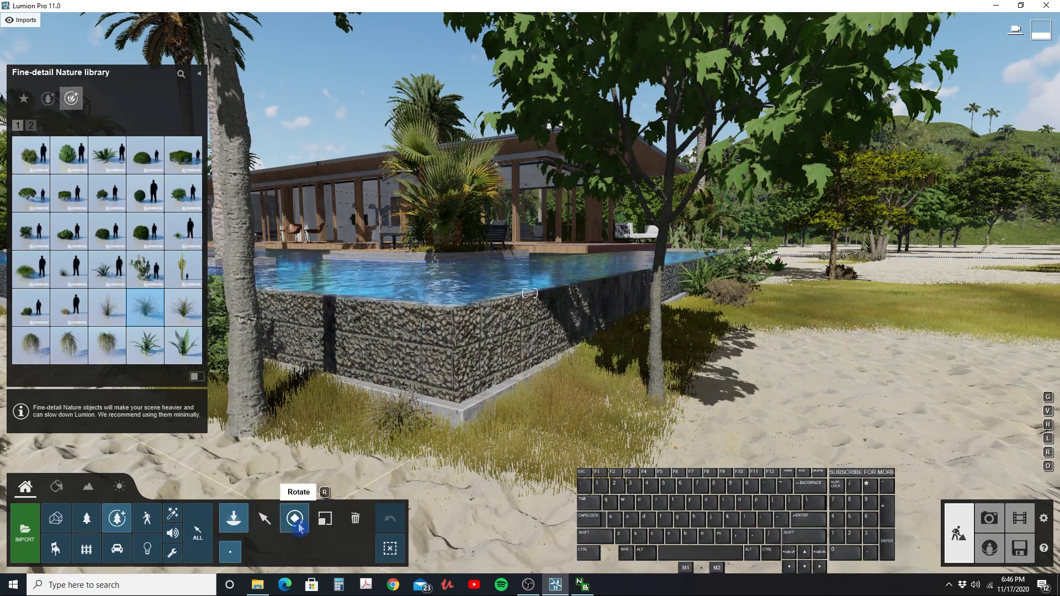
pyautogui.click(325, 518)
pyautogui.moveTo(390, 415); pyautogui.dragTo(445, 378)
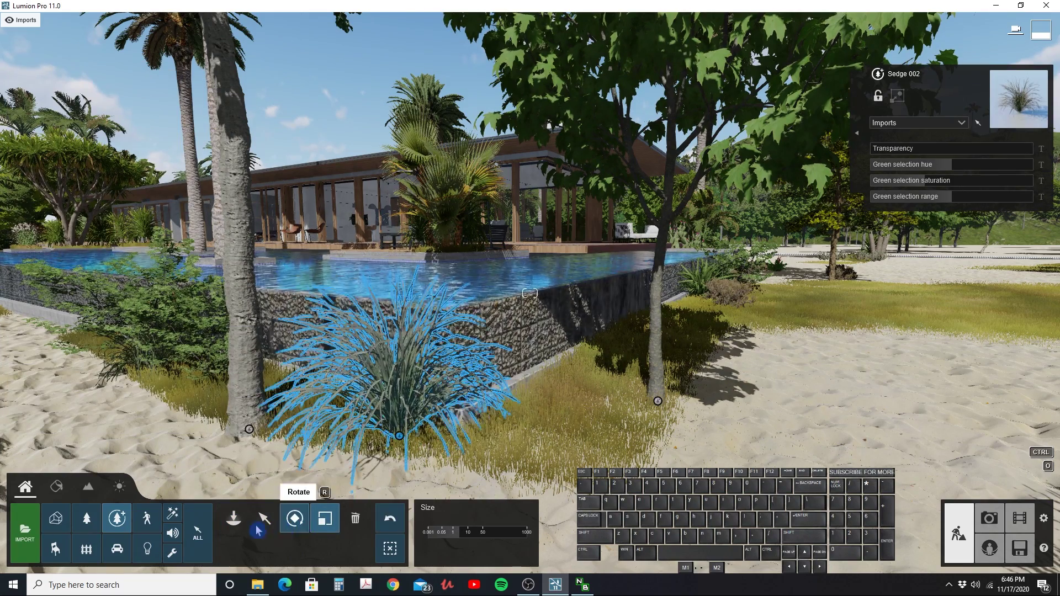
# - Place a fine-detail fern from the second plant page in the grass between the stone wall and the maple
pyautogui.click(234, 518)
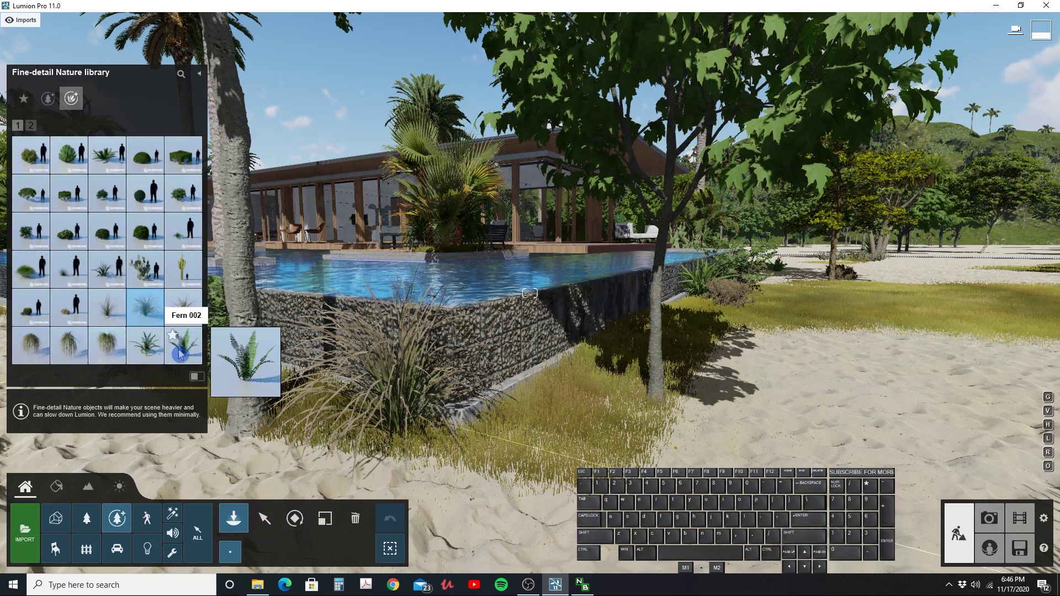
pyautogui.click(30, 125)
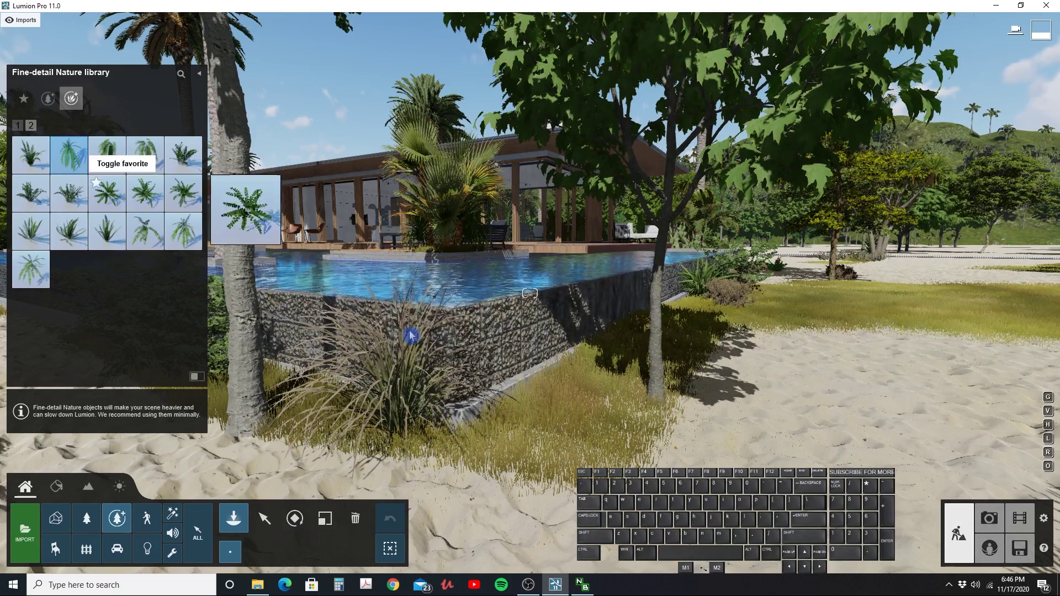
pyautogui.click(69, 163)
pyautogui.scroll(3, 529, 339)
pyautogui.click(619, 469)
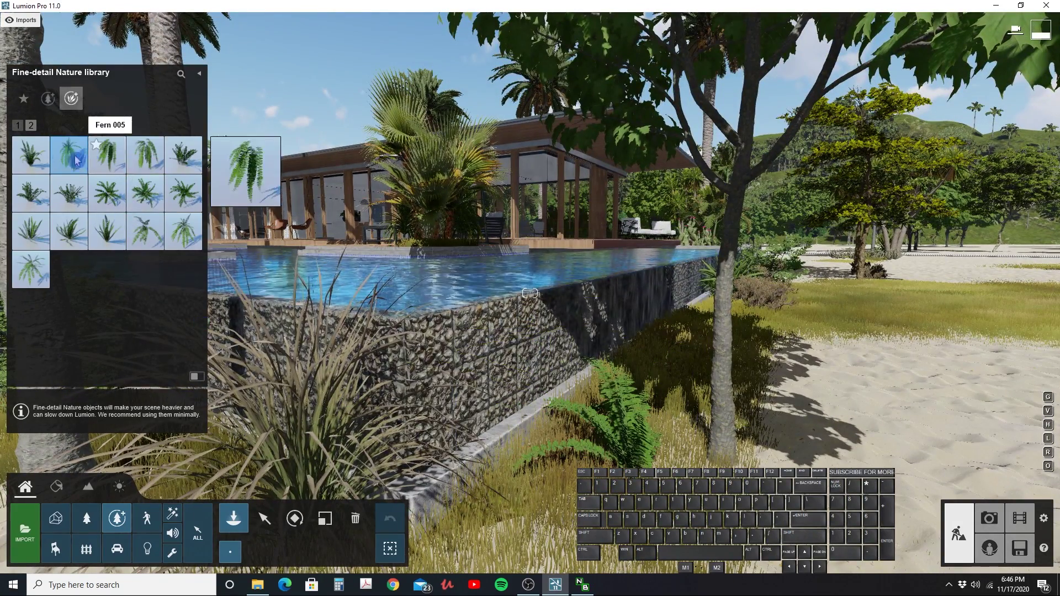
# - Place a Fern 006 against the pool's stone wall and adjust its orientation so the fronds lean out over the sand
pyautogui.click(148, 160)
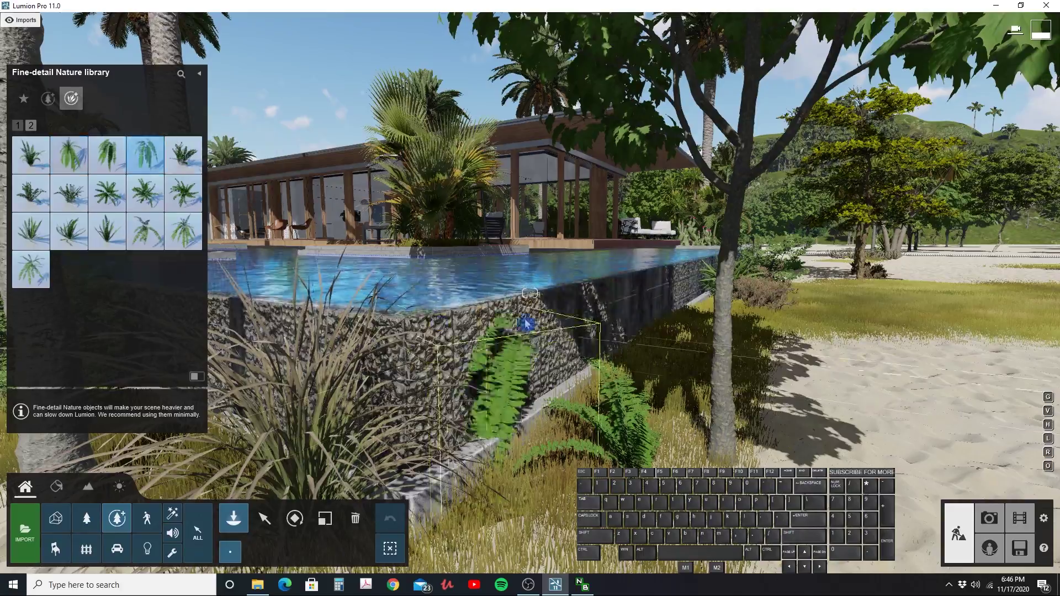
pyautogui.moveTo(397, 285); pyautogui.dragTo(440, 429, button='right')
pyautogui.press('a')
pyautogui.press('w')
pyautogui.press('s')
pyautogui.click(298, 520)
pyautogui.click(518, 360)
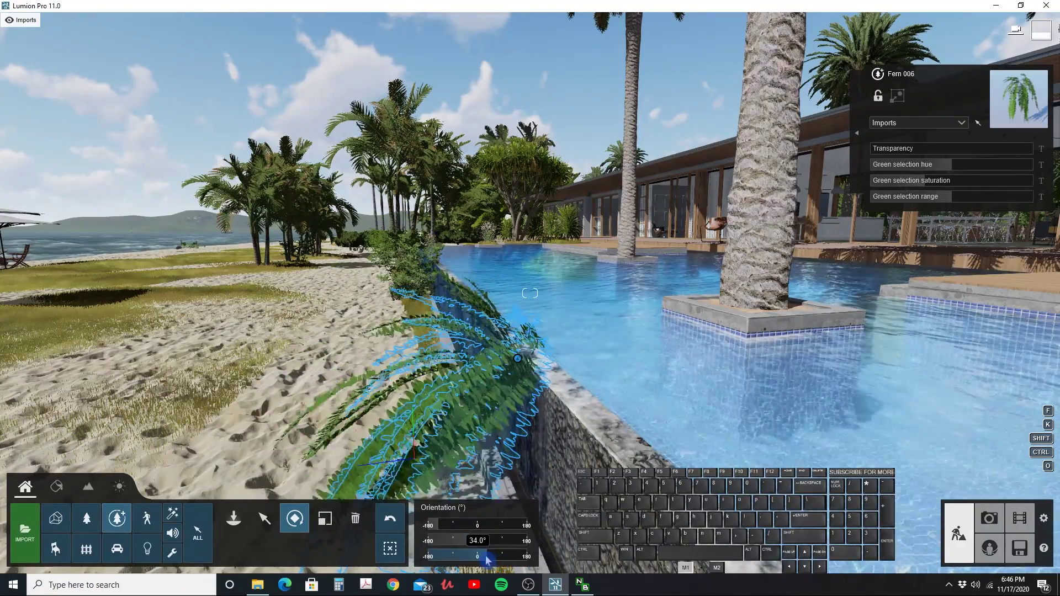
pyautogui.press('s')
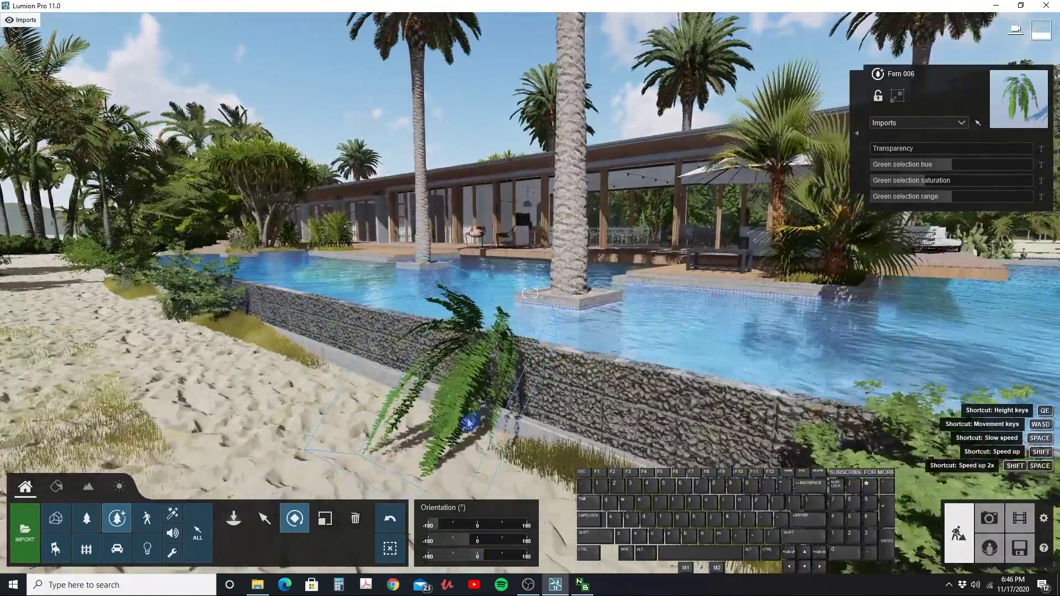
pyautogui.press('d')
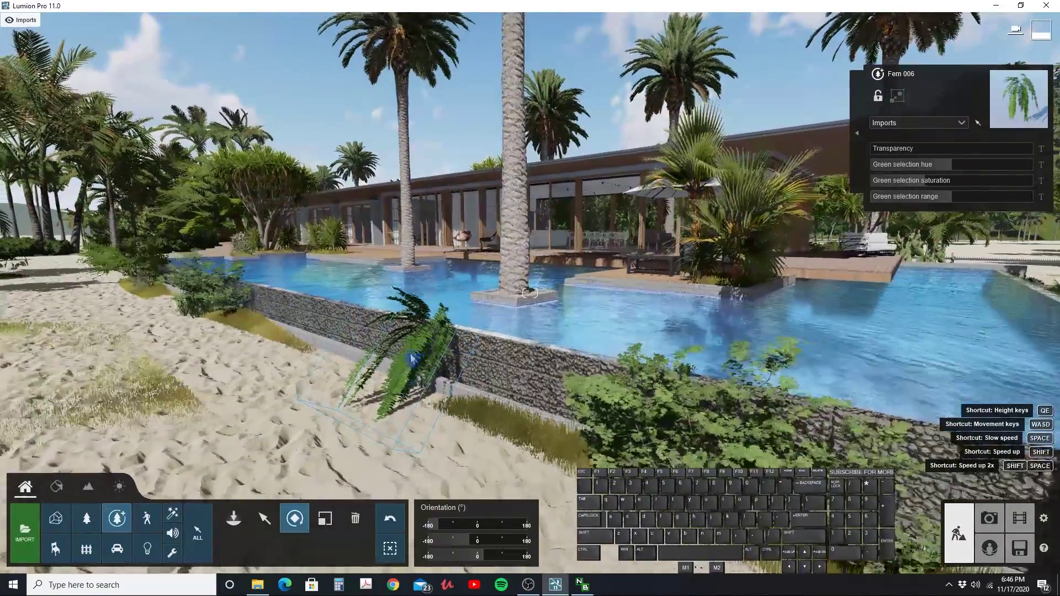
# - Look over the newly placed trees, sedge and ferns around the pool corner from farther back
pyautogui.click(356, 518)
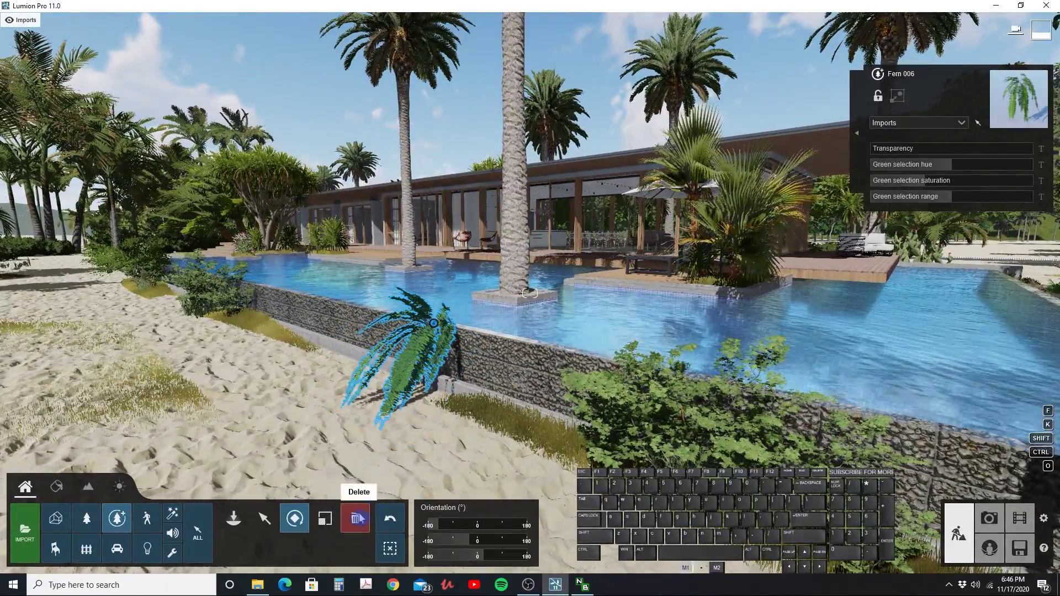
pyautogui.press('w')
pyautogui.click(264, 518)
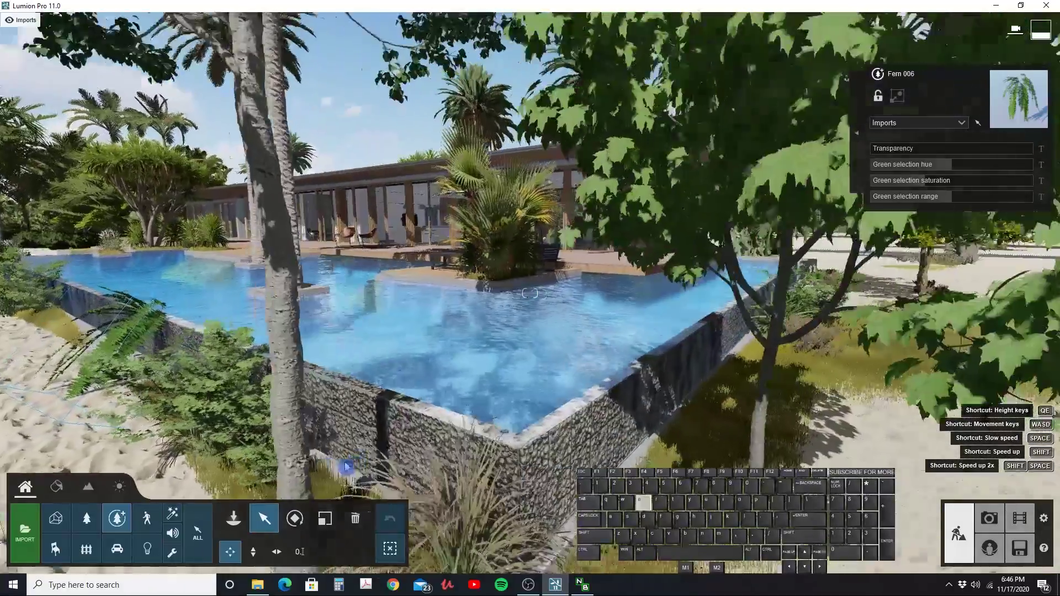
pyautogui.press('s')
pyautogui.click(233, 519)
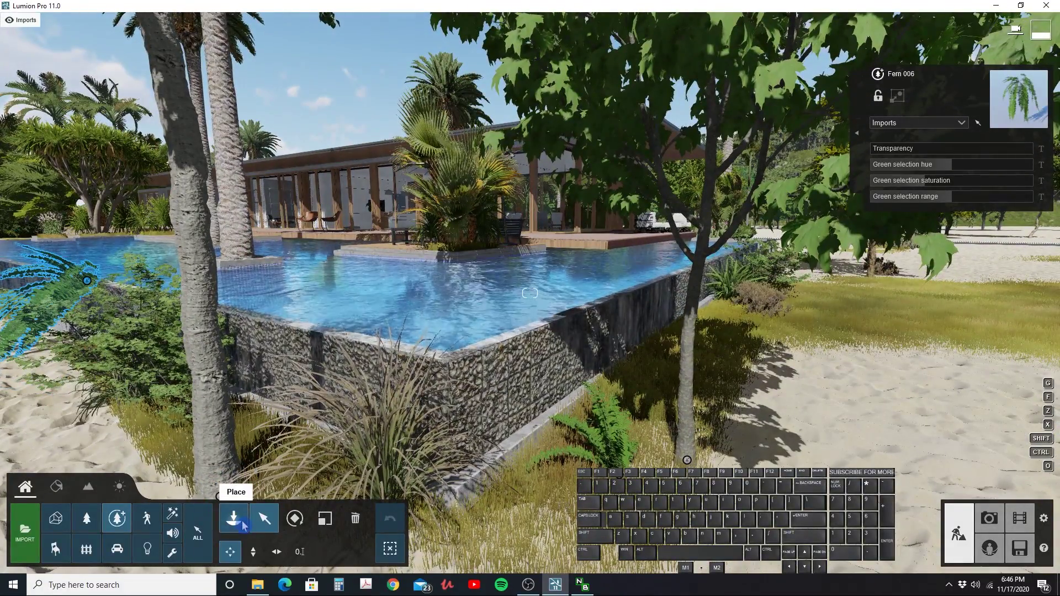
pyautogui.click(264, 518)
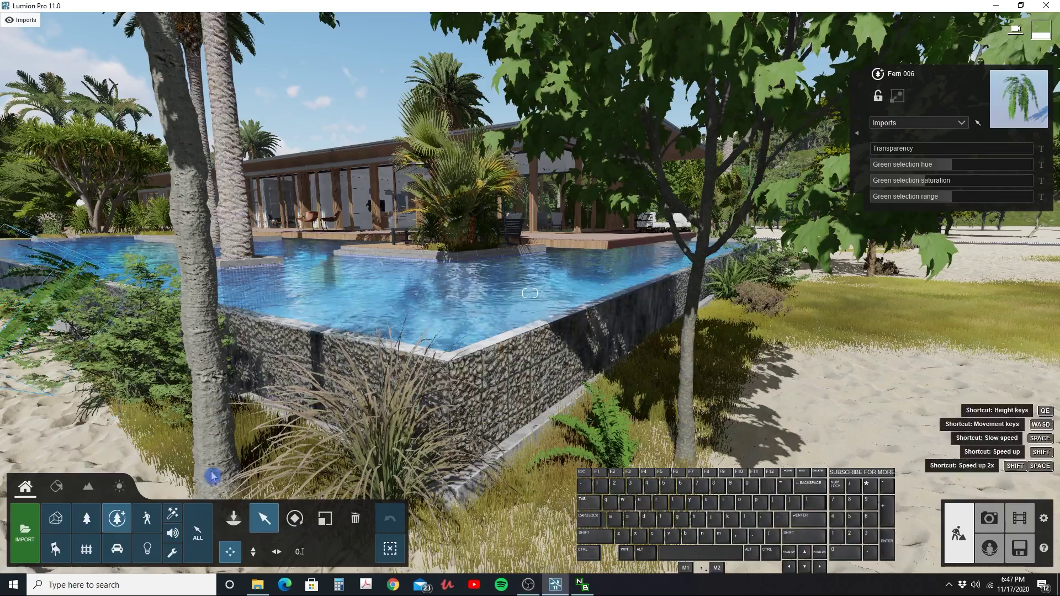
pyautogui.moveTo(426, 412); pyautogui.dragTo(429, 392, button='right')
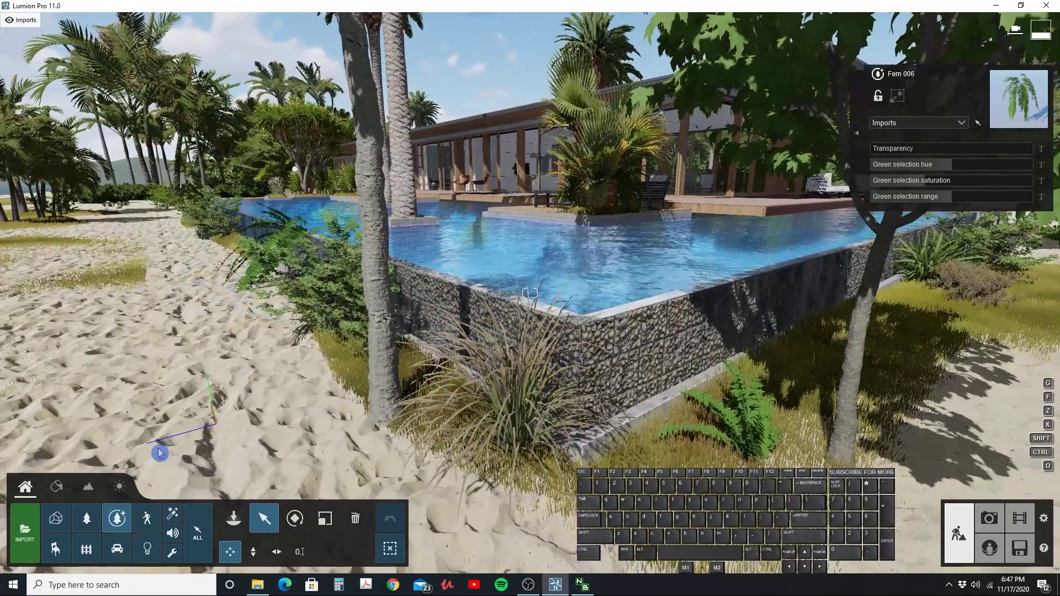
pyautogui.press('s')
pyautogui.press('a')
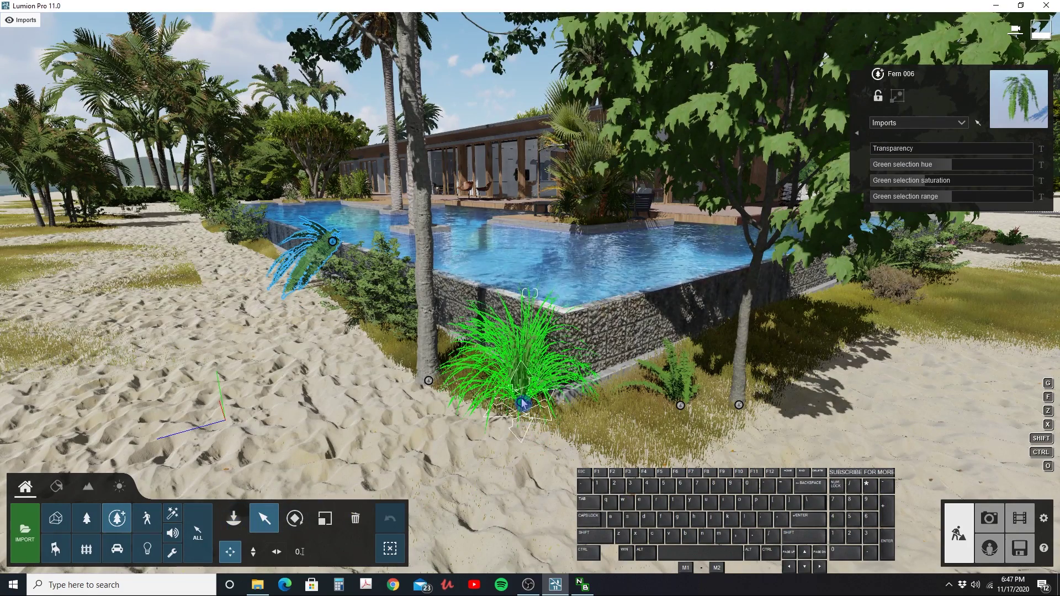
# - Reposition the Sedge 002 on the sand around the pool's stone corner and the poplar trunk
pyautogui.click(522, 404)
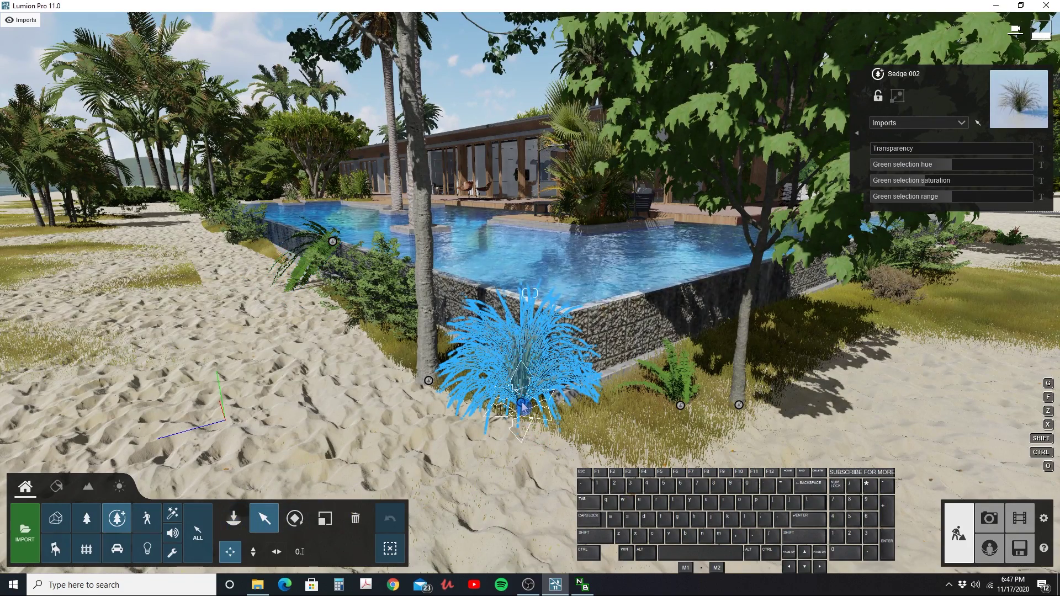
pyautogui.click(388, 429)
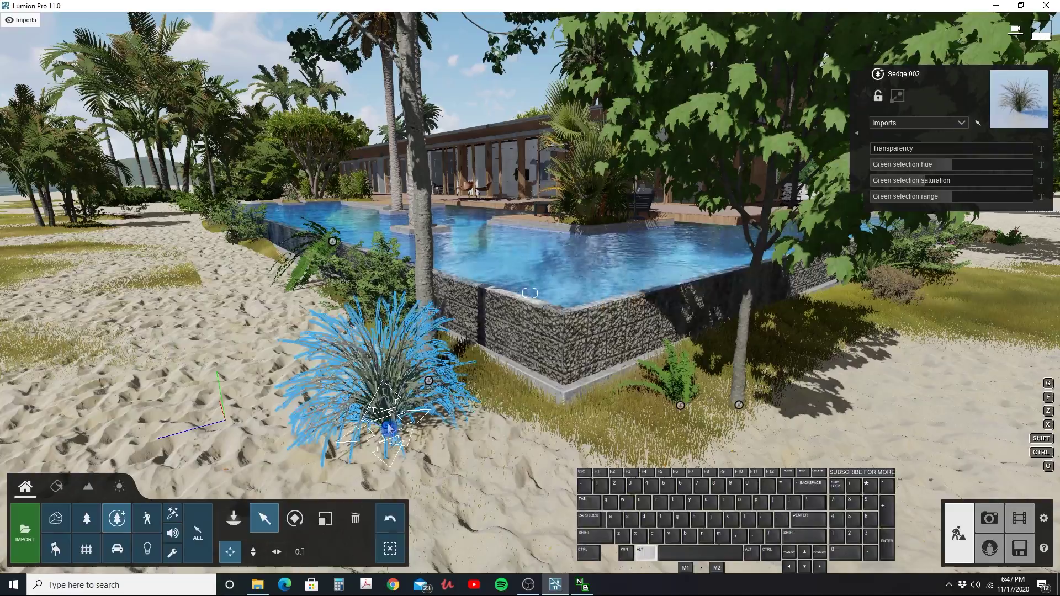
pyautogui.moveTo(388, 429); pyautogui.dragTo(525, 427)
pyautogui.moveTo(524, 426); pyautogui.dragTo(431, 334, button='right')
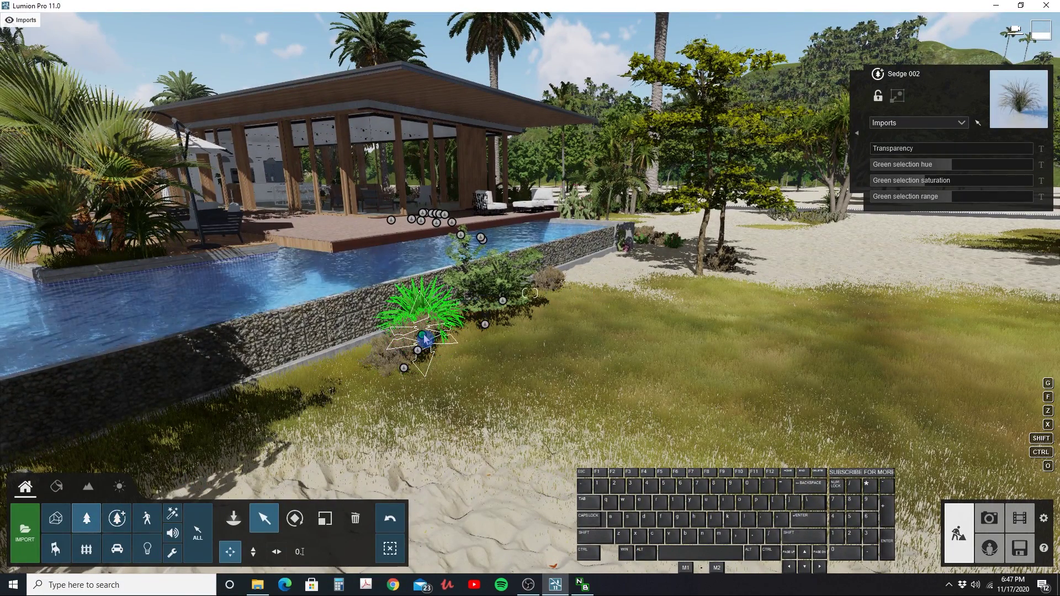
# - Duplicate the spiky green Nature plant beside the pool wall onto the open grass
pyautogui.keyDown('alt'); pyautogui.moveTo(423, 338); pyautogui.dragTo(642, 384); pyautogui.keyUp('alt')
pyautogui.moveTo(643, 384); pyautogui.dragTo(532, 398, button='right')
pyautogui.press('w')
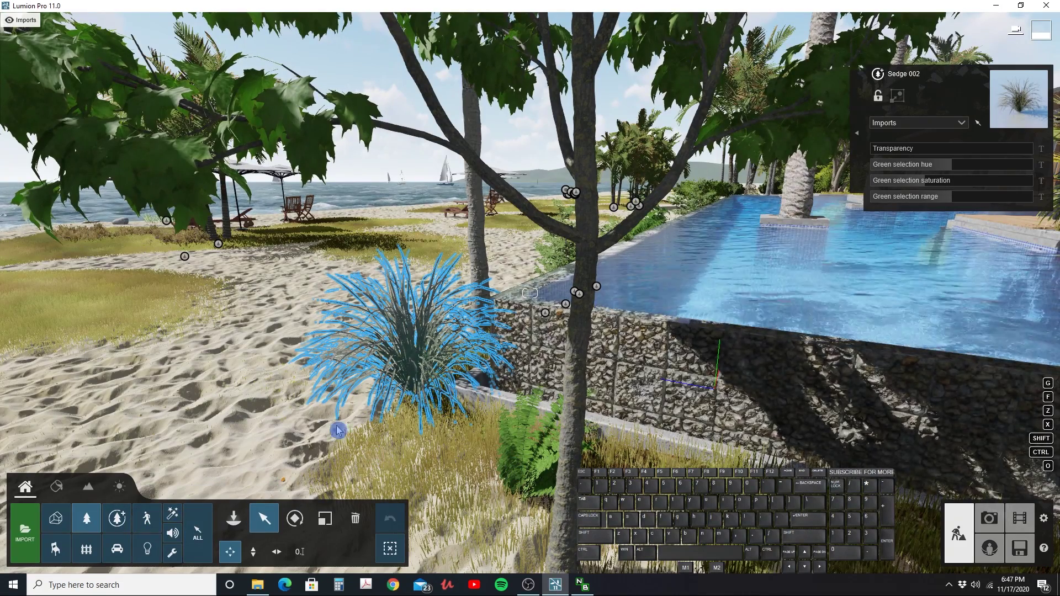
# - Place a group of fine-detail Fern 003 plants on the sand next to the Sedge 002
pyautogui.click(116, 519)
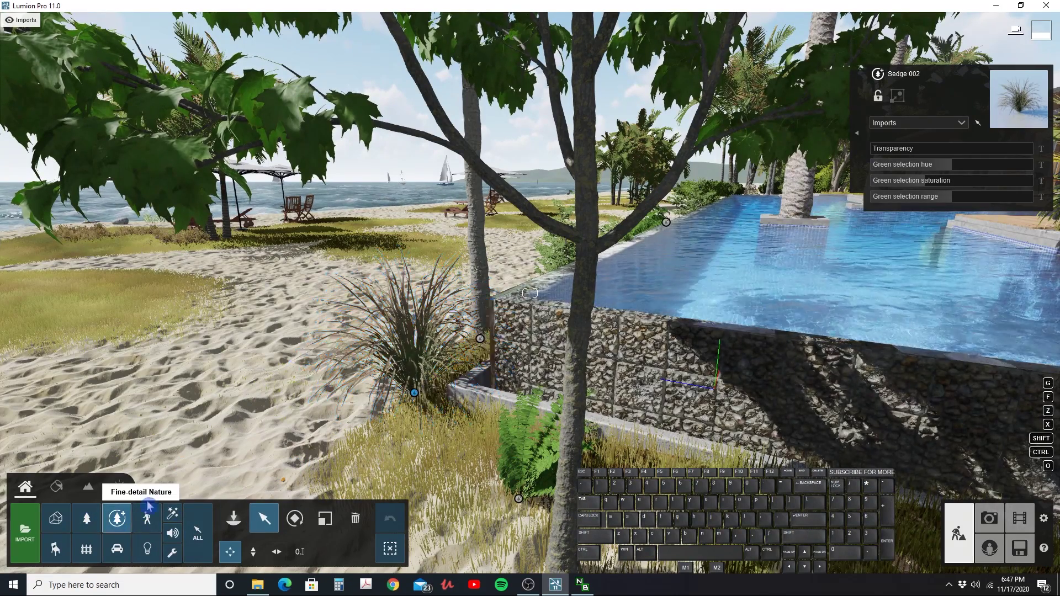
pyautogui.click(234, 518)
pyautogui.click(42, 166)
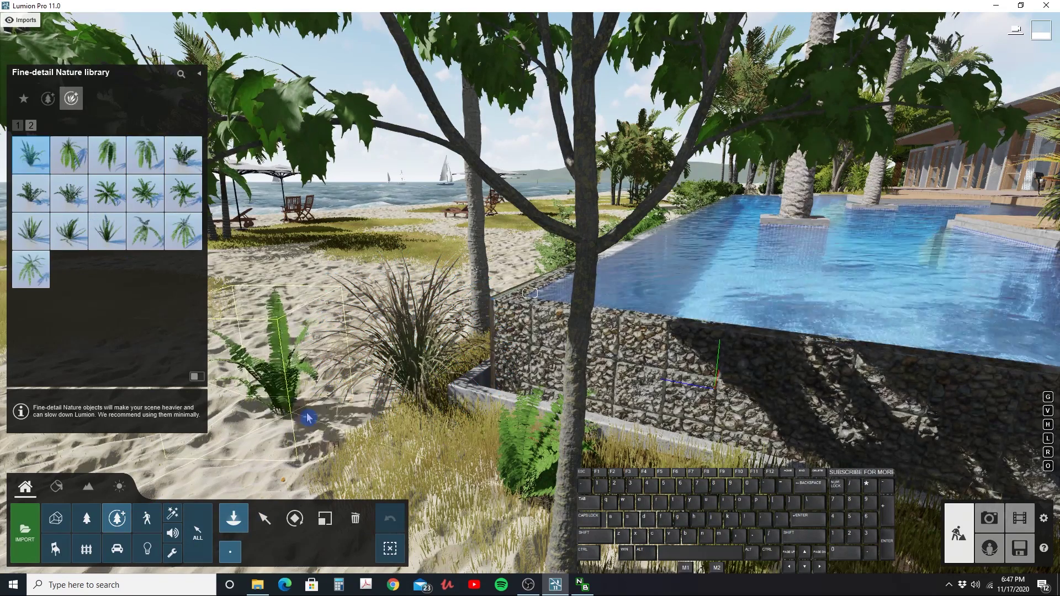
pyautogui.click(294, 470)
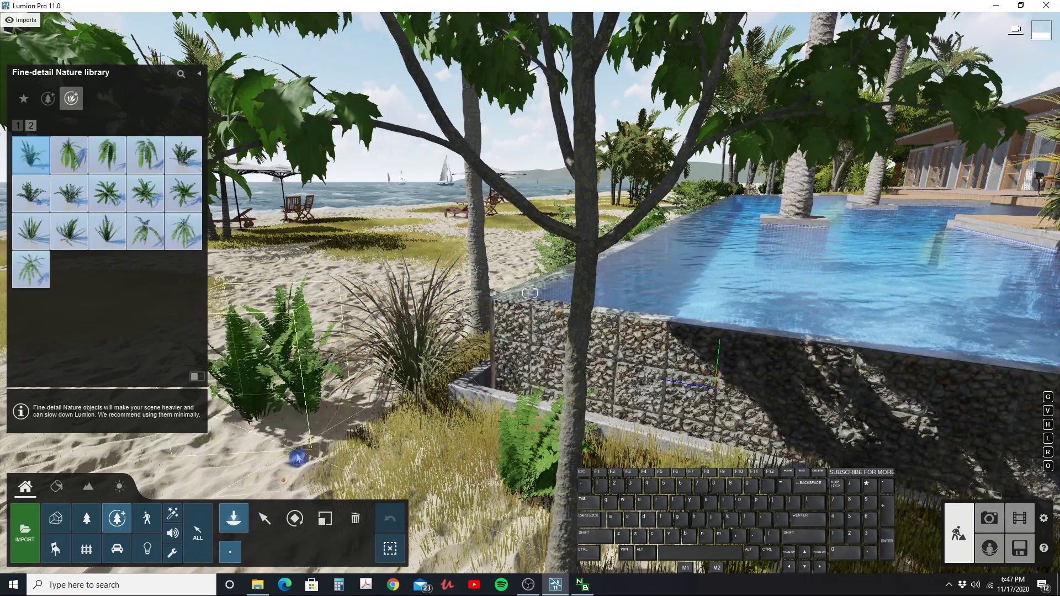
# - Duplicate the nearest Fern 003 to spread more ferns across the sand, and check the planting around the pool corner
pyautogui.click(264, 518)
pyautogui.click(297, 478)
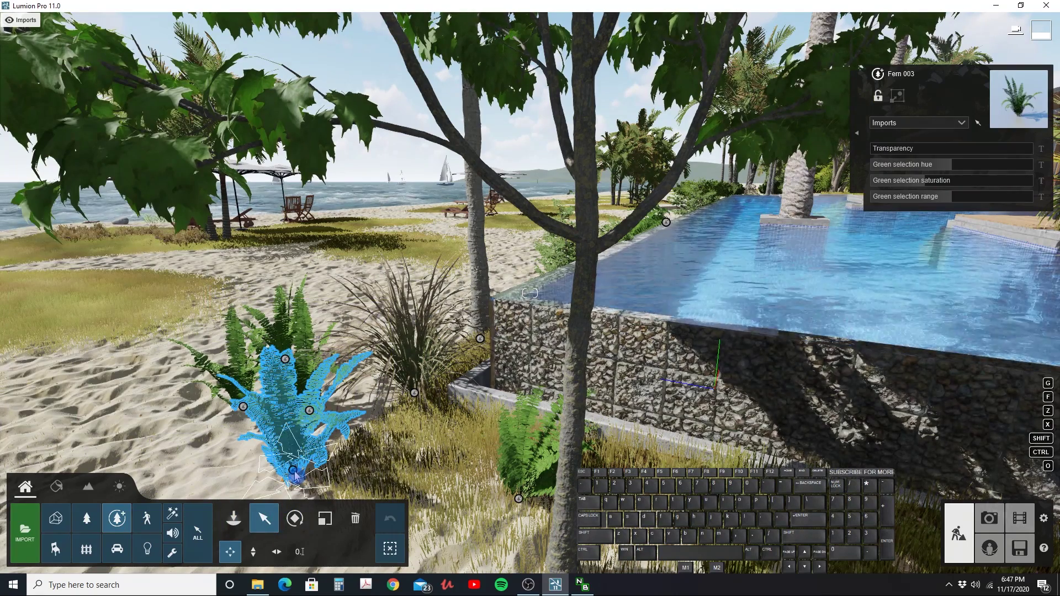
pyautogui.moveTo(294, 472)
pyautogui.keyDown('alt'); pyautogui.mouseDown()
pyautogui.moveTo(193, 467)
pyautogui.moveTo(303, 474)
pyautogui.mouseUp(); pyautogui.keyUp('alt')
pyautogui.moveTo(302, 476); pyautogui.dragTo(604, 422, button='right')
pyautogui.press('a')
pyautogui.press('s')
pyautogui.press('w')
pyautogui.press('a')
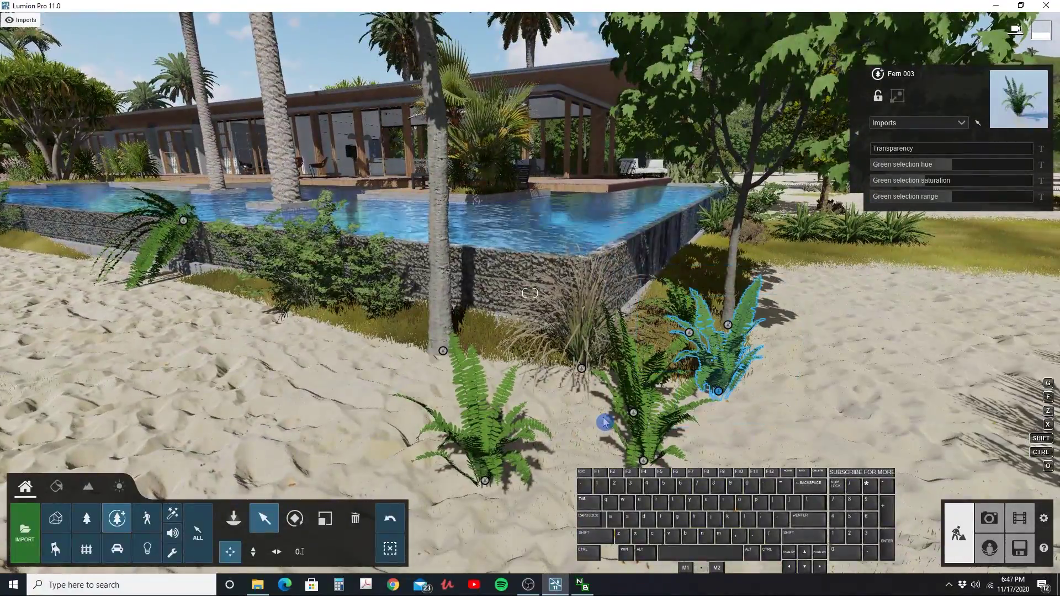
pyautogui.press('s')
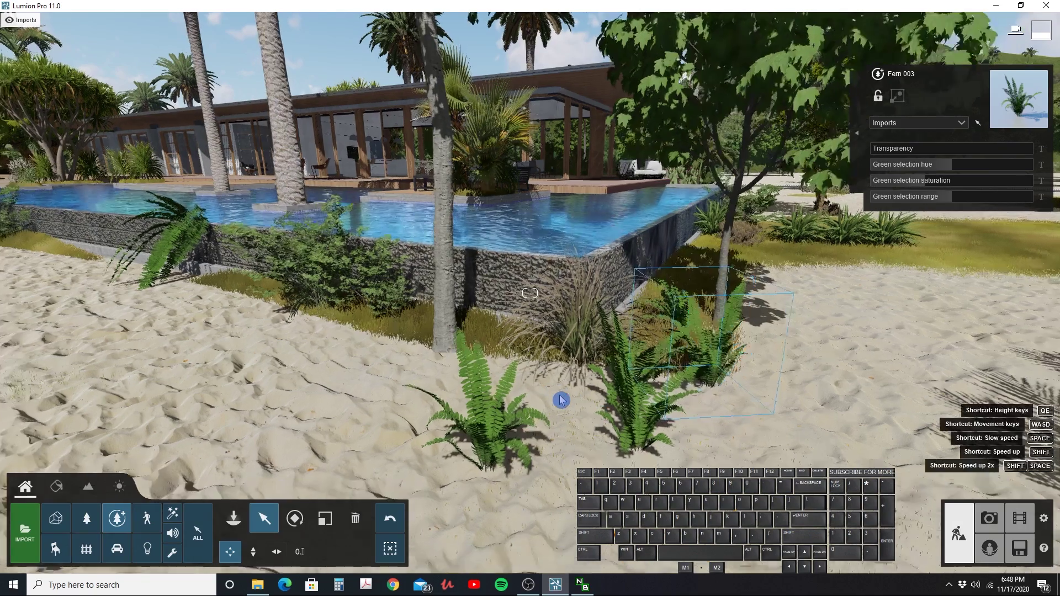
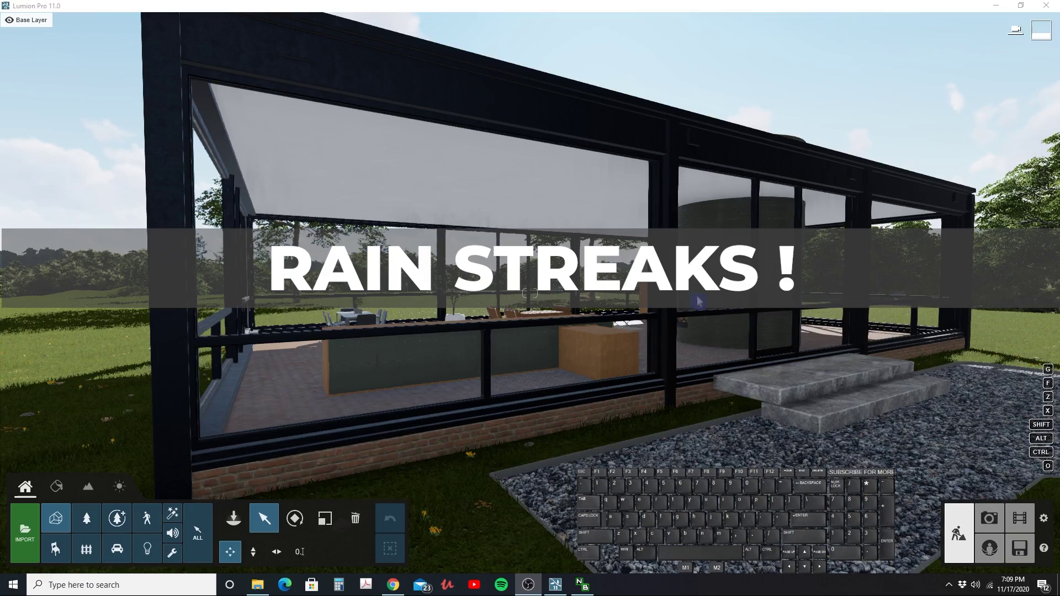
# - Inspect the glass house's exterior panes and frame from its corner and long entrance side
pyautogui.click(406, 314)
pyautogui.press('a')
pyautogui.press('q')
pyautogui.press('a')
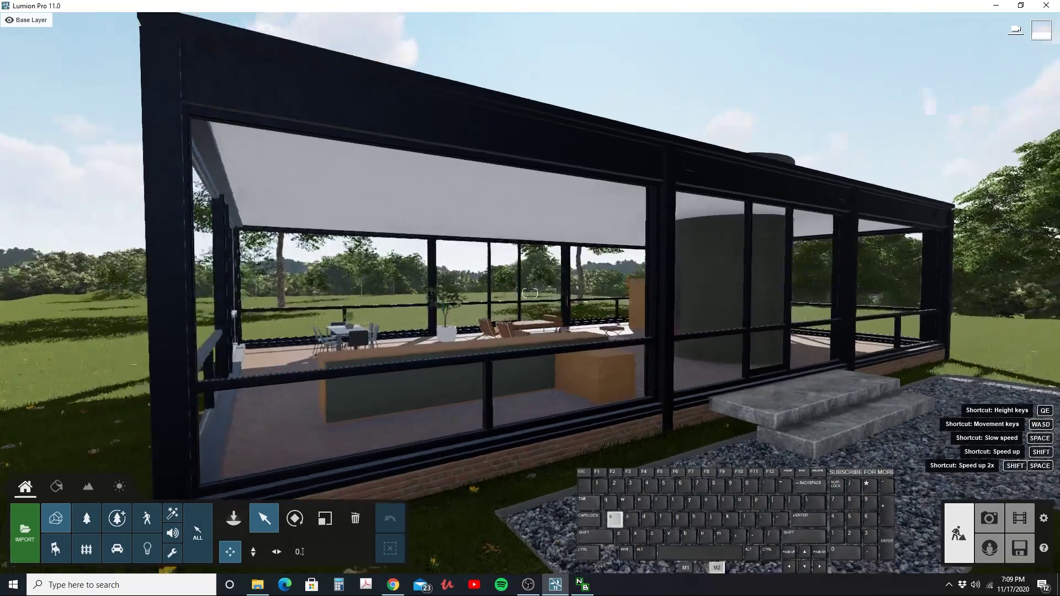
pyautogui.moveTo(302, 317); pyautogui.dragTo(445, 305, button='right')
pyautogui.press('s')
pyautogui.click(445, 305)
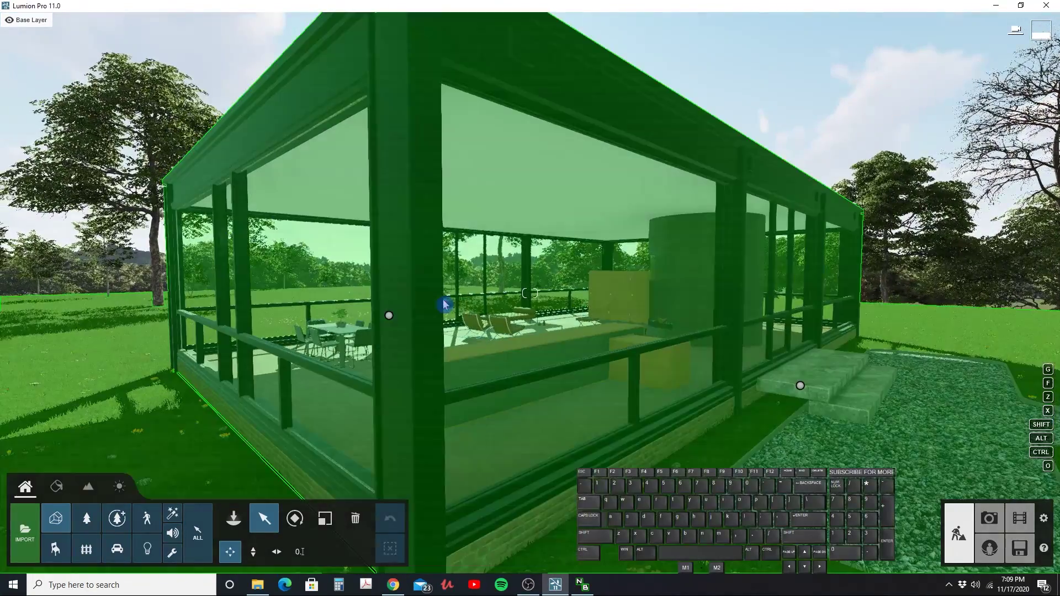
pyautogui.press('s')
pyautogui.press('d')
pyautogui.moveTo(312, 259); pyautogui.dragTo(440, 243, button='right')
pyautogui.press('s')
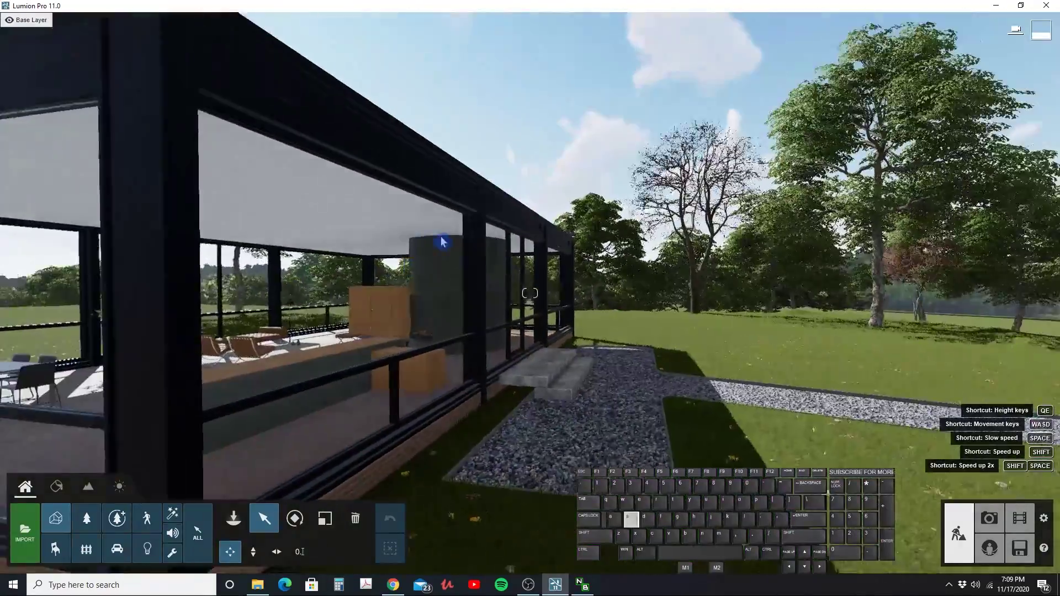
pyautogui.click(374, 260)
pyautogui.click(535, 180)
pyautogui.click(407, 308)
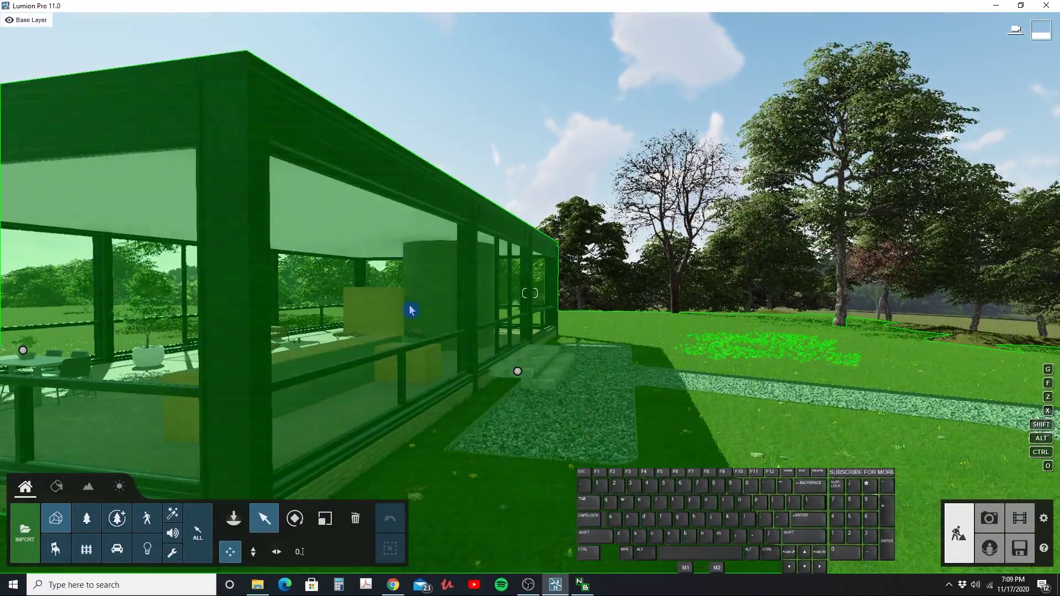
pyautogui.click(483, 129)
pyautogui.click(474, 191)
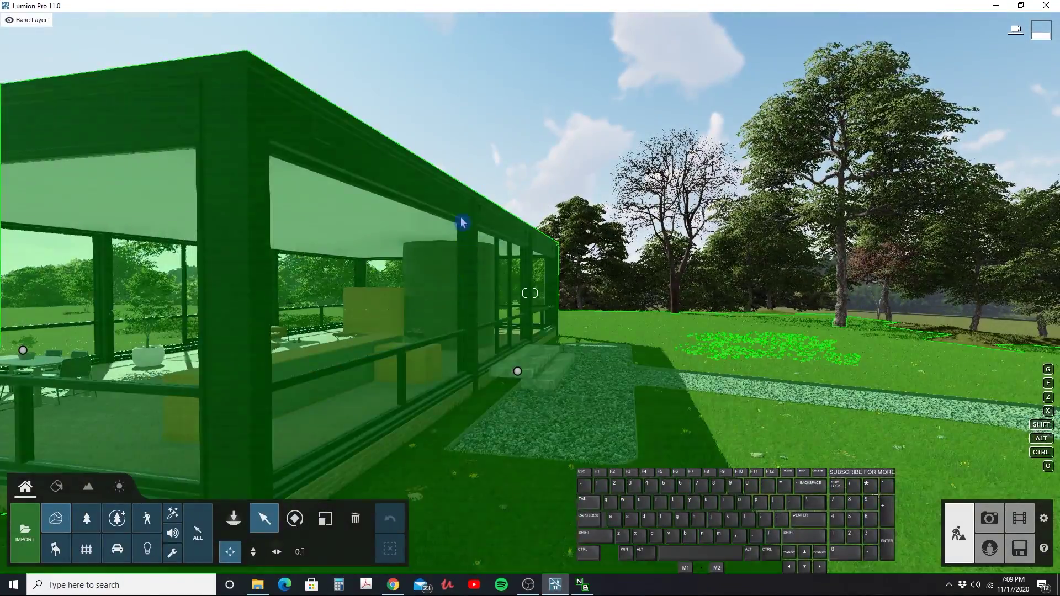
pyautogui.click(539, 182)
pyautogui.click(486, 276)
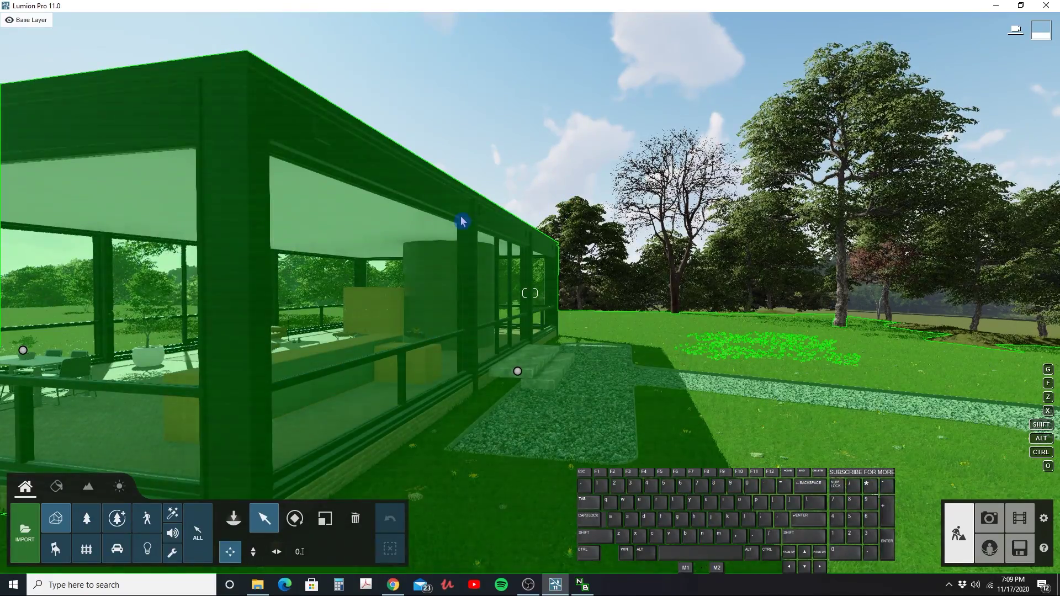
pyautogui.press('s')
pyautogui.moveTo(461, 221); pyautogui.dragTo(416, 227, button='right')
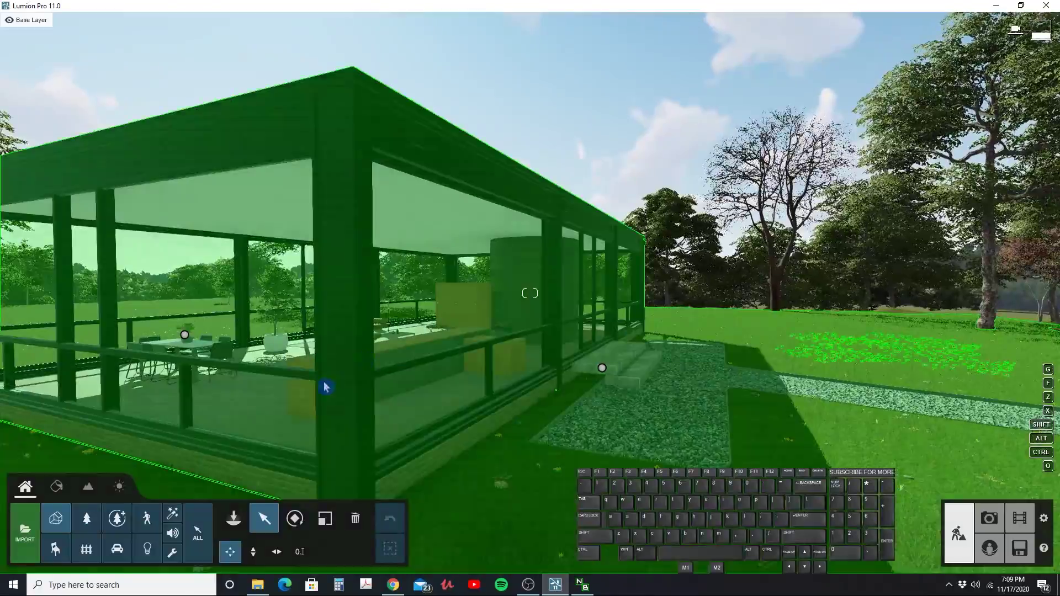
# - Inspect the window walls from inside the glass house, looking out past the dining table to the lawn
pyautogui.press('w')
pyautogui.moveTo(339, 386); pyautogui.dragTo(232, 388, button='right')
pyautogui.press('a')
pyautogui.press('a')
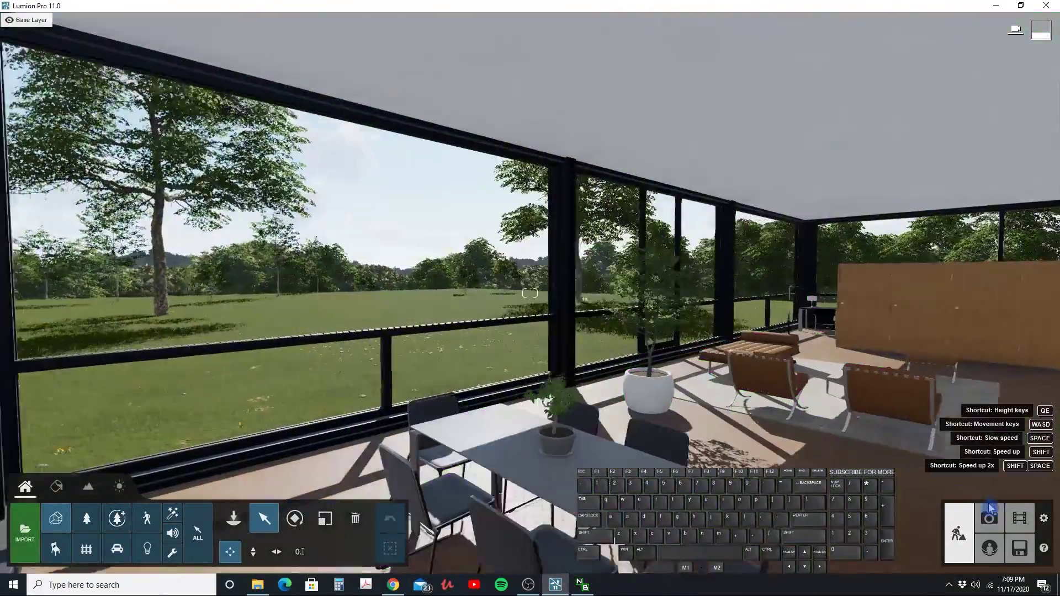
pyautogui.press('a')
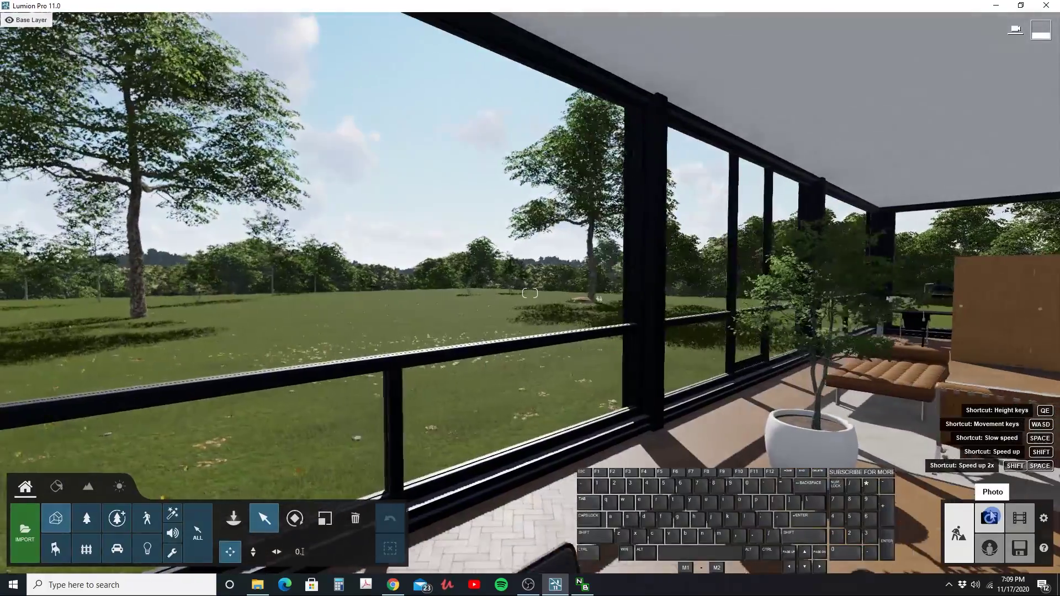
pyautogui.moveTo(992, 516); pyautogui.dragTo(973, 509, button='right')
pyautogui.press('q')
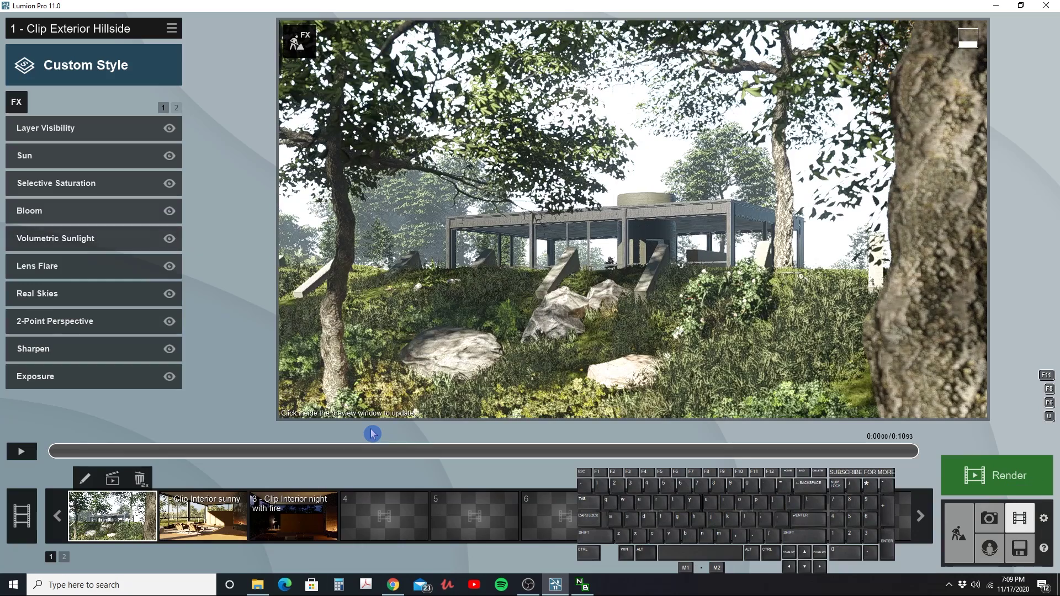
# - Start recording a new movie clip in the empty fourth slot and set the camera's focal length to about 25.6 mm
pyautogui.click(403, 514)
pyautogui.click(385, 366)
pyautogui.press('w')
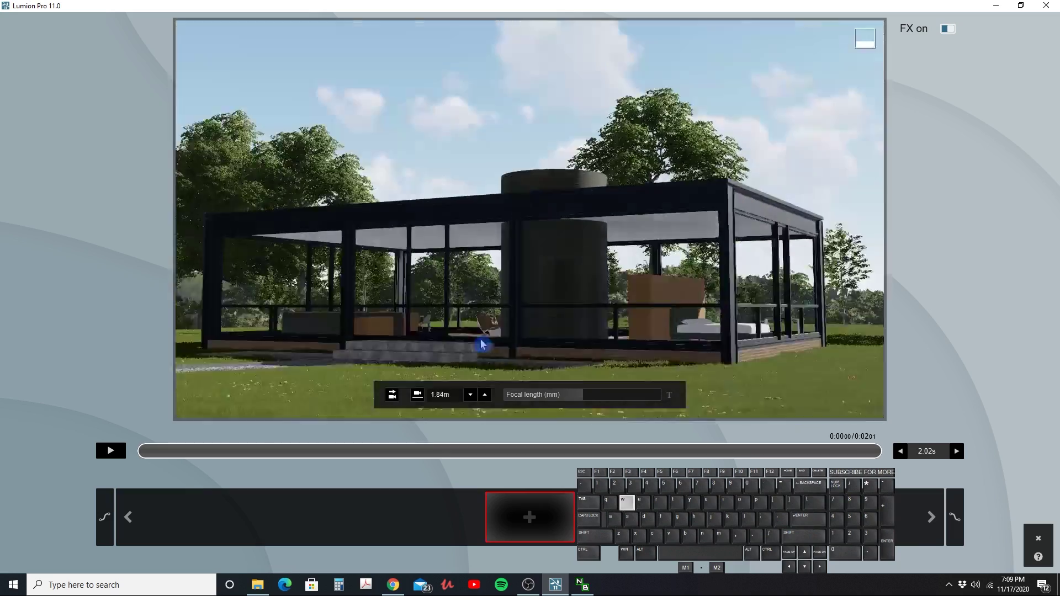
pyautogui.moveTo(481, 346); pyautogui.dragTo(508, 366, button='right')
pyautogui.moveTo(583, 394); pyautogui.dragTo(562, 397)
# - Frame the trees through the glass corner from inside the house and add that view as the first camera keyframe
pyautogui.press('w')
pyautogui.moveTo(553, 335); pyautogui.dragTo(773, 332, button='right')
pyautogui.press('a')
pyautogui.press('s')
pyautogui.press('q')
pyautogui.press('d')
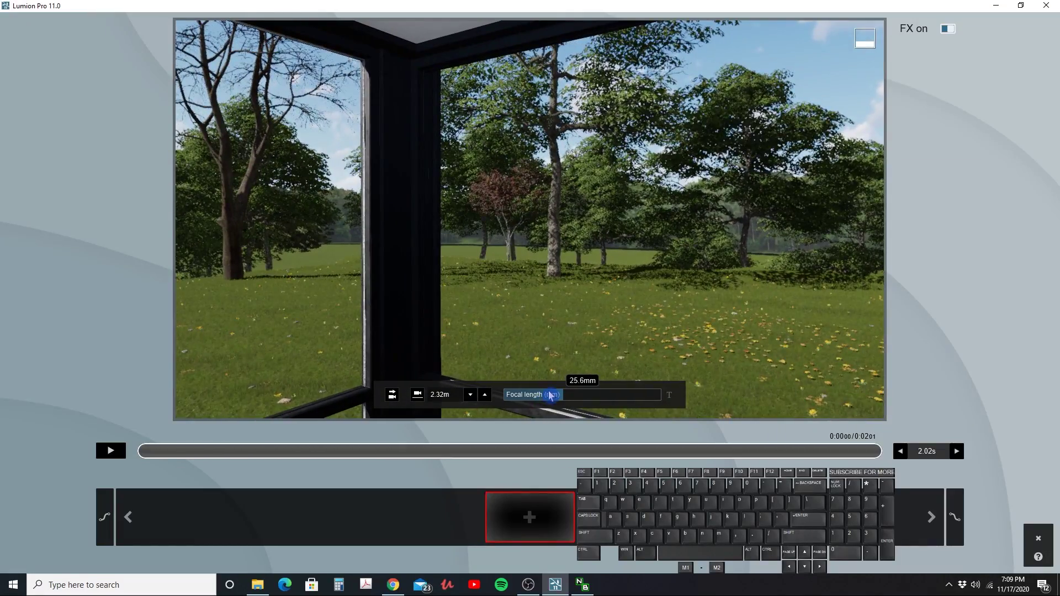
pyautogui.press('a')
pyautogui.press('w')
pyautogui.press('d')
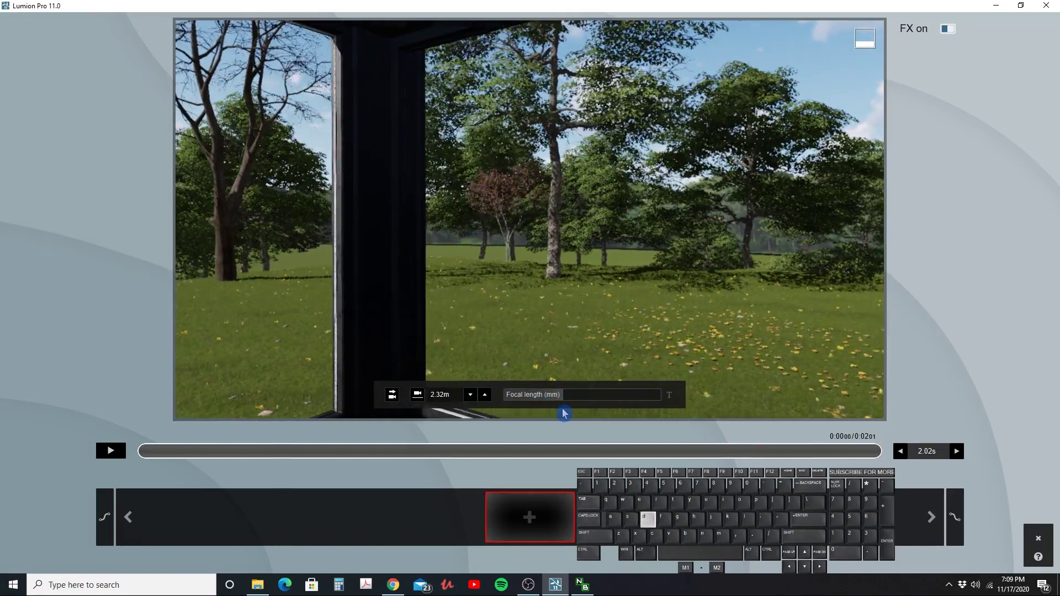
pyautogui.click(525, 513)
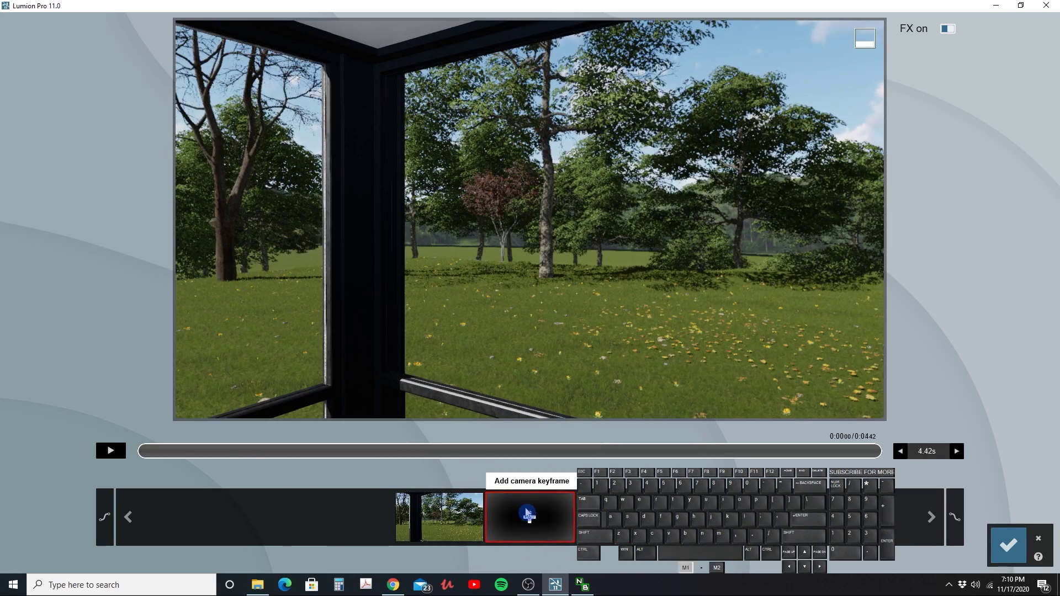
# - Add two more camera keyframes pulling back from the glass corner and save the clip
pyautogui.click(527, 513)
pyautogui.press('s')
pyautogui.click(528, 514)
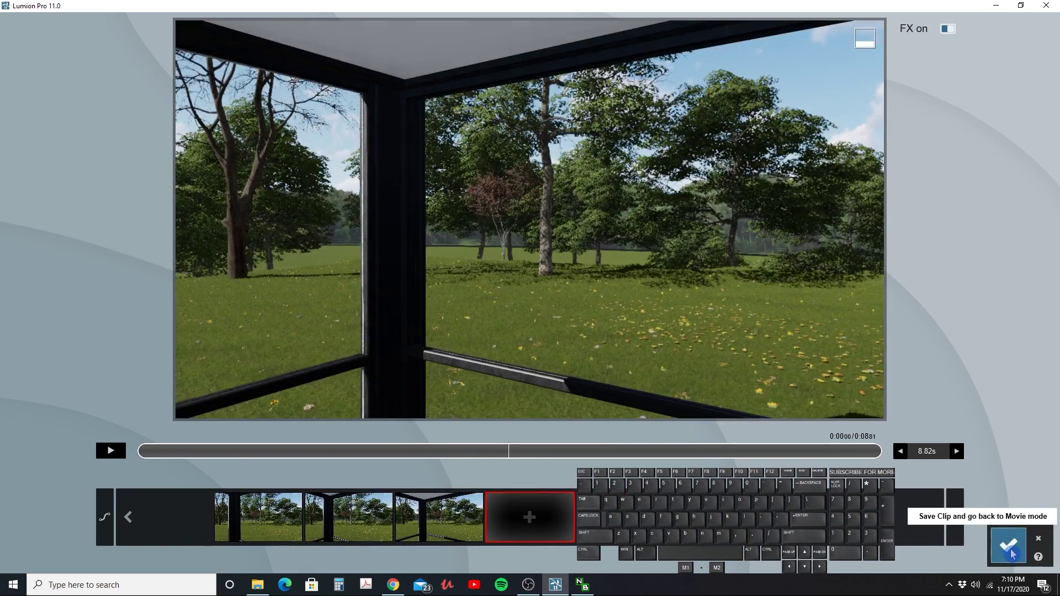
pyautogui.click(1009, 548)
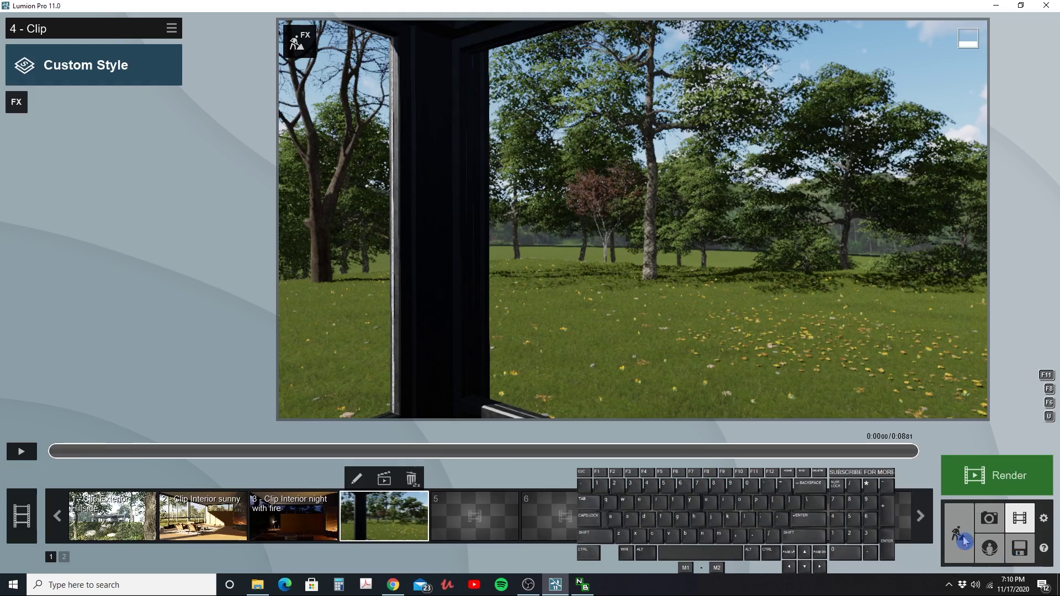
# - Apply the Dawn style to clip 4 and replace its real sky with the dark stormy Overcast sky
pyautogui.click(61, 83)
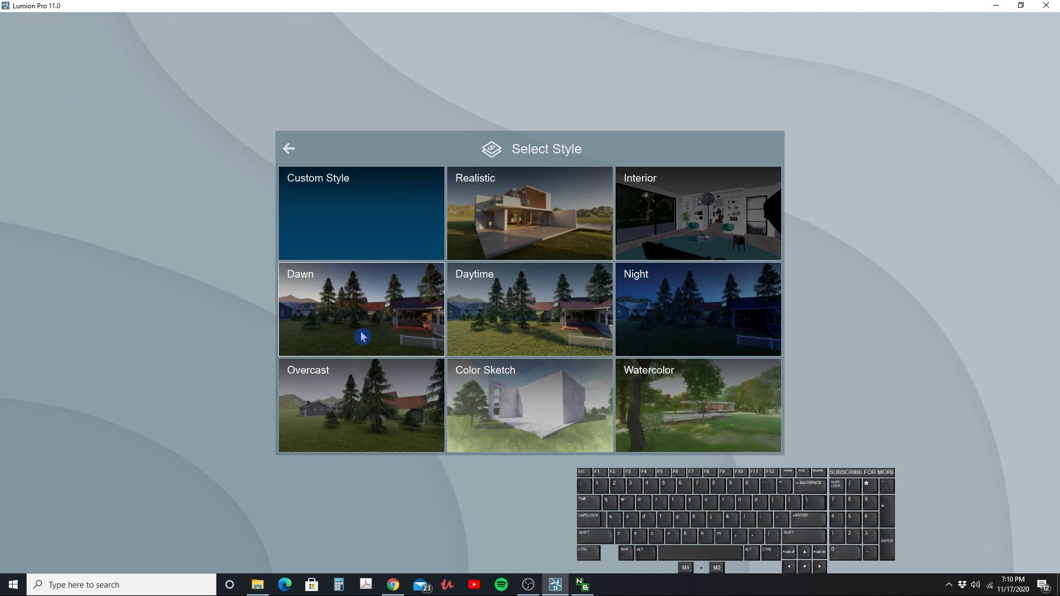
pyautogui.click(339, 334)
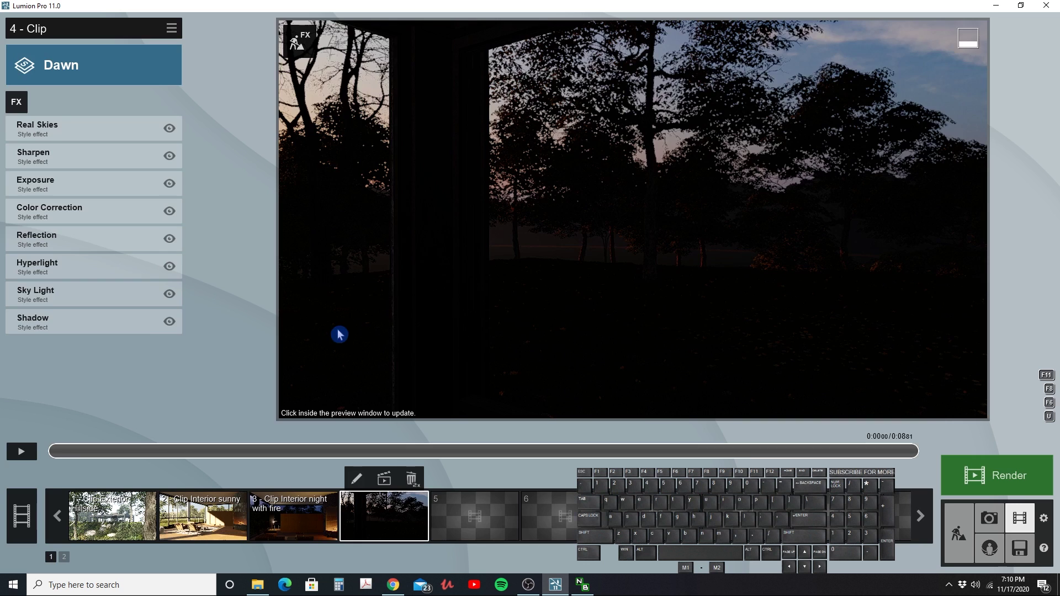
pyautogui.click(62, 137)
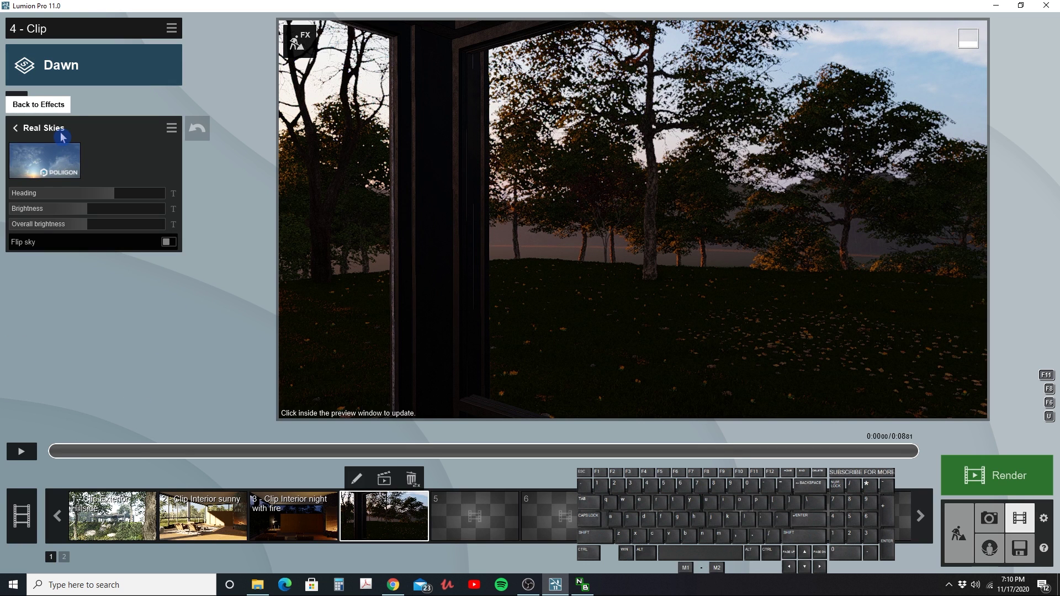
pyautogui.click(59, 159)
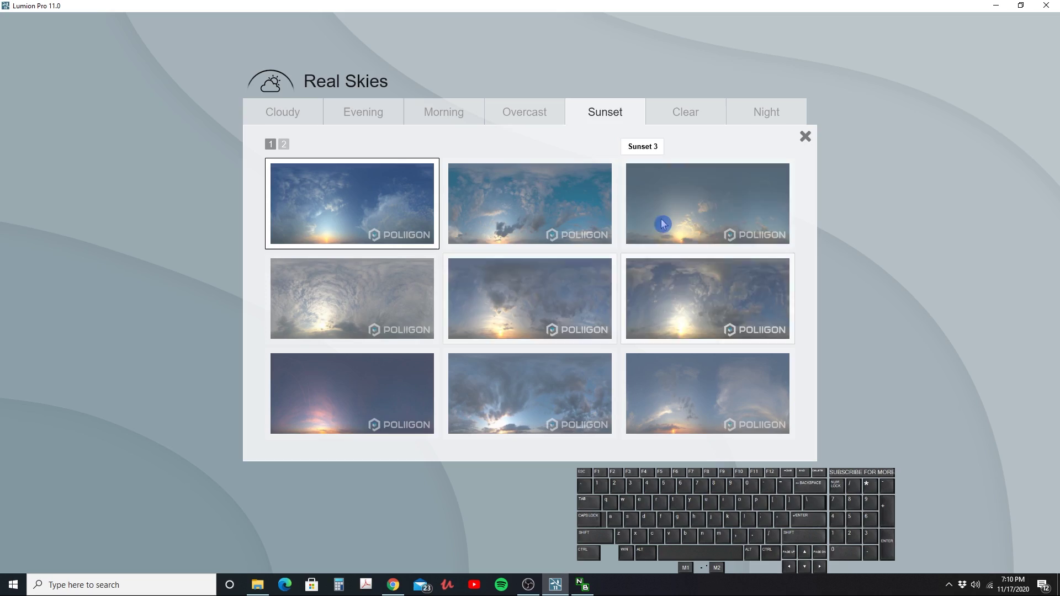
pyautogui.click(546, 117)
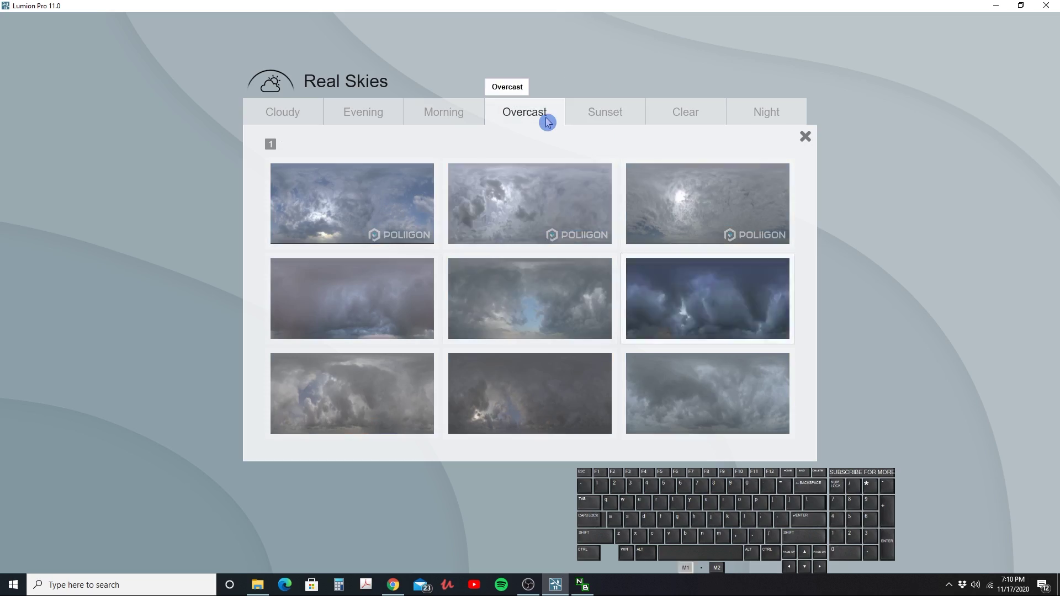
pyautogui.click(689, 314)
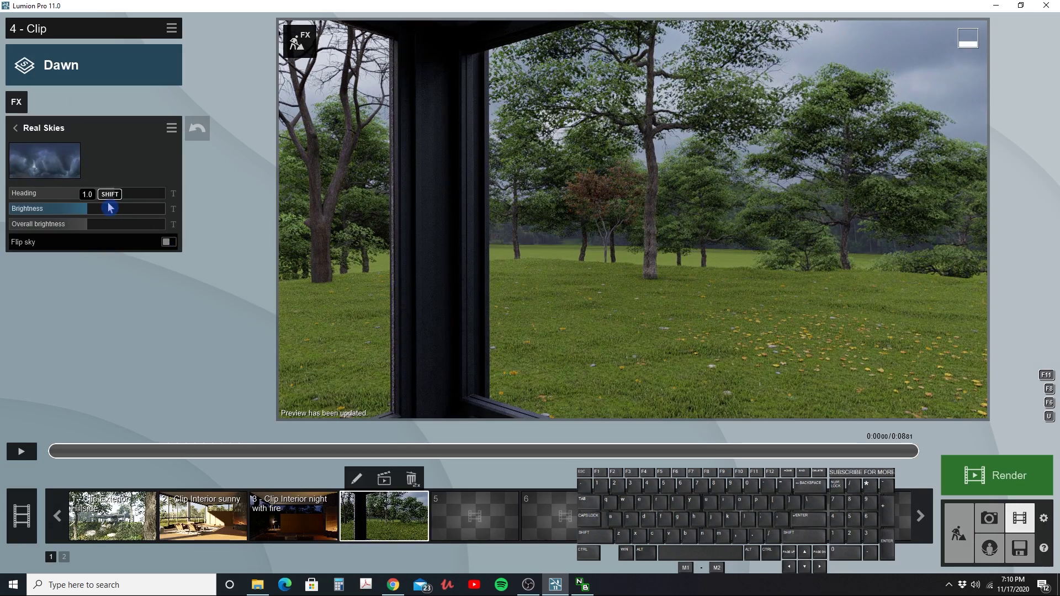
# - Raise the Real Skies brightness and overall brightness, and update the clip preview
pyautogui.click(119, 211)
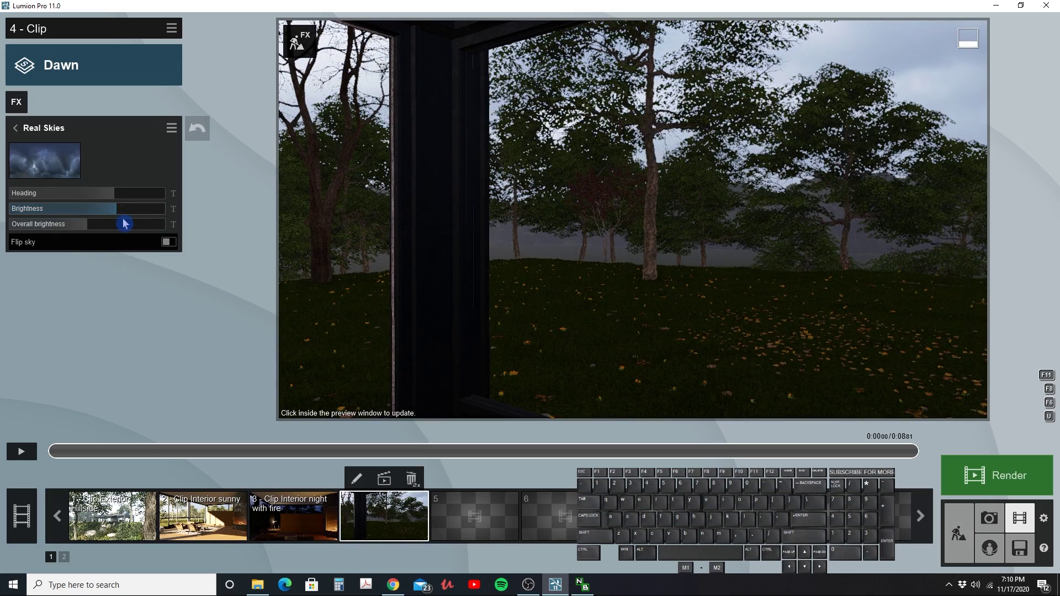
pyautogui.click(143, 224)
pyautogui.click(621, 244)
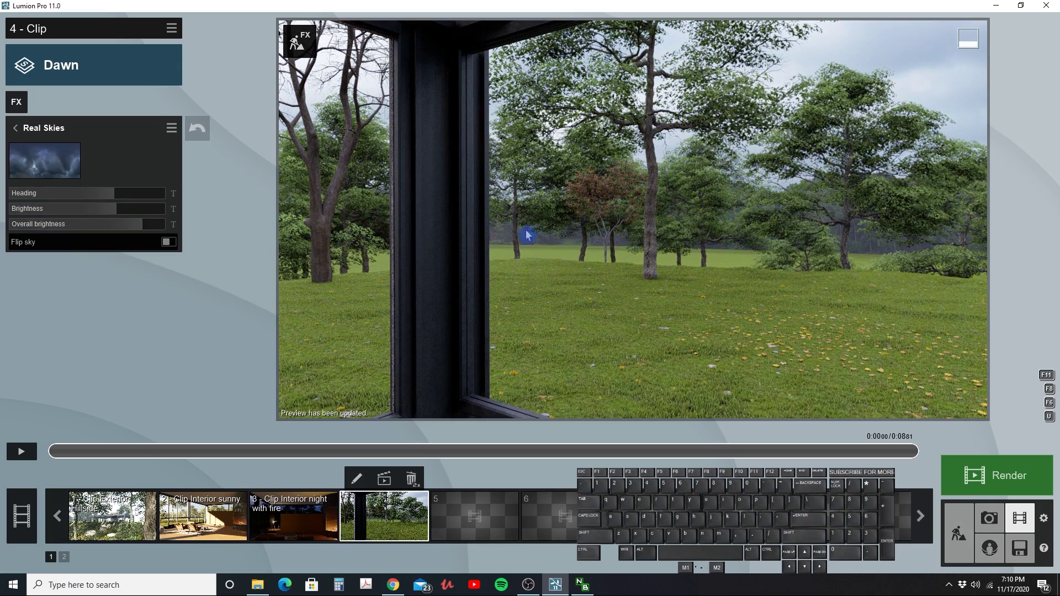
# - Add the Precipitation weather effect to clip 4
pyautogui.click(17, 131)
pyautogui.click(17, 105)
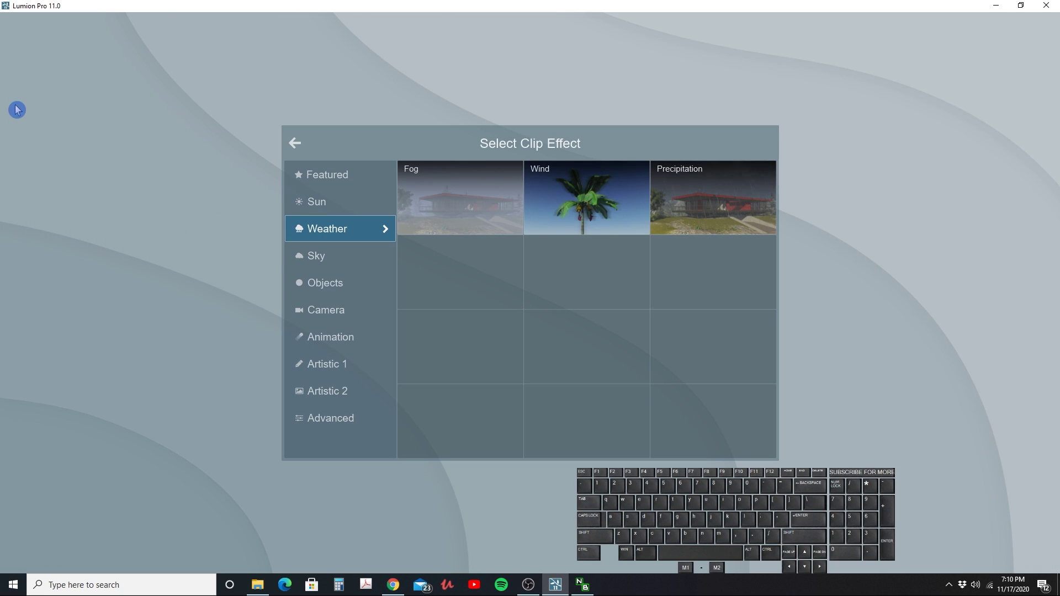
pyautogui.click(323, 177)
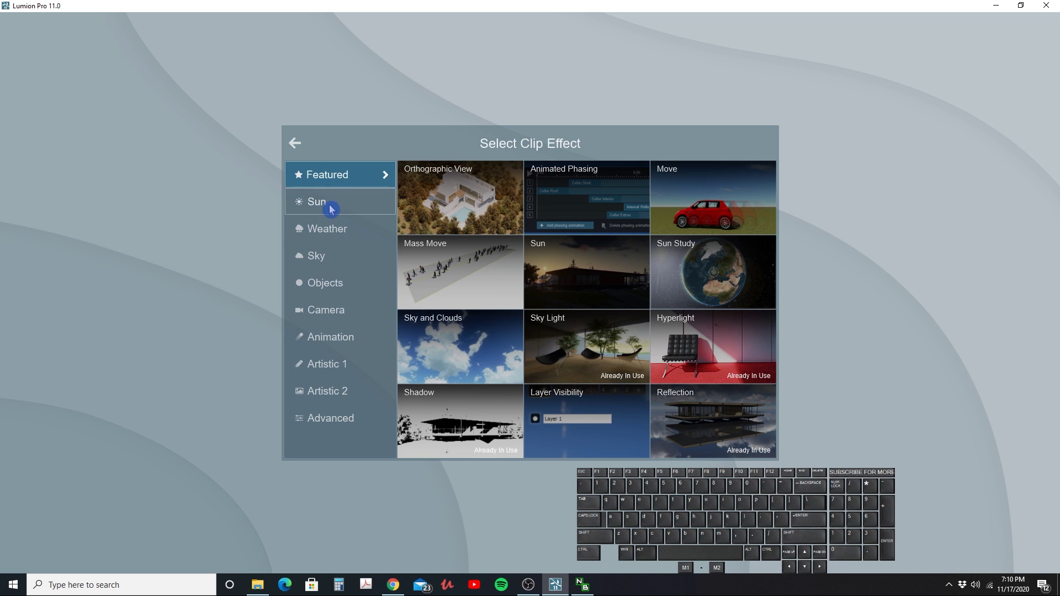
pyautogui.click(328, 227)
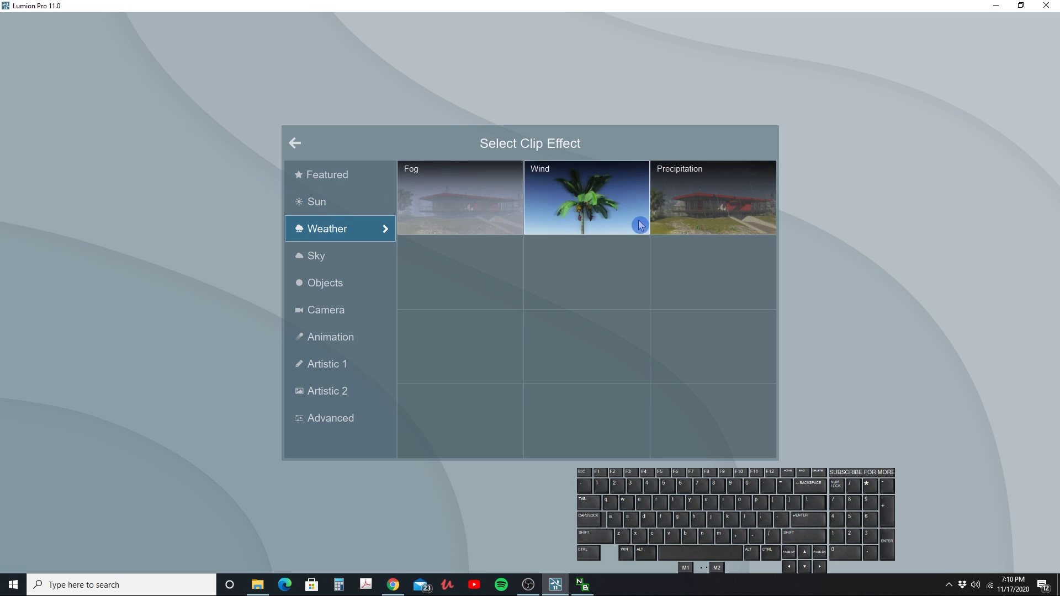
pyautogui.click(679, 207)
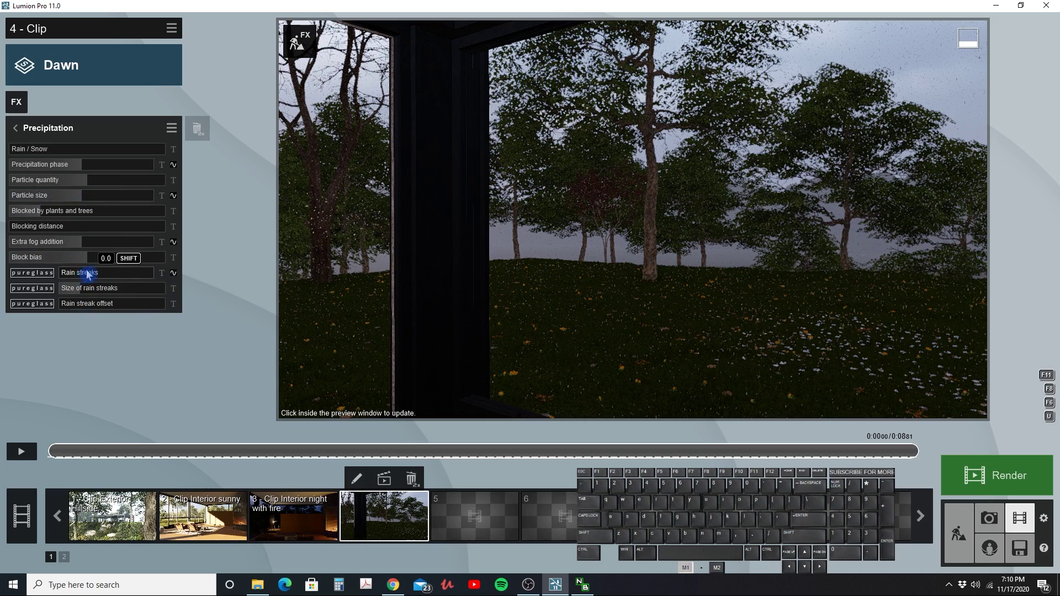
# - Set the Precipitation effect's rain streaks to 0.7, increase the streak size and offset, and adjust the rain particle settings
pyautogui.moveTo(88, 275); pyautogui.dragTo(126, 274)
pyautogui.click(107, 288)
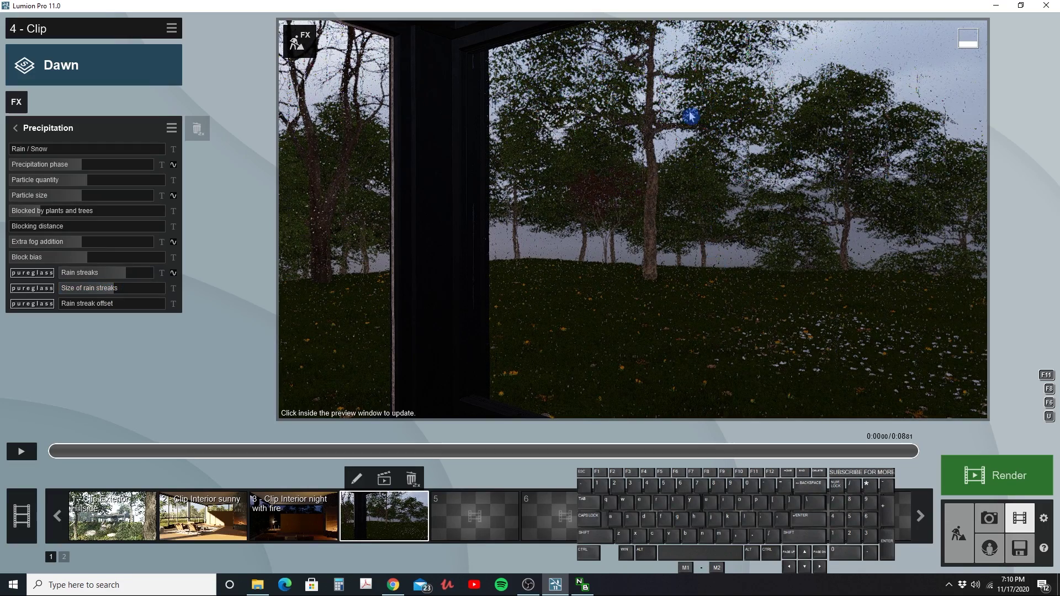
pyautogui.moveTo(119, 288)
pyautogui.mouseDown()
pyautogui.moveTo(136, 289)
pyautogui.moveTo(81, 309)
pyautogui.moveTo(152, 312)
pyautogui.mouseUp()
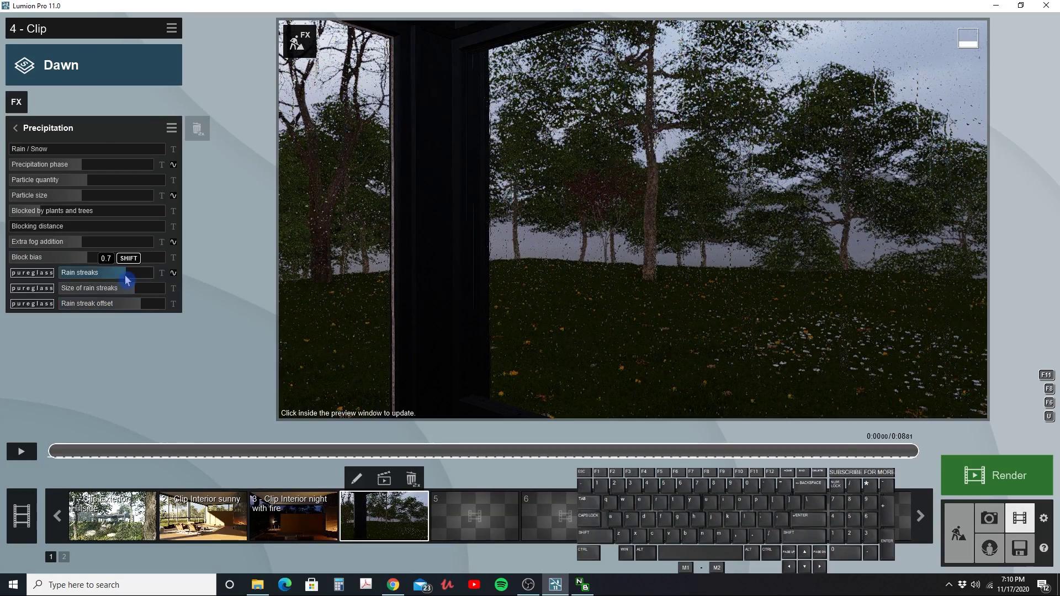
pyautogui.moveTo(131, 291)
pyautogui.mouseDown()
pyautogui.moveTo(177, 290)
pyautogui.moveTo(135, 291)
pyautogui.moveTo(158, 286)
pyautogui.moveTo(118, 277)
pyautogui.moveTo(158, 276)
pyautogui.moveTo(115, 281)
pyautogui.moveTo(129, 283)
pyautogui.mouseUp()
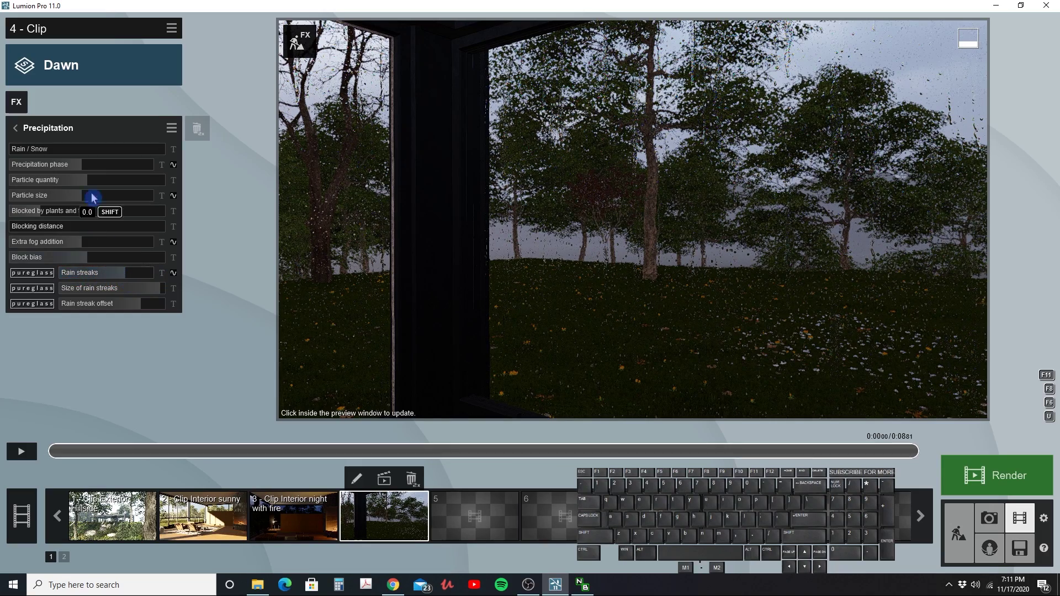
pyautogui.moveTo(88, 184); pyautogui.dragTo(141, 206)
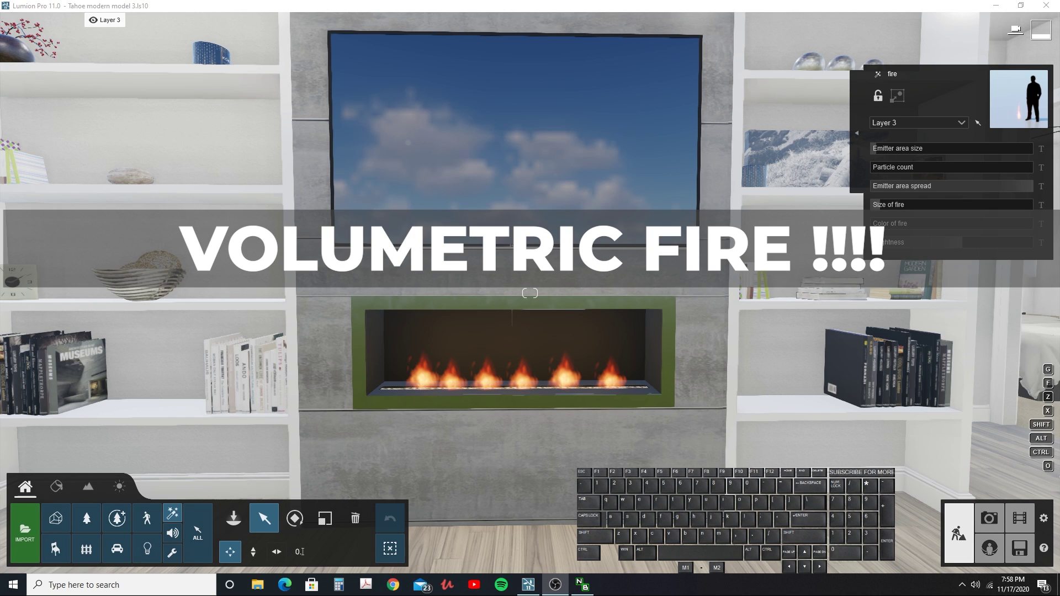
# - Examine the volumetric fire in the living room fireplace from up close and from further back
pyautogui.click(806, 395)
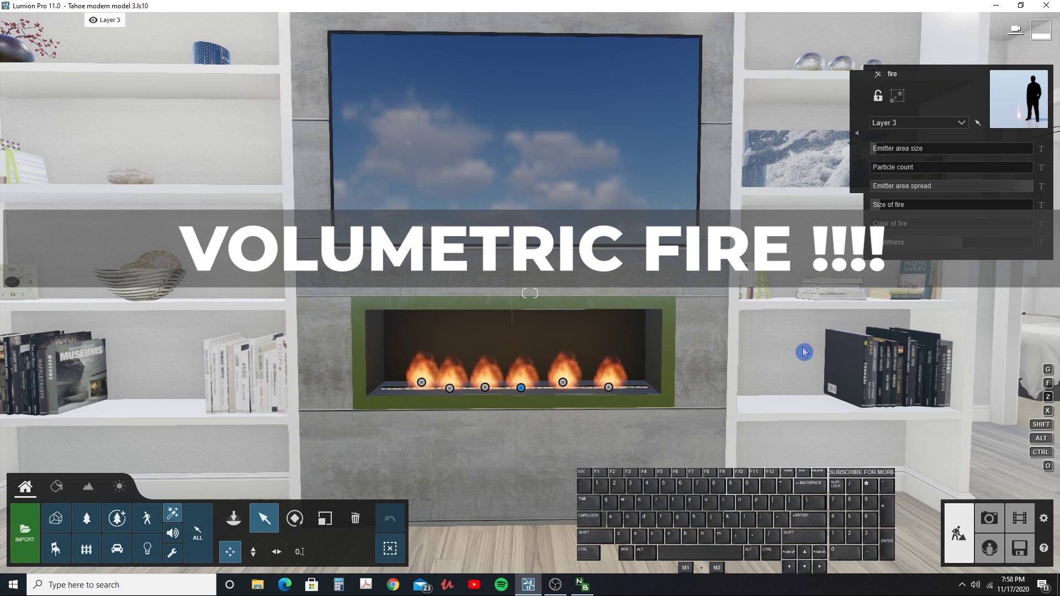
pyautogui.press('d')
pyautogui.moveTo(800, 353); pyautogui.dragTo(791, 353, button='right')
pyautogui.press('s')
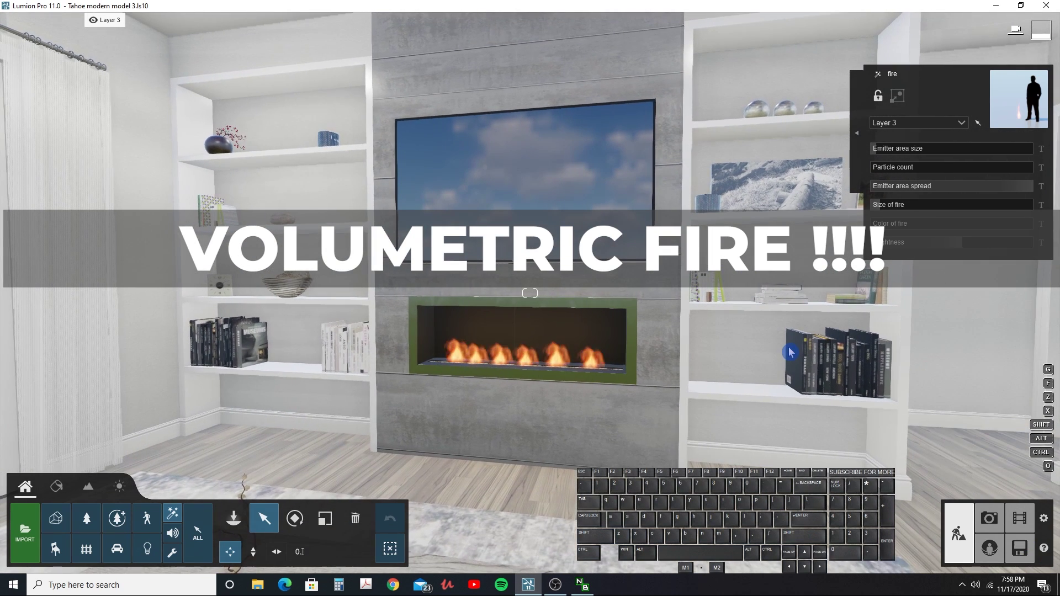
pyautogui.press('a')
pyautogui.press('d')
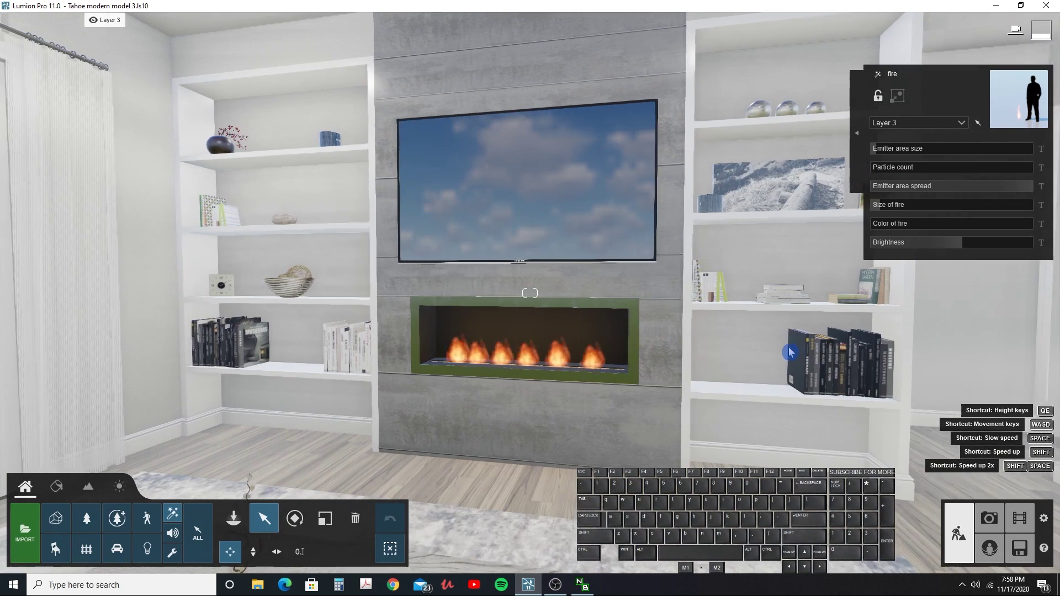
# - Select all six existing fire effects in the fireplace for inspection
pyautogui.press('w')
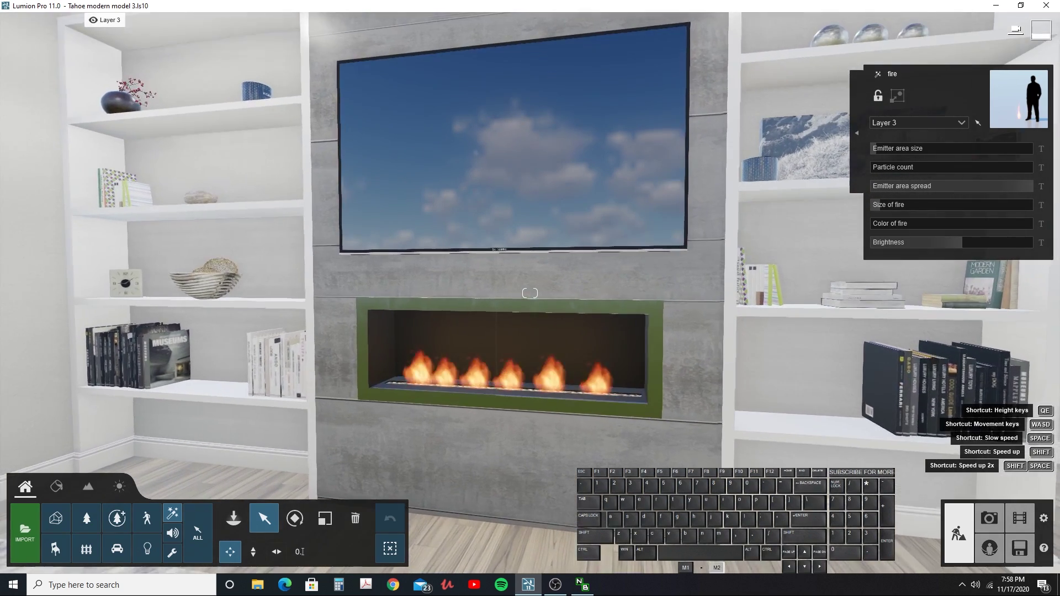
pyautogui.press('a')
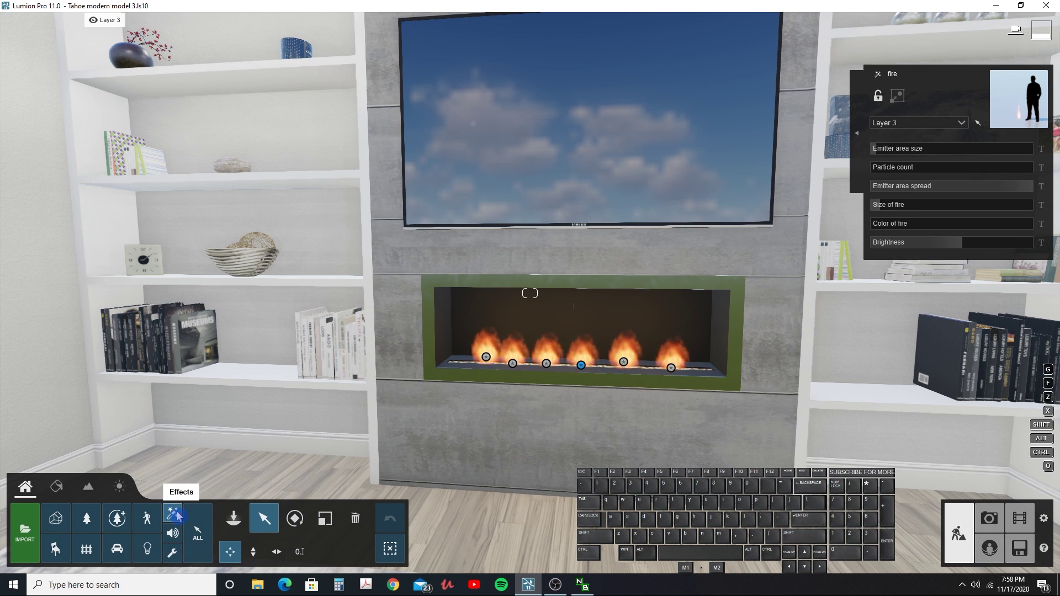
pyautogui.keyDown('ctrl'); pyautogui.moveTo(436, 442); pyautogui.dragTo(746, 326); pyautogui.keyUp('ctrl')
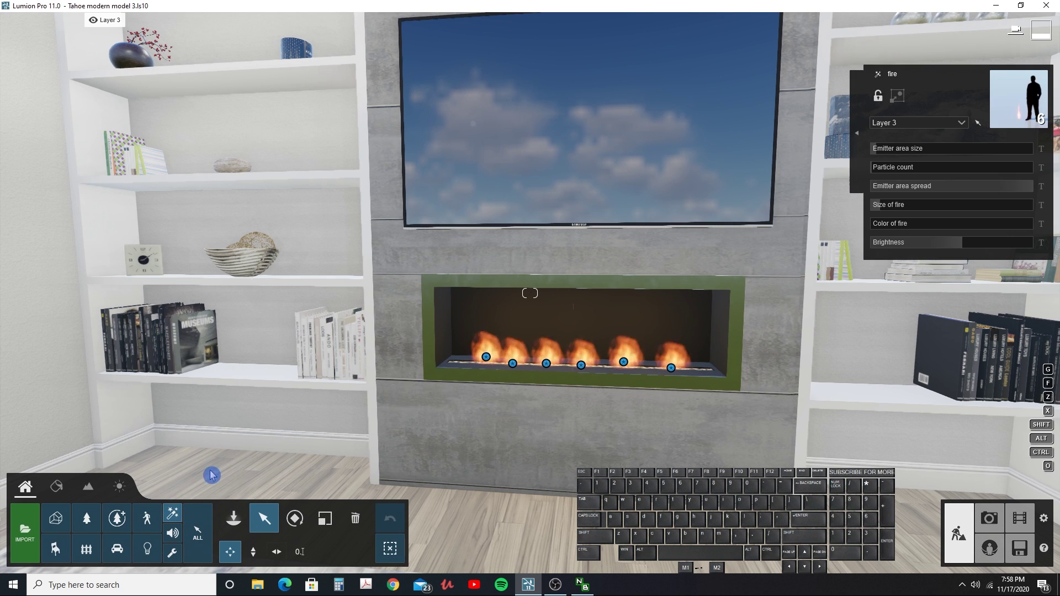
# - Make Layer 5 the active layer for placing effects and hide Layer 3, which holds the old fires
pyautogui.click(234, 525)
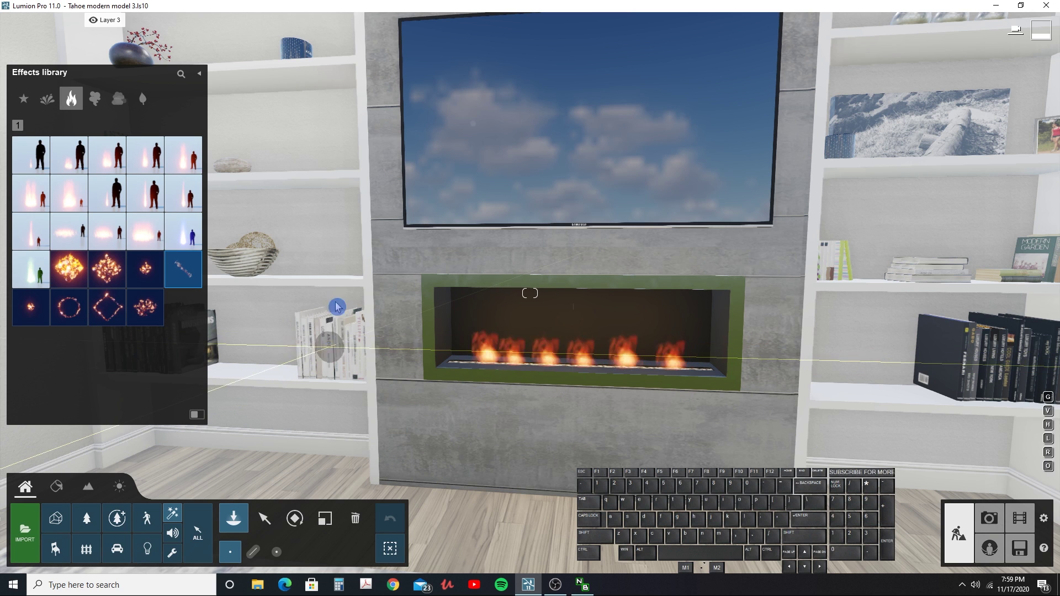
pyautogui.moveTo(101, 27)
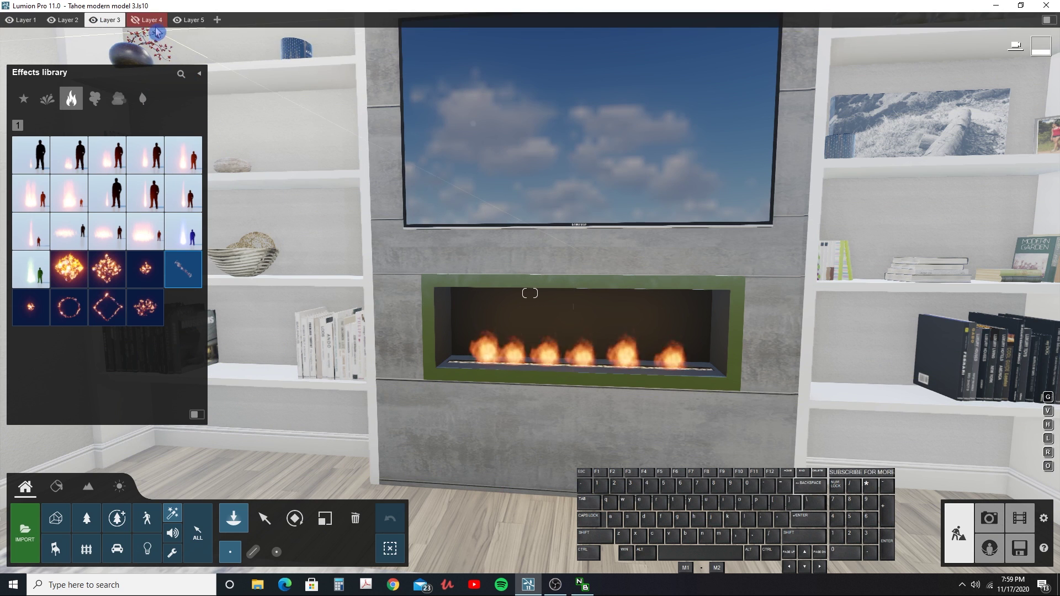
pyautogui.click(194, 23)
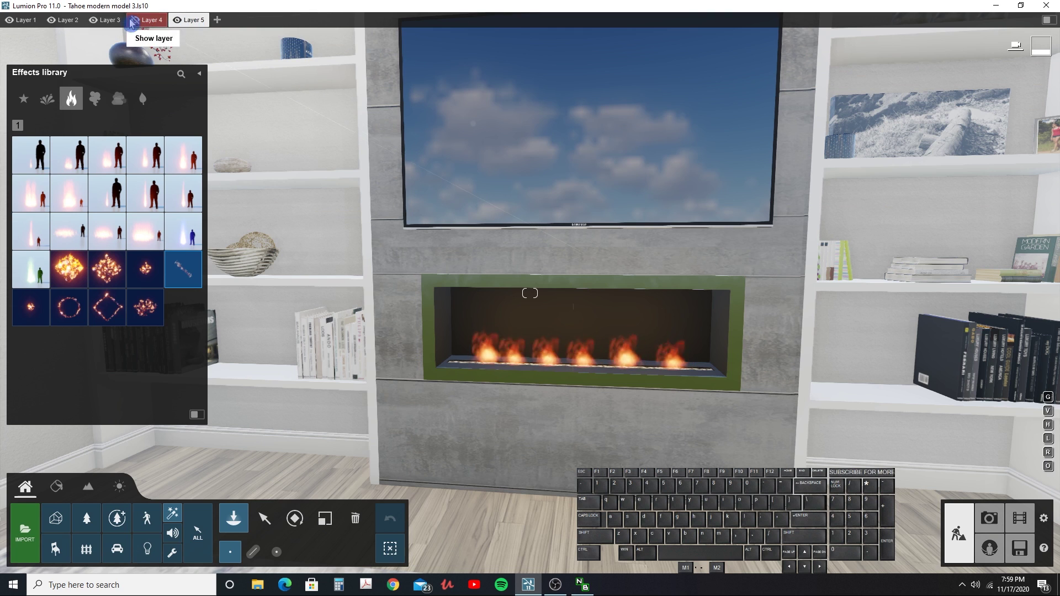
pyautogui.click(95, 21)
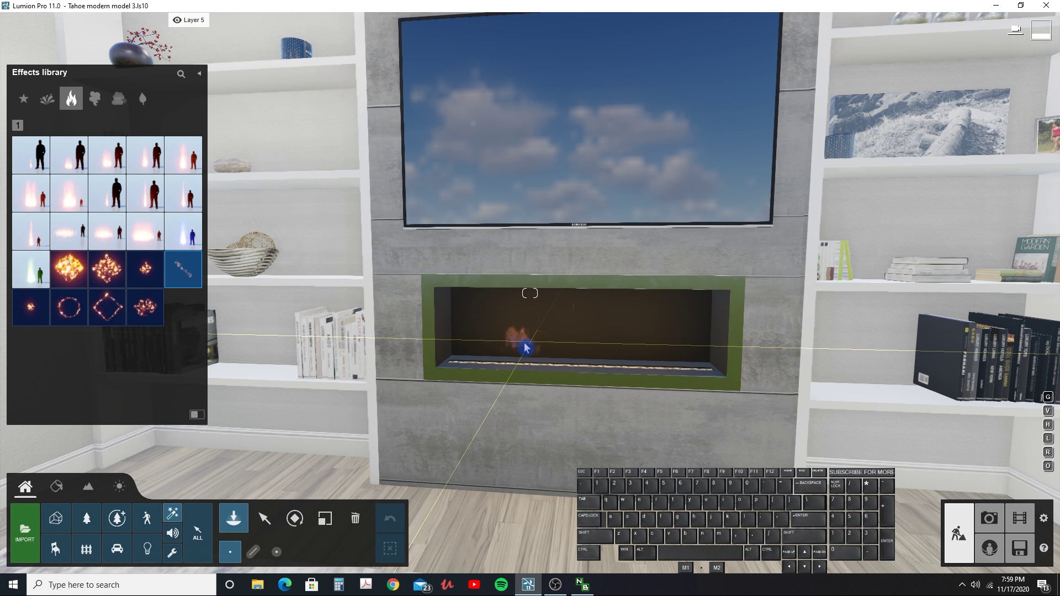
# - Place the volumetric fire 04 effect on the fireplace base and select it
pyautogui.click(179, 280)
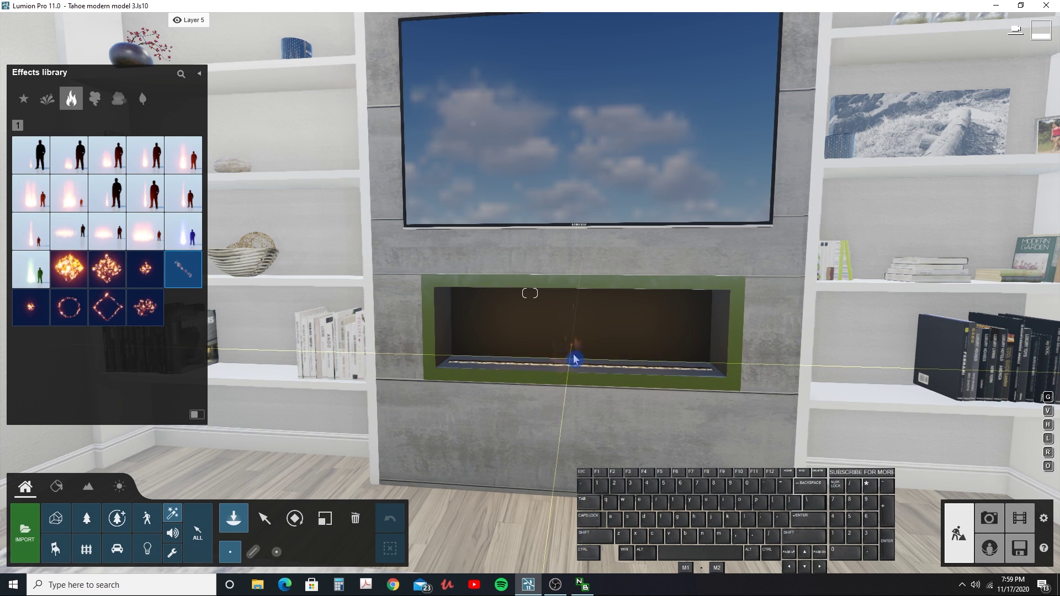
pyautogui.click(266, 519)
pyautogui.click(574, 356)
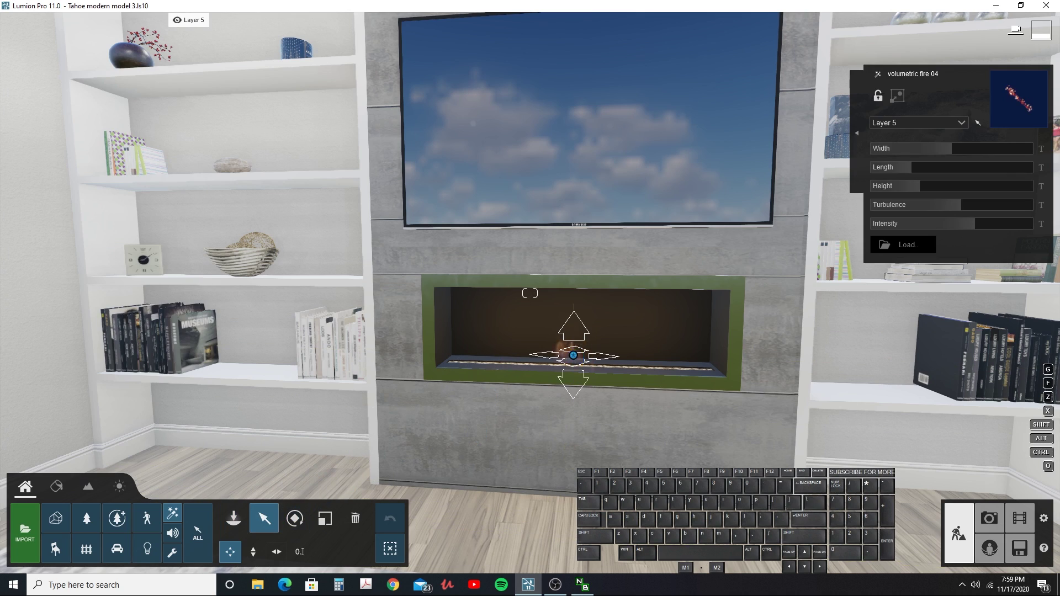
# - Rotate the volumetric fire so that it runs along the length of the fireplace
pyautogui.moveTo(574, 356); pyautogui.dragTo(610, 401, button='right')
pyautogui.press('q')
pyautogui.press('e')
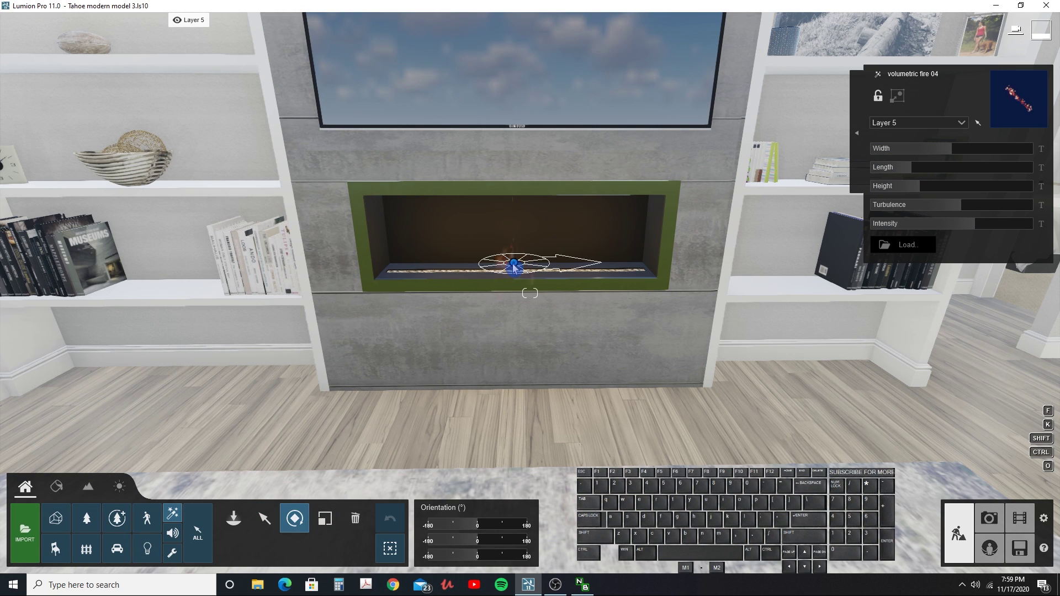
pyautogui.moveTo(514, 265); pyautogui.dragTo(521, 315)
pyautogui.moveTo(514, 310); pyautogui.dragTo(399, 433, button='right')
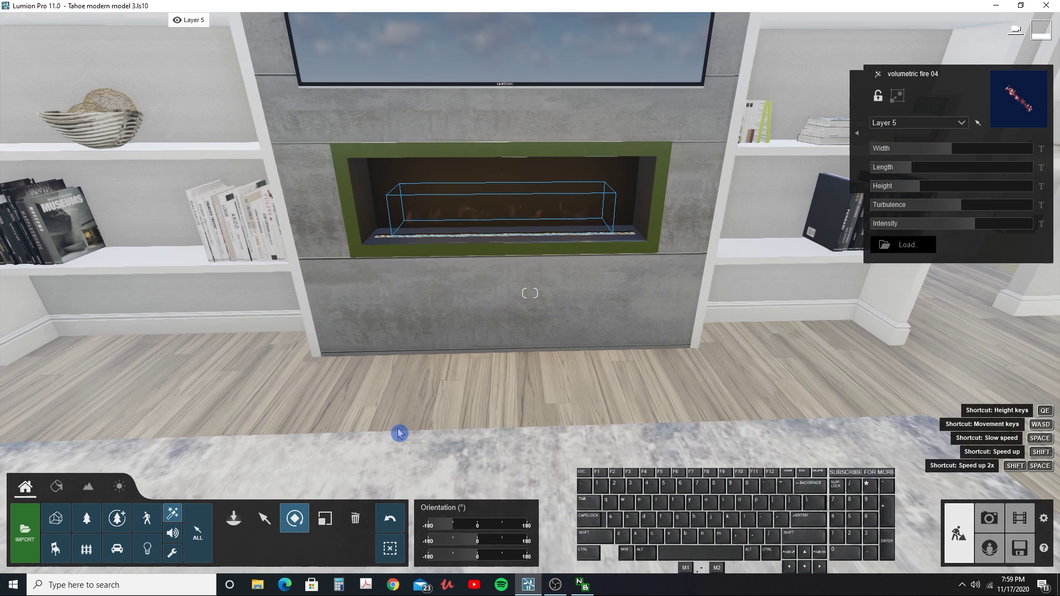
# - Try to slide the volumetric fire horizontally into place within the fireplace opening
pyautogui.click(266, 520)
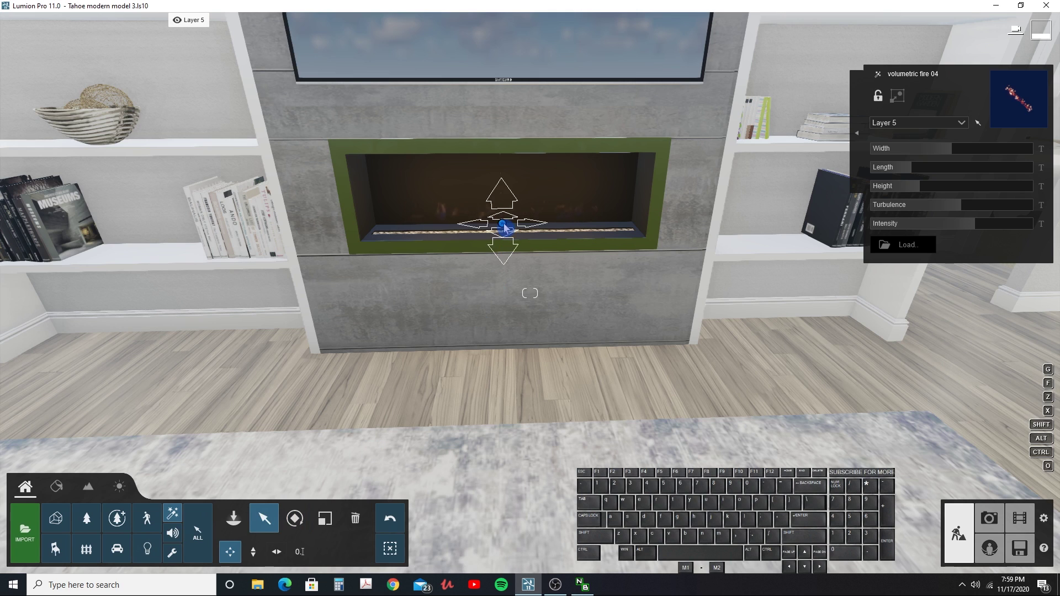
pyautogui.press('shift')
pyautogui.keyDown('shift'); pyautogui.moveTo(507, 239); pyautogui.dragTo(507, 239); pyautogui.keyUp('shift')
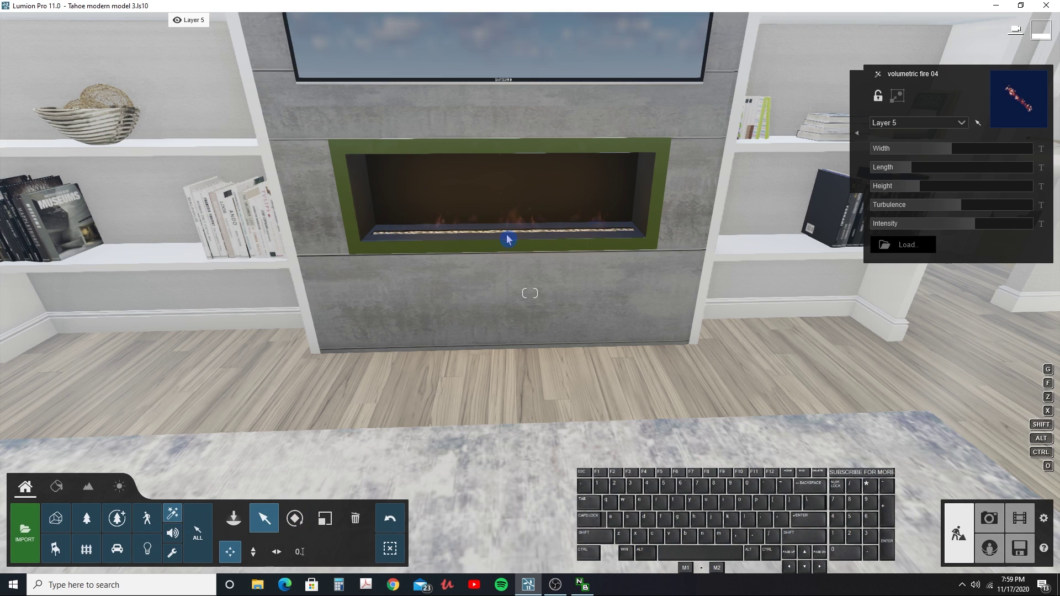
# - Move the volumetric fire onto the middle of the pebble strip on the fireplace base
pyautogui.press('q')
pyautogui.moveTo(506, 239); pyautogui.dragTo(602, 315, button='right')
pyautogui.press('w')
pyautogui.press('e')
pyautogui.press('a')
pyautogui.moveTo(497, 292); pyautogui.dragTo(506, 292, button='right')
pyautogui.press('w')
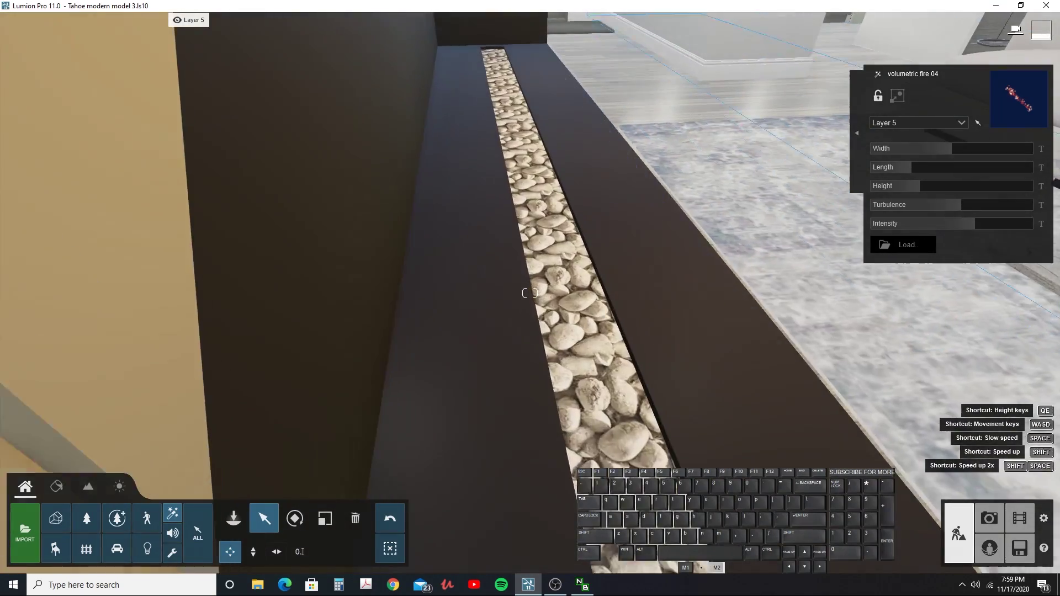
pyautogui.press('s')
pyautogui.press('d')
pyautogui.press('a')
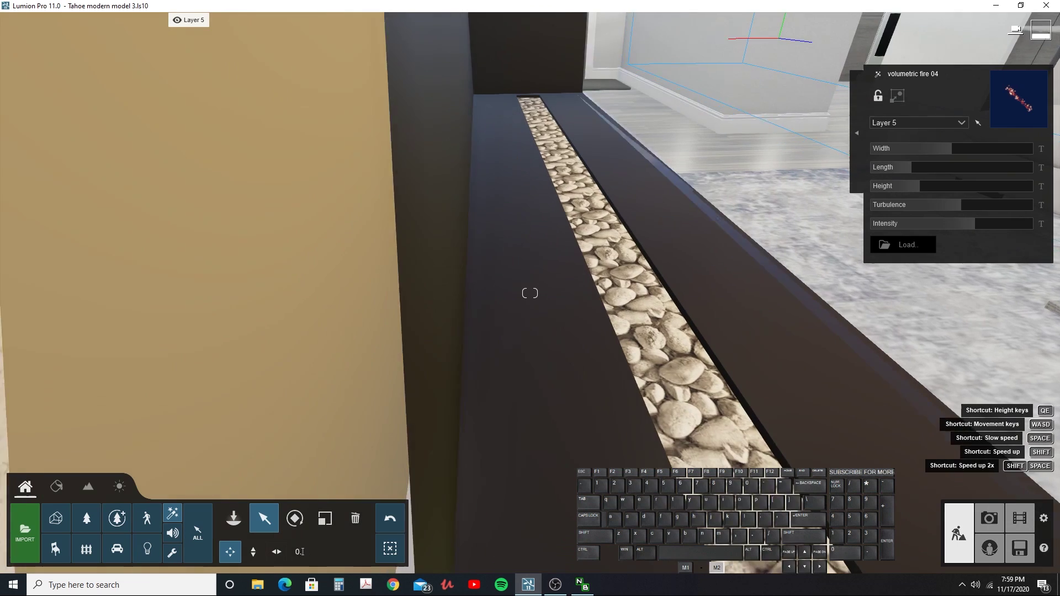
pyautogui.press('e')
pyautogui.moveTo(507, 291); pyautogui.dragTo(459, 291, button='right')
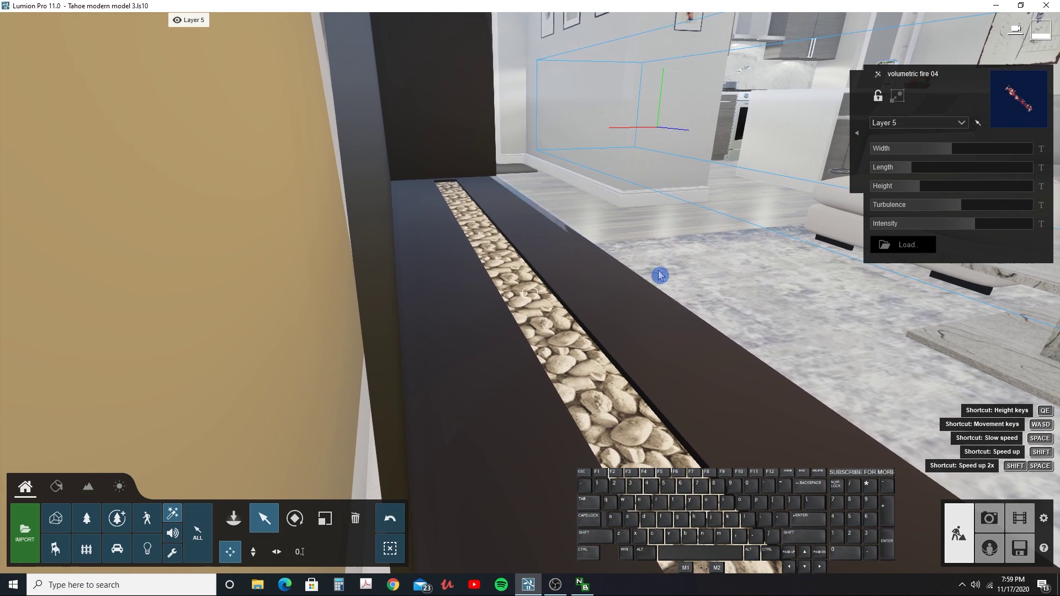
pyautogui.moveTo(732, 188)
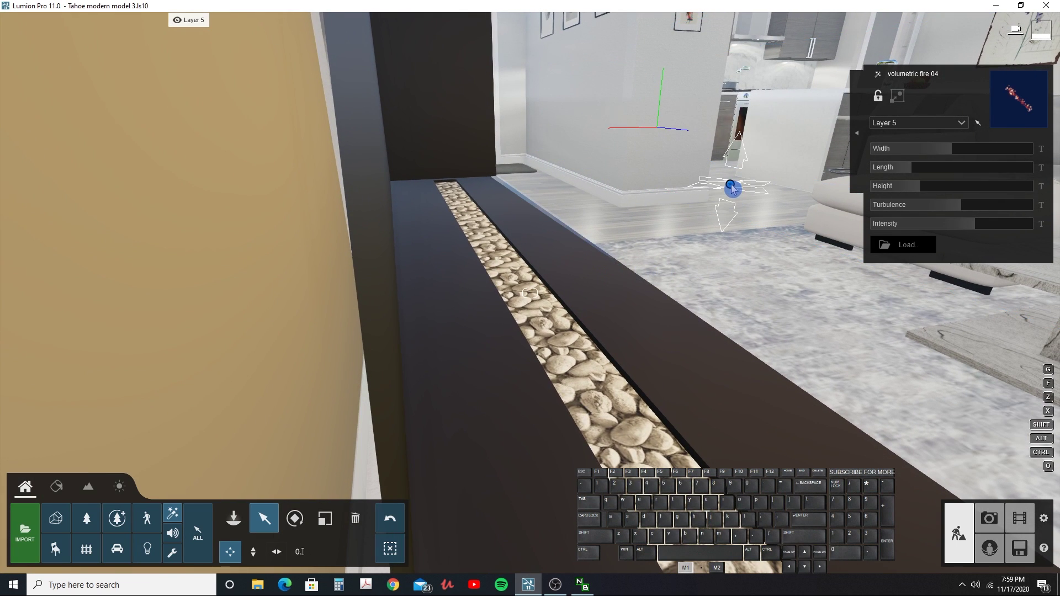
pyautogui.moveTo(732, 188); pyautogui.dragTo(517, 283)
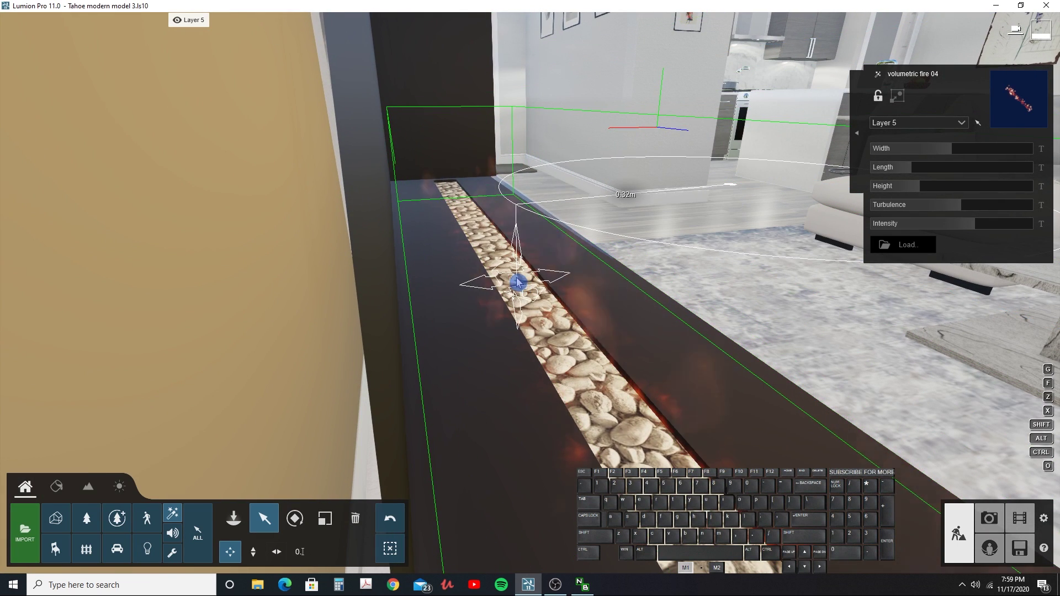
pyautogui.press('d')
pyautogui.moveTo(518, 283); pyautogui.dragTo(515, 283, button='right')
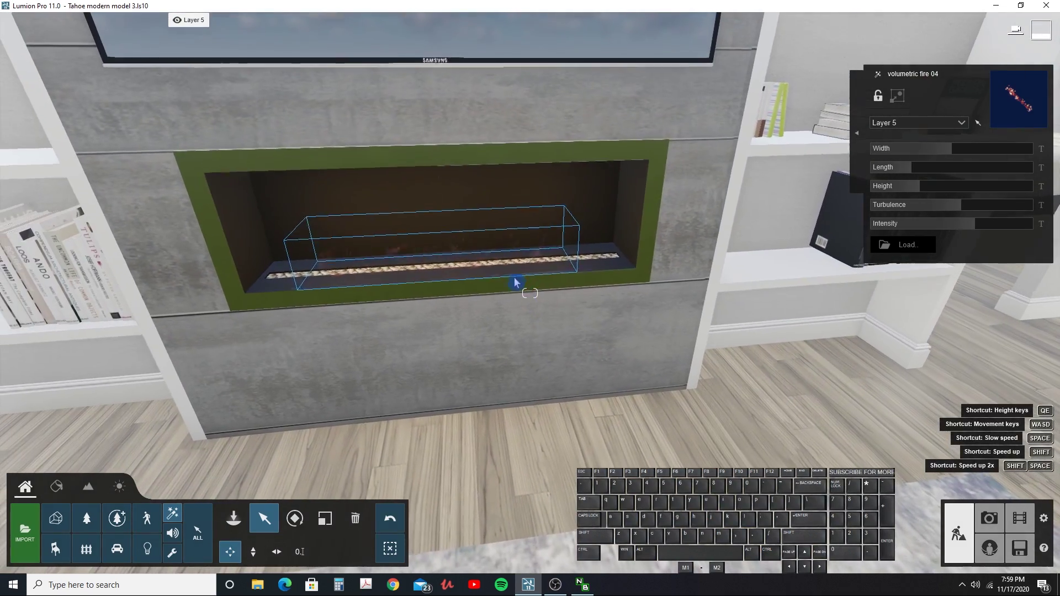
# - Widen the volumetric fire to span the fireplace opening and set its height to 0.3 m
pyautogui.moveTo(868, 201); pyautogui.dragTo(823, 165, button='right')
pyautogui.moveTo(950, 153)
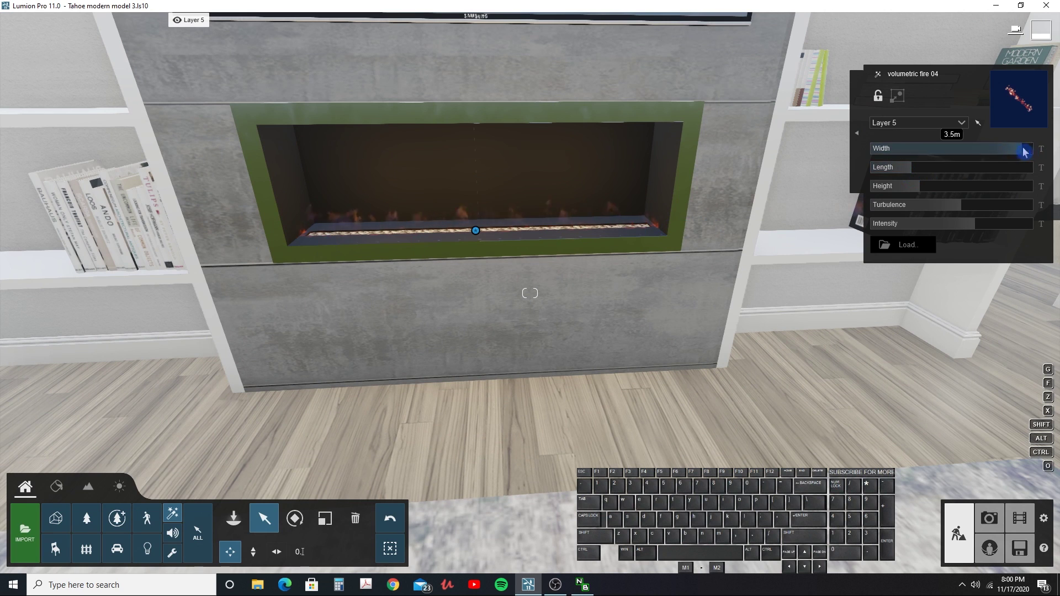
pyautogui.moveTo(988, 150)
pyautogui.mouseDown()
pyautogui.moveTo(928, 155)
pyautogui.moveTo(989, 156)
pyautogui.mouseUp()
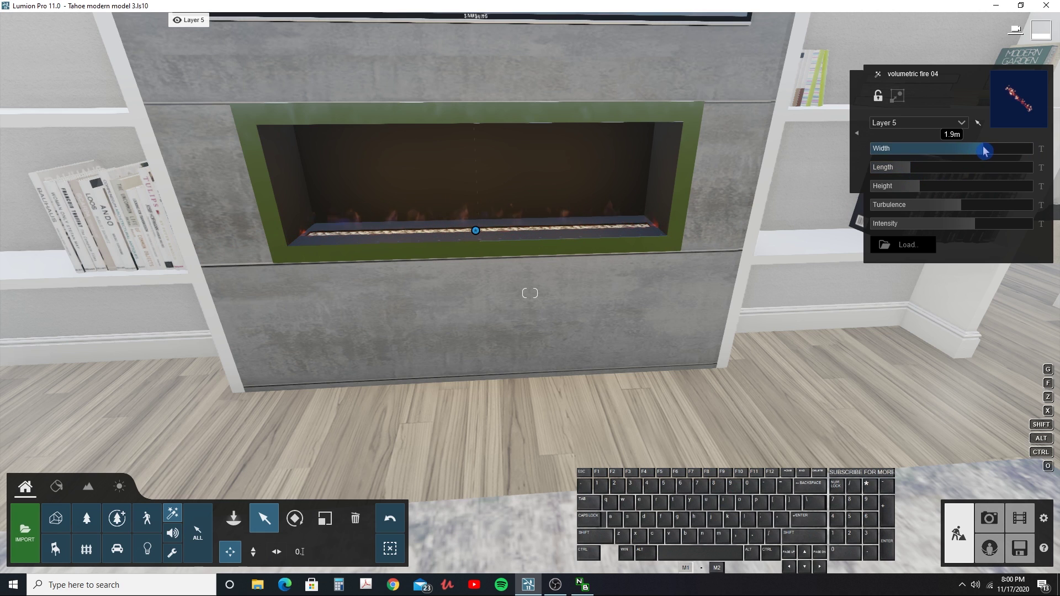
pyautogui.moveTo(963, 144); pyautogui.dragTo(970, 144)
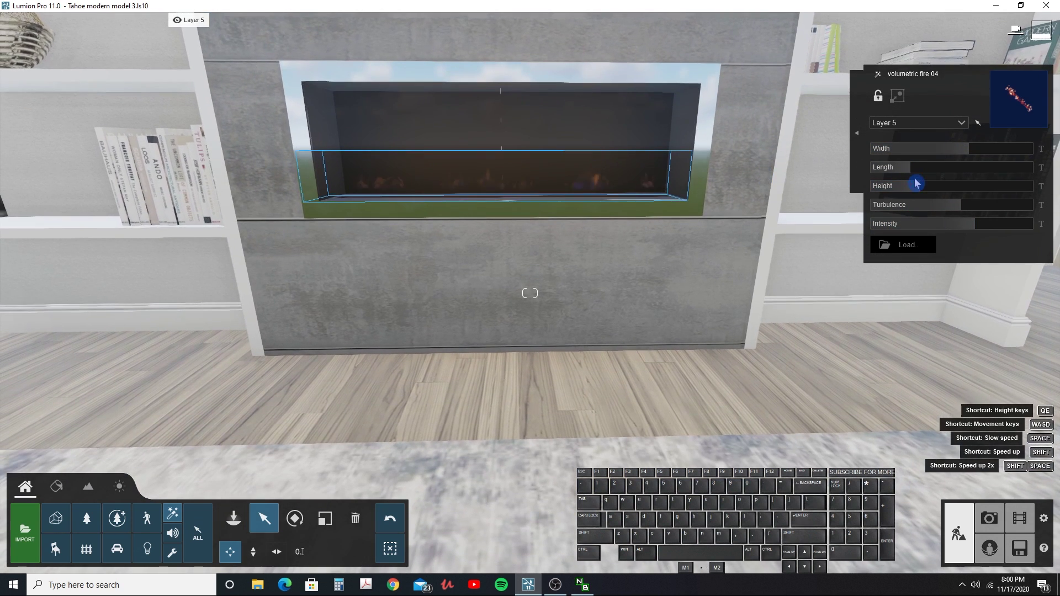
pyautogui.moveTo(921, 186)
pyautogui.mouseDown()
pyautogui.moveTo(985, 190)
pyautogui.moveTo(931, 191)
pyautogui.mouseUp()
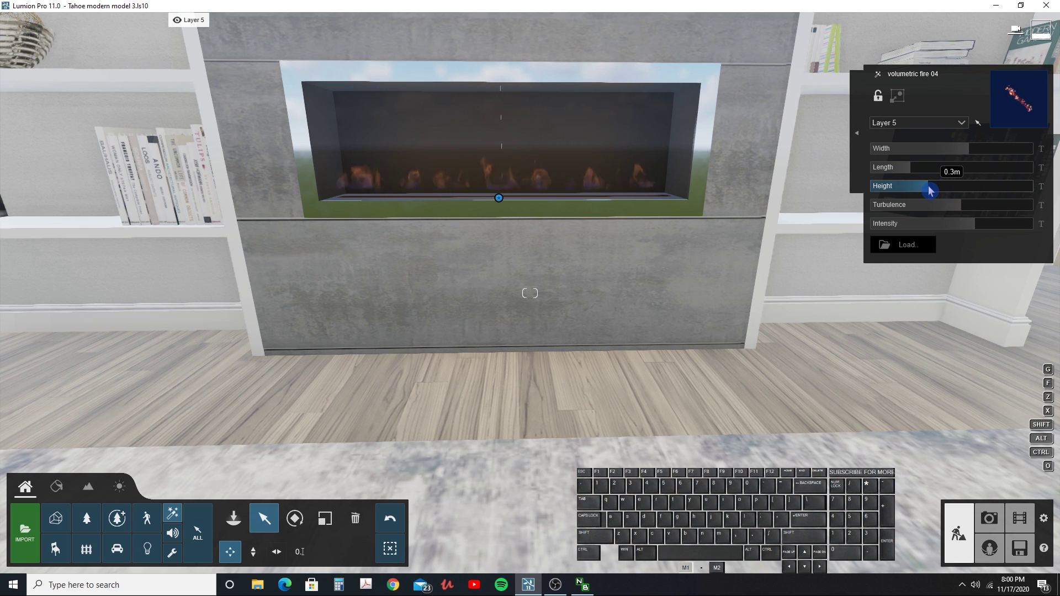
# - Lower the fire's turbulence to its minimum and examine the flames up close
pyautogui.moveTo(959, 205); pyautogui.dragTo(874, 206)
pyautogui.press('w')
pyautogui.press('q')
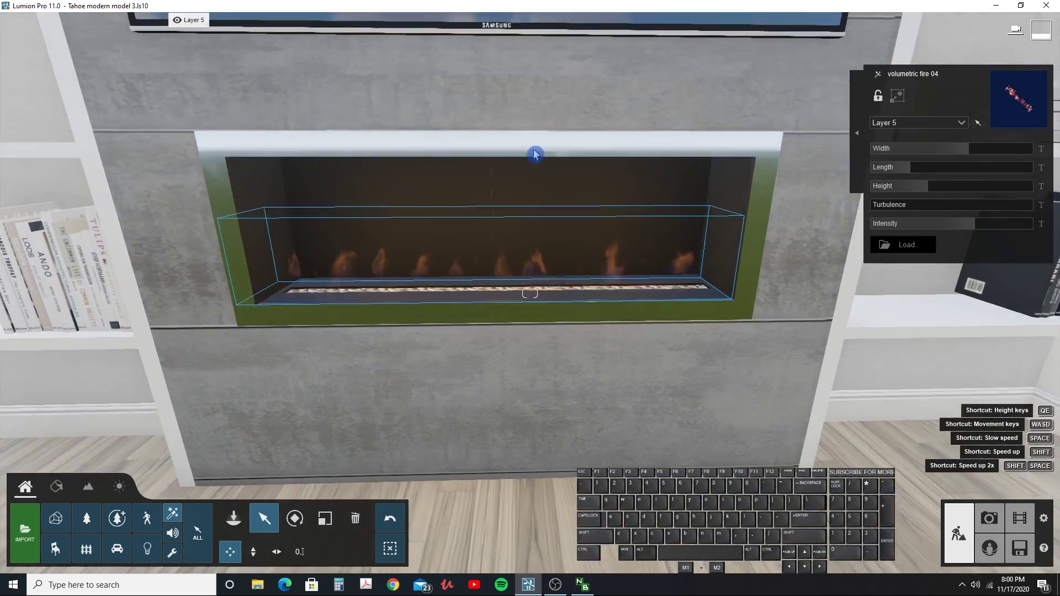
pyautogui.press('w')
pyautogui.press('e')
pyautogui.press('e')
pyautogui.press('w')
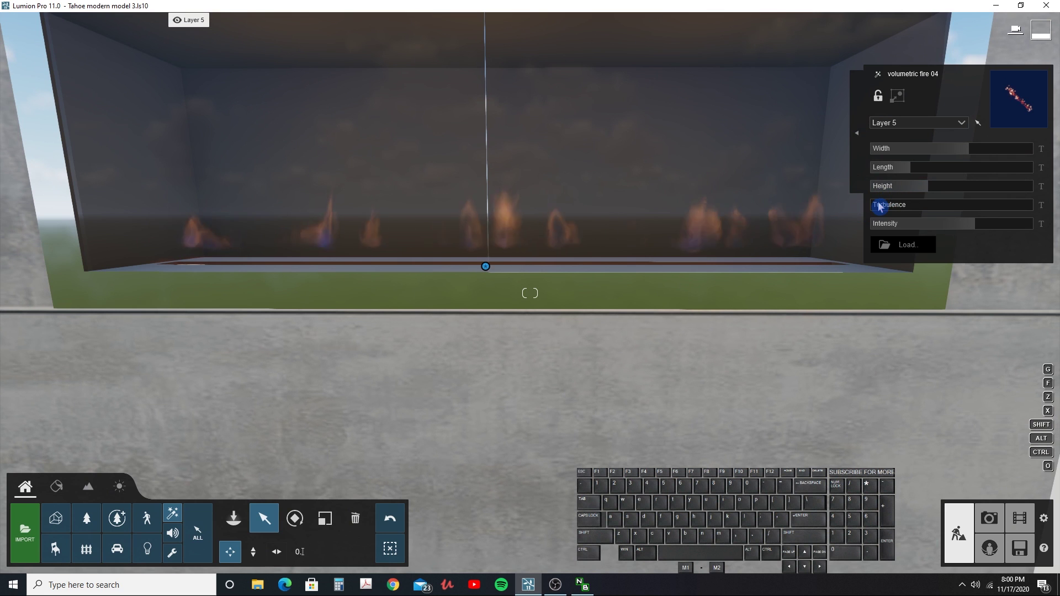
# - Try the maximum turbulence before setting the fire's turbulence to 0.2 and its intensity to 4.0
pyautogui.moveTo(904, 207); pyautogui.dragTo(1038, 207)
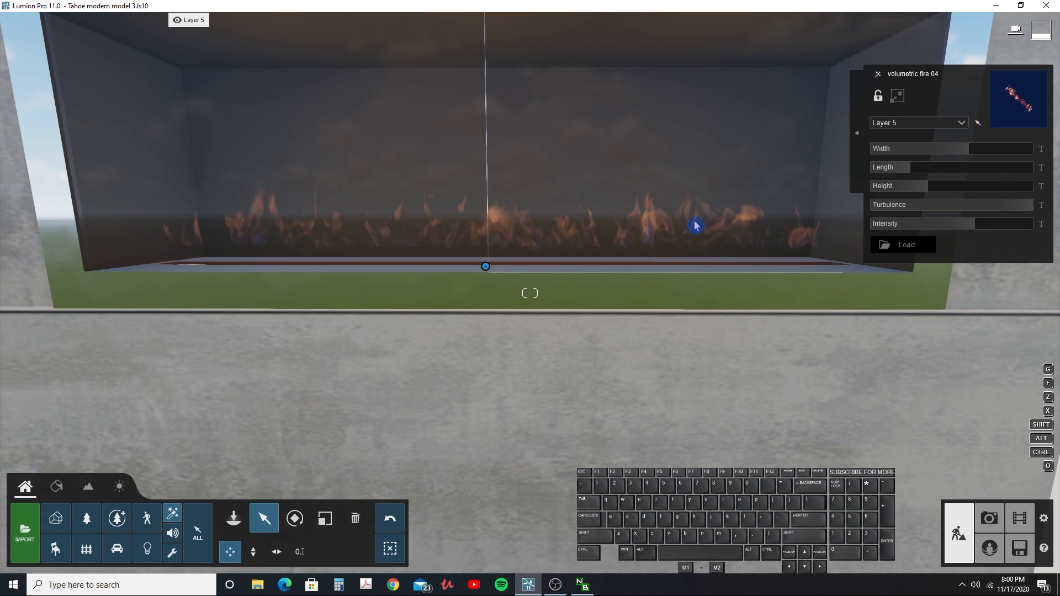
pyautogui.moveTo(1032, 208); pyautogui.dragTo(988, 213)
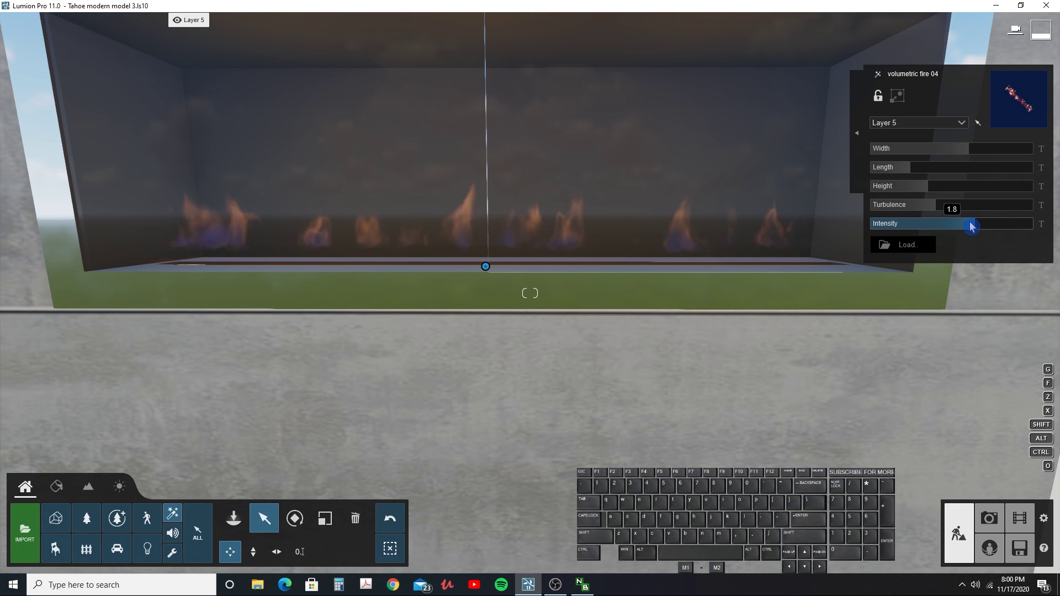
pyautogui.moveTo(971, 227); pyautogui.dragTo(1025, 227)
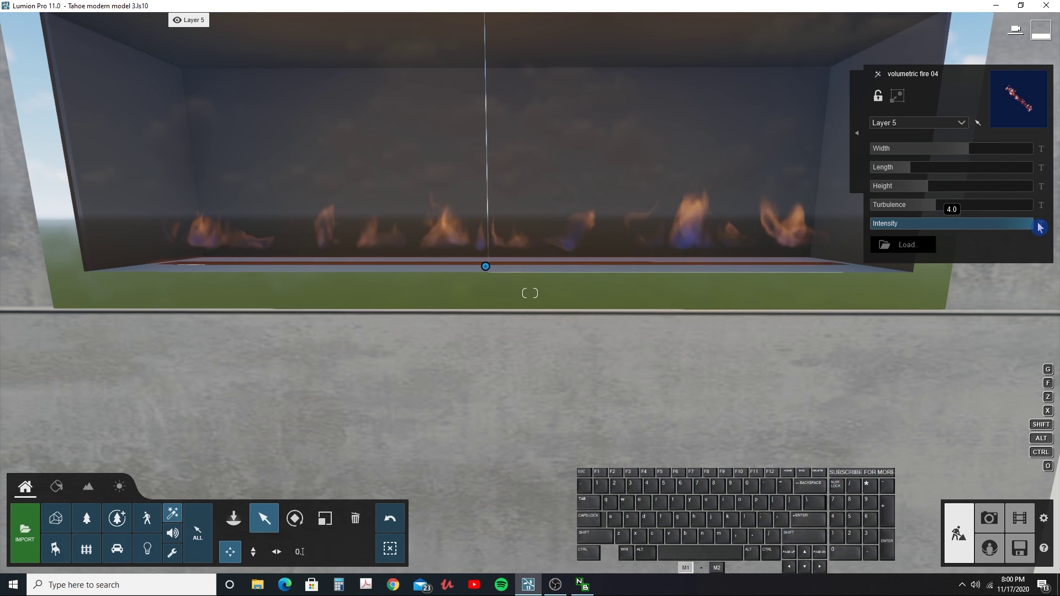
pyautogui.scroll(-5, 741, 230)
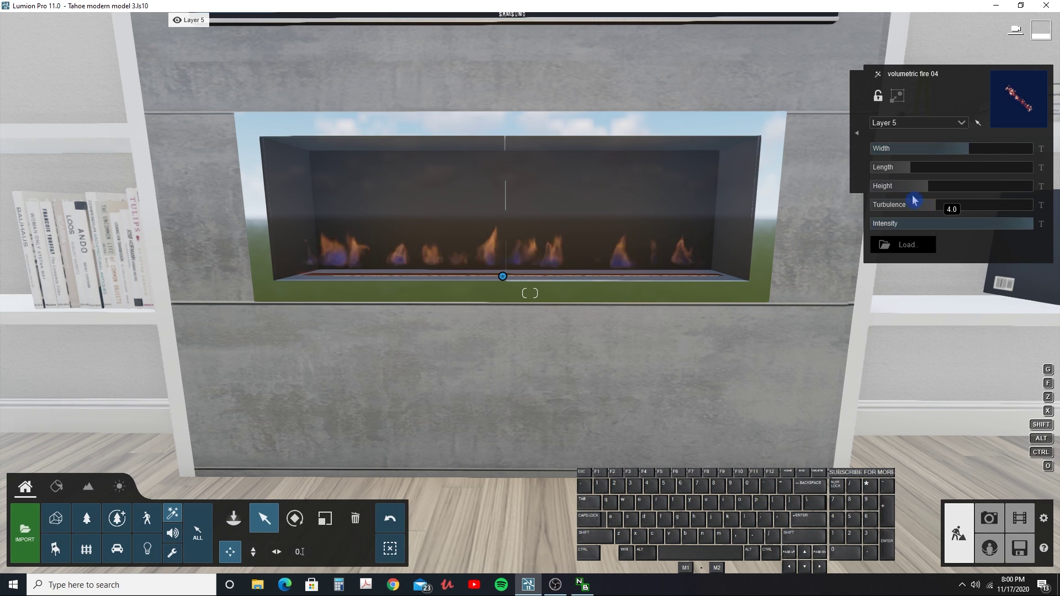
# - Shift the volumetric fire horizontally, toward the front of the fireplace, to line its flames up with the pebble strip
pyautogui.click(253, 550)
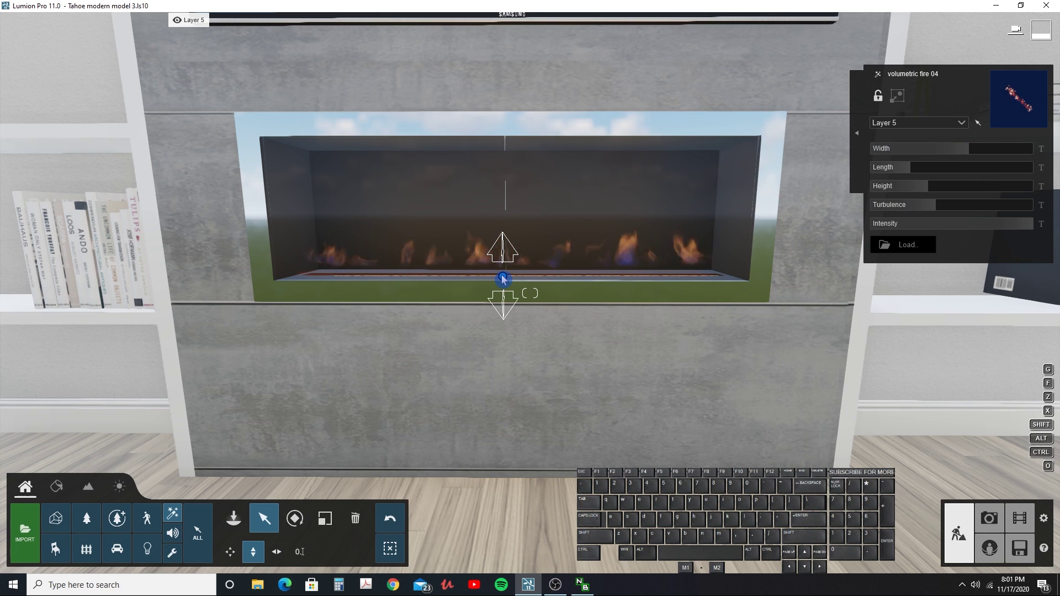
pyautogui.press('shift')
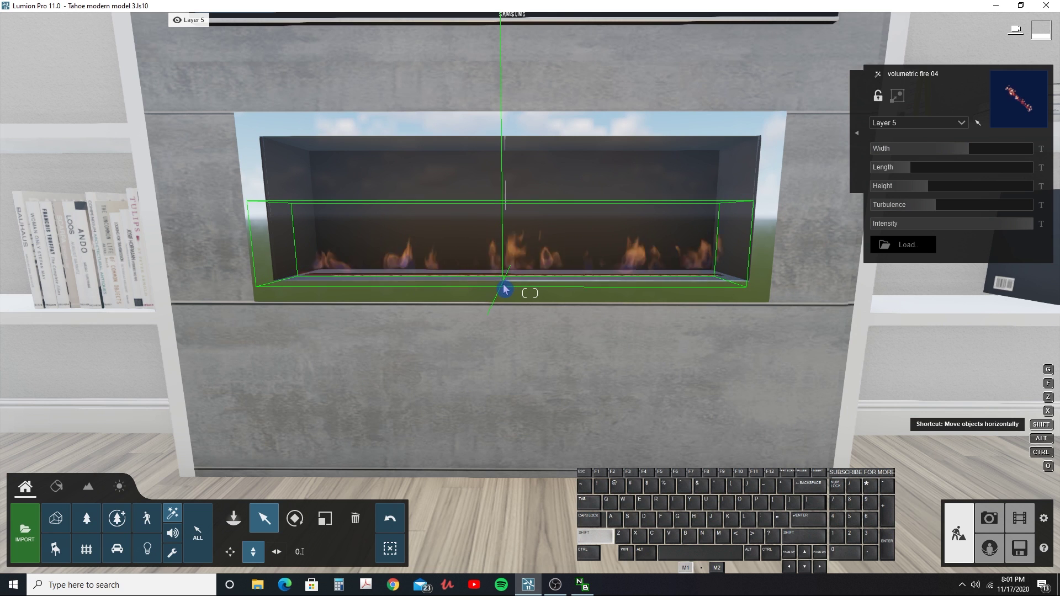
pyautogui.moveTo(510, 279); pyautogui.dragTo(520, 343, button='right')
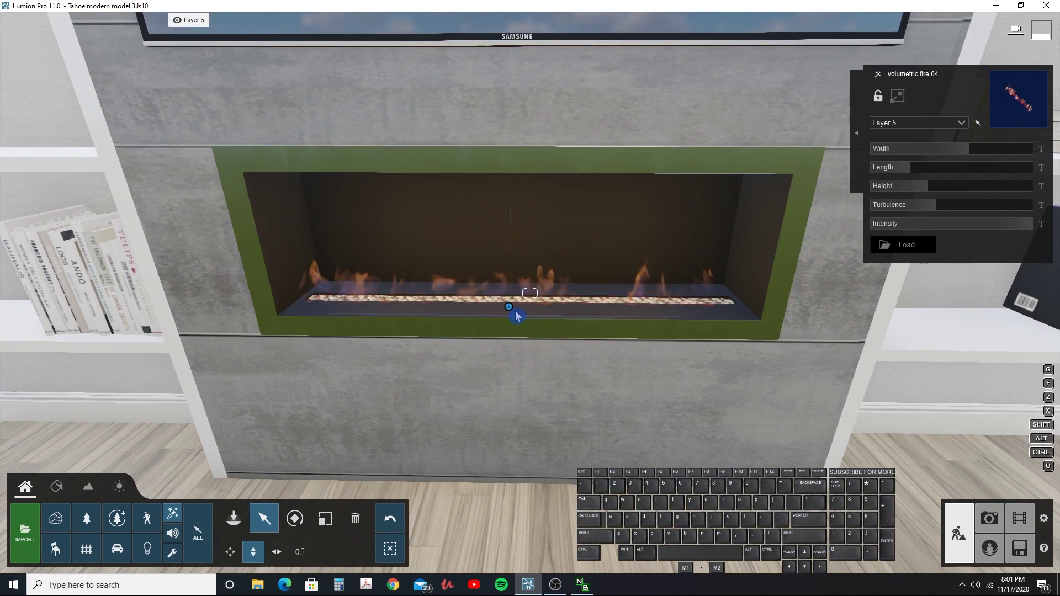
pyautogui.keyDown('shift'); pyautogui.moveTo(509, 300); pyautogui.dragTo(511, 307); pyautogui.keyUp('shift')
pyautogui.moveTo(512, 307); pyautogui.dragTo(514, 322, button='right')
pyautogui.scroll(-5, 514, 322)
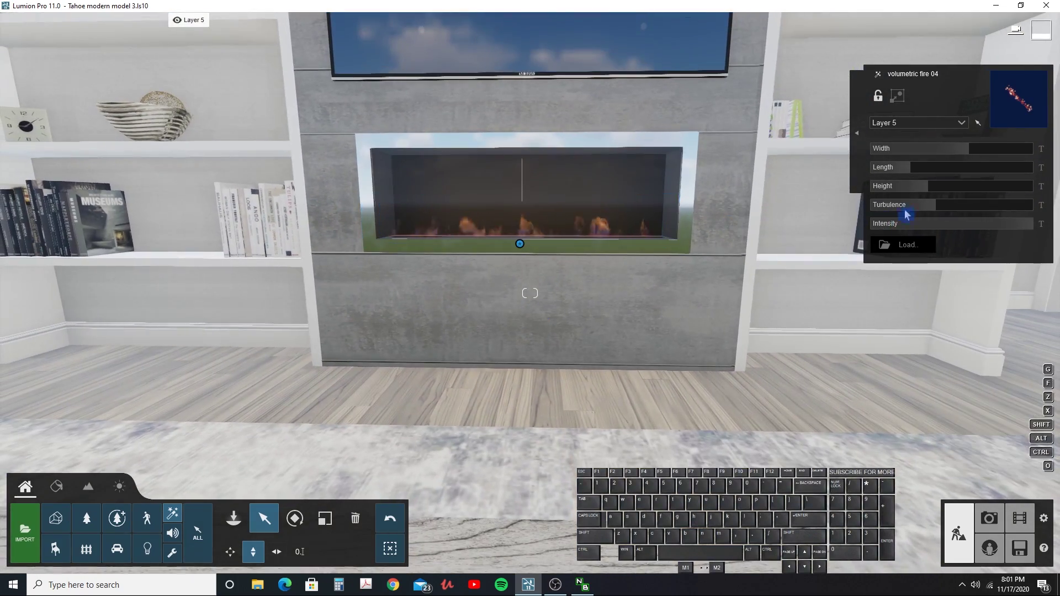
pyautogui.moveTo(931, 213)
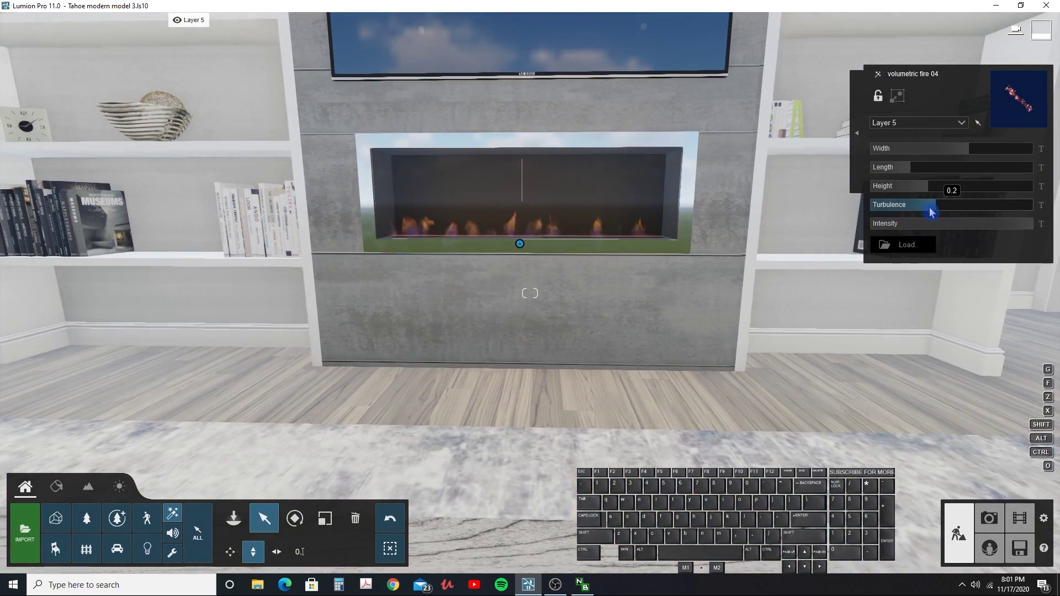
pyautogui.moveTo(956, 159)
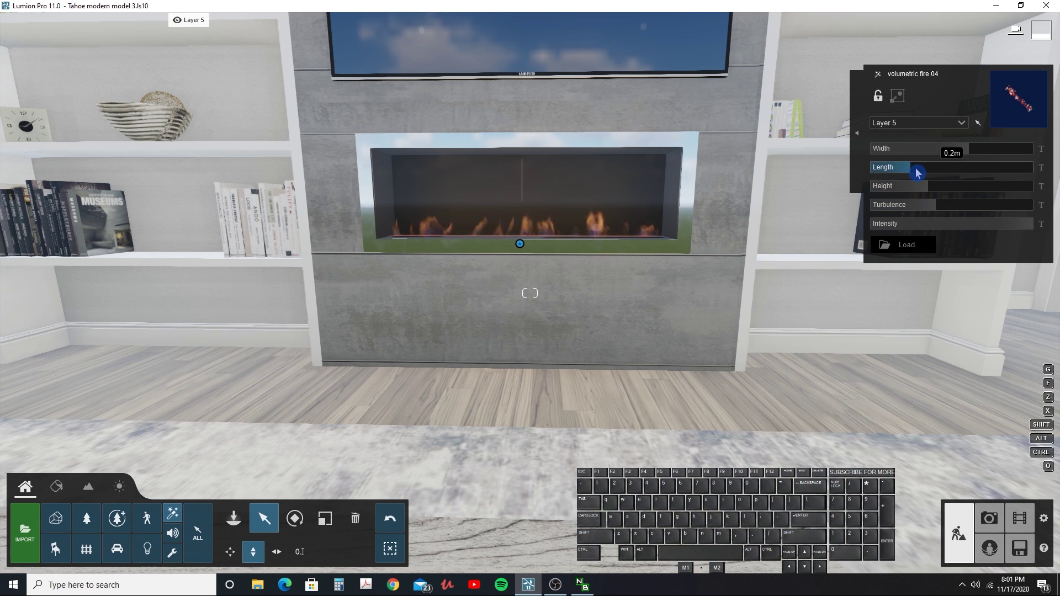
# - Try a length of 0.5 m for the volumetric fire before shortening it again and slightly reducing its width
pyautogui.moveTo(971, 172); pyautogui.dragTo(938, 172)
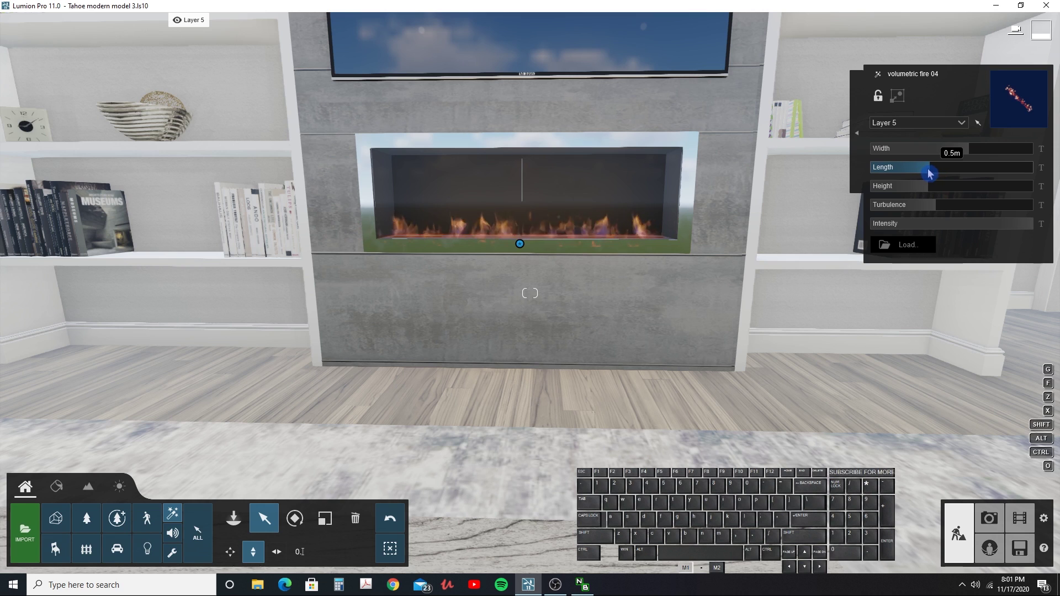
pyautogui.press('w')
pyautogui.press('q')
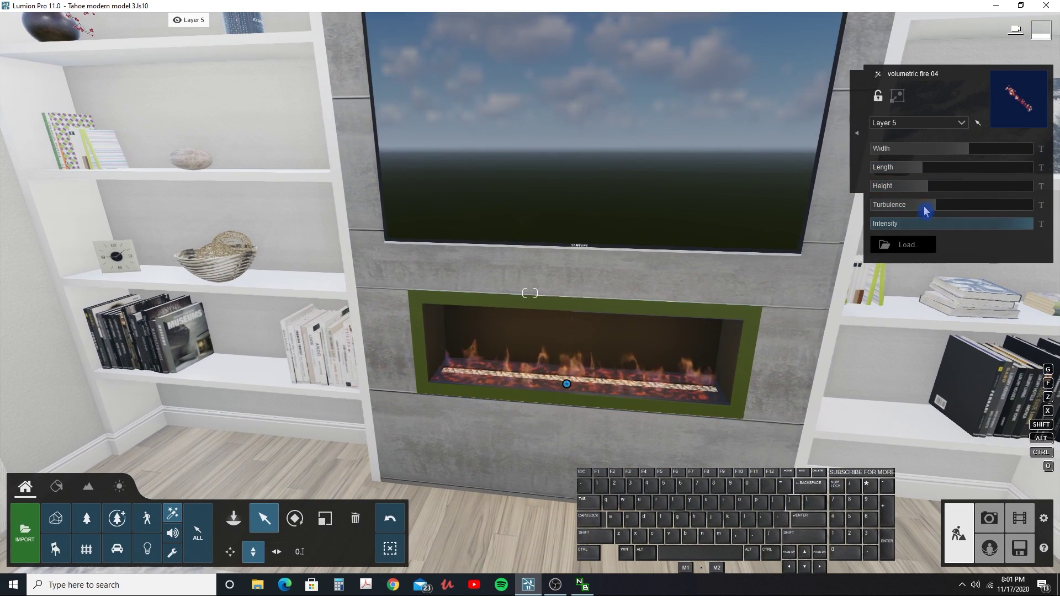
pyautogui.moveTo(928, 171); pyautogui.dragTo(1002, 150)
pyautogui.press('e')
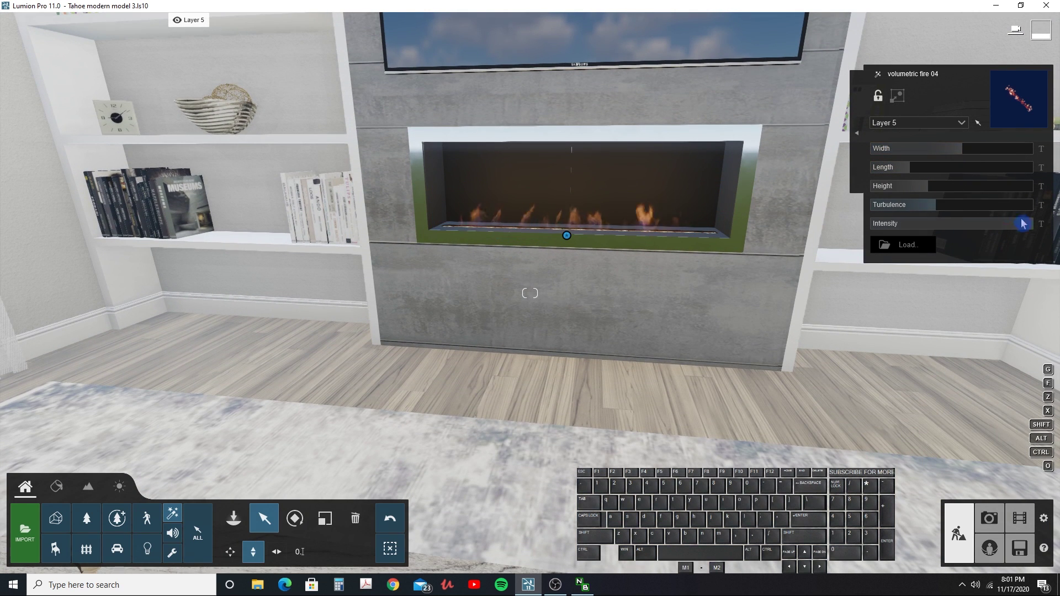
# - Set the fire's intensity to its maximum and adjust its height to 0.3 m
pyautogui.moveTo(1023, 225)
pyautogui.mouseDown()
pyautogui.moveTo(928, 226)
pyautogui.moveTo(1032, 225)
pyautogui.mouseUp()
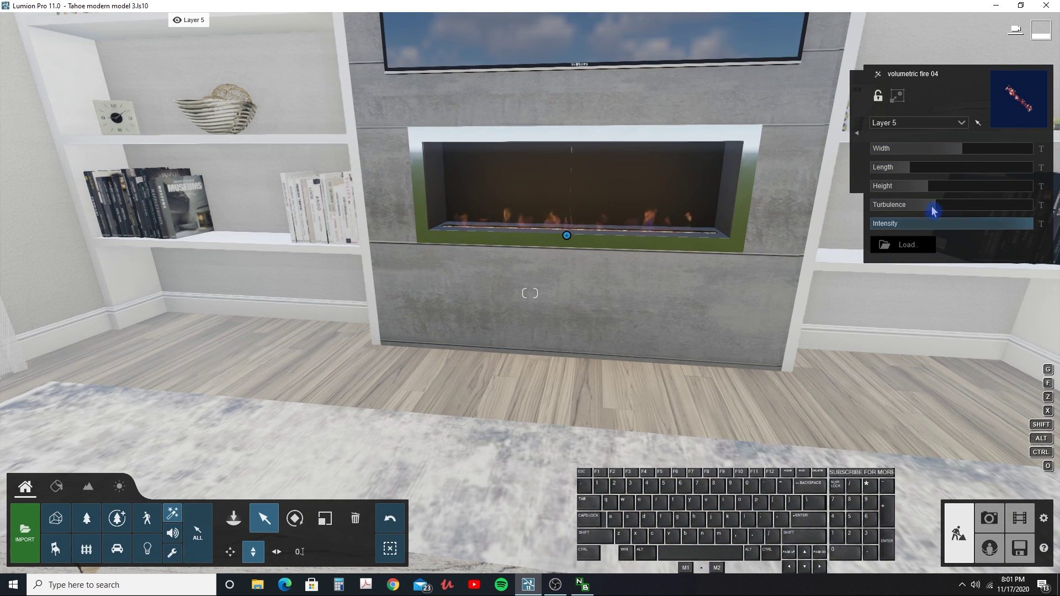
pyautogui.moveTo(933, 190); pyautogui.dragTo(939, 191)
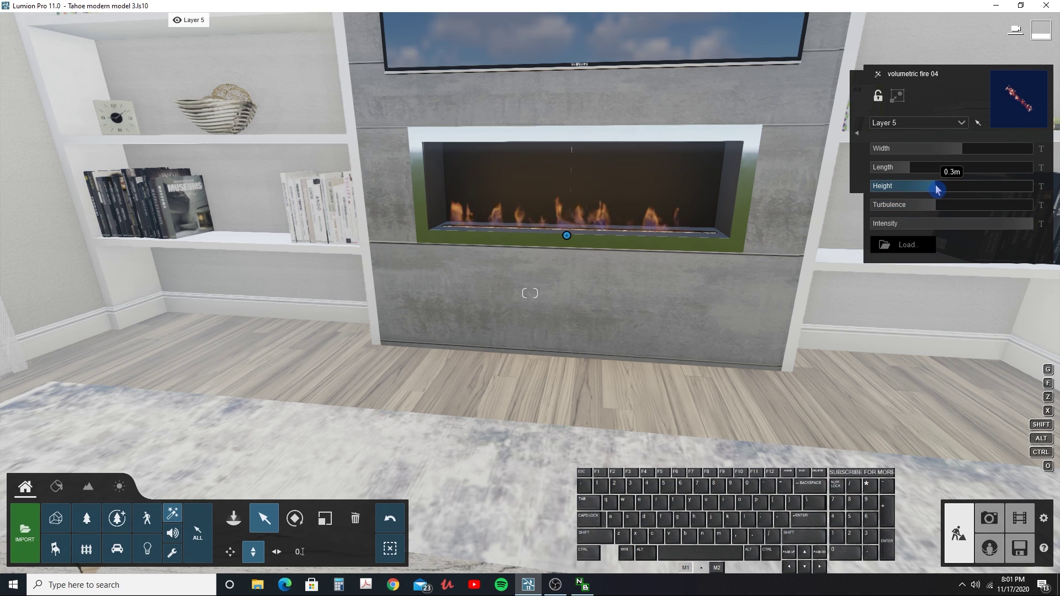
pyautogui.press('s')
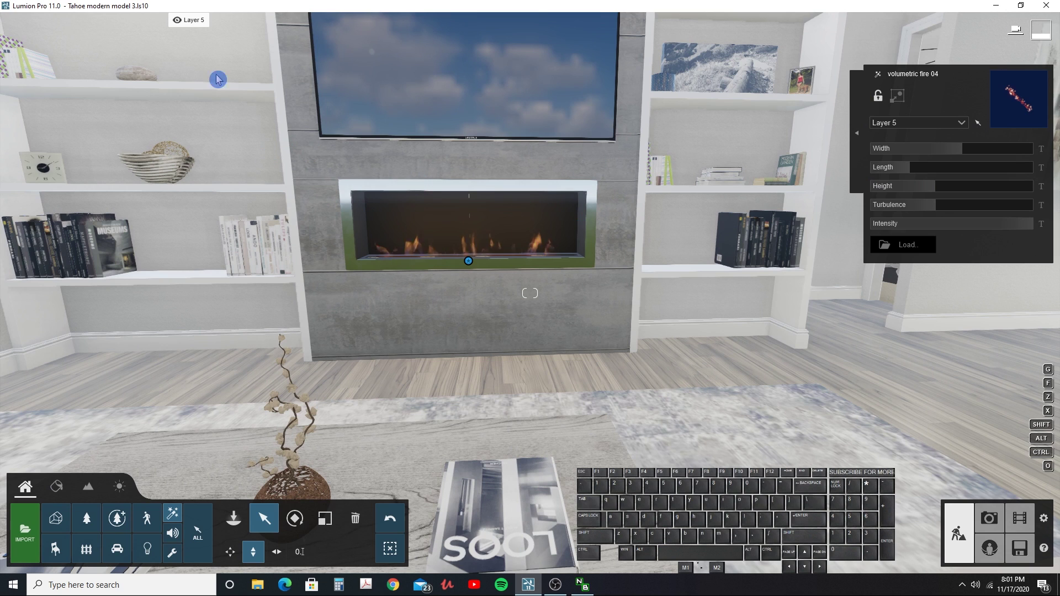
# - Show Layer 3 and hide Layer 5 to compare the old fires with the volumetric fire
pyautogui.moveTo(178, 28)
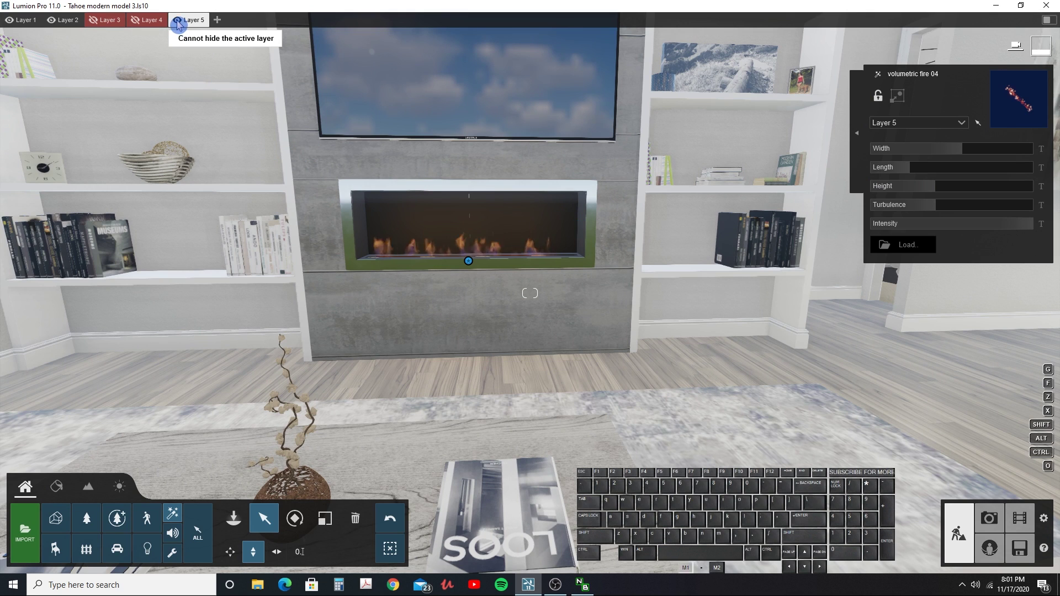
pyautogui.click(109, 20)
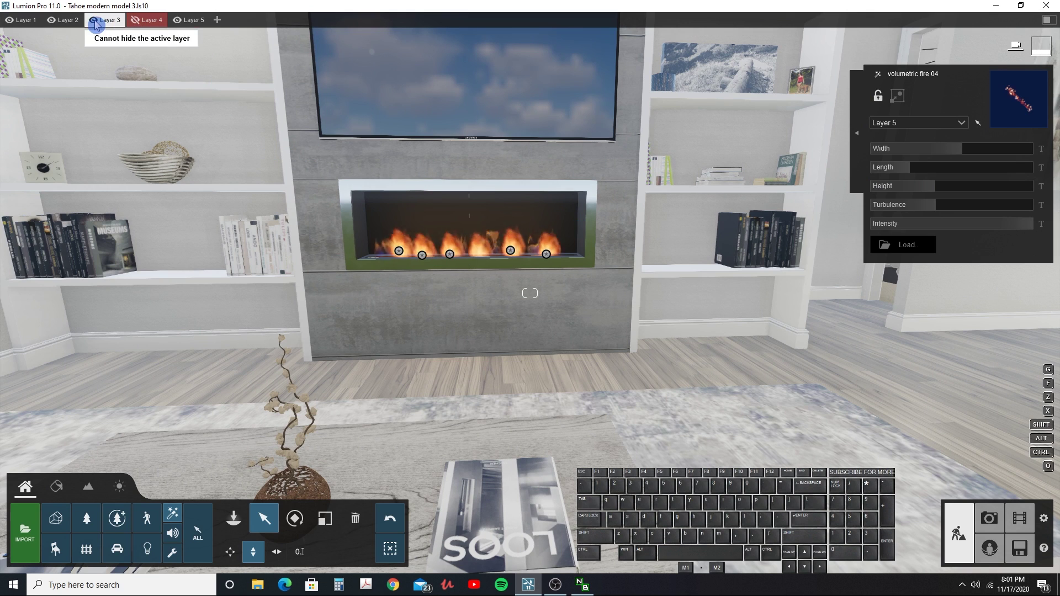
pyautogui.click(177, 20)
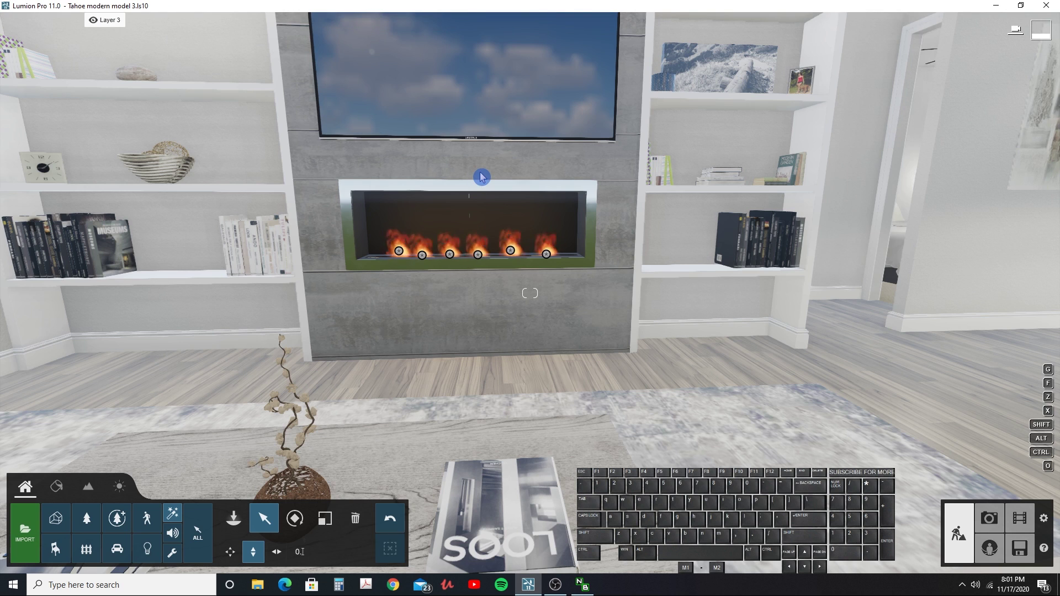
# - Preview the fireplace animation in clip 17 and return to the build scene
pyautogui.moveTo(96, 22)
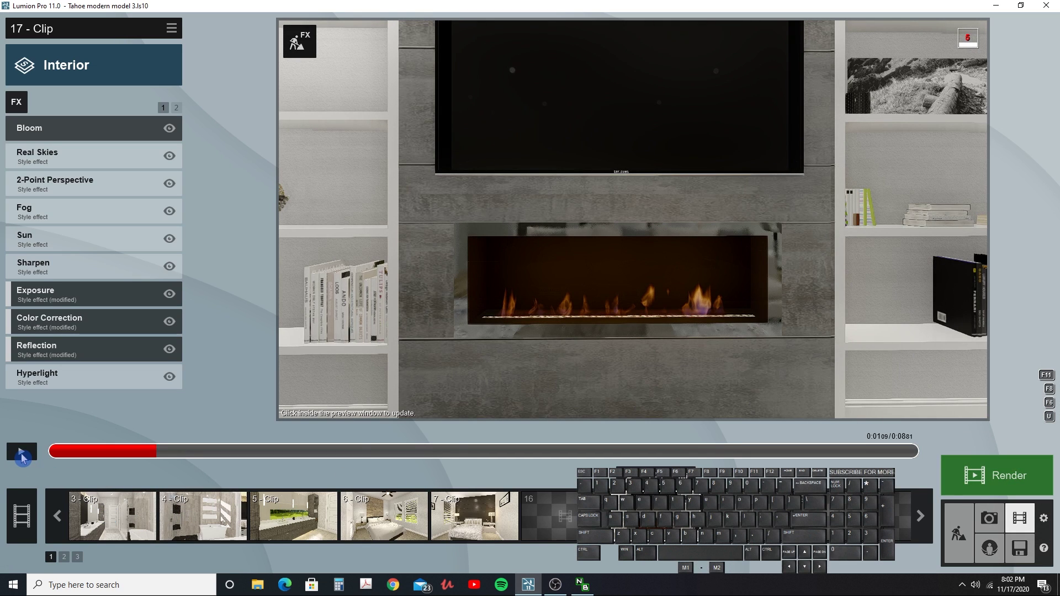
pyautogui.click(22, 454)
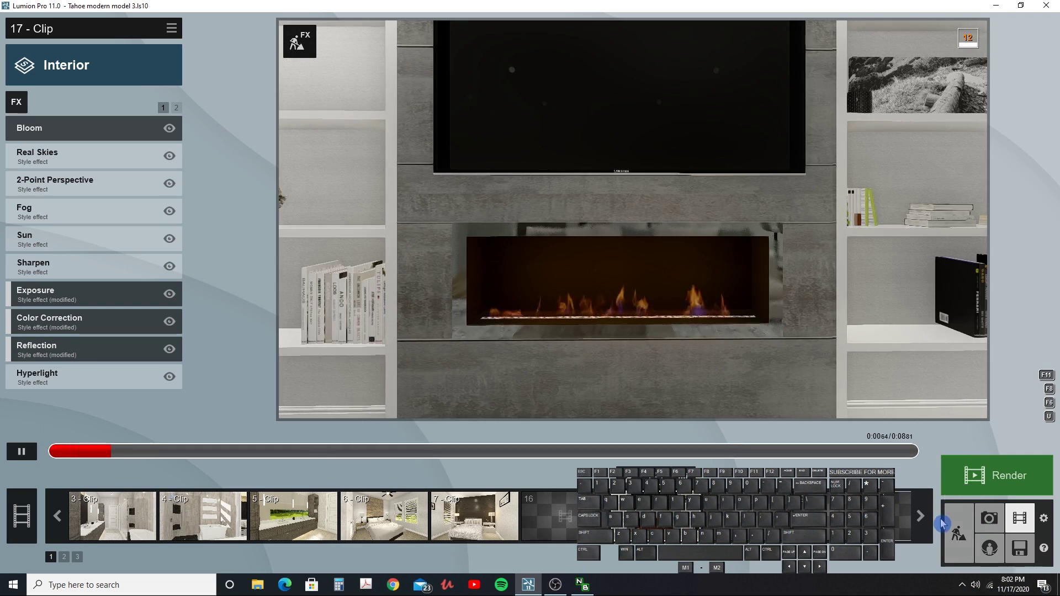
pyautogui.click(958, 533)
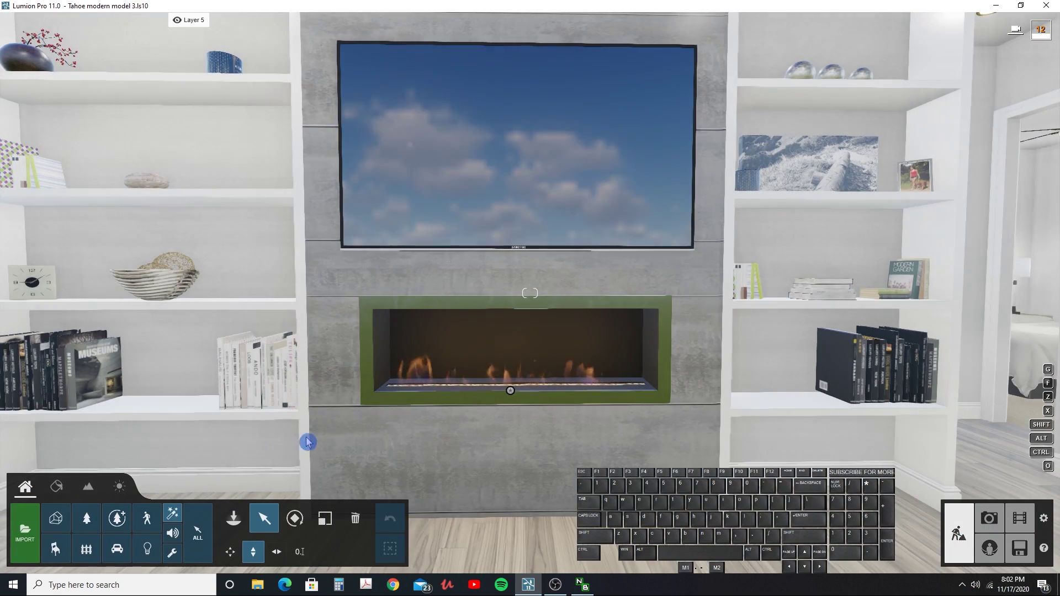
# - Place volumetric fire 07 from the effects library on the rug in front of the fireplace
pyautogui.click(233, 518)
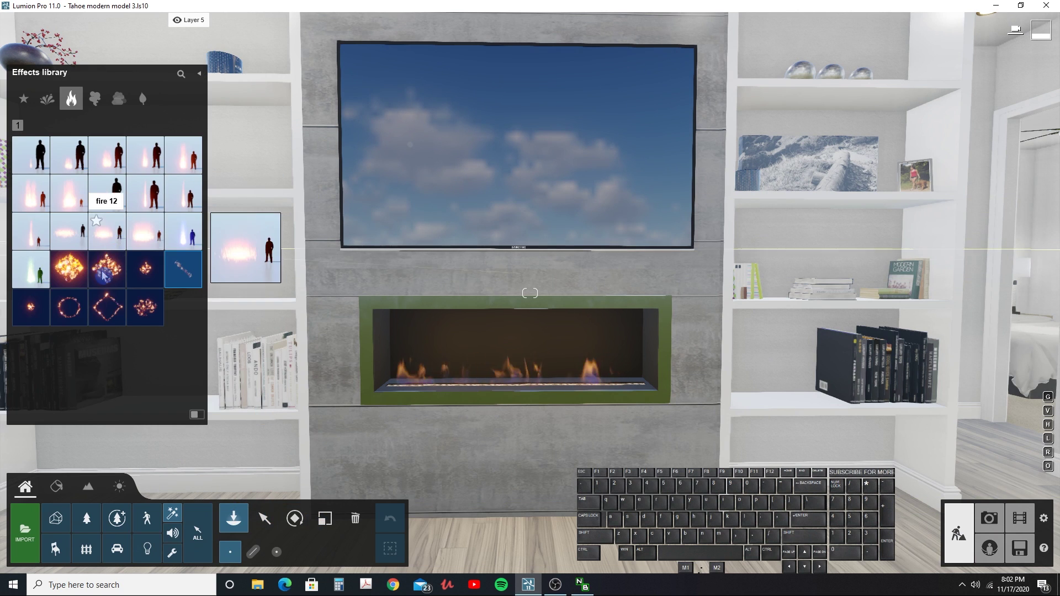
pyautogui.click(111, 310)
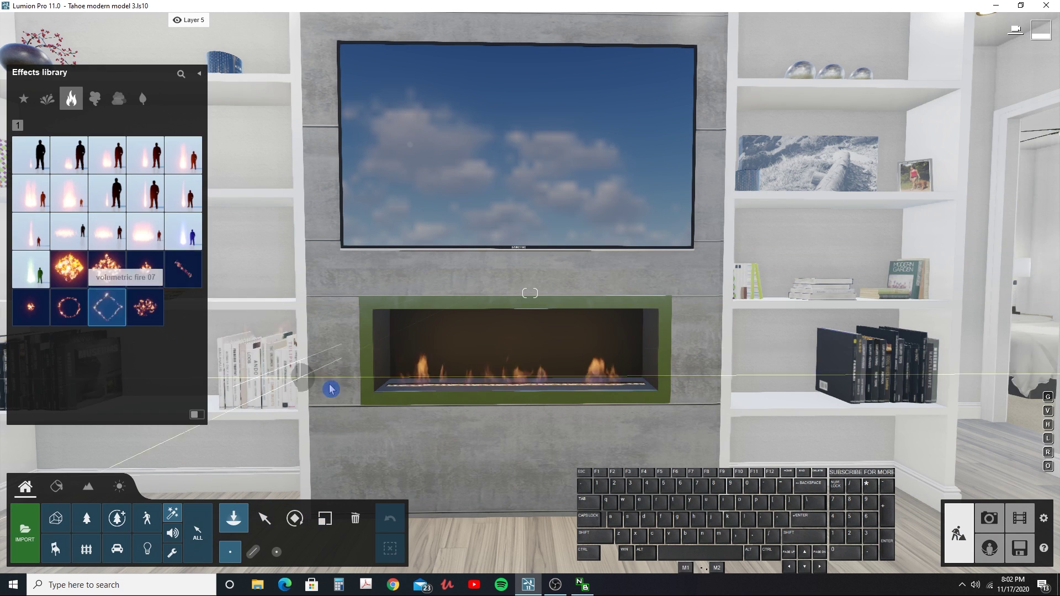
pyautogui.moveTo(511, 320); pyautogui.dragTo(485, 376, button='right')
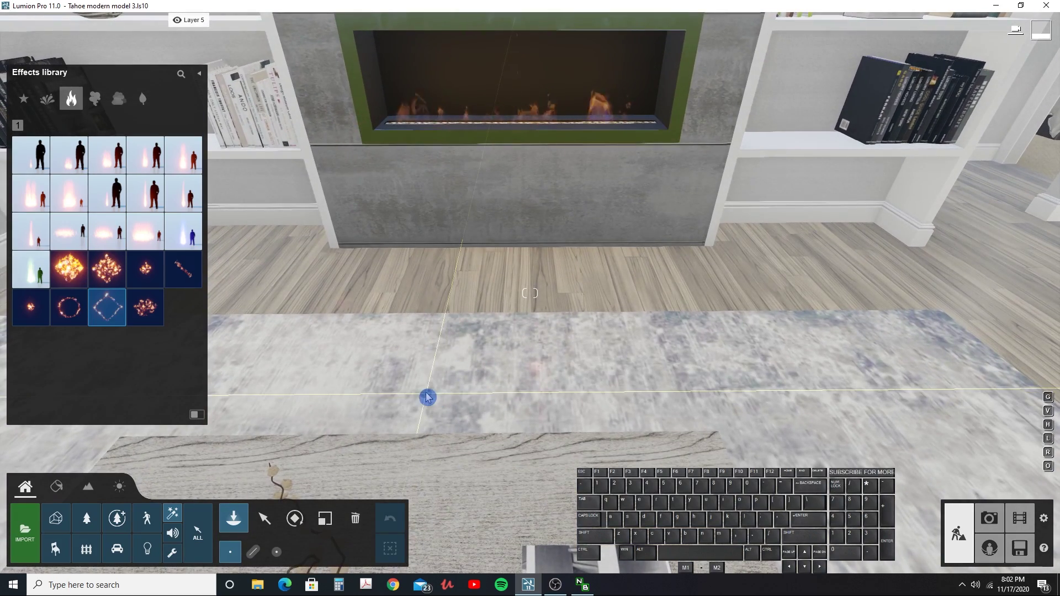
pyautogui.press('s')
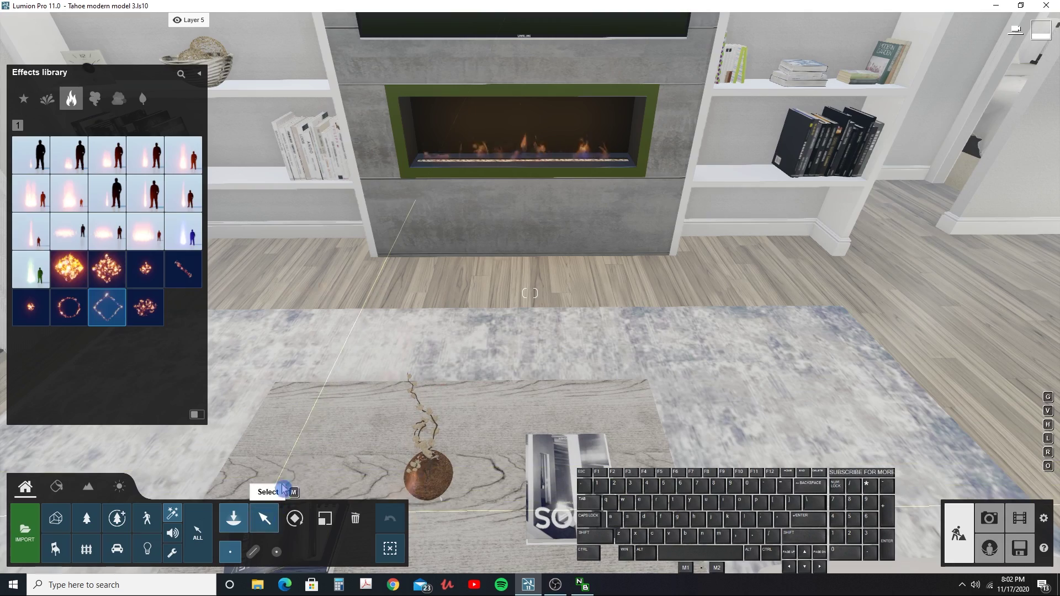
# - Select volumetric fire 07 on the rug, increase its height and examine its square flame layout
pyautogui.click(266, 517)
pyautogui.press('e')
pyautogui.moveTo(331, 353); pyautogui.dragTo(827, 286, button='right')
pyautogui.press('a')
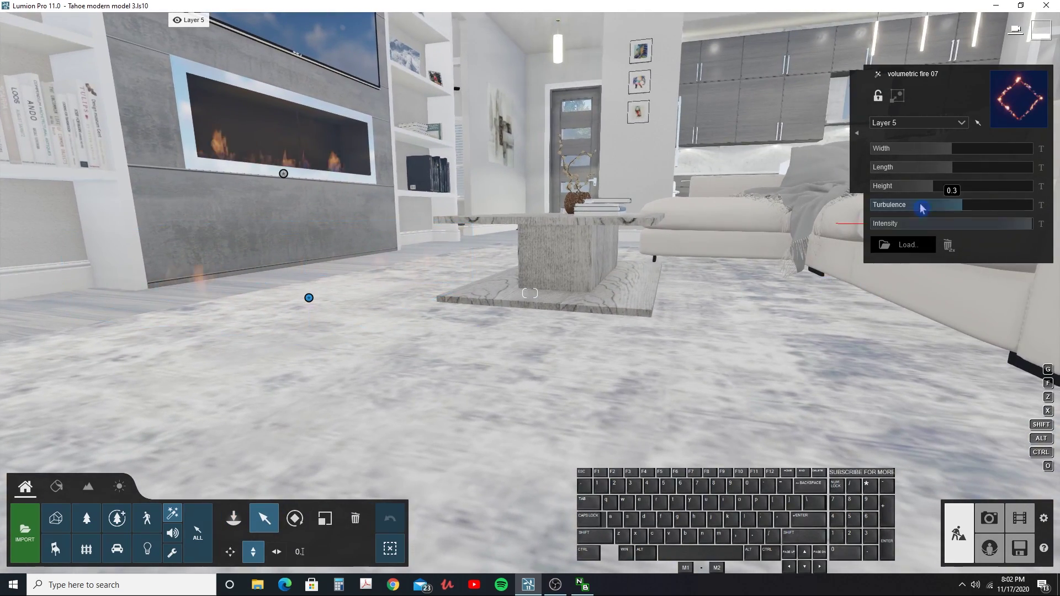
pyautogui.moveTo(948, 188)
pyautogui.mouseDown()
pyautogui.moveTo(1018, 187)
pyautogui.moveTo(957, 187)
pyautogui.mouseUp()
pyautogui.press('s')
pyautogui.moveTo(790, 182); pyautogui.dragTo(608, 216, button='right')
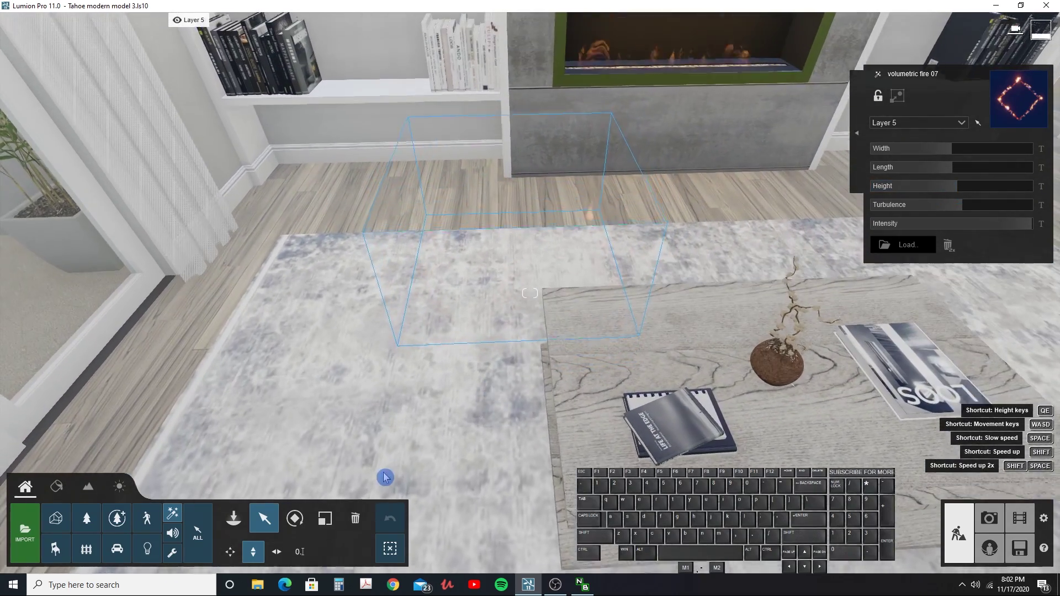
# - Delete volumetric fire 07 from the rug
pyautogui.click(359, 517)
pyautogui.click(520, 281)
# - Examine the volumetric fire in the fireplace from different distances and angles in the living room
pyautogui.press('d')
pyautogui.moveTo(574, 309); pyautogui.dragTo(545, 282, button='right')
pyautogui.press('d')
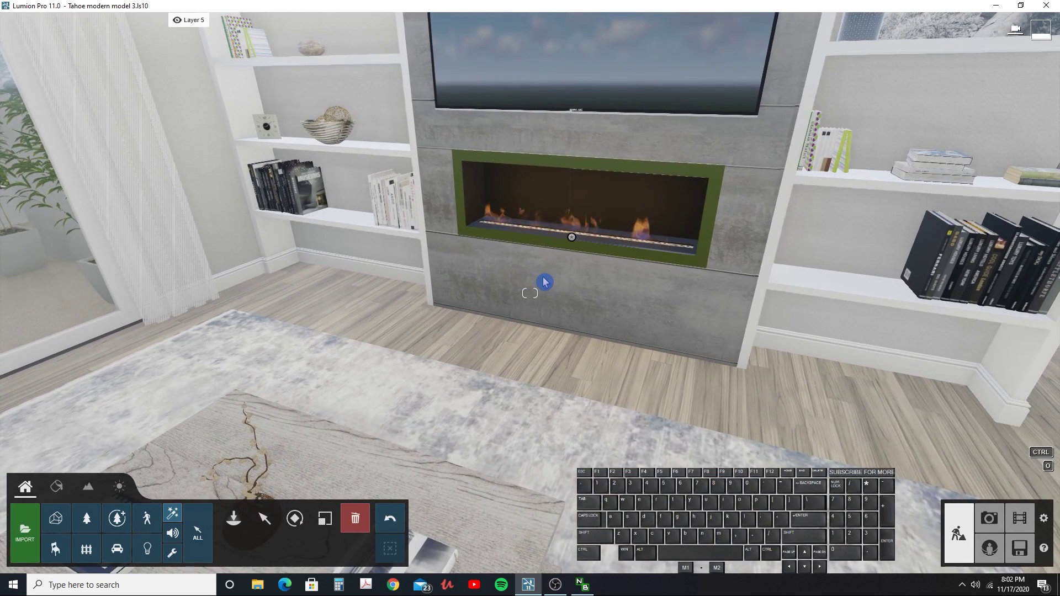
pyautogui.press('s')
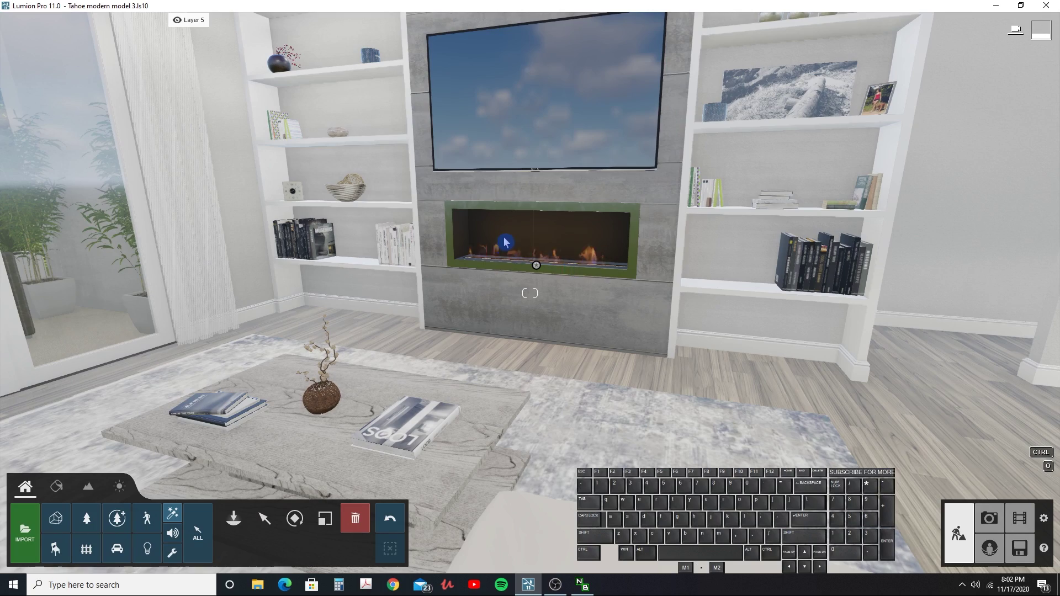
pyautogui.press('a')
pyautogui.press('w')
pyautogui.moveTo(515, 237); pyautogui.dragTo(554, 254, button='right')
pyautogui.press('e')
pyautogui.press('d')
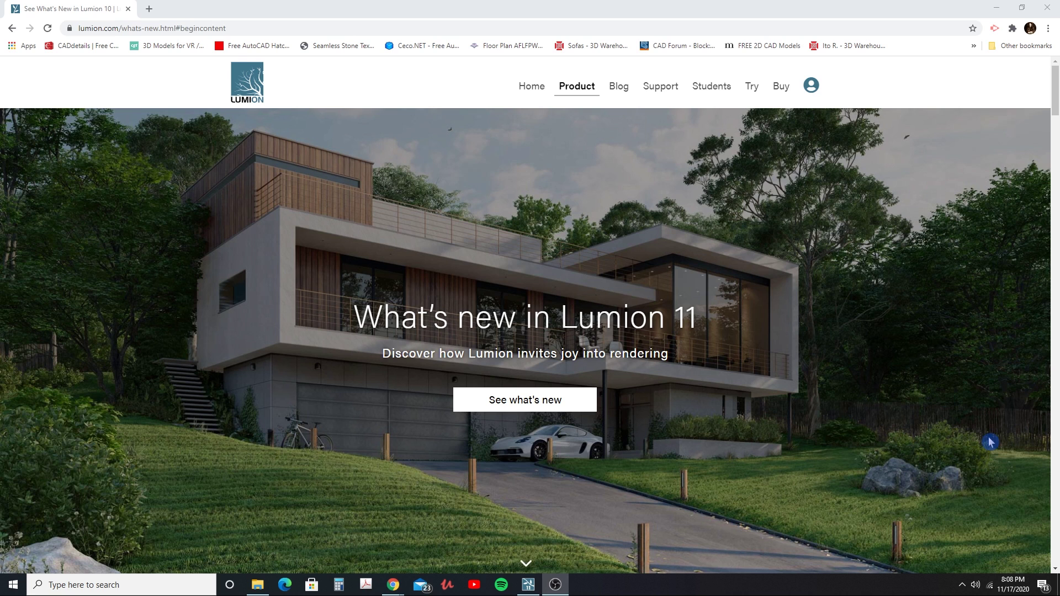
# - Review the Lumion 11 What's New web page in the browser, from the top features list to the volumetric fire section
pyautogui.scroll(-3, 798, 326)
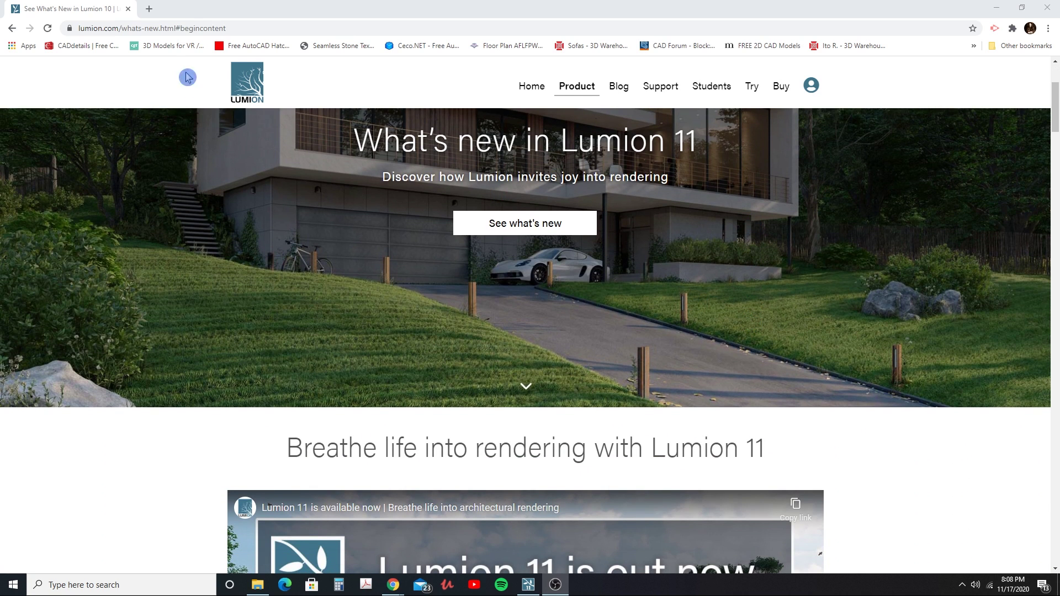
pyautogui.scroll(-3, 514, 294)
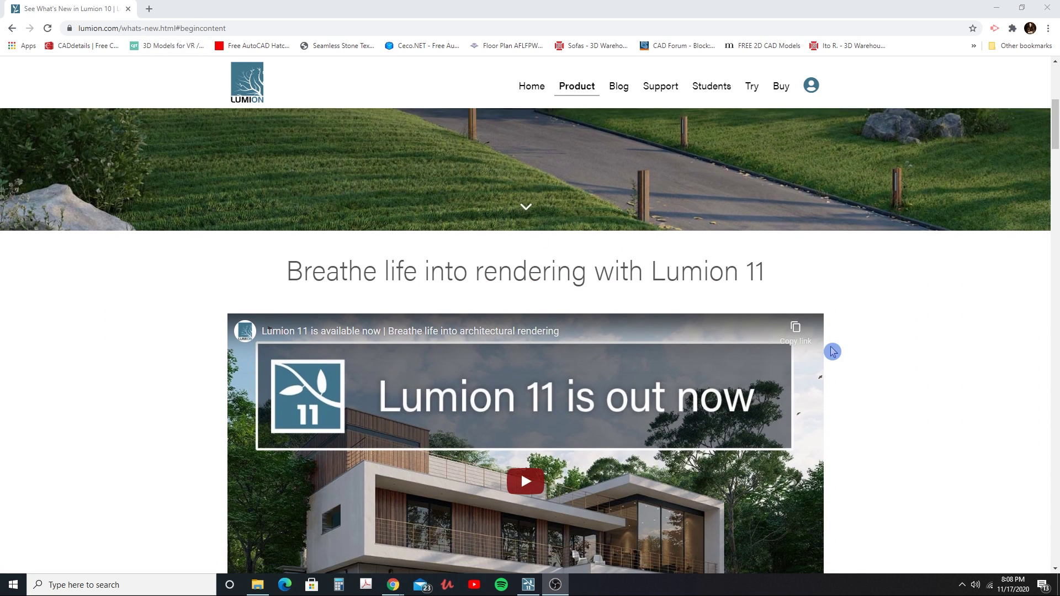
pyautogui.scroll(-7, 833, 353)
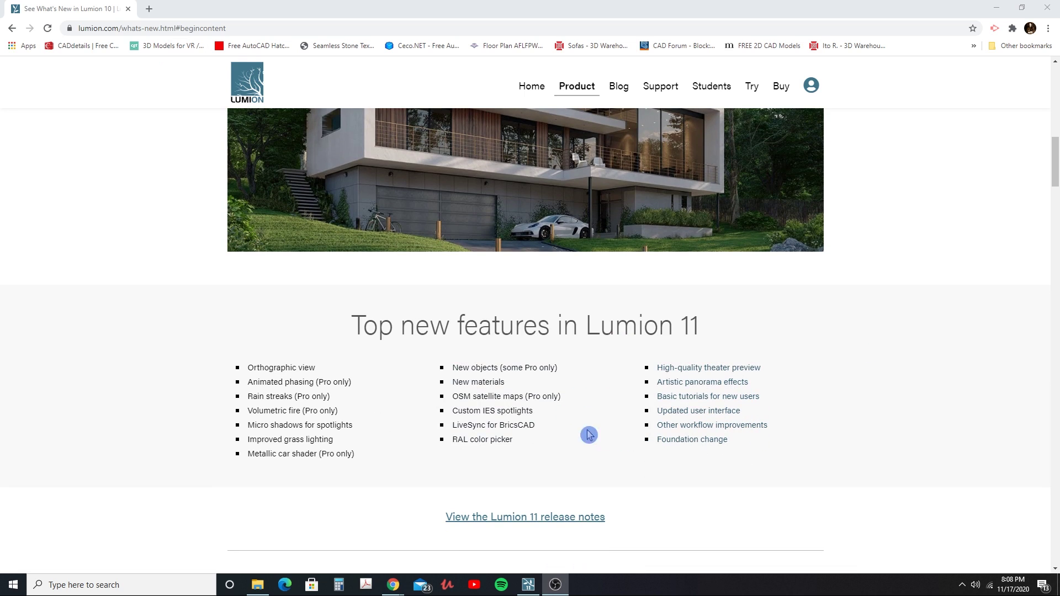
pyautogui.scroll(-12, 508, 423)
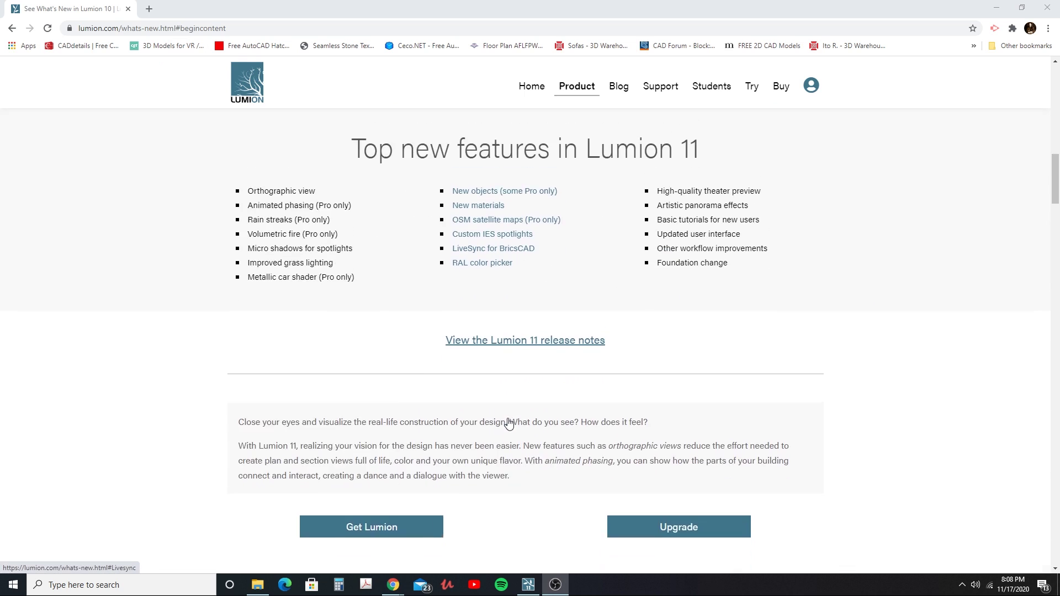
pyautogui.scroll(-6, 509, 423)
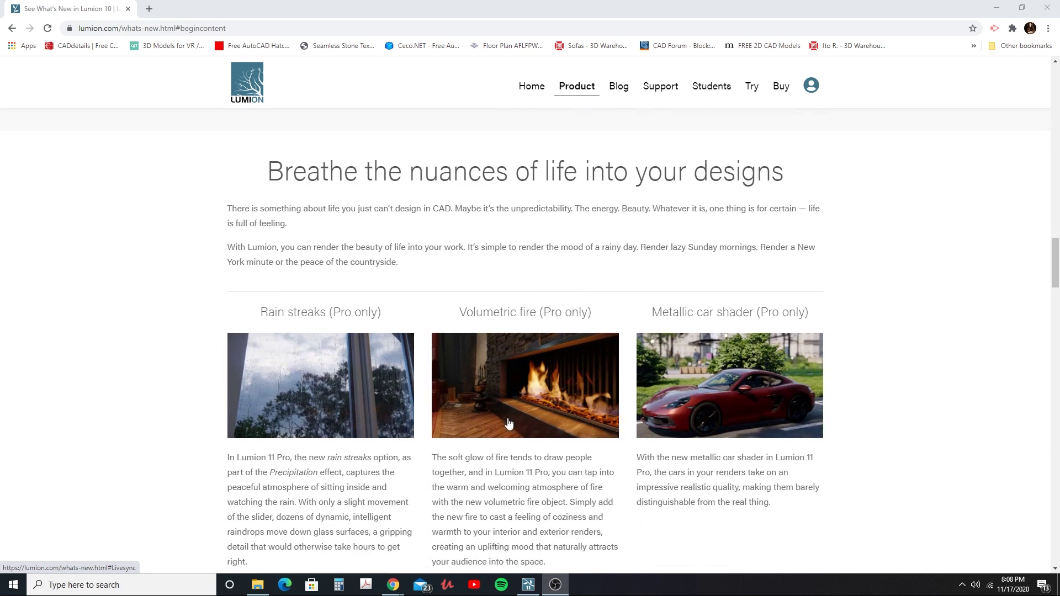
pyautogui.scroll(-2, 508, 423)
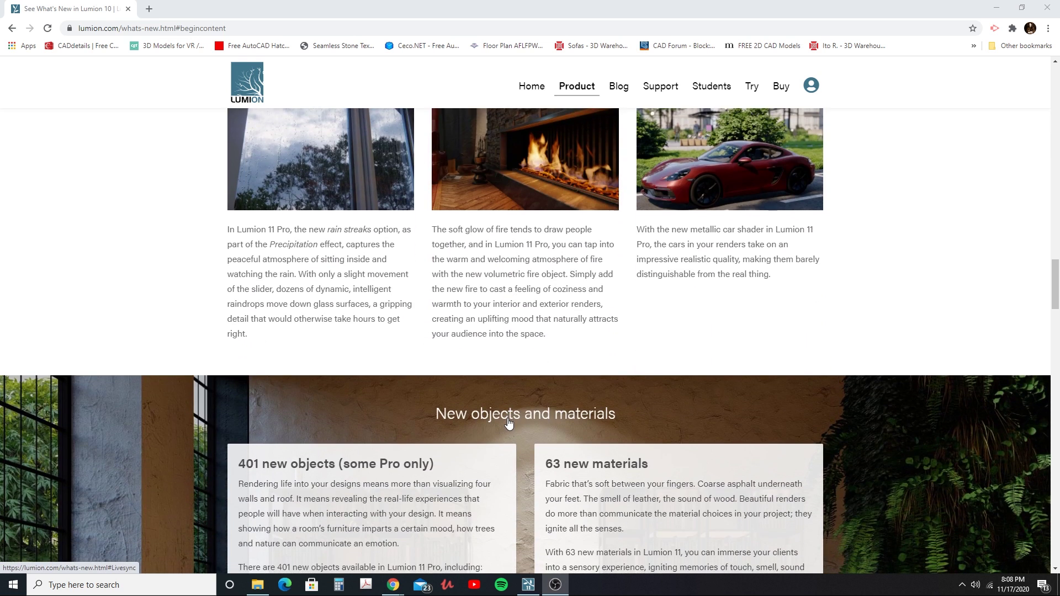
pyautogui.scroll(2, 509, 423)
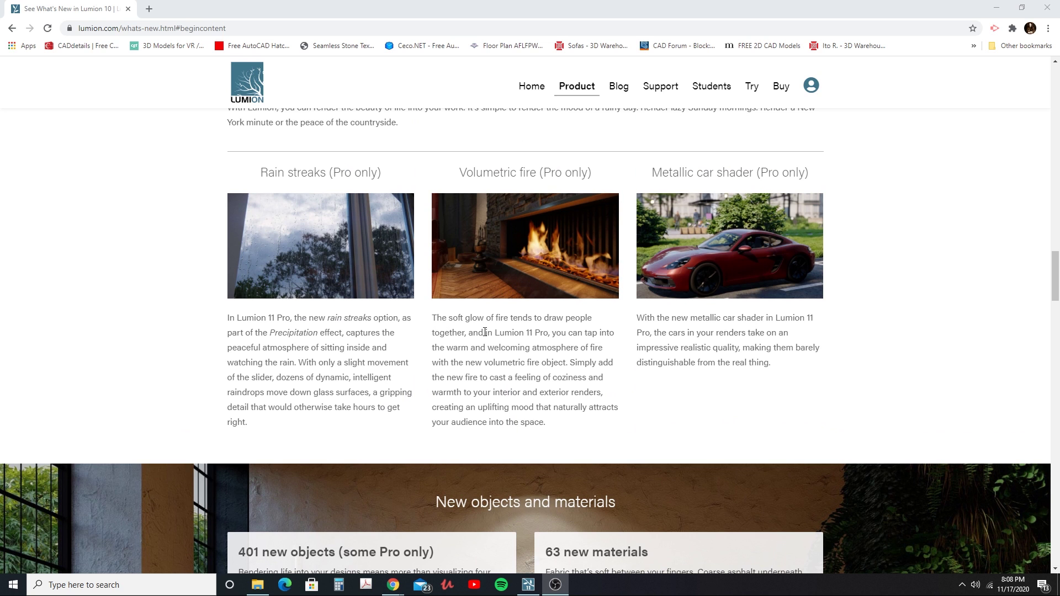
# - Review the remaining page sections from new objects and materials through Foundation change, and return to the start of the page
pyautogui.scroll(-10, 504, 363)
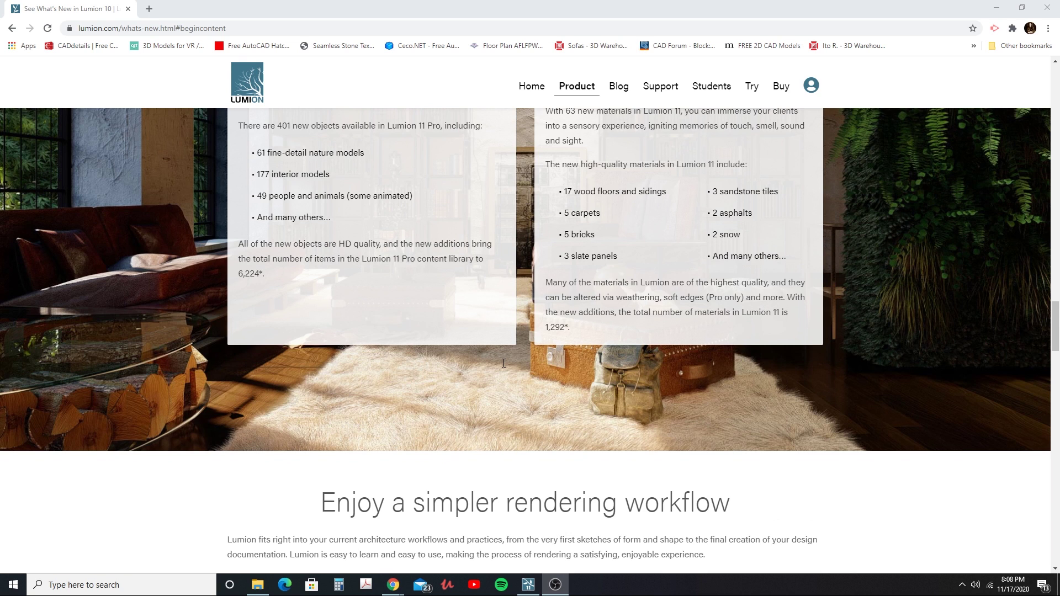
pyautogui.scroll(-7, 503, 363)
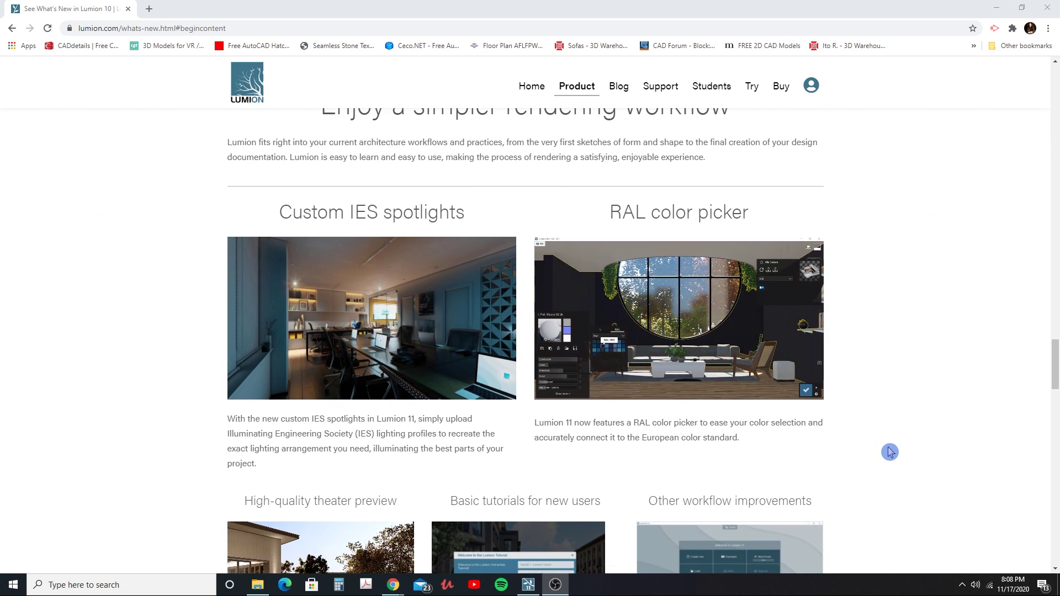
pyautogui.scroll(-13, 890, 452)
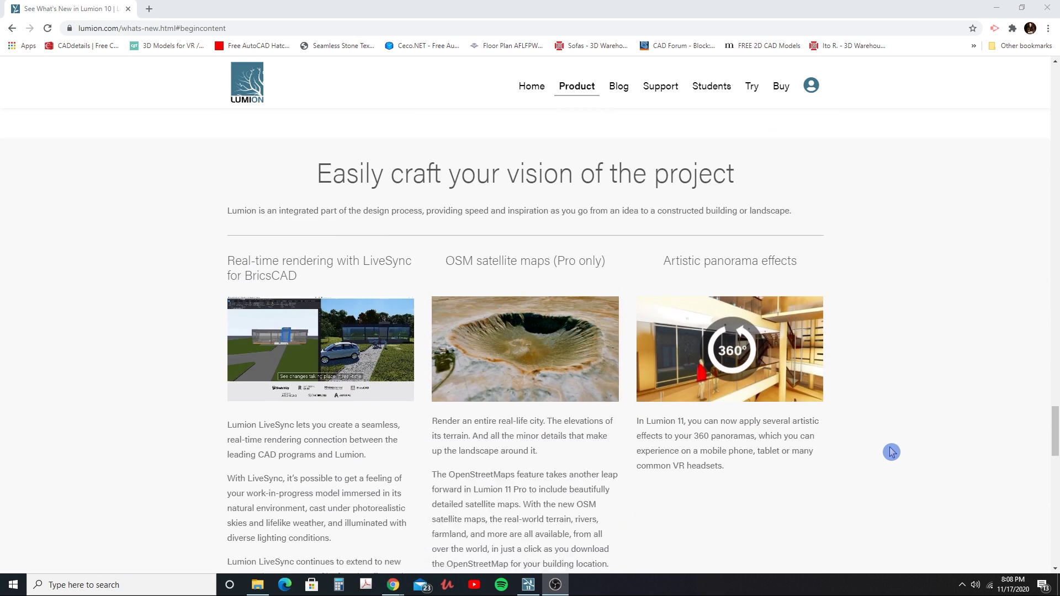
pyautogui.scroll(-3, 891, 452)
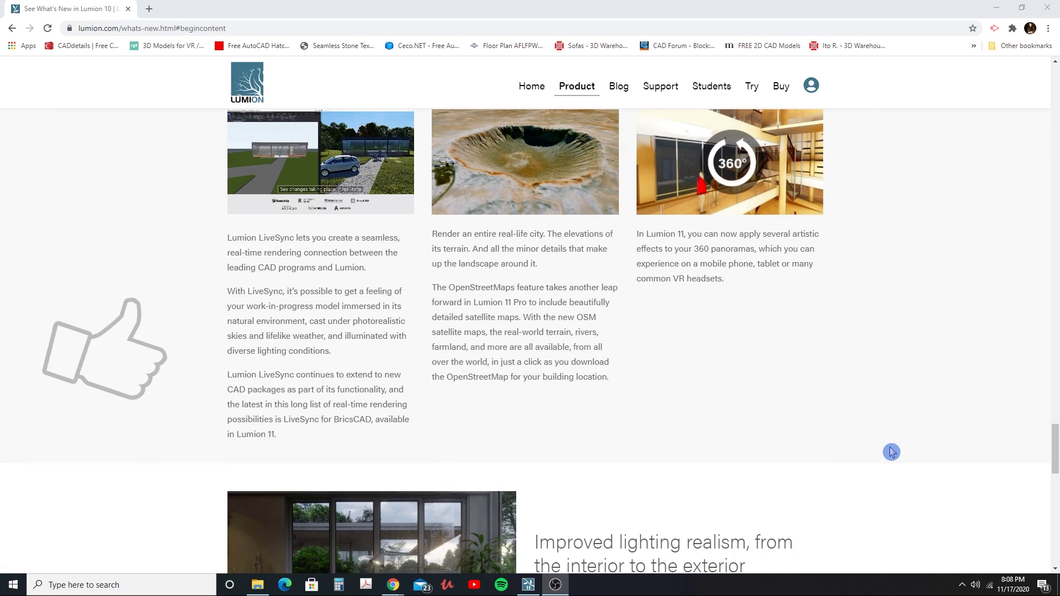
pyautogui.scroll(-2, 871, 431)
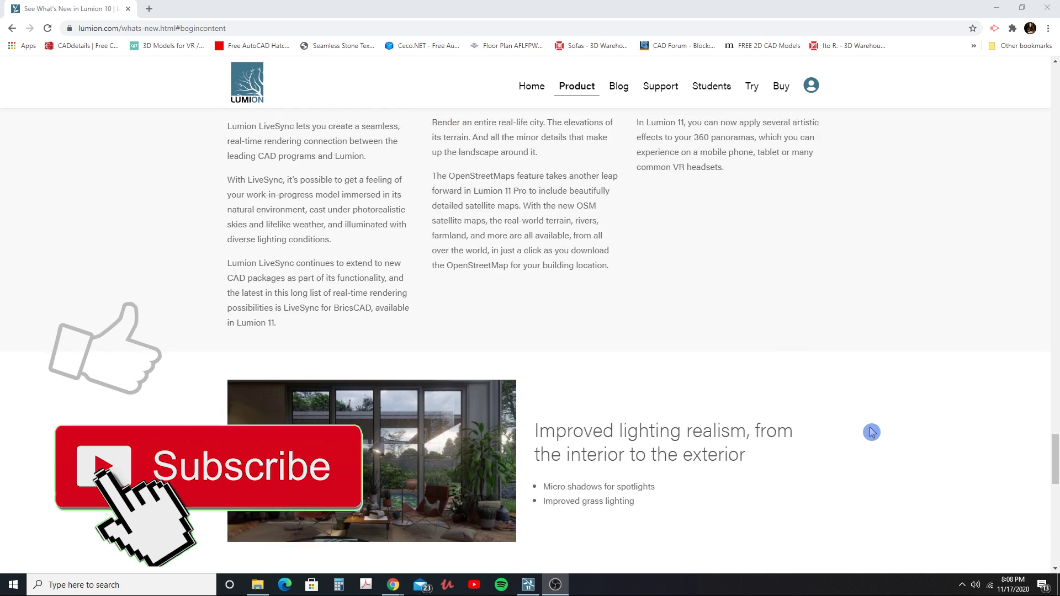
pyautogui.scroll(-5, 871, 432)
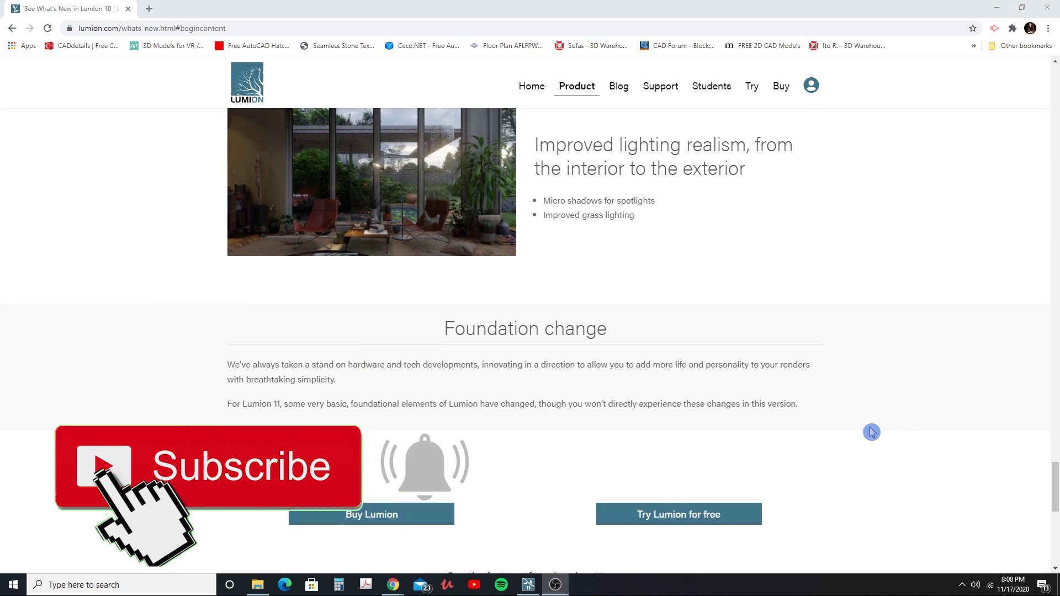
pyautogui.scroll(-5, 852, 429)
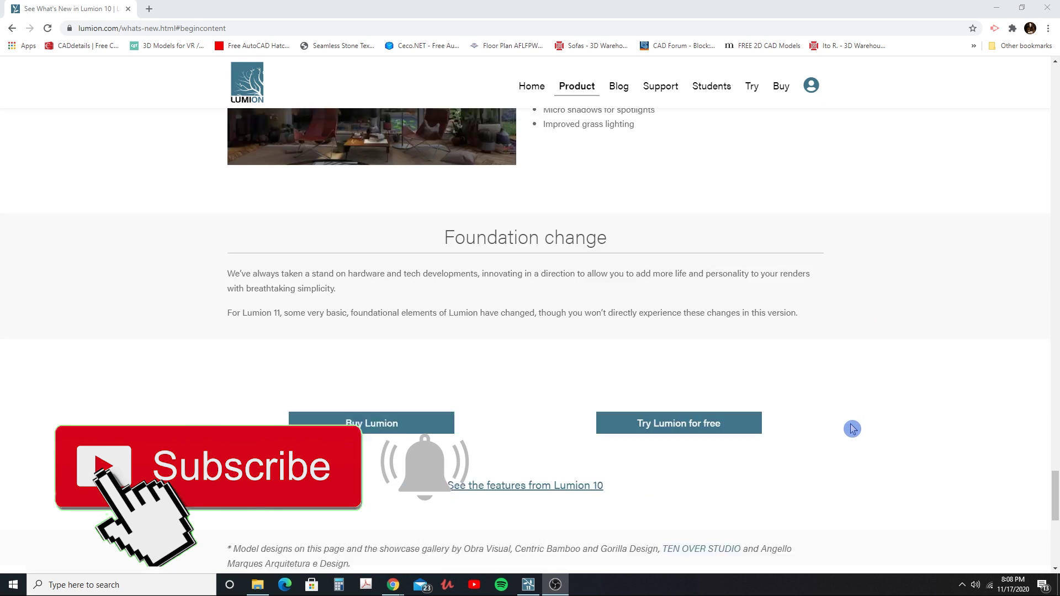
pyautogui.scroll(3, 872, 414)
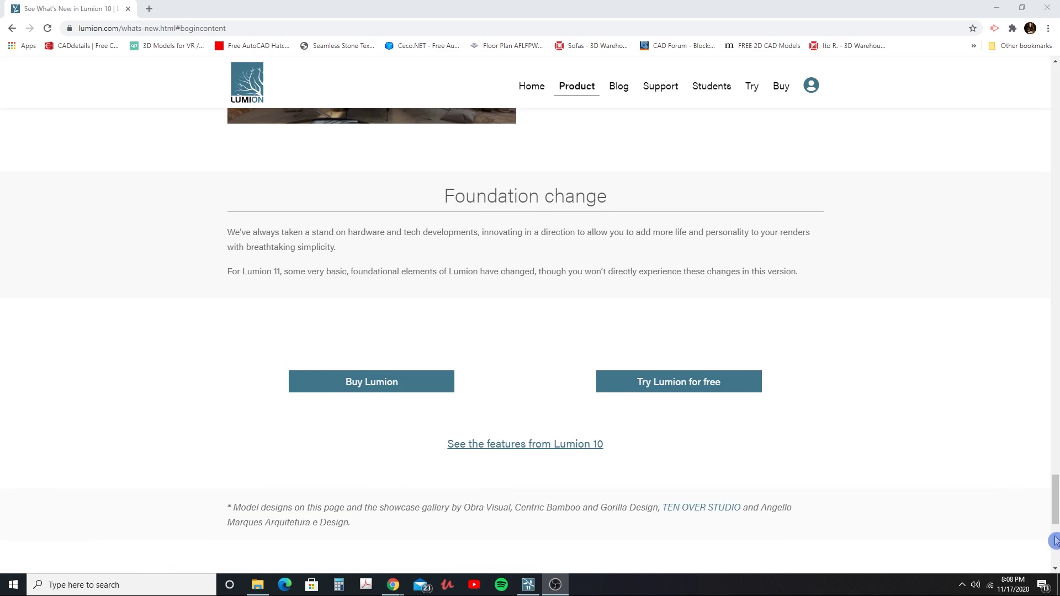
pyautogui.moveTo(1055, 514); pyautogui.dragTo(1034, 33)
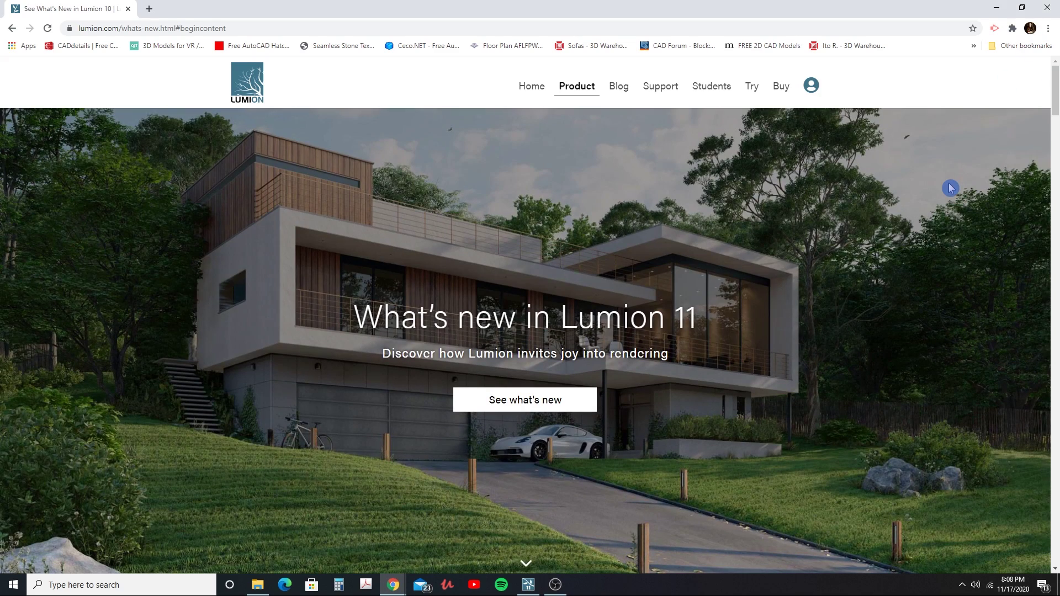